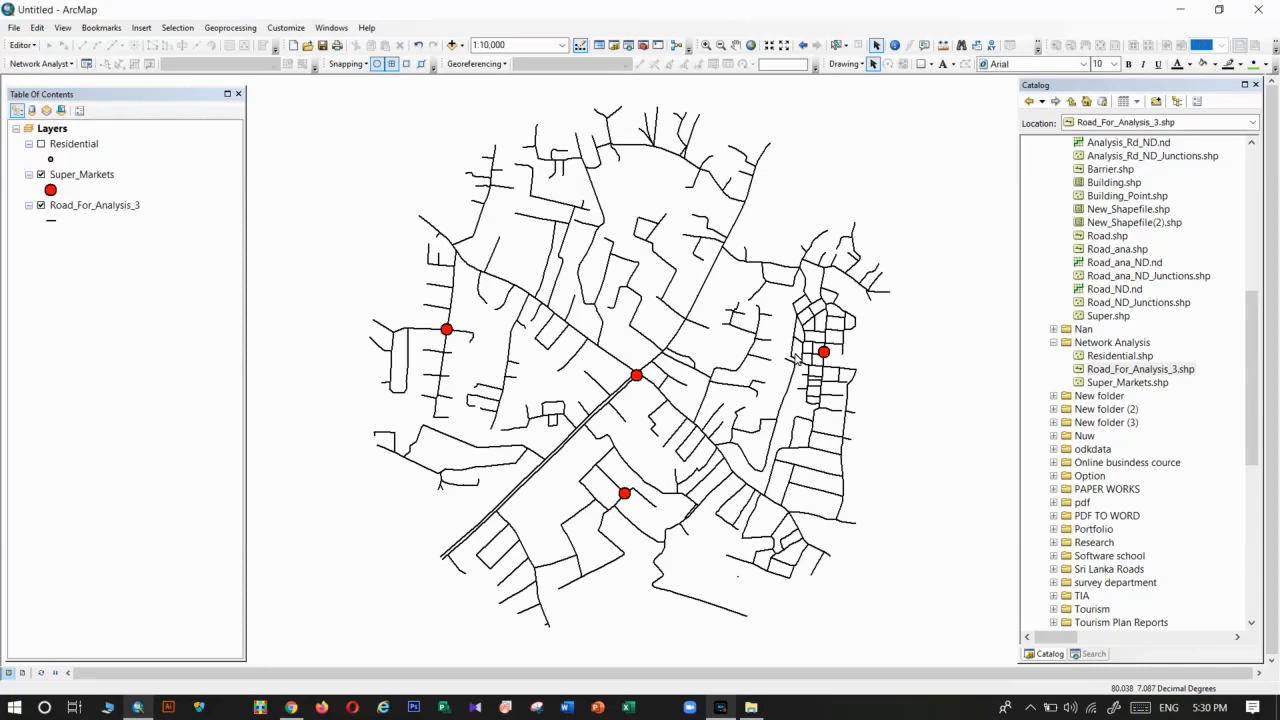
Examine the analysis types offered by Network Analyst, including New Closest Facility and New OD Cost Matrix.
left_click(42, 66)
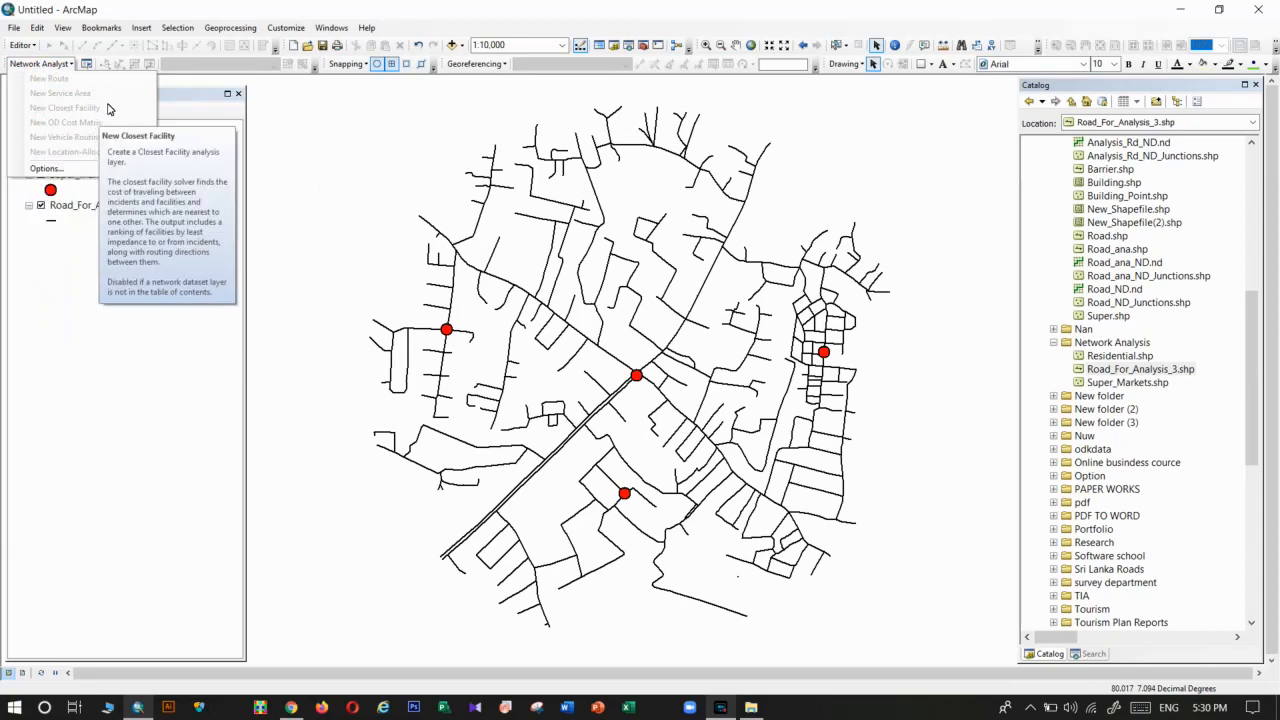
left_click(88, 240)
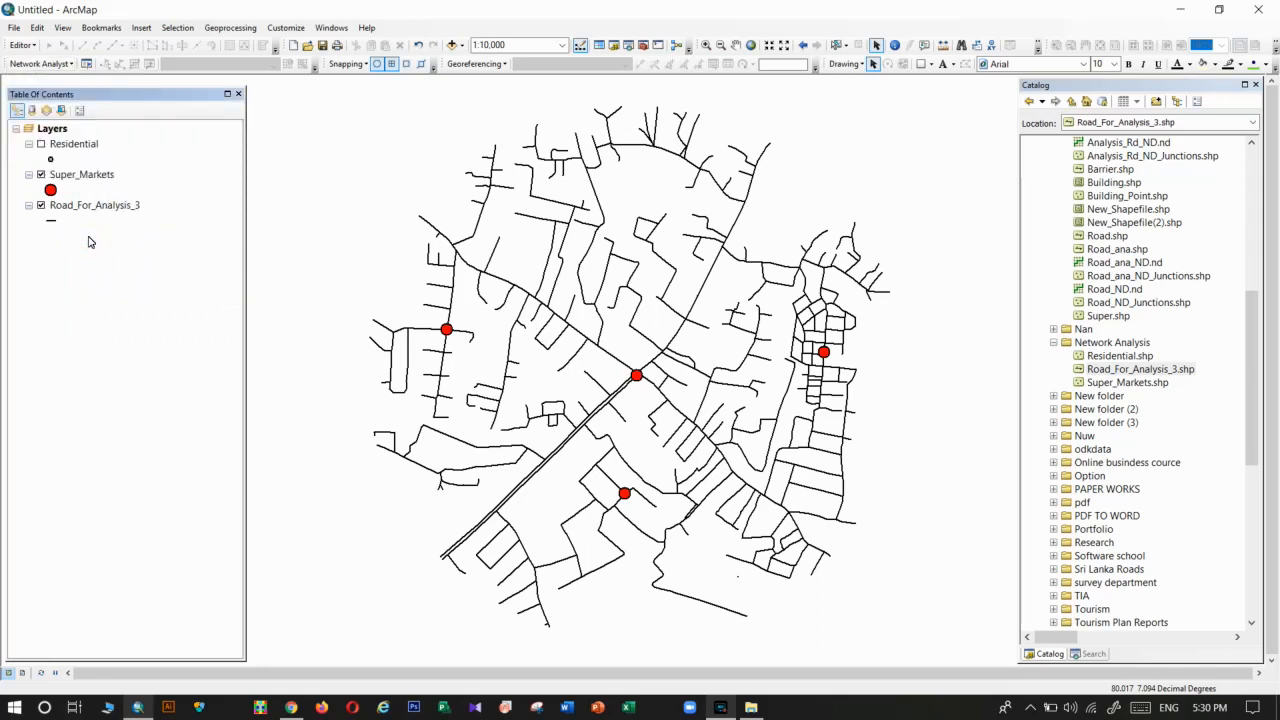
left_click(57, 64)
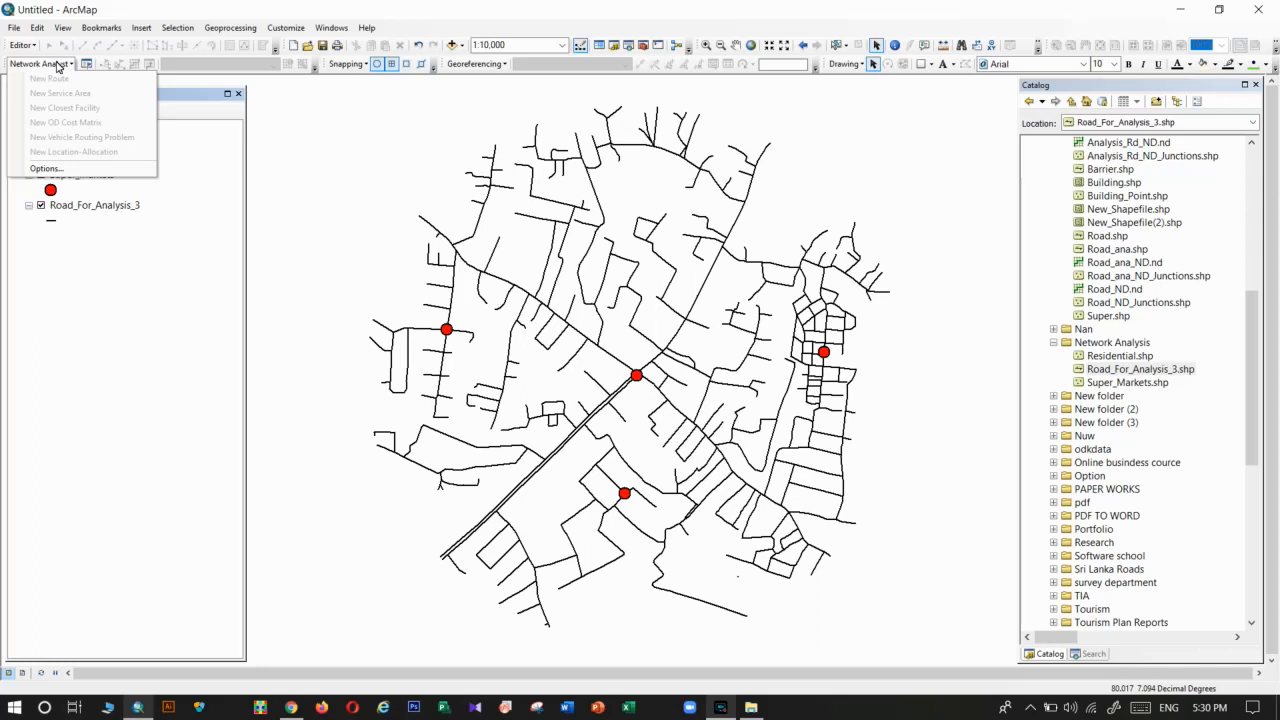
left_click(97, 276)
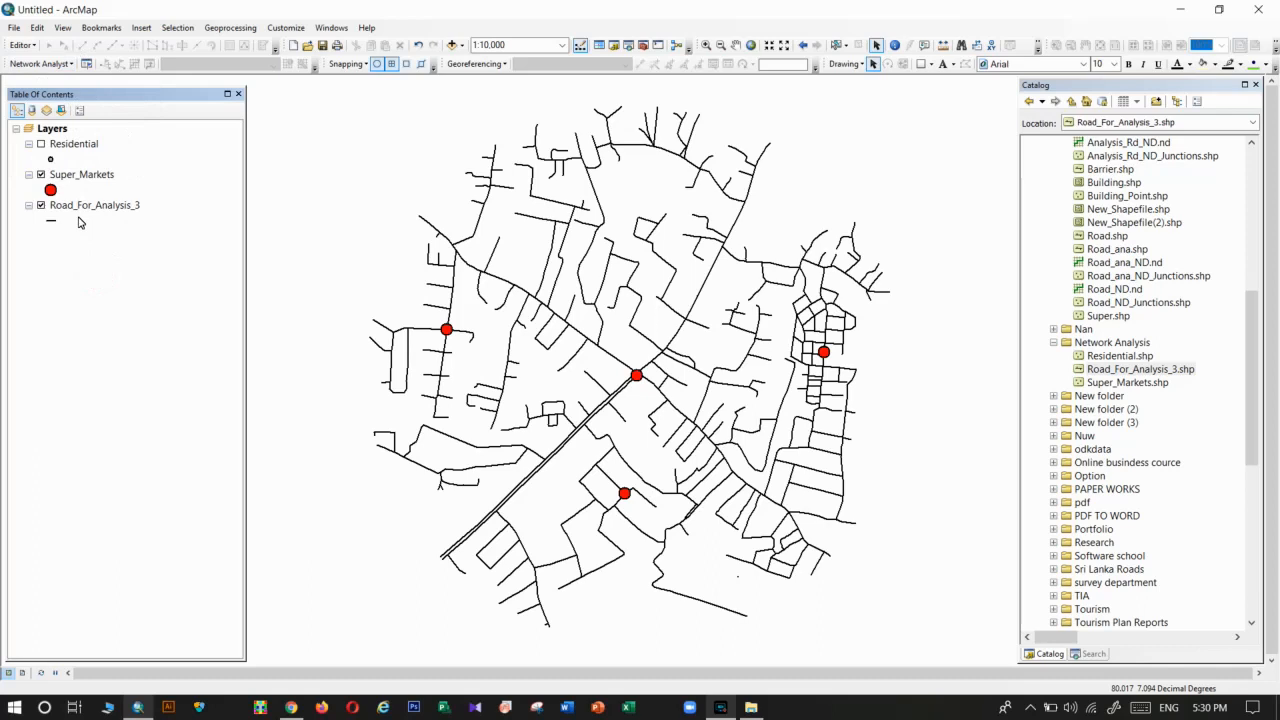
left_click(66, 66)
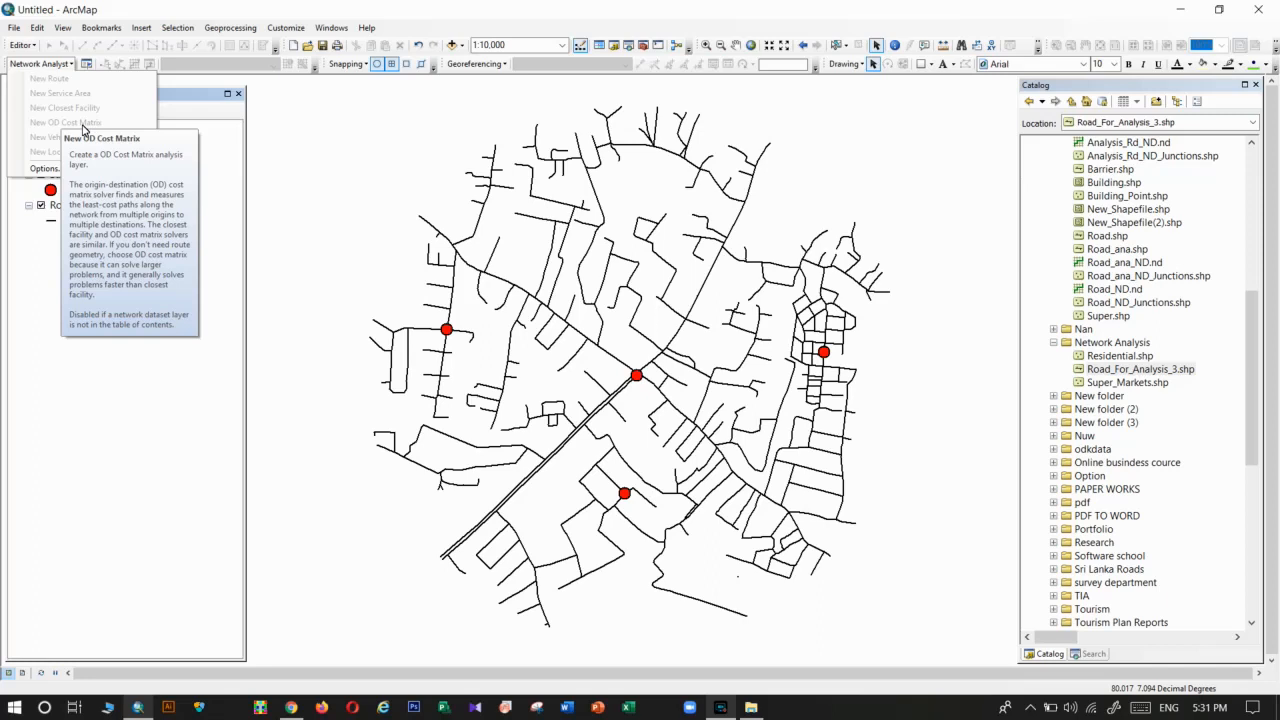
left_click(38, 242)
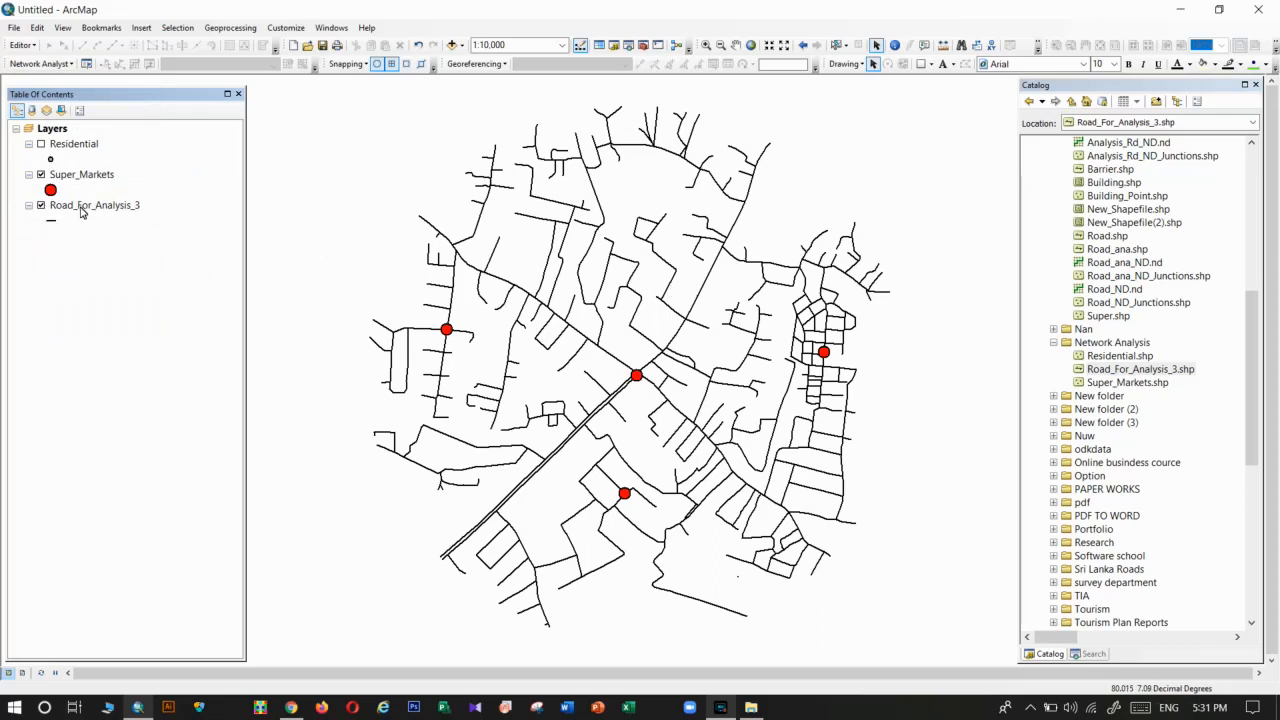
left_click(22, 45)
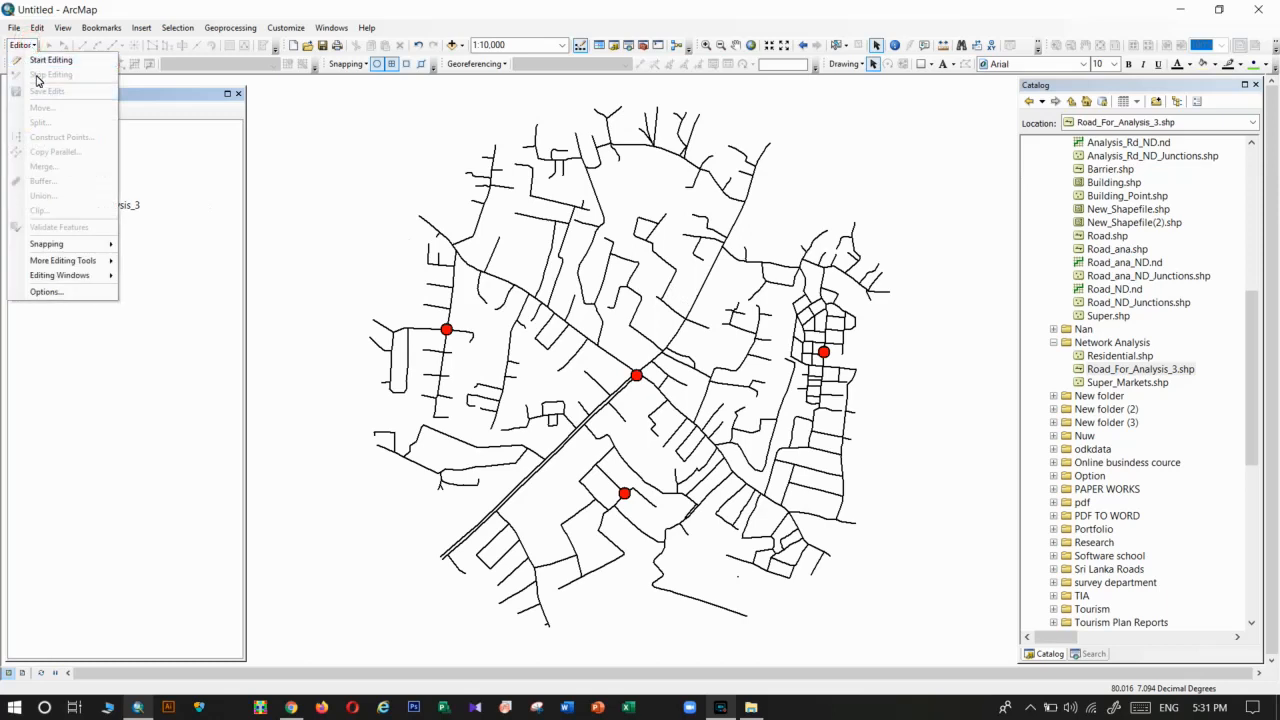
left_click(50, 58)
left_click(40, 64)
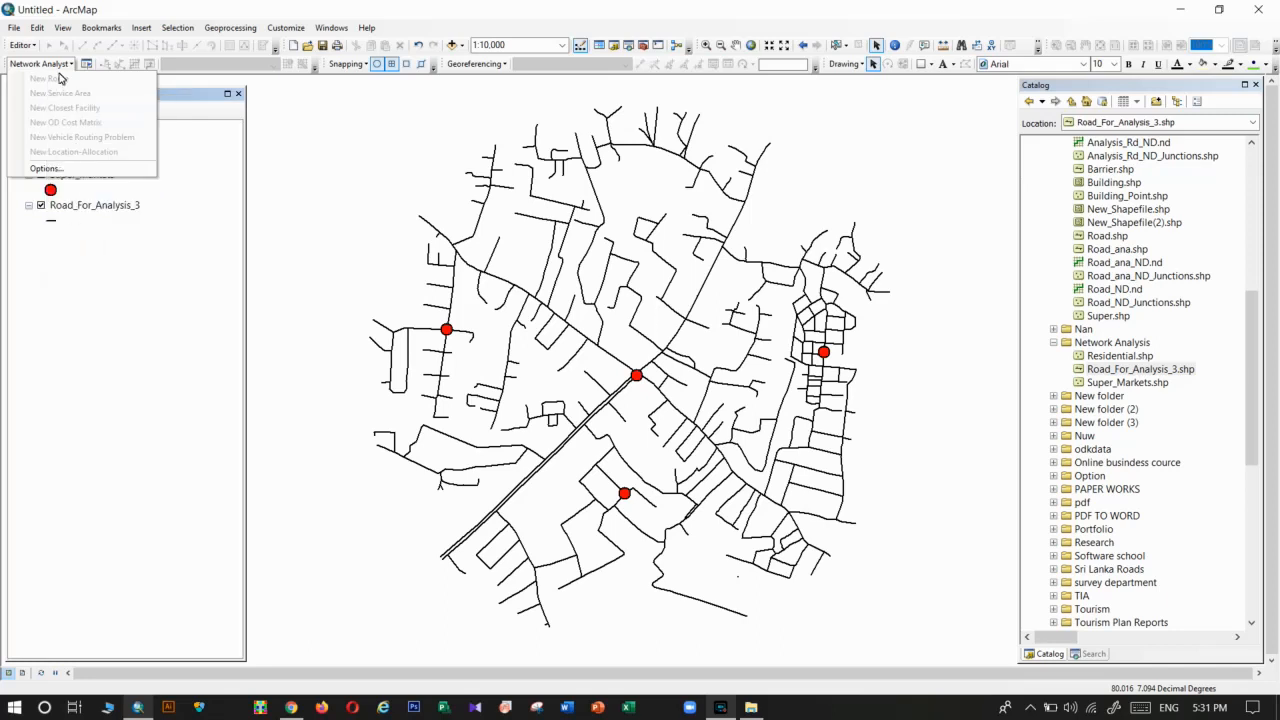
left_click(81, 277)
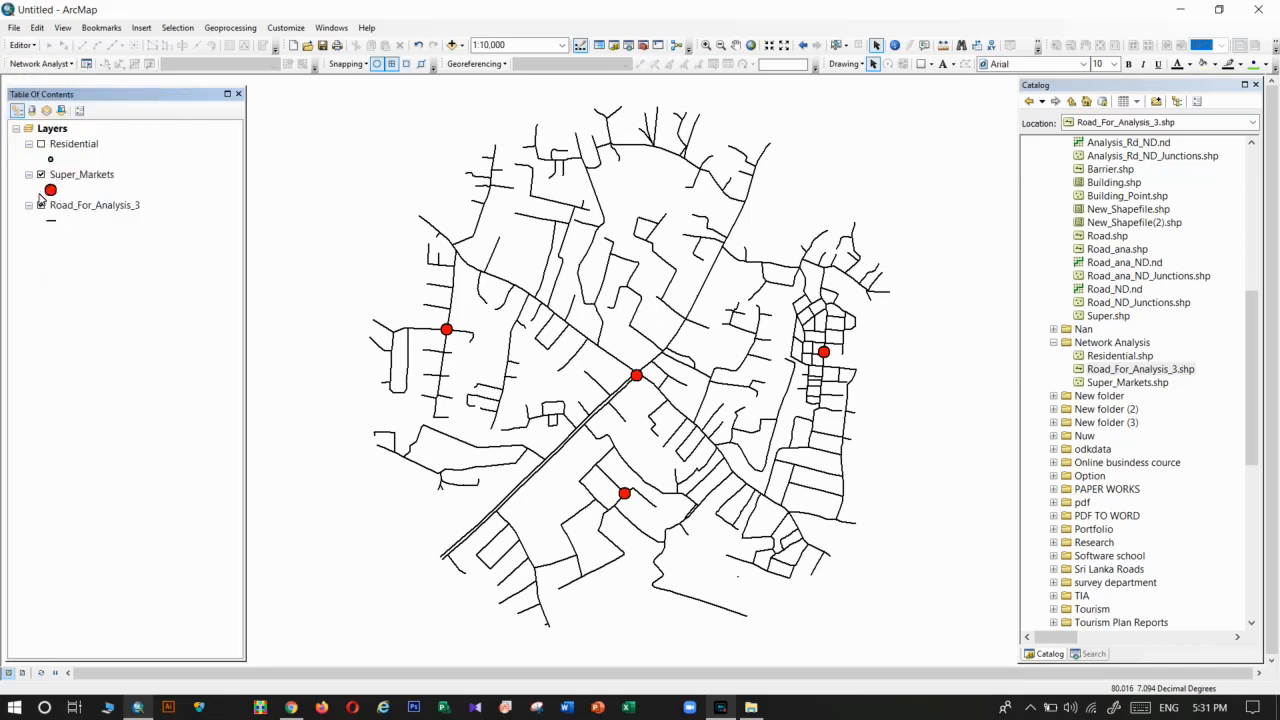
Briefly display the Residential layer to view the distribution of its points, and hide it again.
left_click(74, 150)
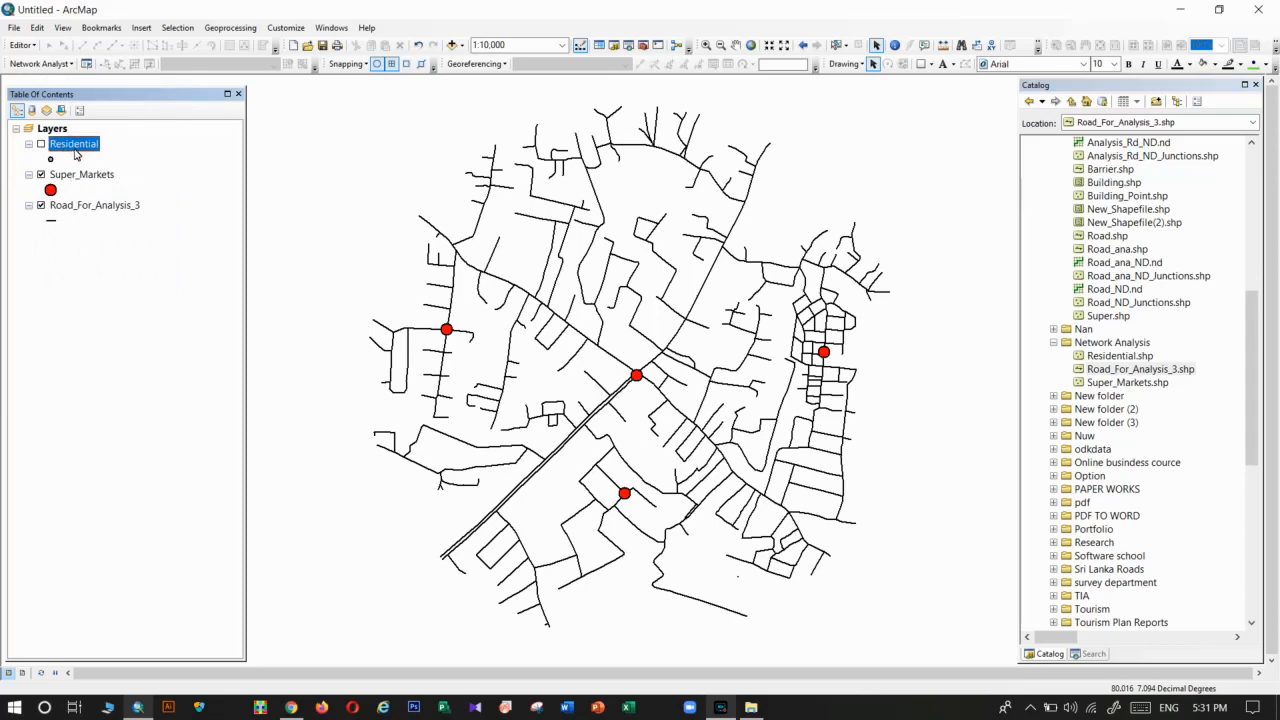
left_click(41, 145)
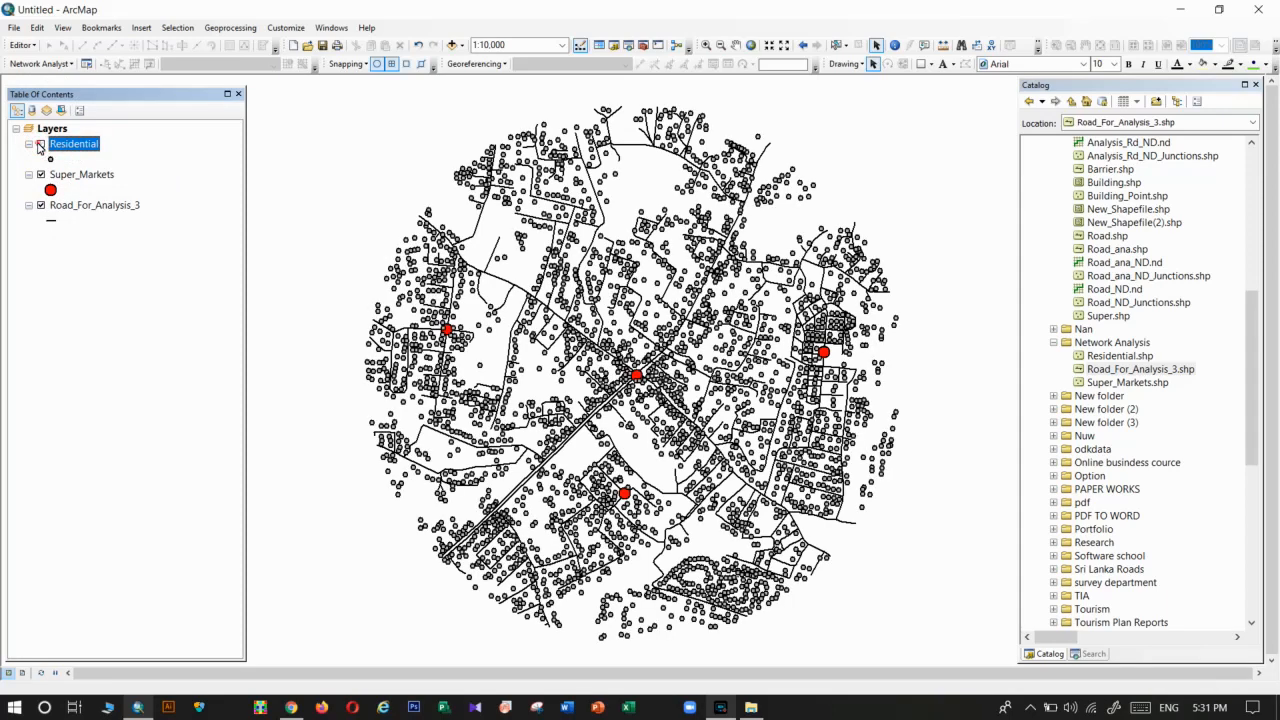
left_click(40, 145)
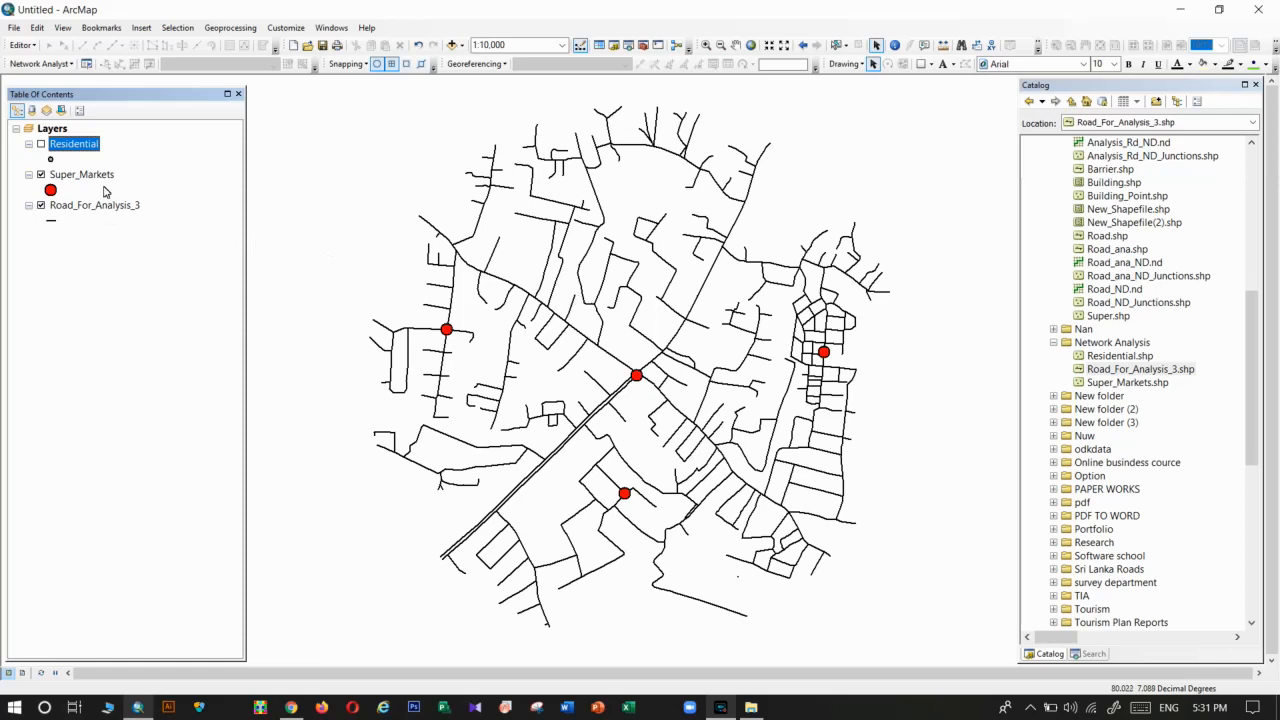
Review the route and service area options of Network Analyst against the supermarket locations on the map.
left_click(40, 65)
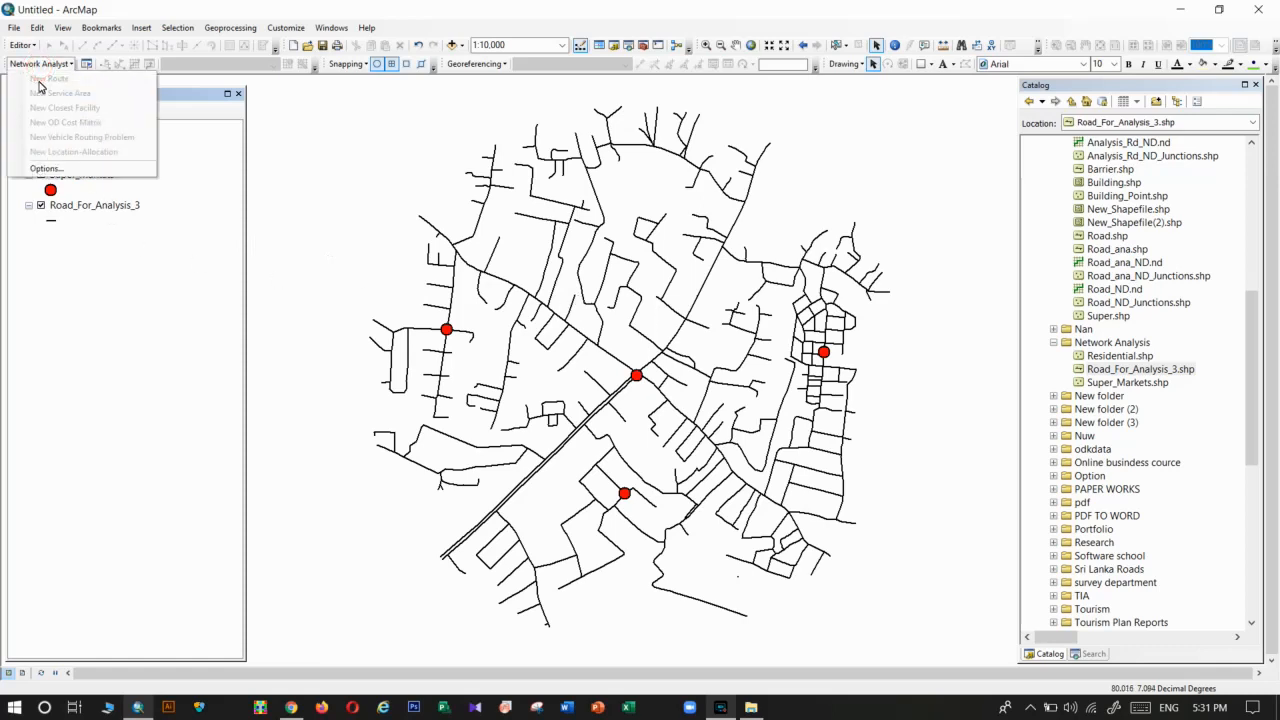
left_click(93, 328)
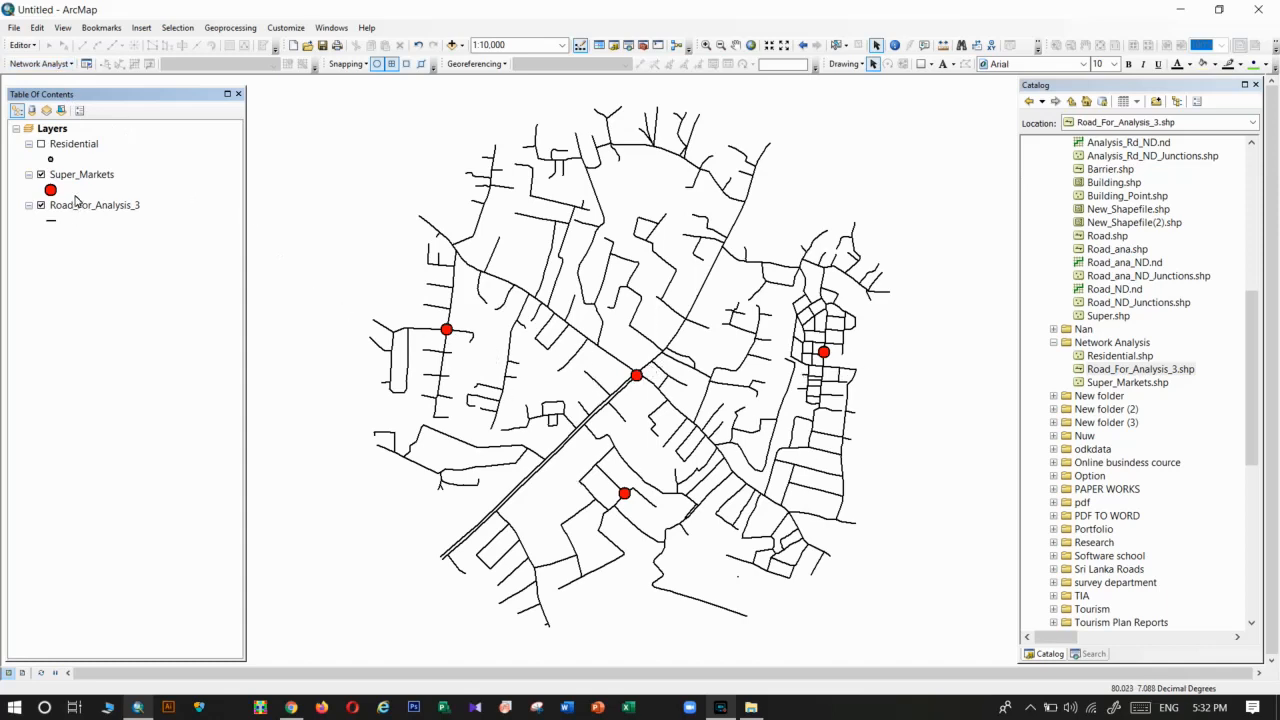
left_click(40, 66)
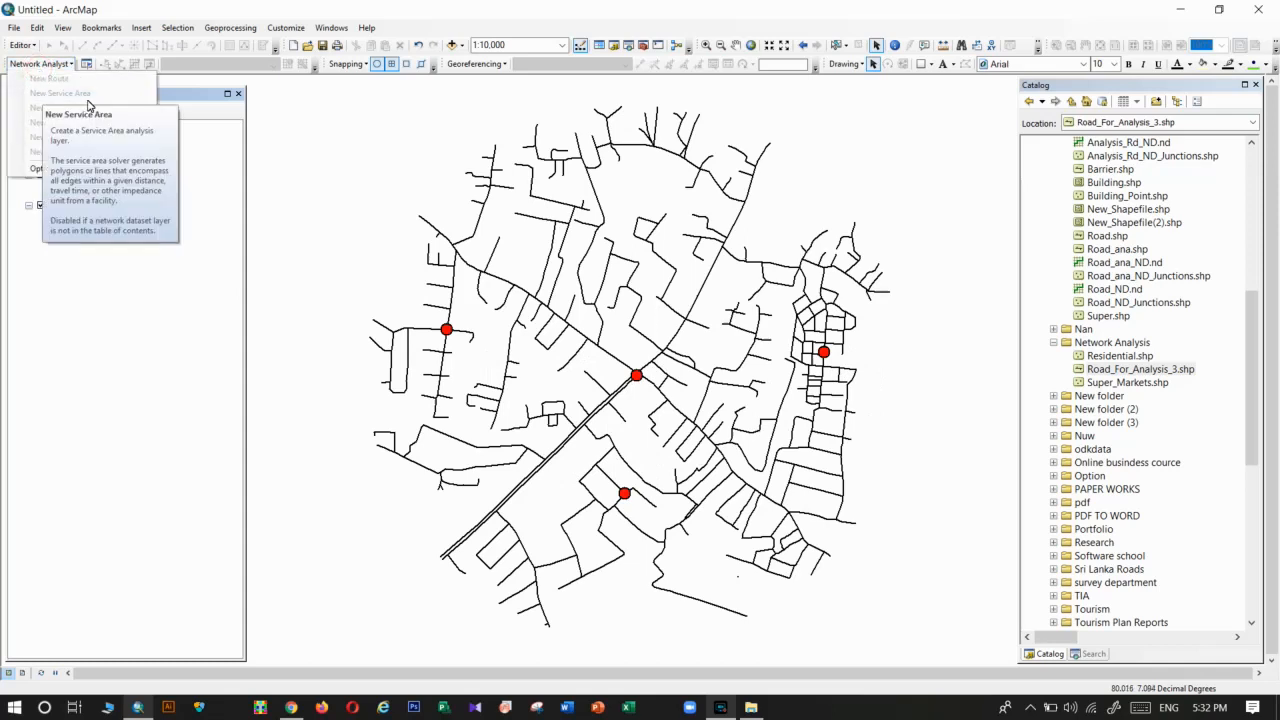
left_click(203, 375)
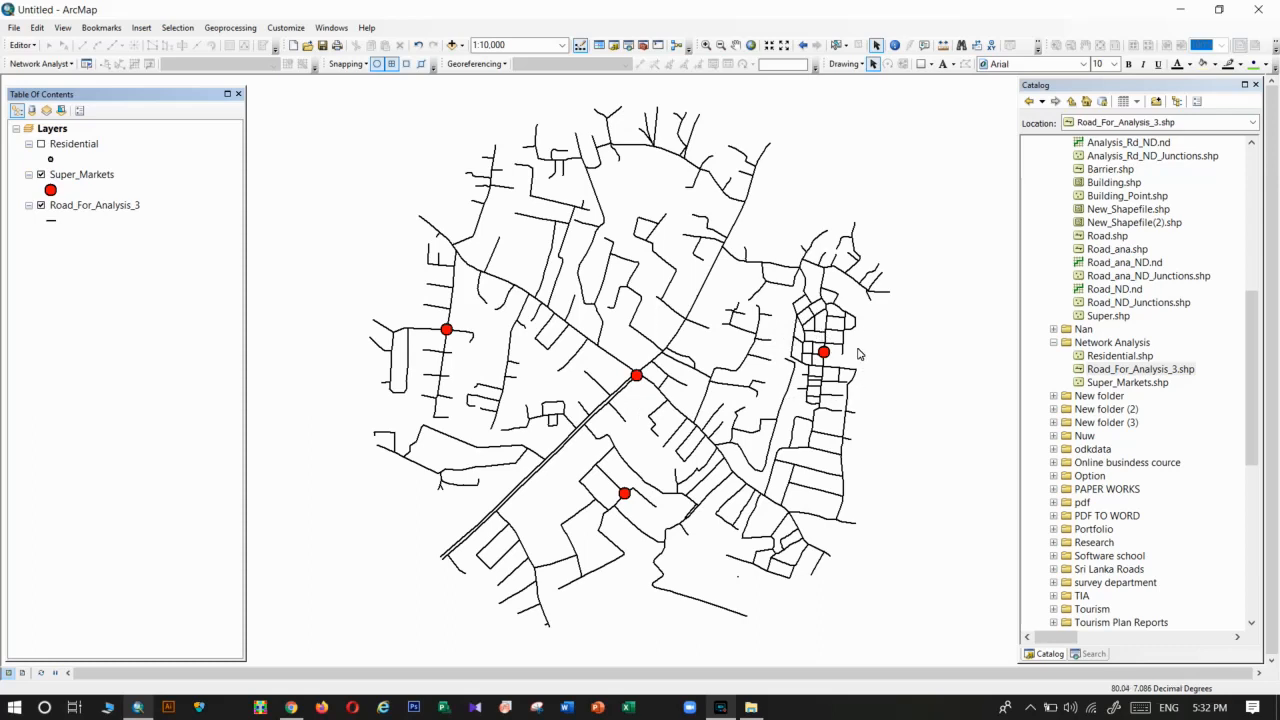
left_click(45, 64)
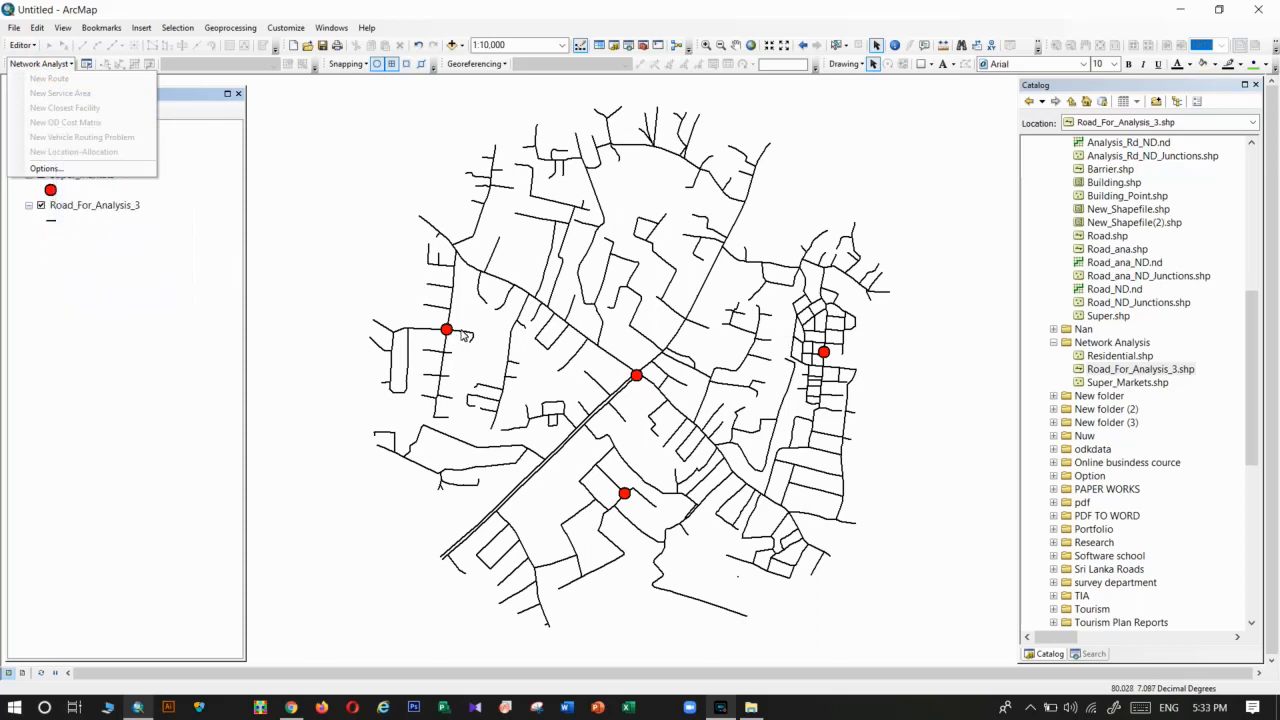
left_click(58, 220)
Display the Residential layer and go over the Residential, Super_Markets and Road_For_Analysis_3 layers as inputs for the network analysis.
left_click(41, 144)
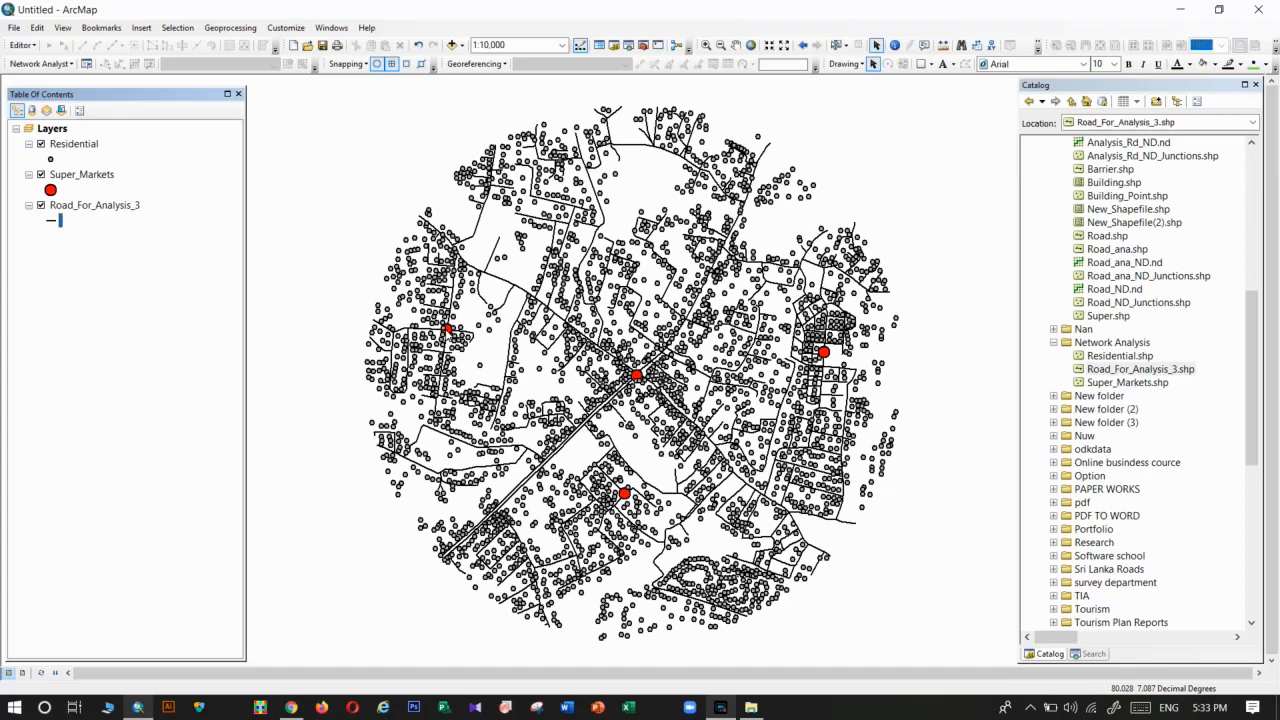
left_click(52, 66)
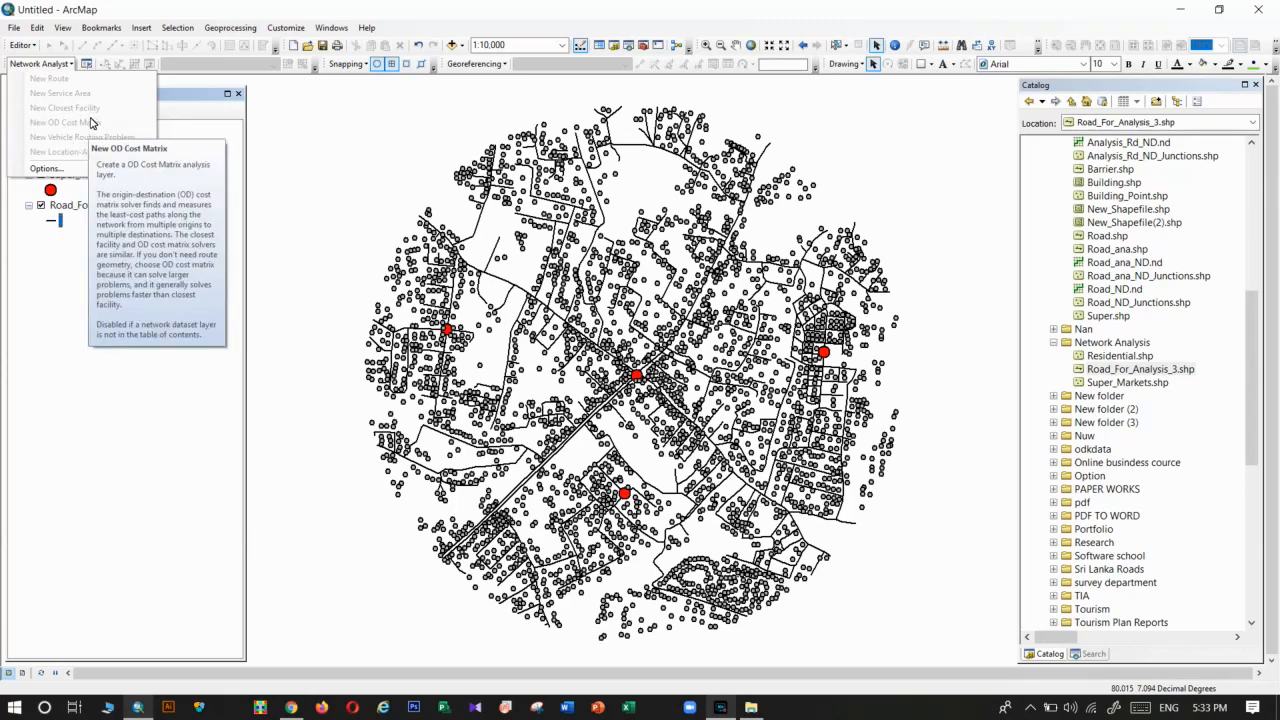
left_click(165, 203)
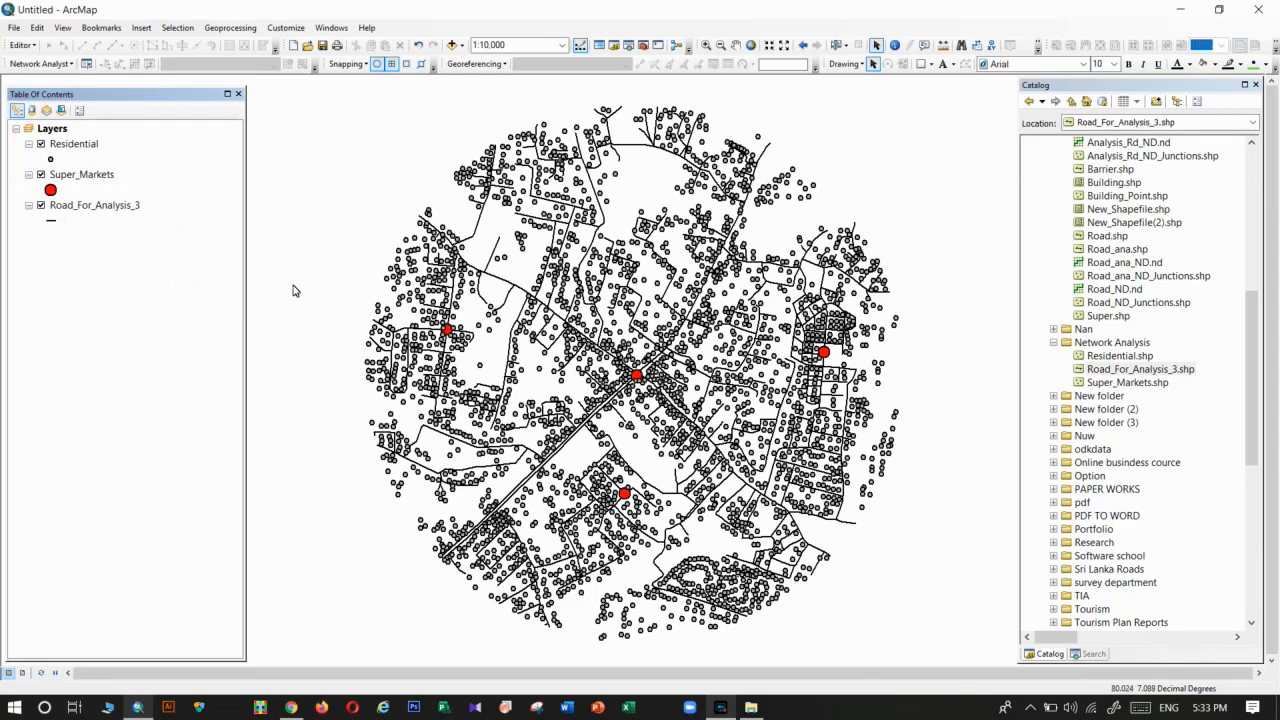
left_click(75, 148)
left_click(74, 177)
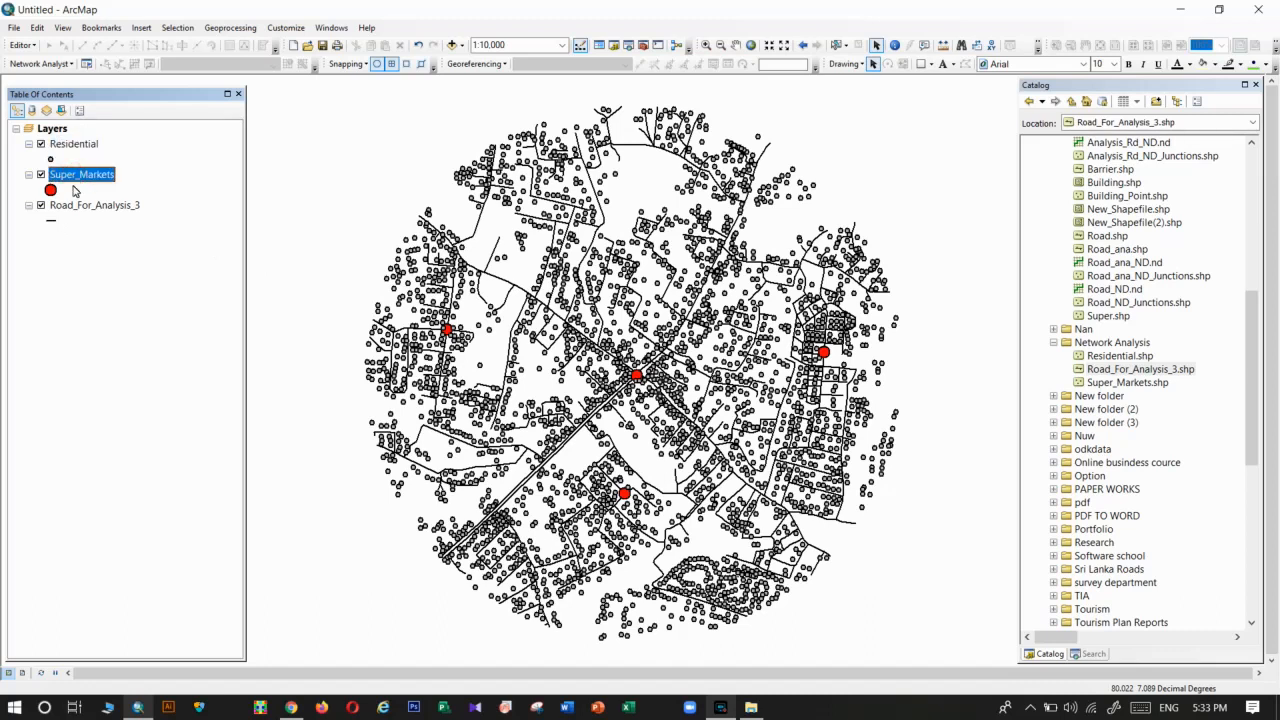
left_click(73, 208)
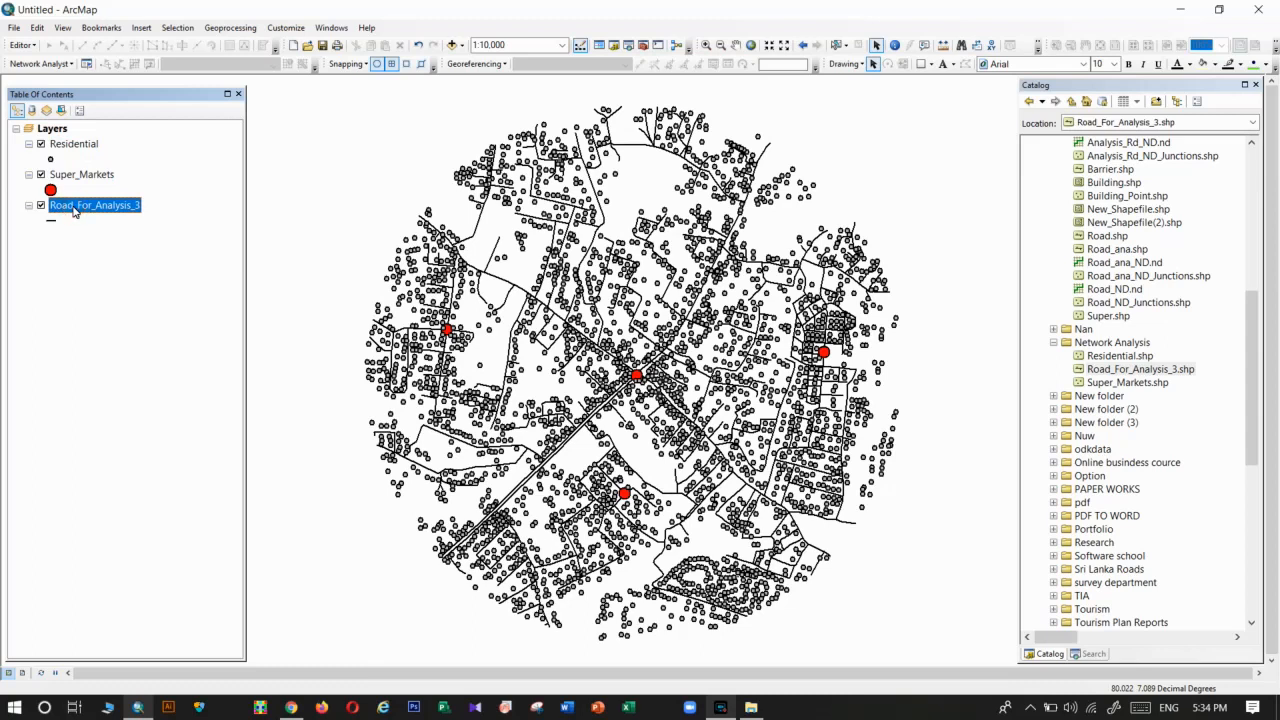
left_click(80, 152)
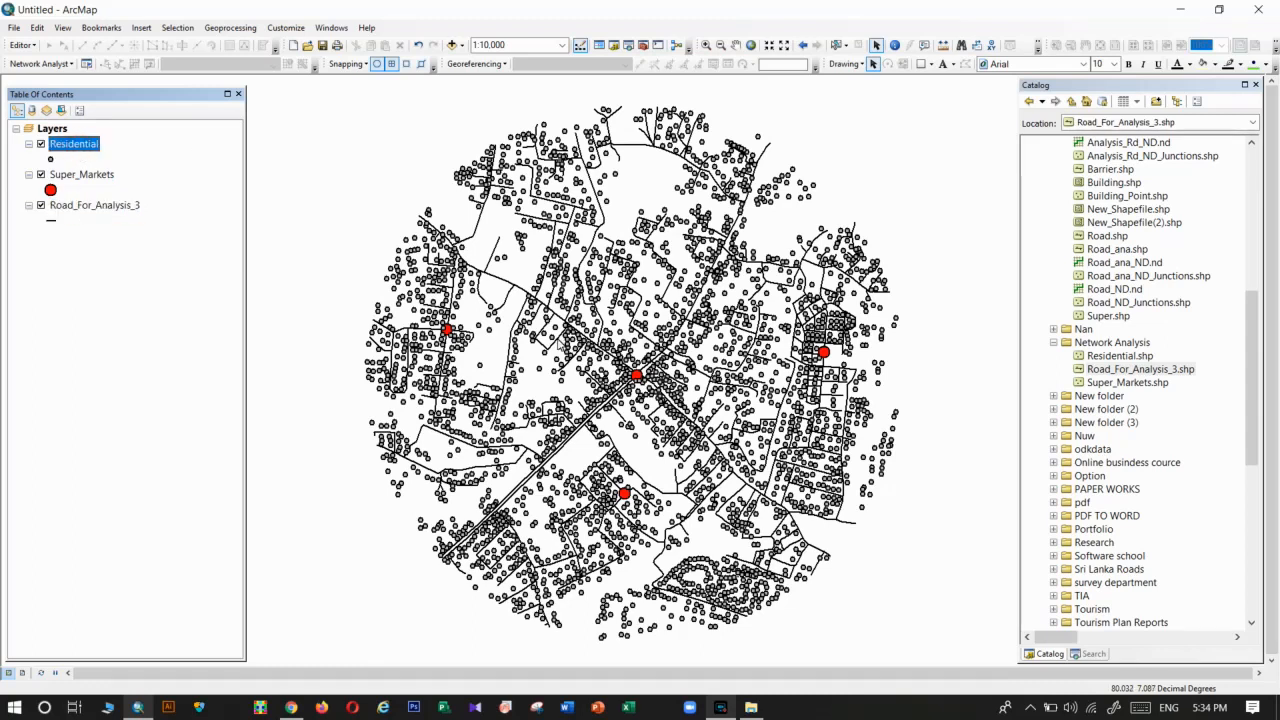
Add Building.shp from the N_Test folder to the map and turn off its visibility.
left_click(1103, 372)
scroll(1103, 372, "up", 2)
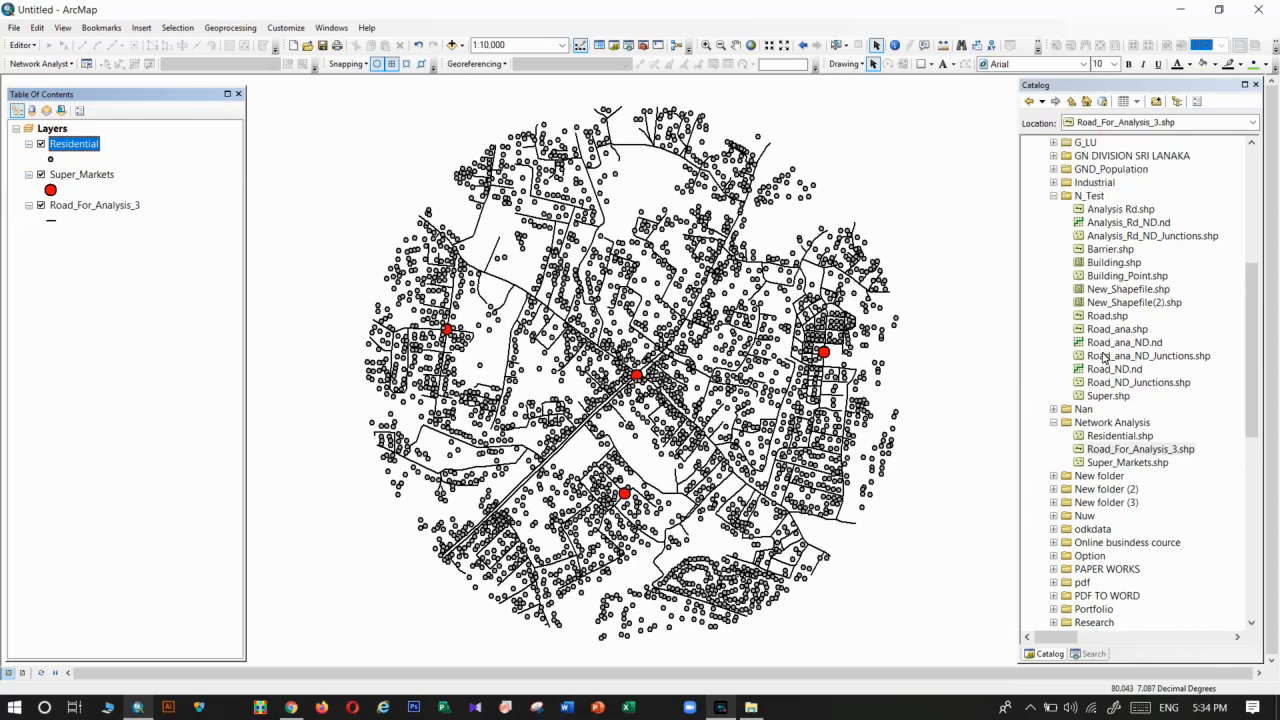
left_click(1112, 262)
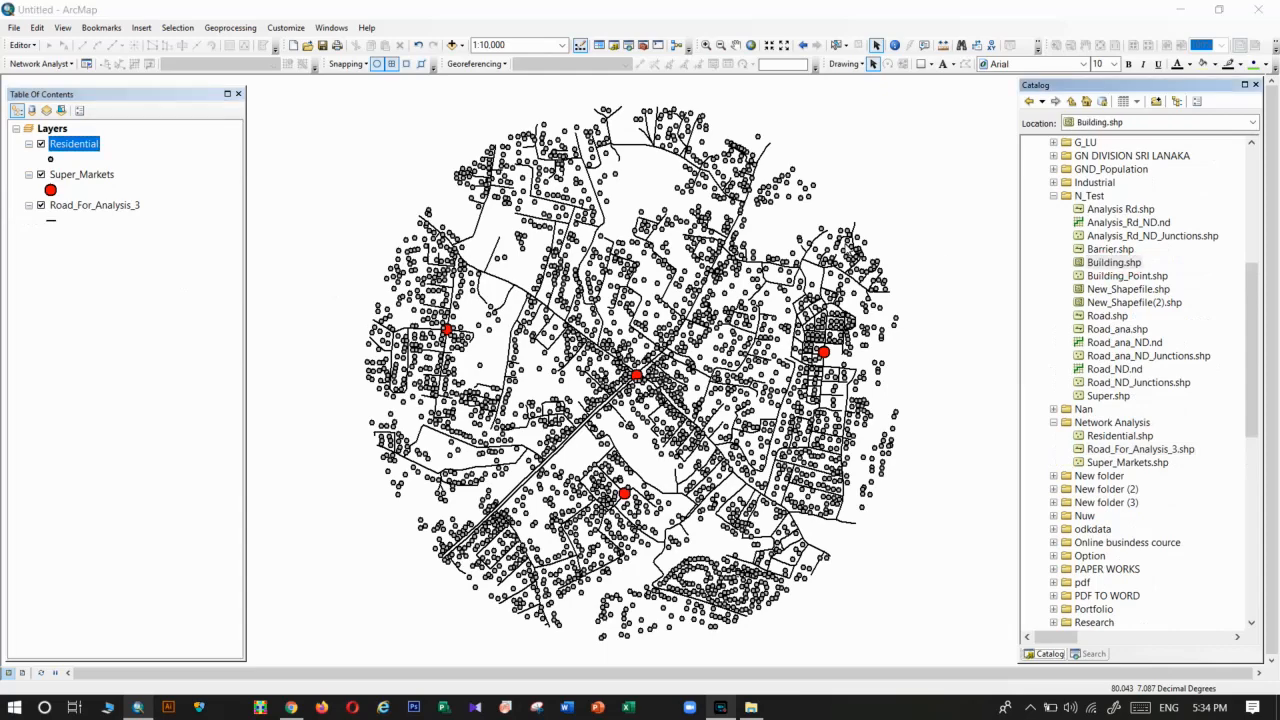
left_click(783, 492)
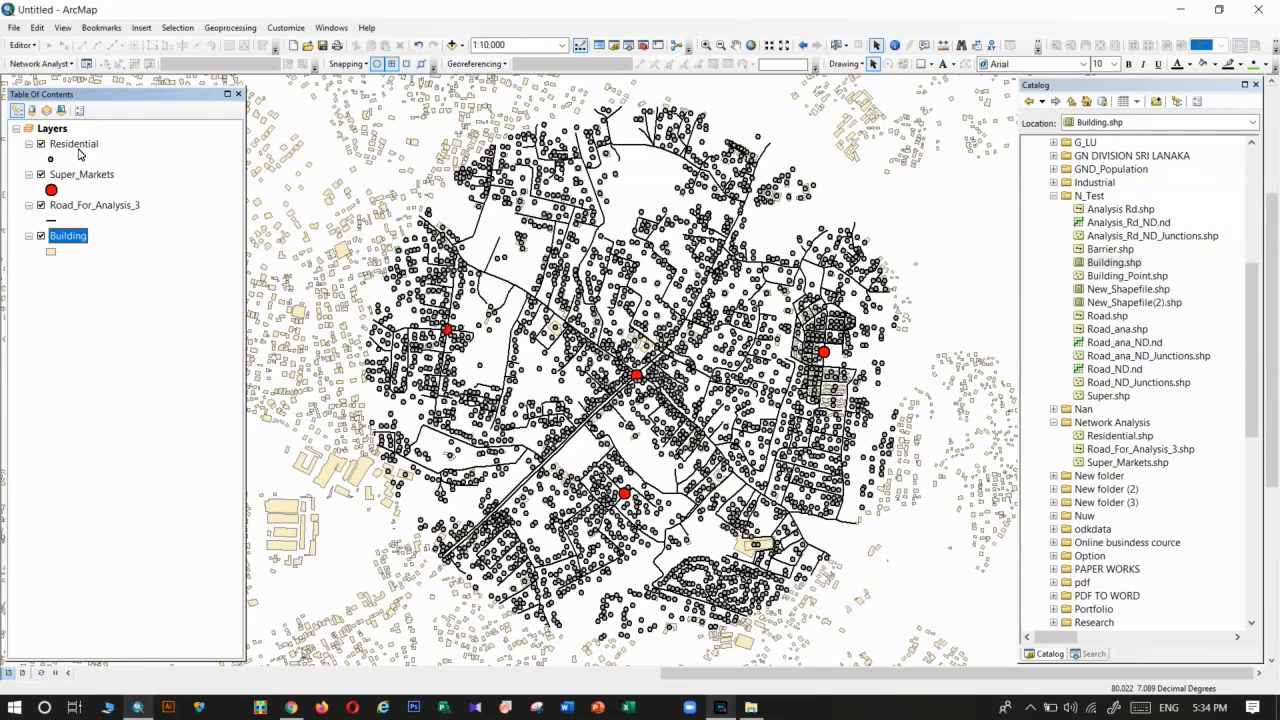
left_click(41, 235)
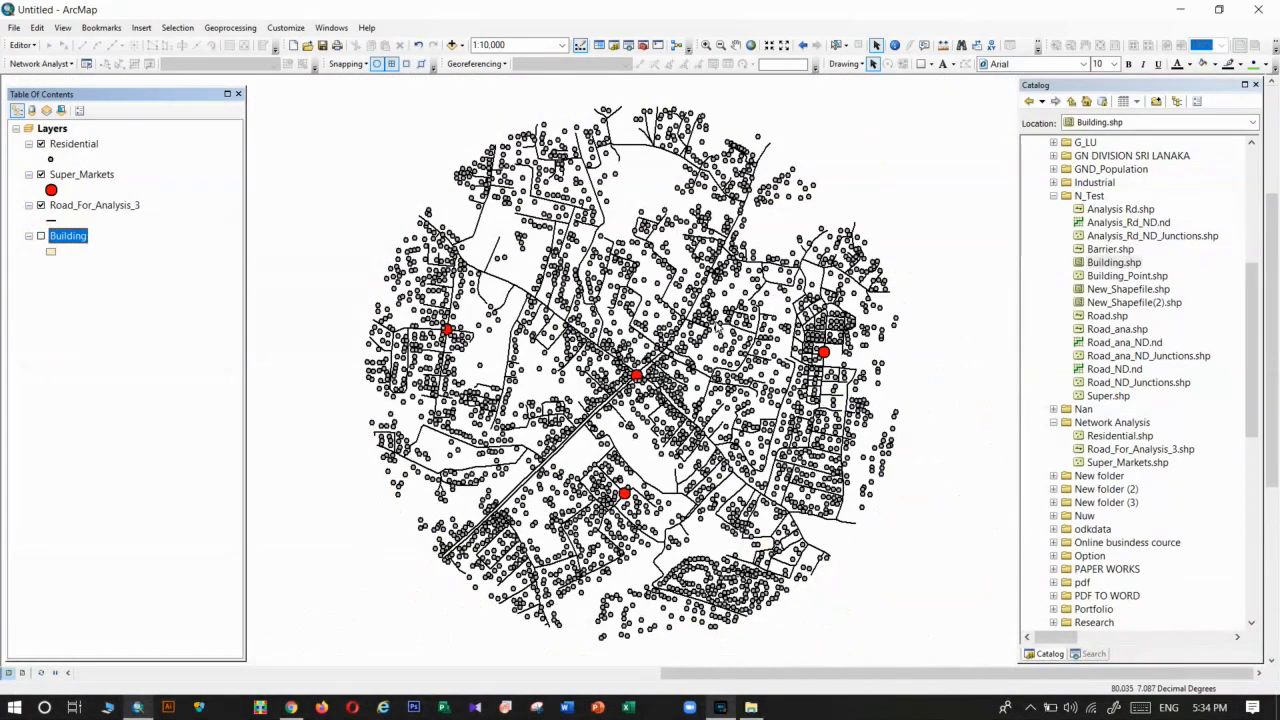
Enter "feature to point" as the search text for finding a geoprocessing tool.
left_click(1090, 653)
left_click(1120, 139)
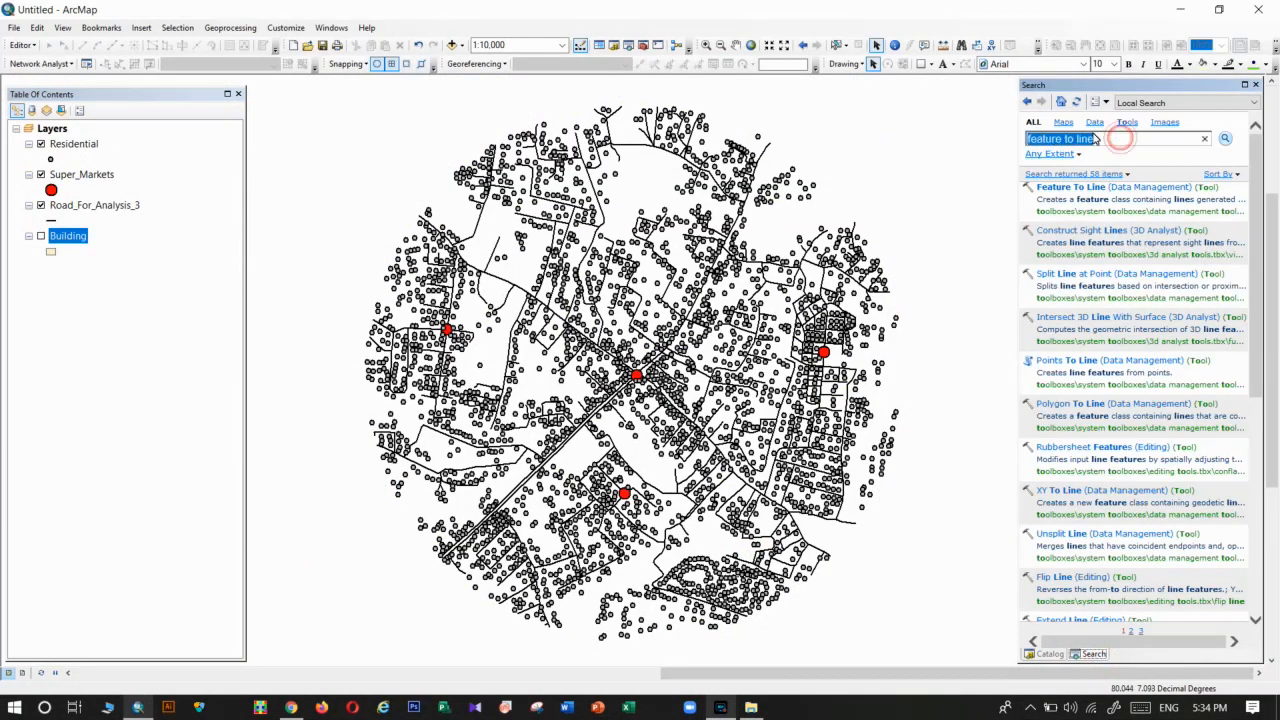
double_click(1082, 139)
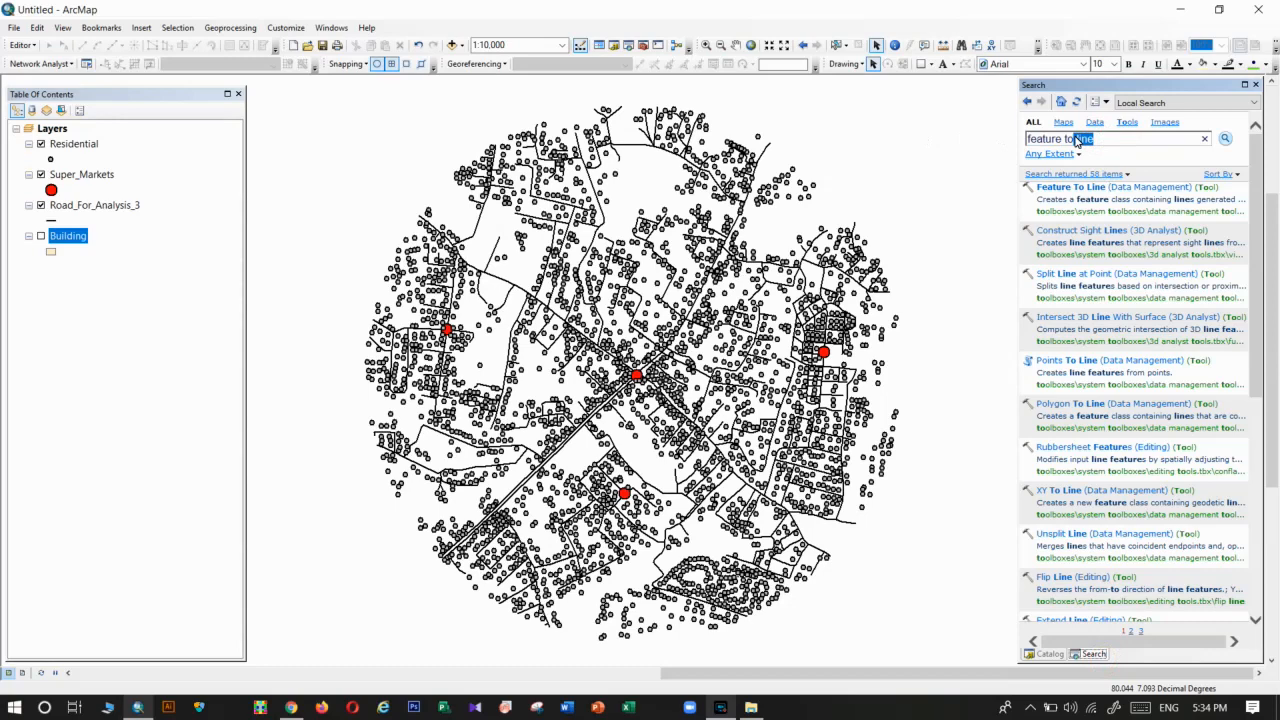
key("BackSpace")
key("BackSpace")
key("BackSpace")
left_click(1103, 141)
Remove the Building layer from the map and go back to the Residential and Super_Markets layers.
right_click(64, 245)
left_click(88, 260)
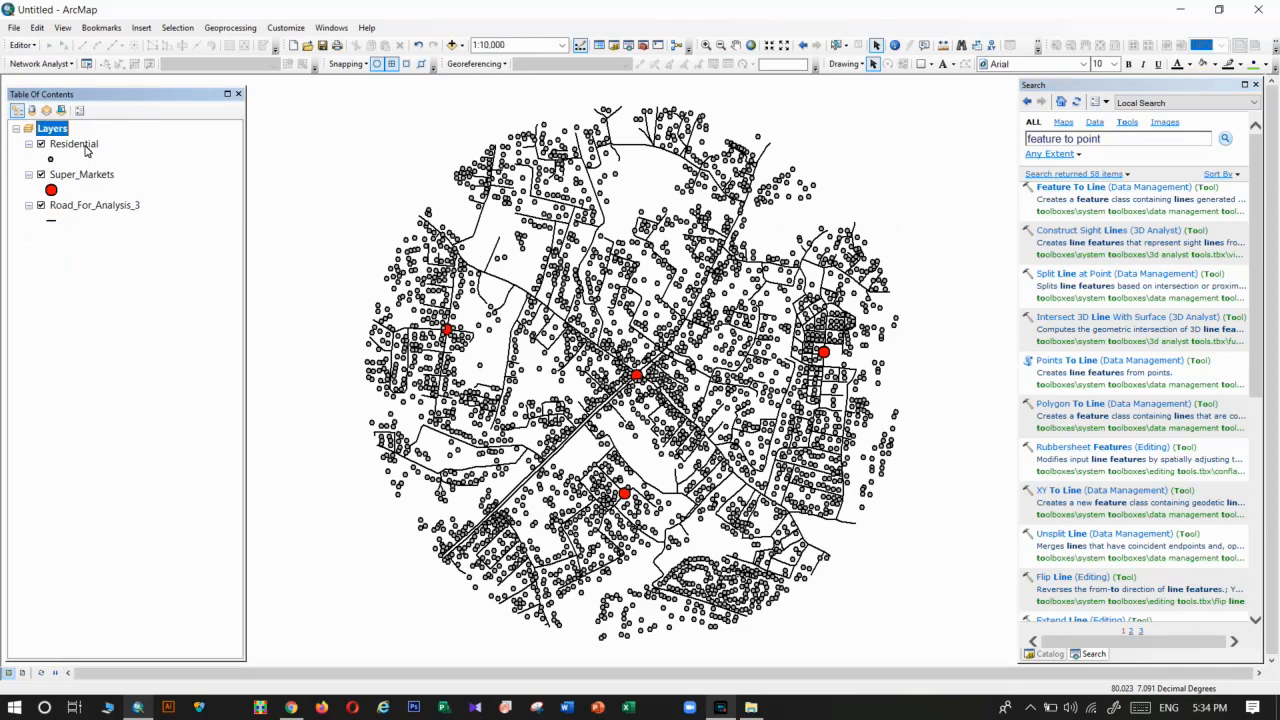
left_click(80, 145)
left_click(76, 175)
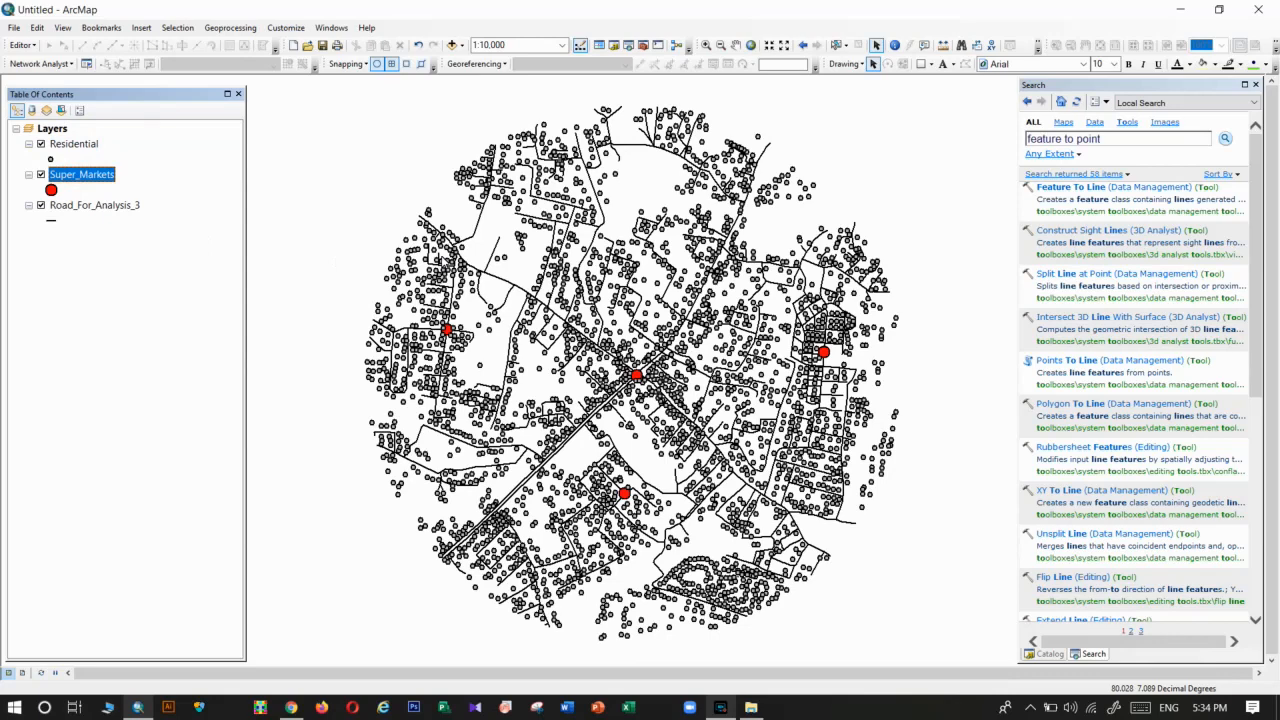
Check the fields in the Road_For_Analysis_3 attribute table, narrow the table window and close it.
left_click(130, 206)
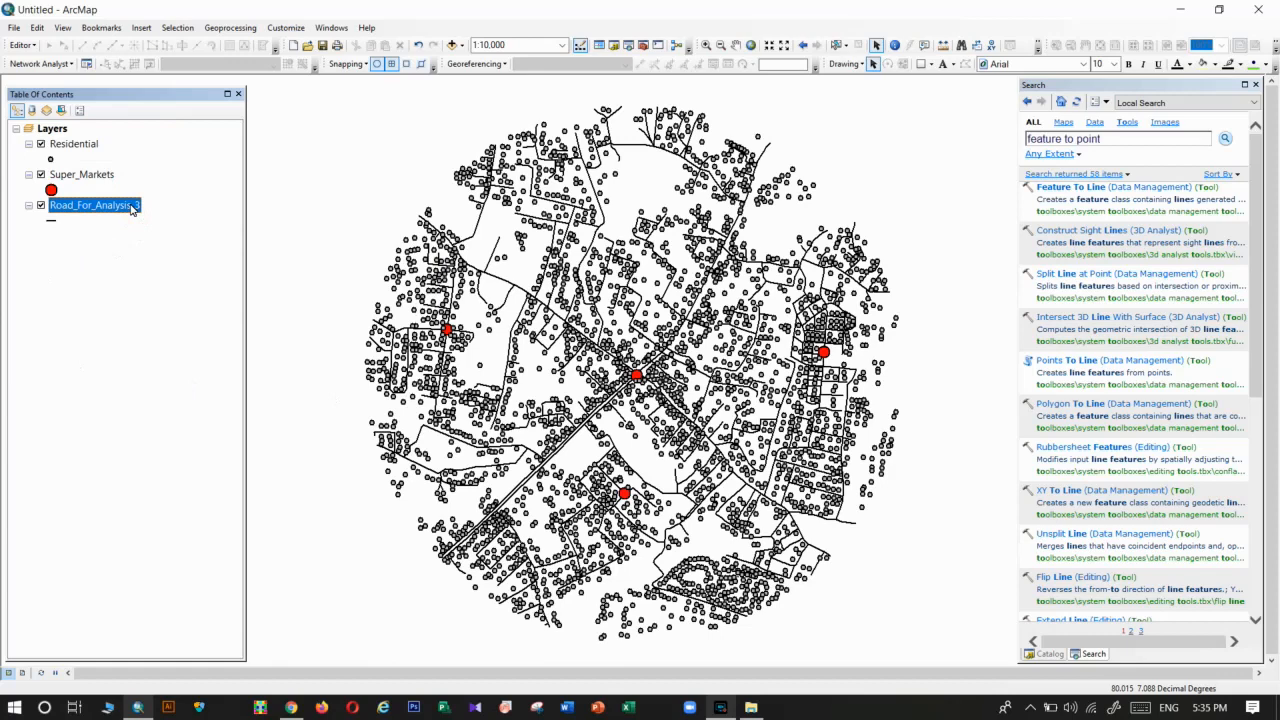
right_click(131, 208)
left_click(143, 277)
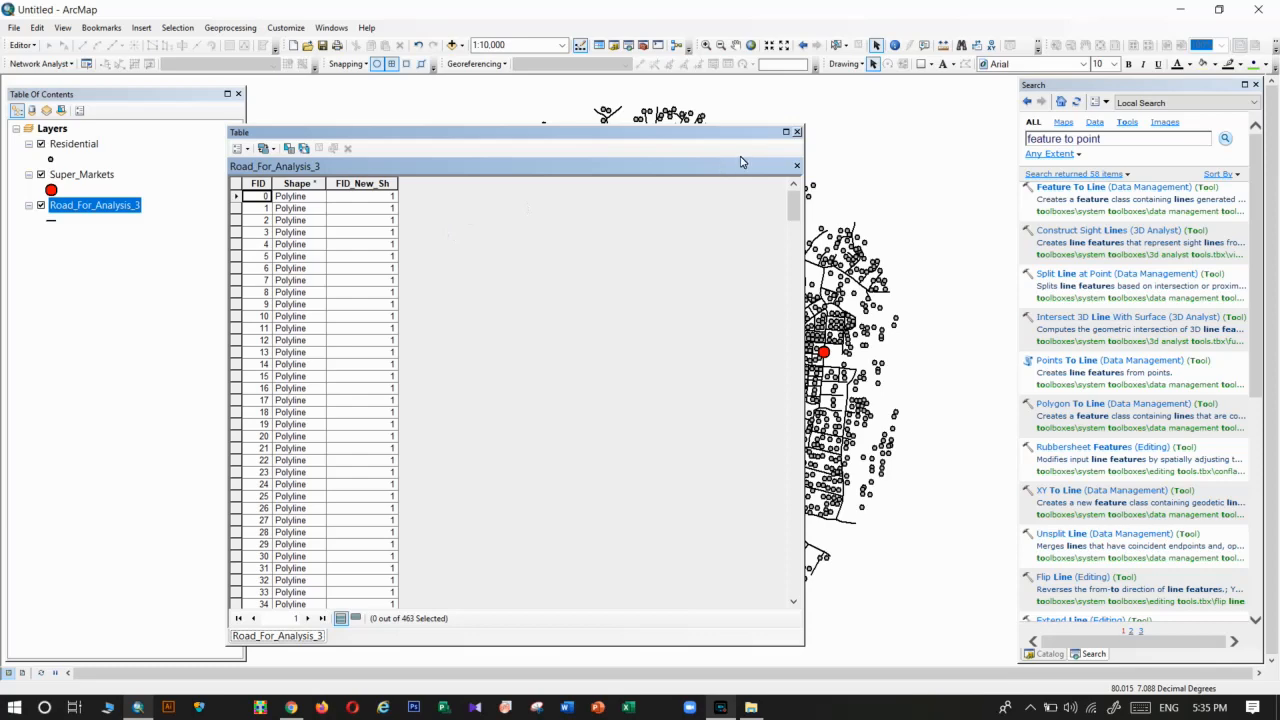
left_click_drag(805, 200, 462, 203)
left_click(453, 132)
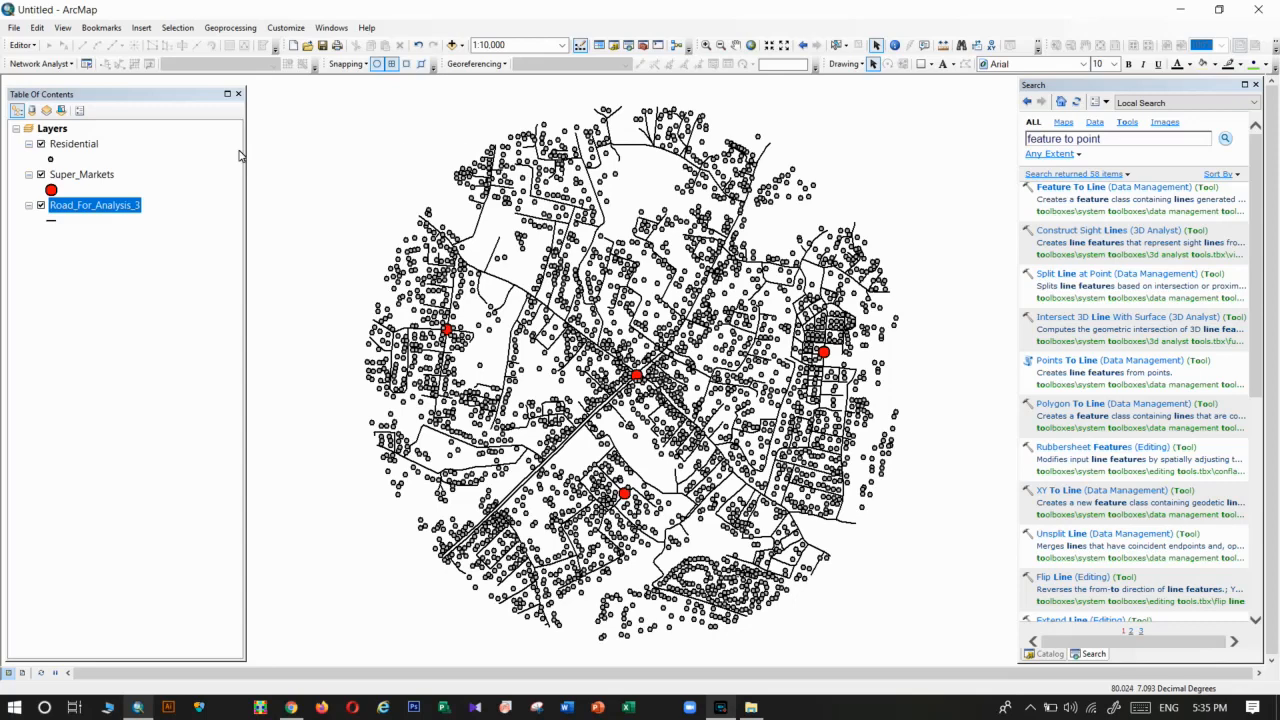
Open the attribute table of the Road_For_Analysis_3 layer and widen its window.
right_click(110, 203)
left_click(140, 276)
left_click_drag(460, 249, 584, 245)
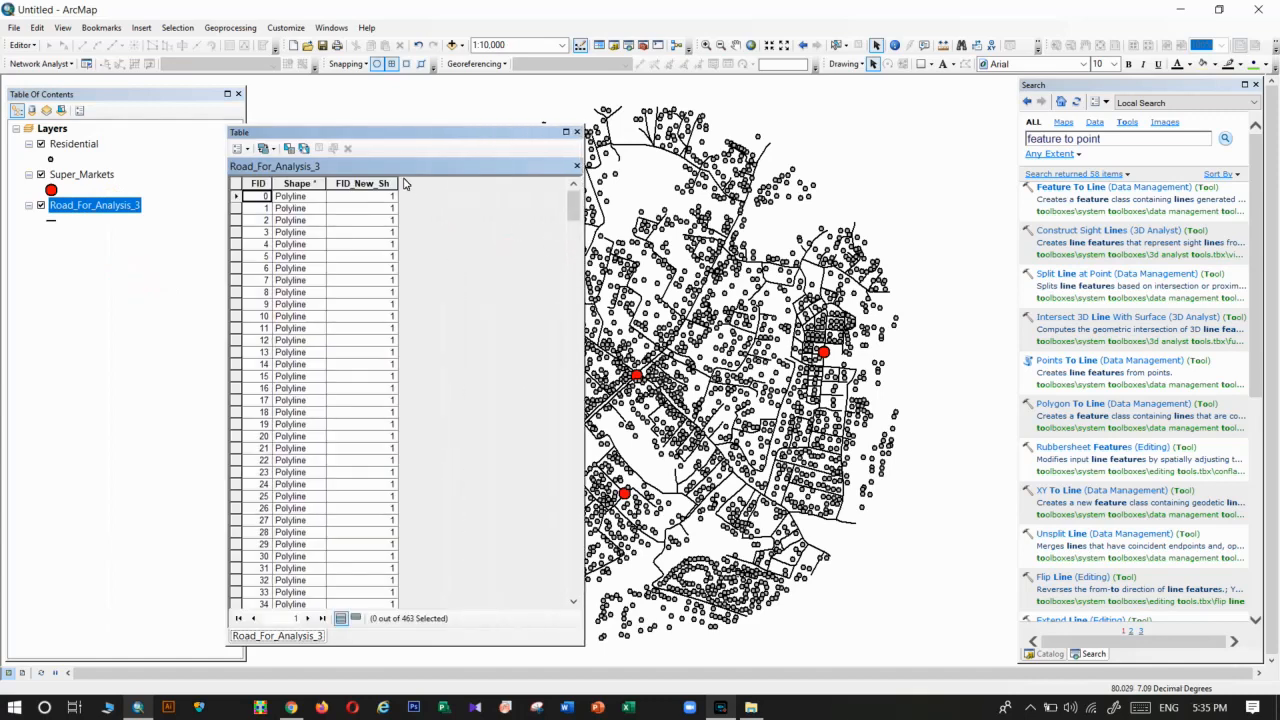
Close the road attribute table and hide the Residential layer on the map.
left_click(577, 133)
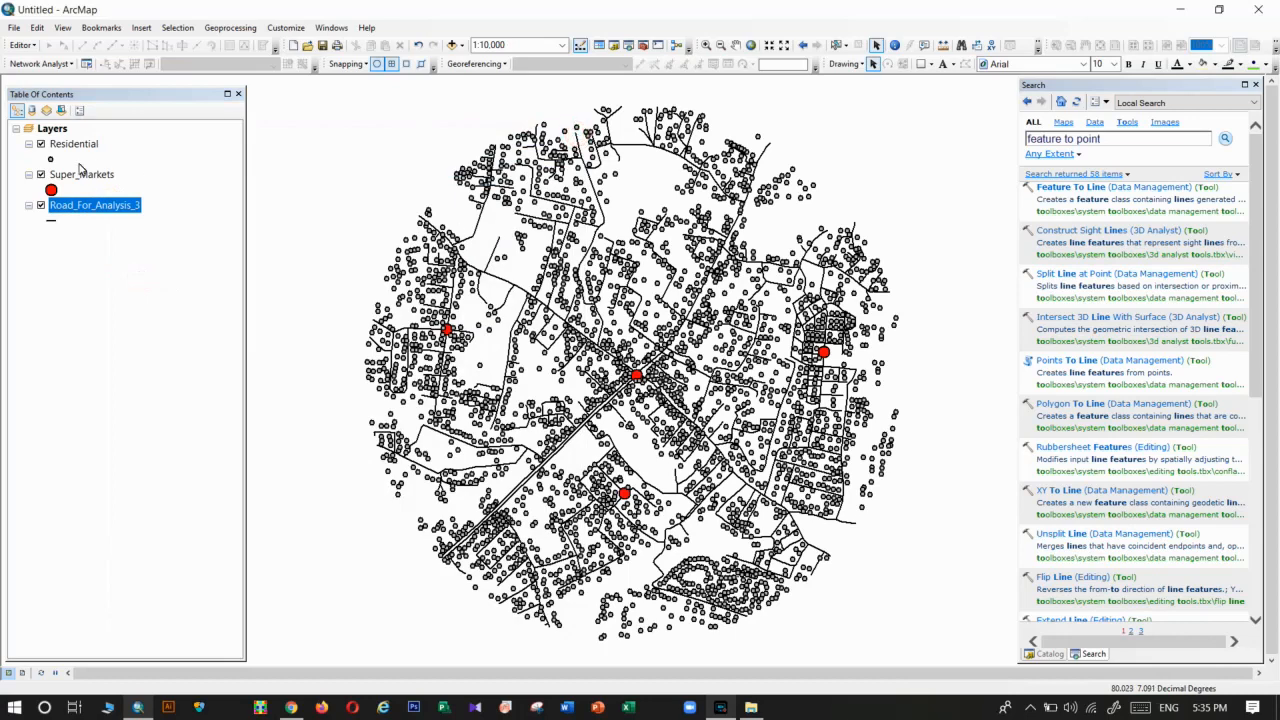
left_click(41, 144)
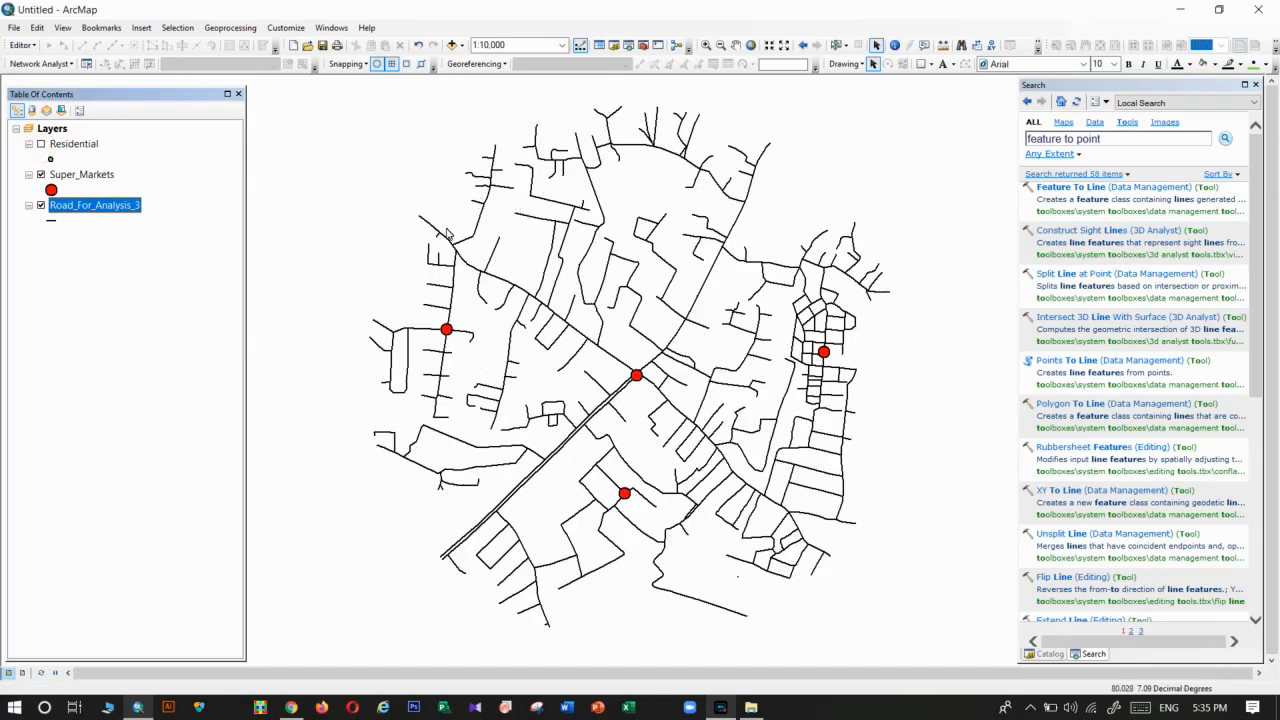
Check how the diagonal main road is split by selecting its individual segments on the map.
scroll(449, 238, "down", 2)
scroll(449, 238, "down", 2)
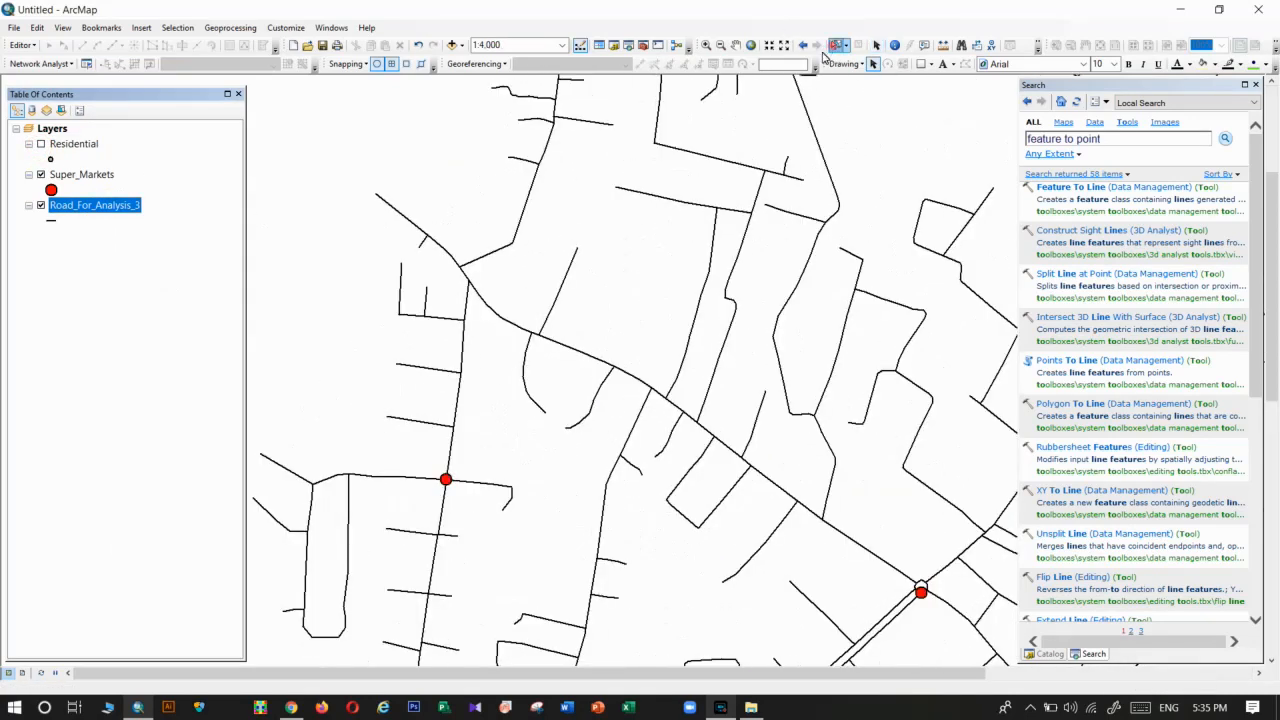
left_click(408, 212)
left_click_drag(499, 297, 565, 368)
left_click(606, 362)
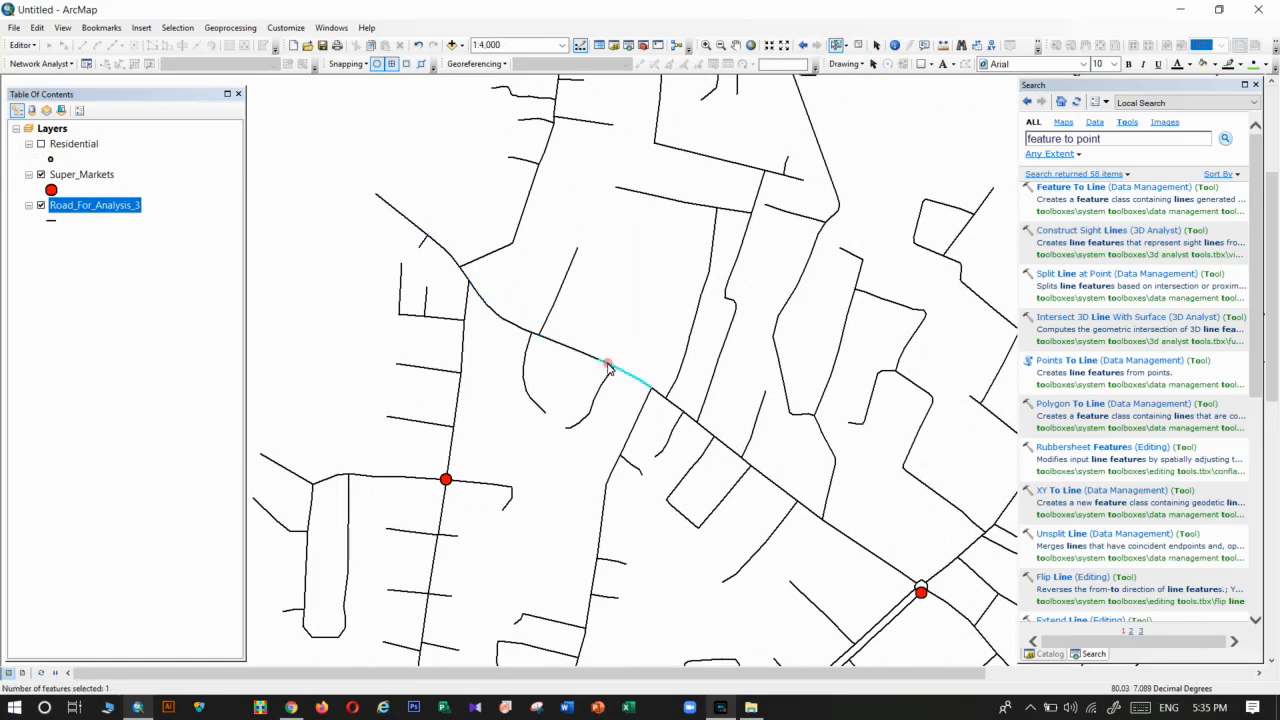
left_click(591, 359)
left_click(619, 371)
left_click(585, 372)
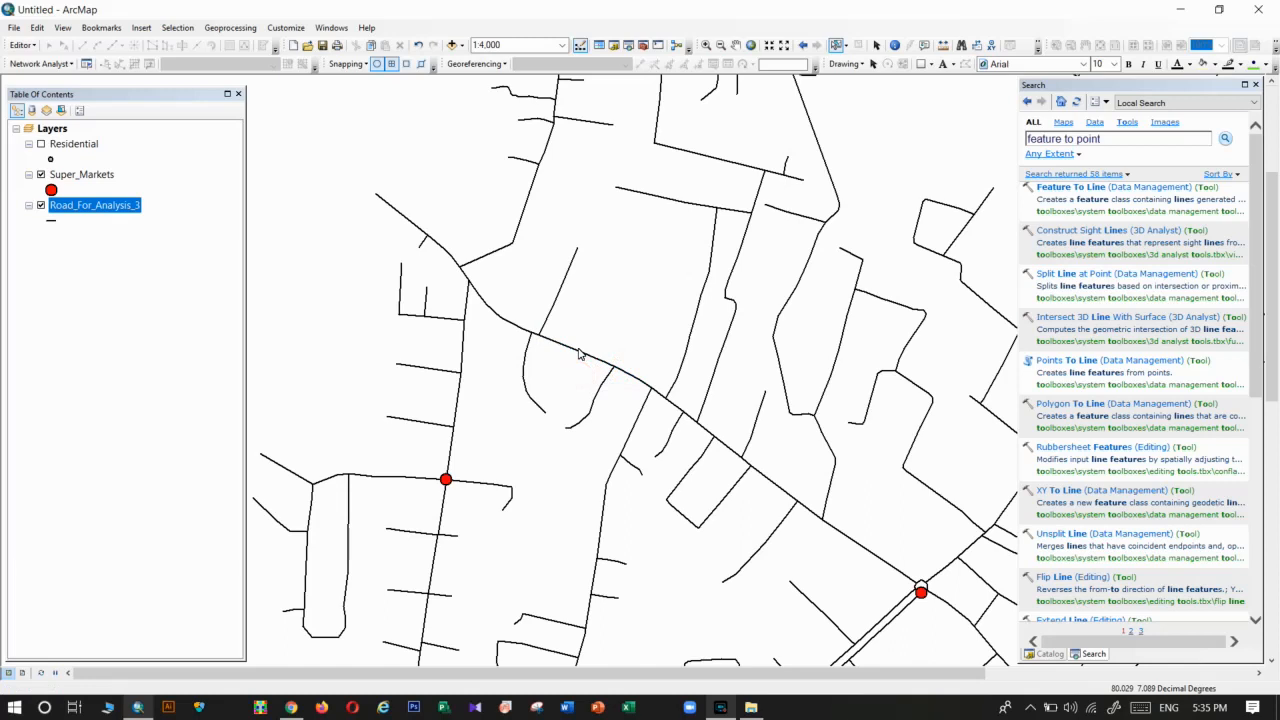
left_click(724, 445)
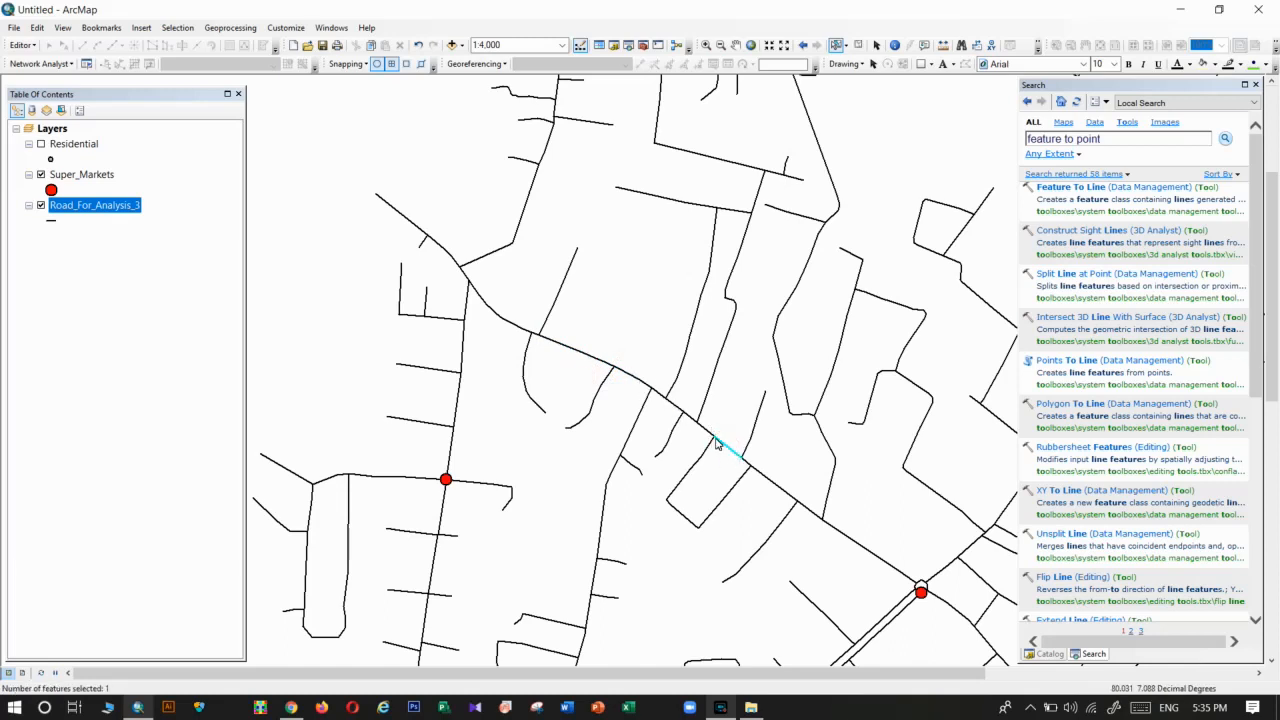
Check the segments of the side road north of the main road by selecting them, and clear the selection.
scroll(716, 444, "up", 2)
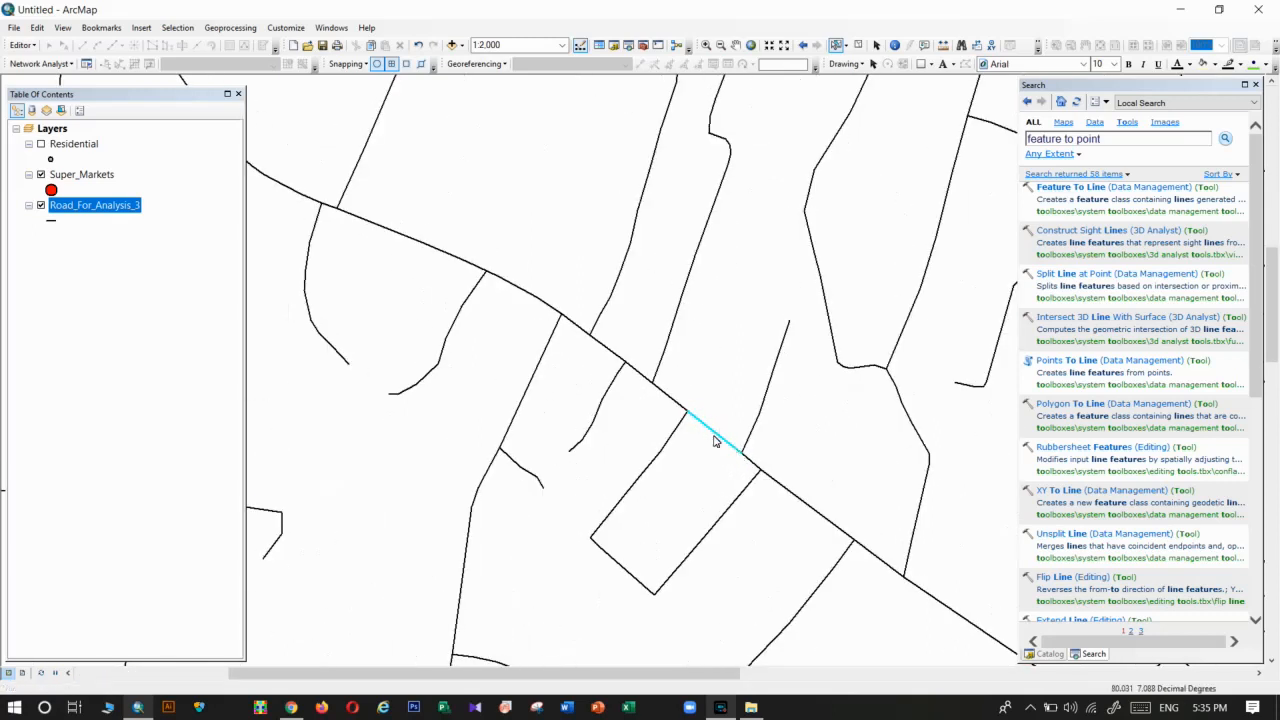
scroll(732, 487, "down", 2)
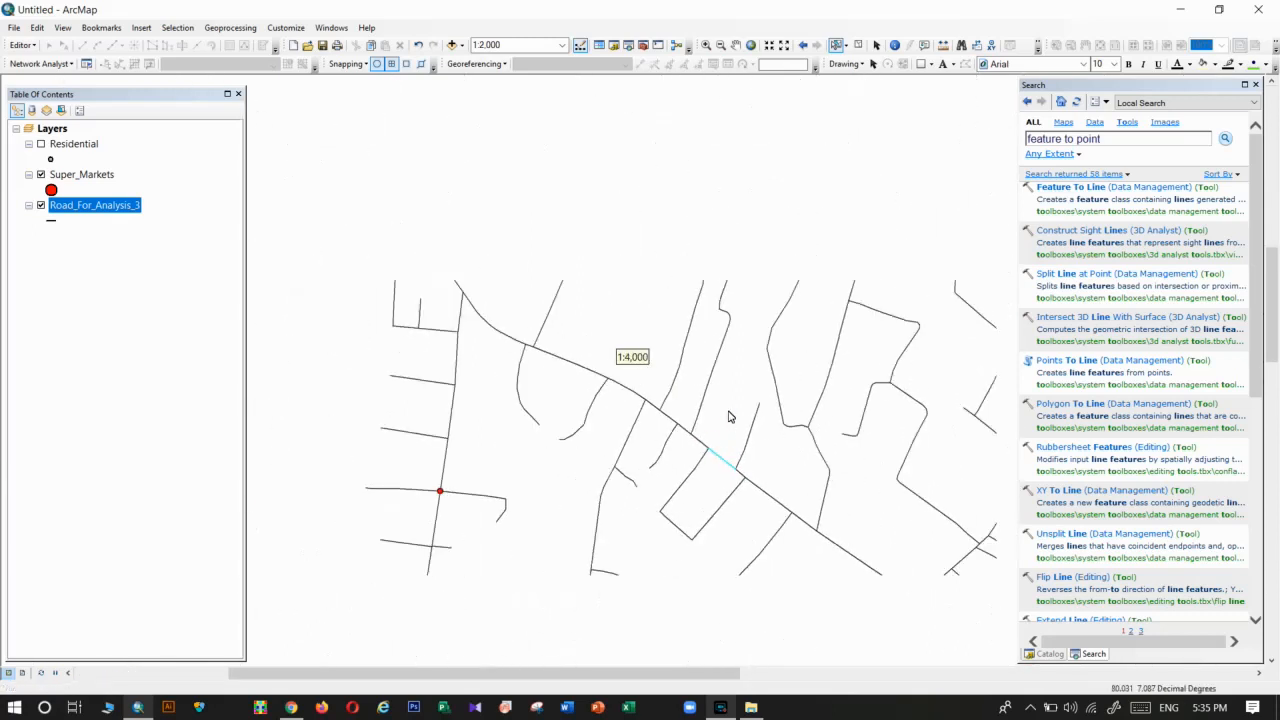
left_click(698, 280)
left_click(709, 238)
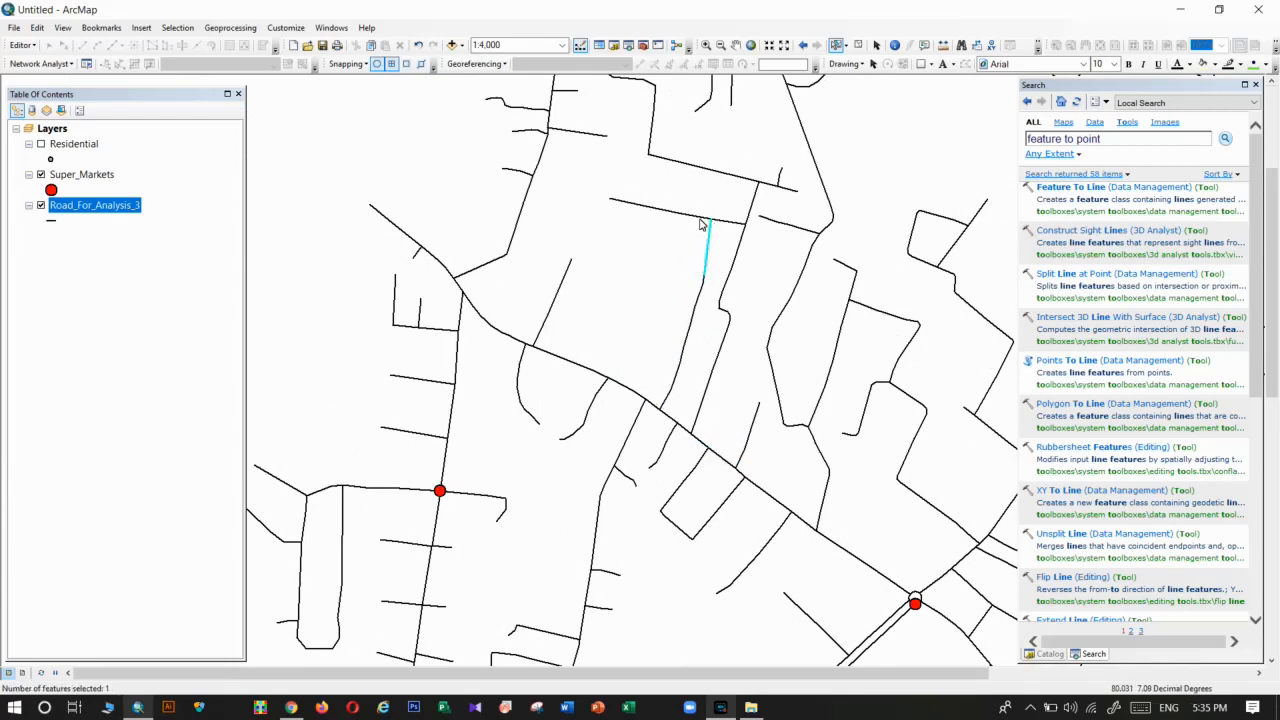
left_click_drag(686, 264, 710, 297)
left_click(634, 286)
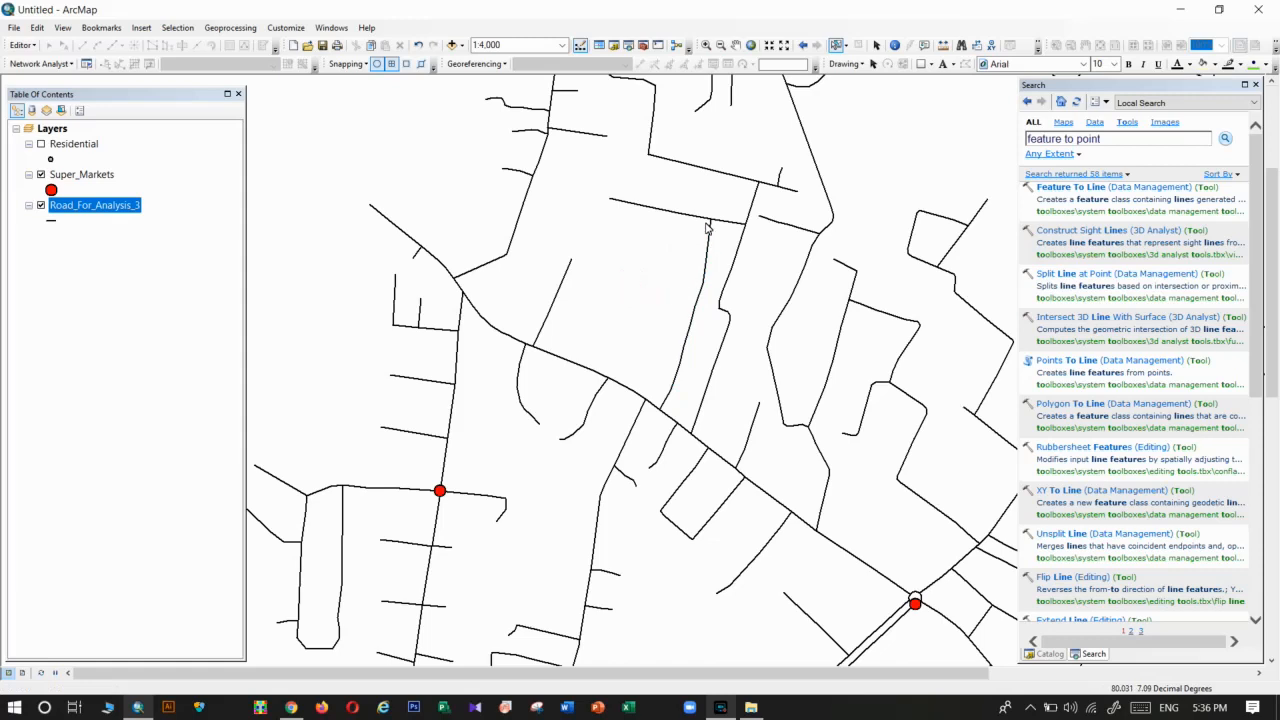
scroll(568, 288, "down", 4)
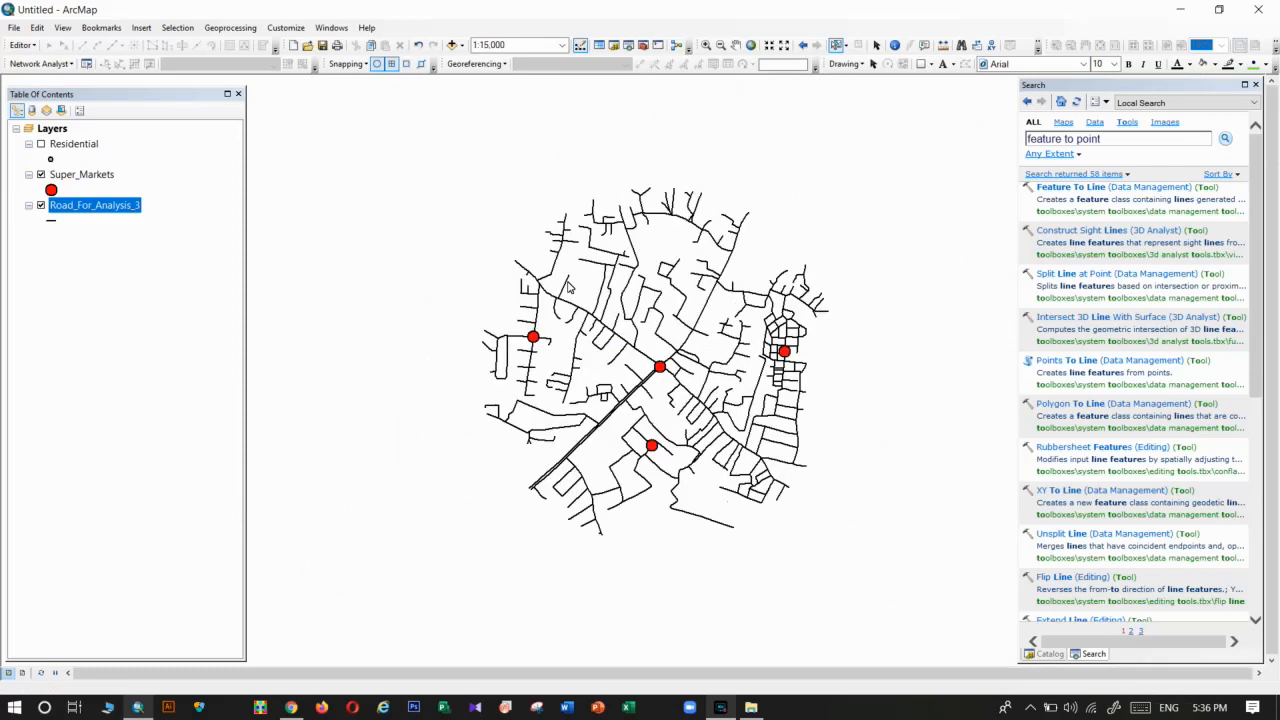
Start the Dissolve tool with Road_For_Analysis_3 as the input features.
left_click(230, 28)
left_click(236, 115)
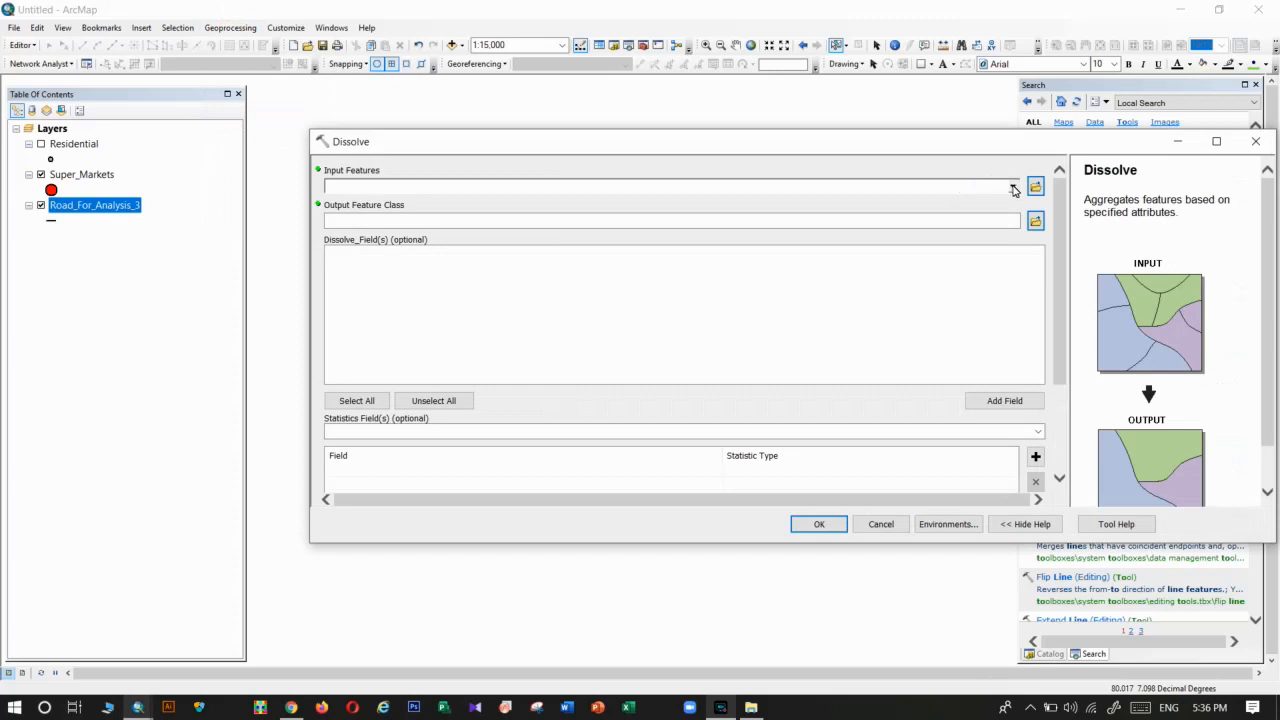
left_click(1013, 188)
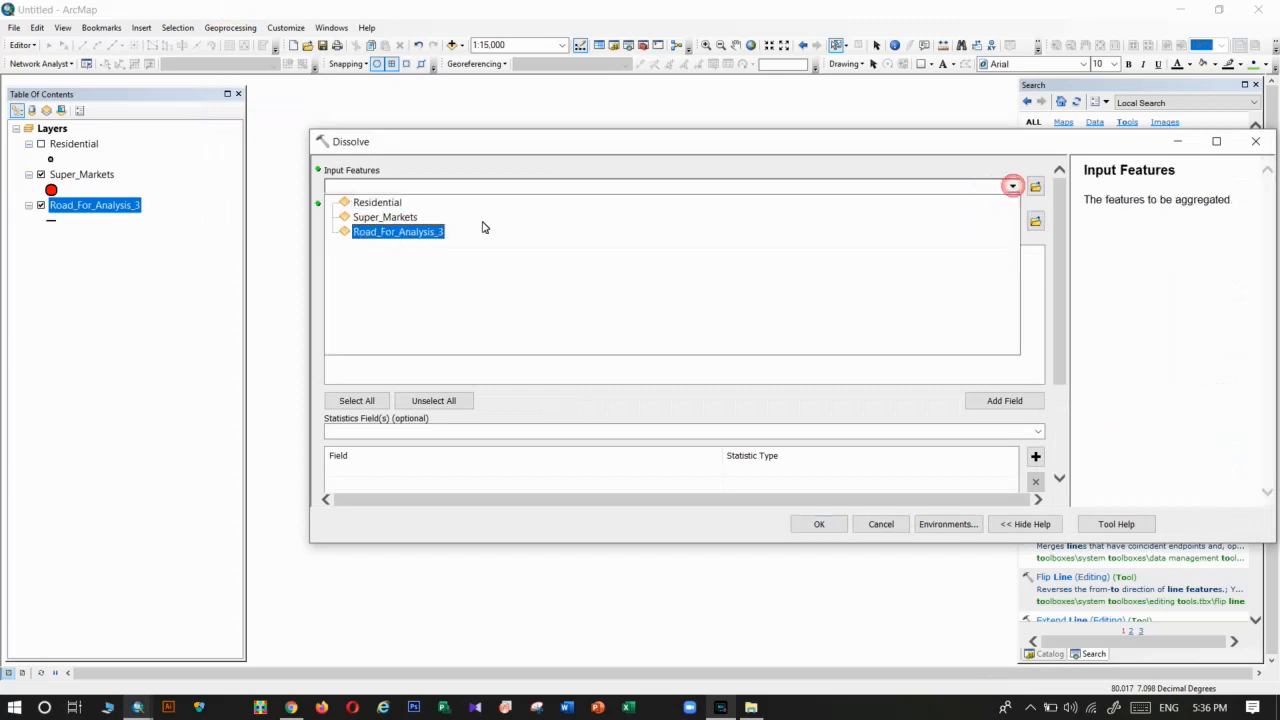
left_click(370, 232)
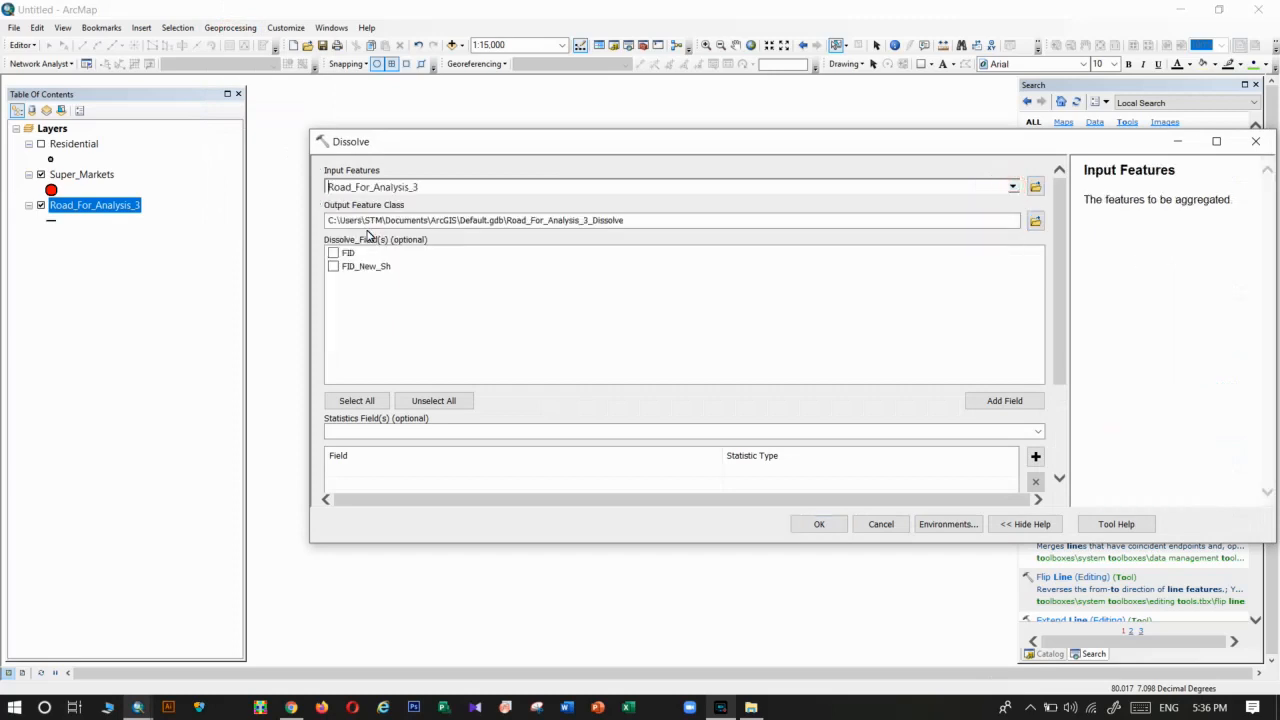
Browse to the Network Analysis folder on drive D as the location of the Dissolve output.
left_click(1035, 222)
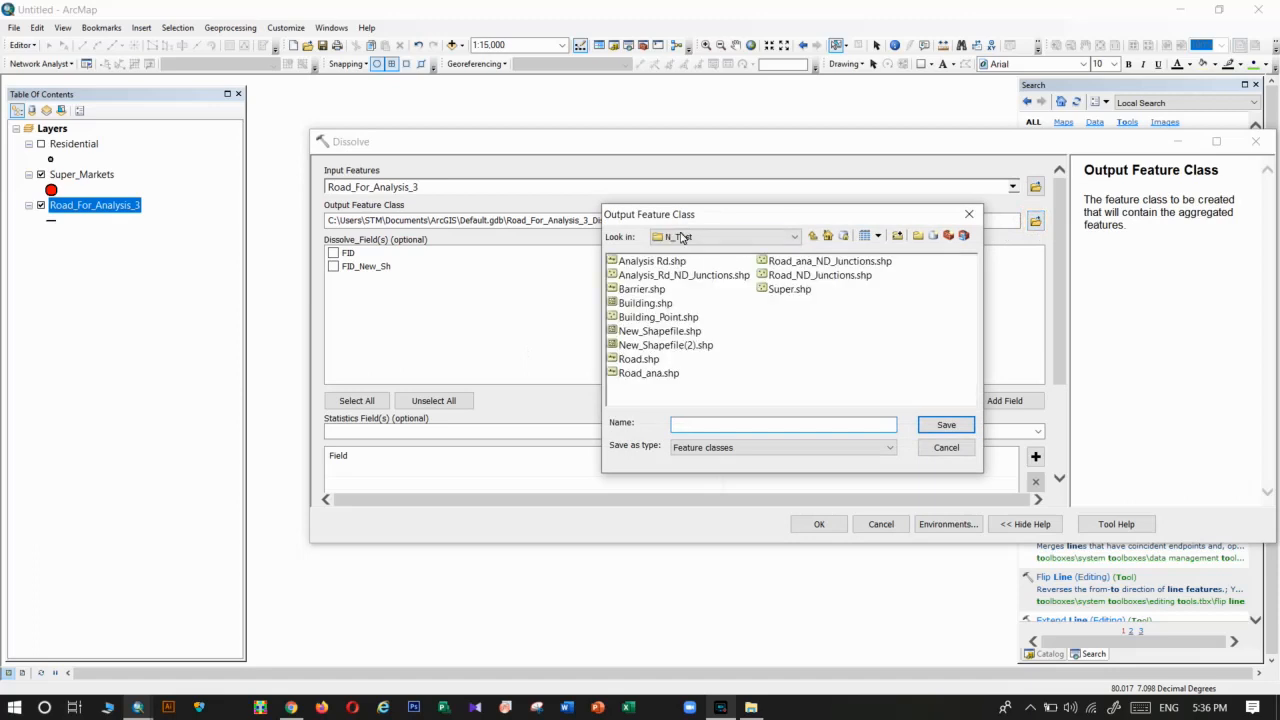
left_click(681, 237)
scroll(677, 320, "up", 3)
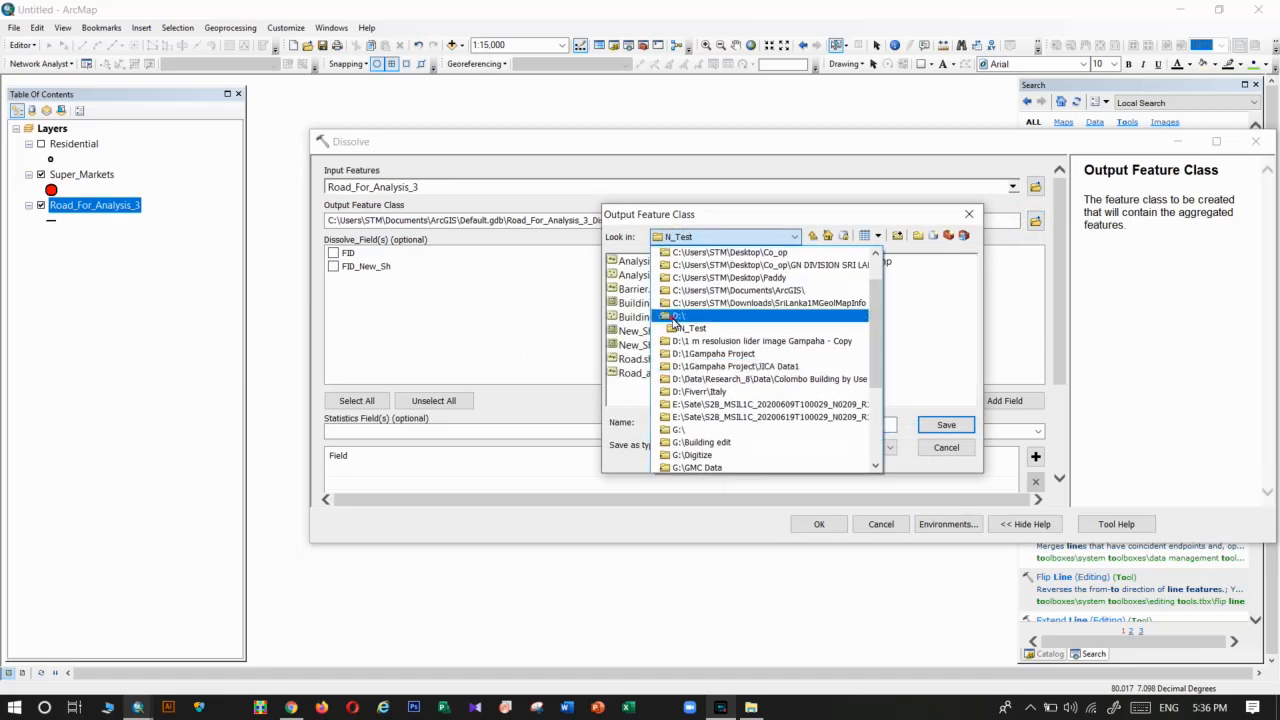
left_click(677, 318)
double_click(912, 305)
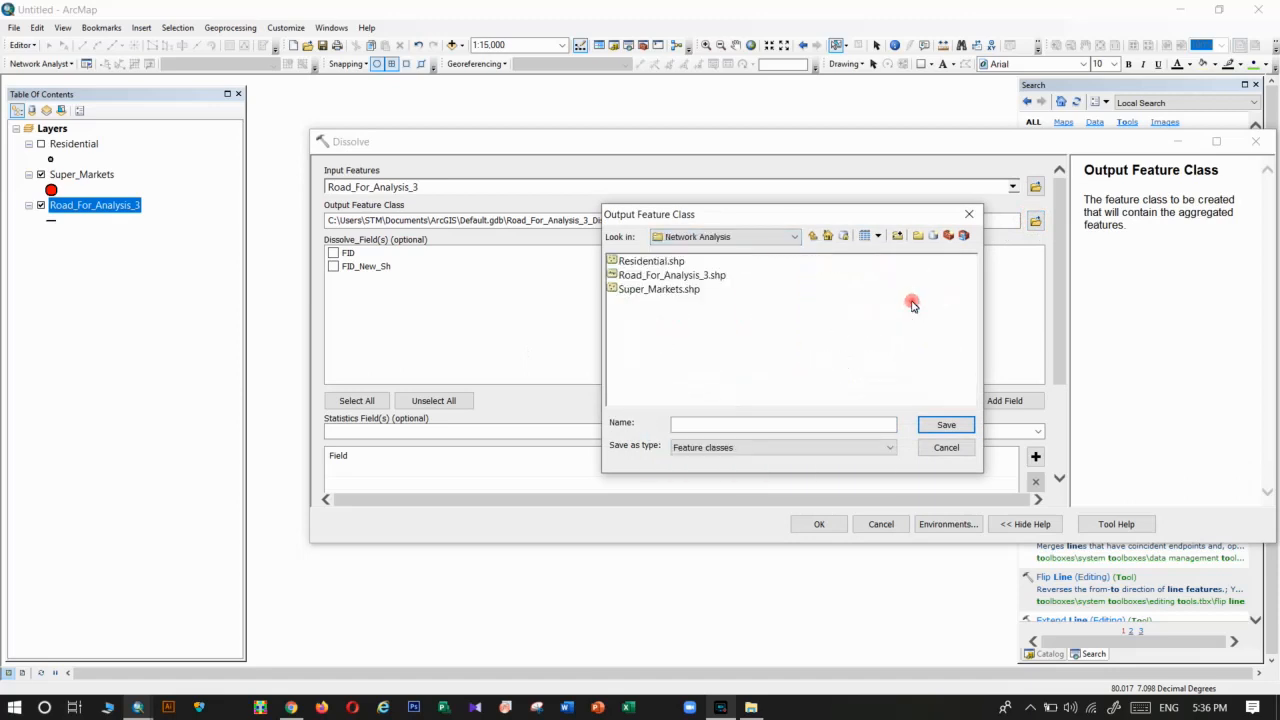
Name the output Road_For_Analysis_Dessolve.shp and run Dissolve without any dissolve fields.
left_click(700, 276)
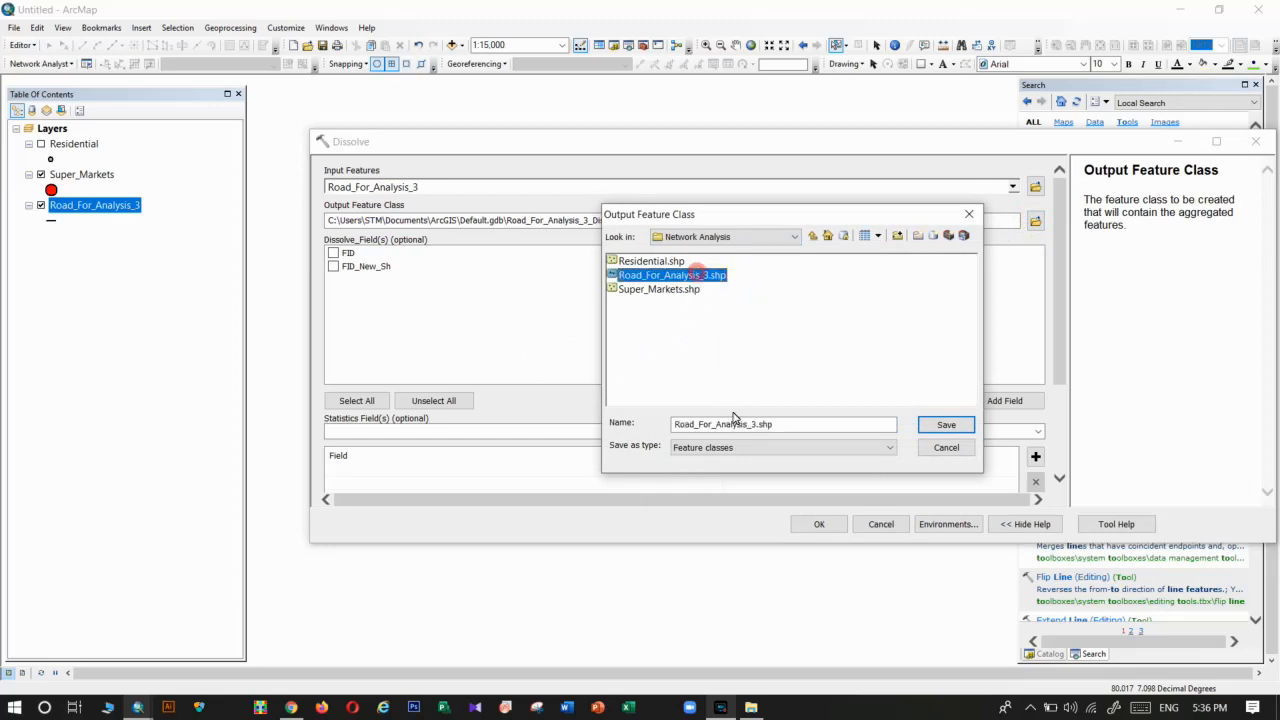
left_click(754, 425)
key("BackSpace")
type("Dessol")
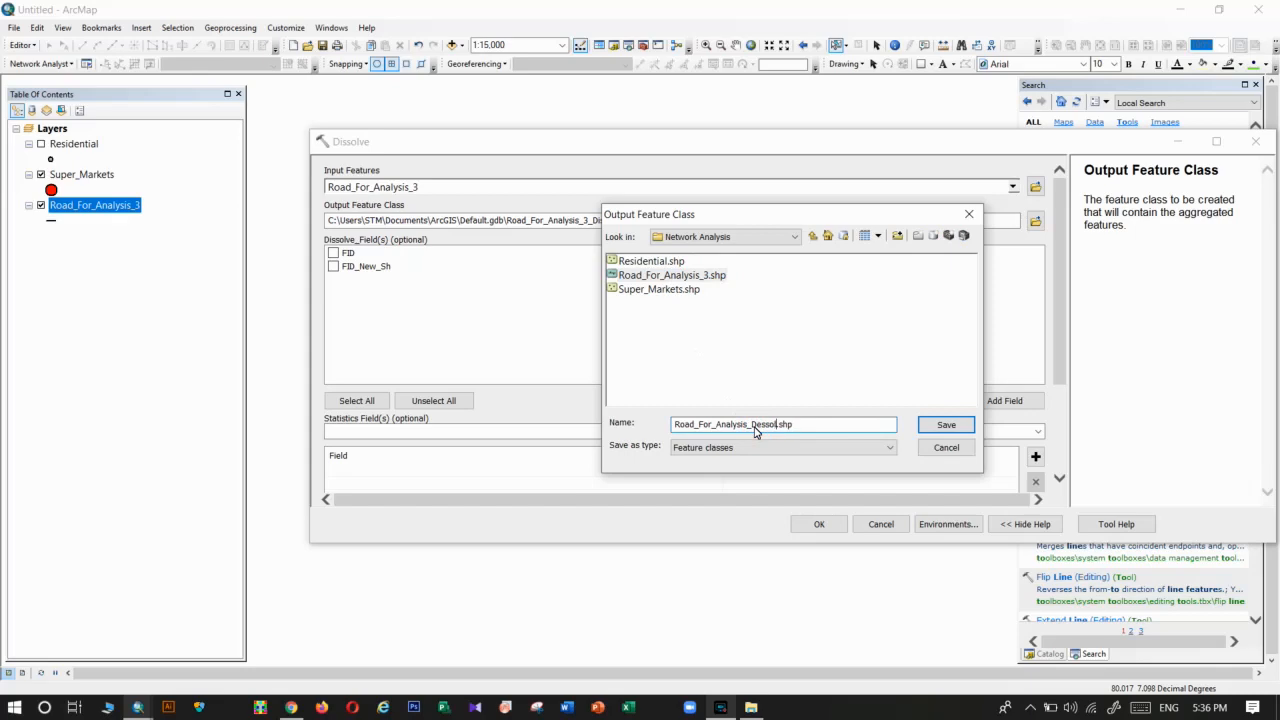
type("ve")
left_click(925, 425)
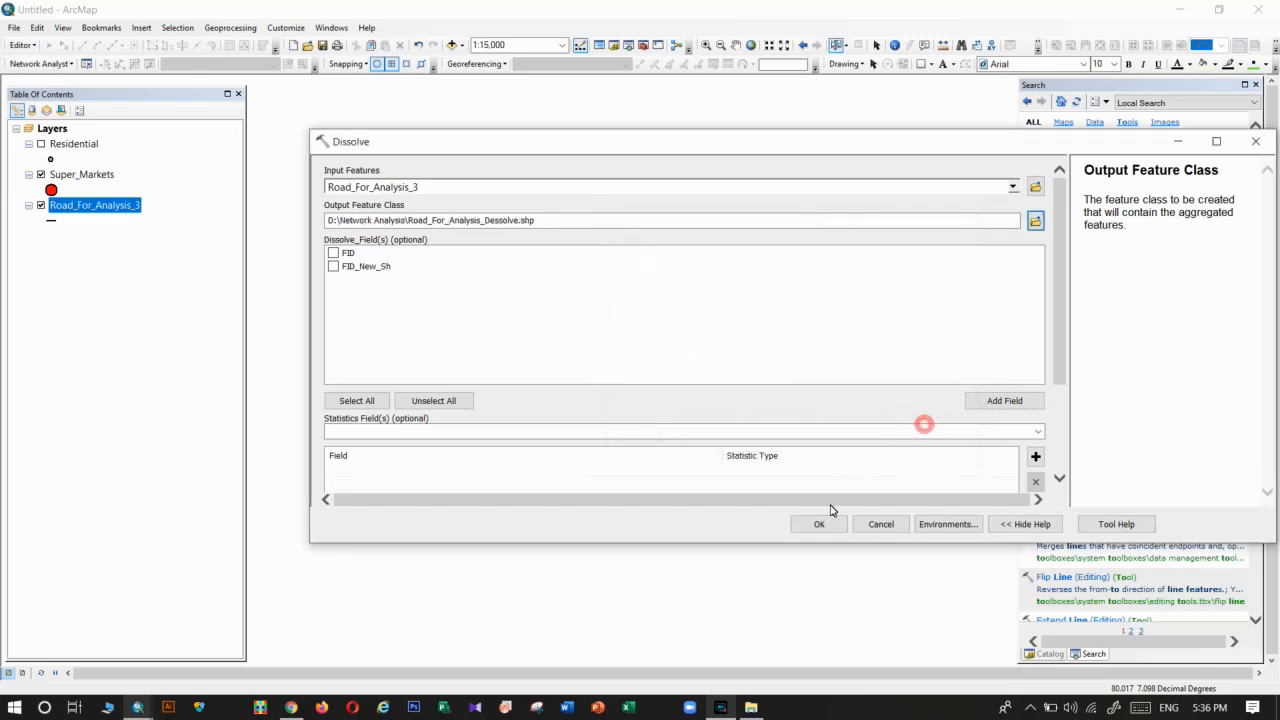
left_click(819, 524)
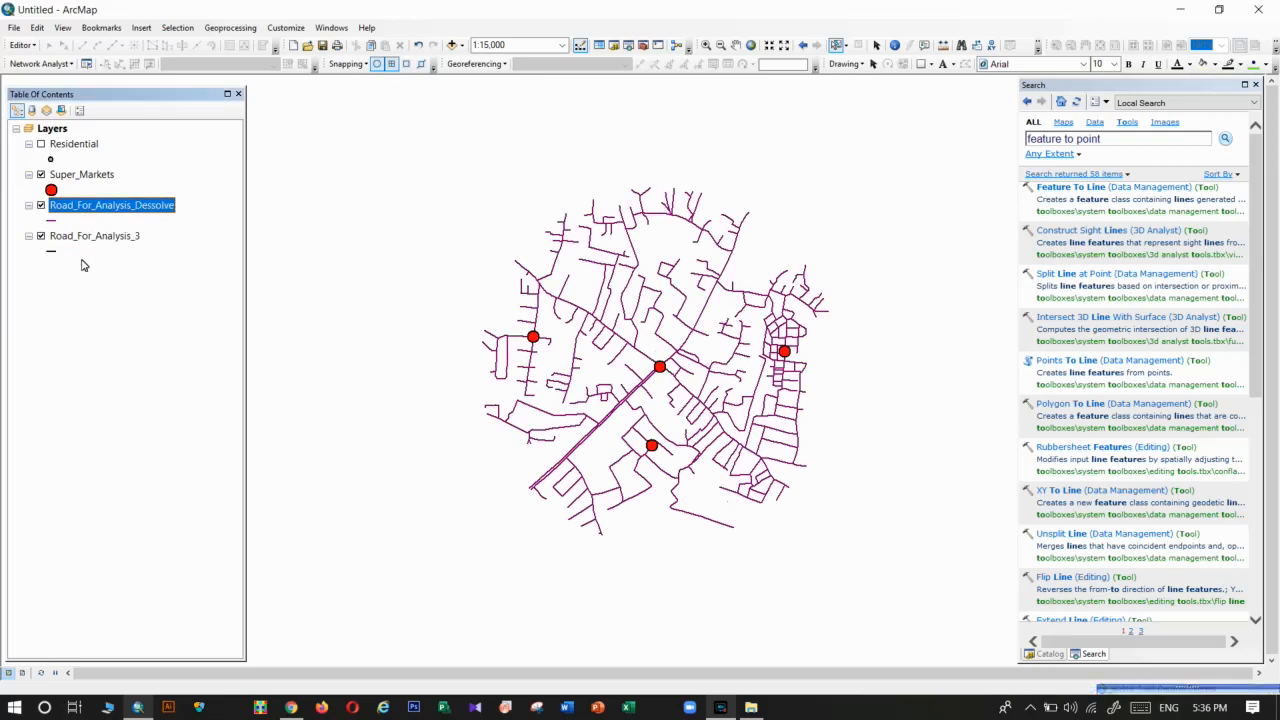
Hide the Road_For_Analysis_3 layer and select the dissolved road feature on the map.
left_click(41, 236)
left_click(569, 313)
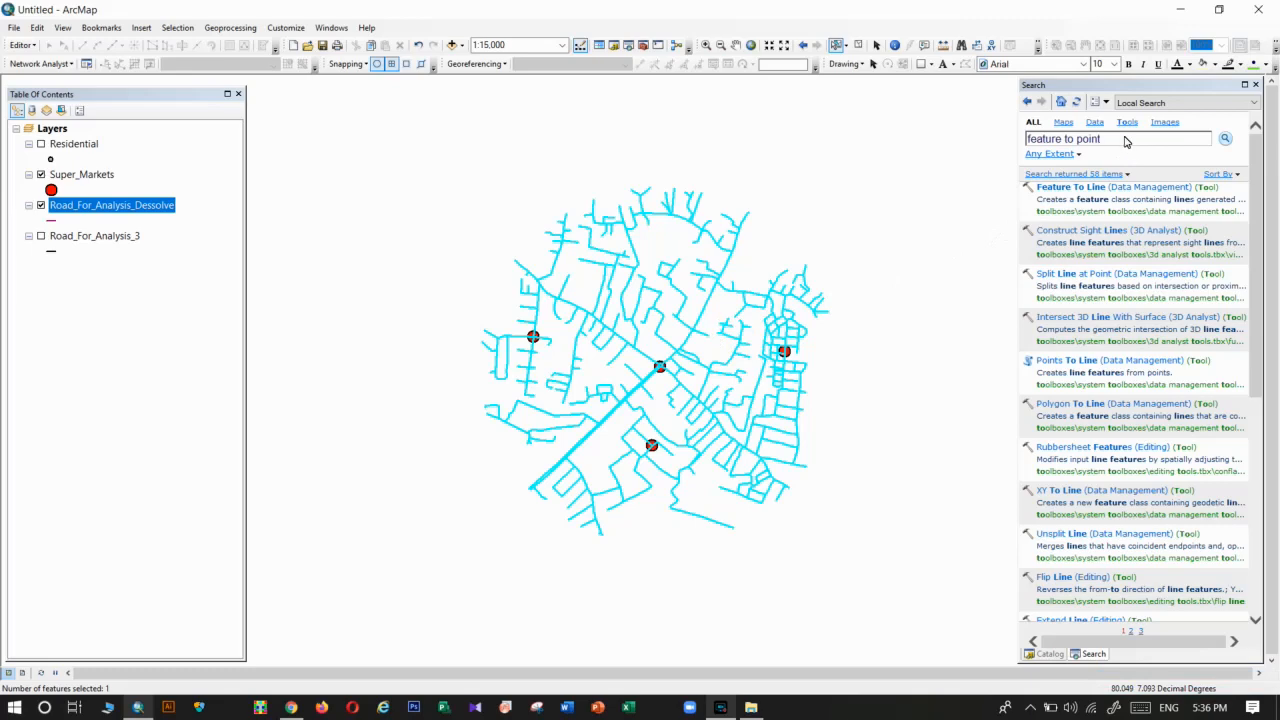
Search for "feature to line" and open the Feature To Line tool.
left_click_drag(1122, 141, 1078, 141)
key("BackSpace")
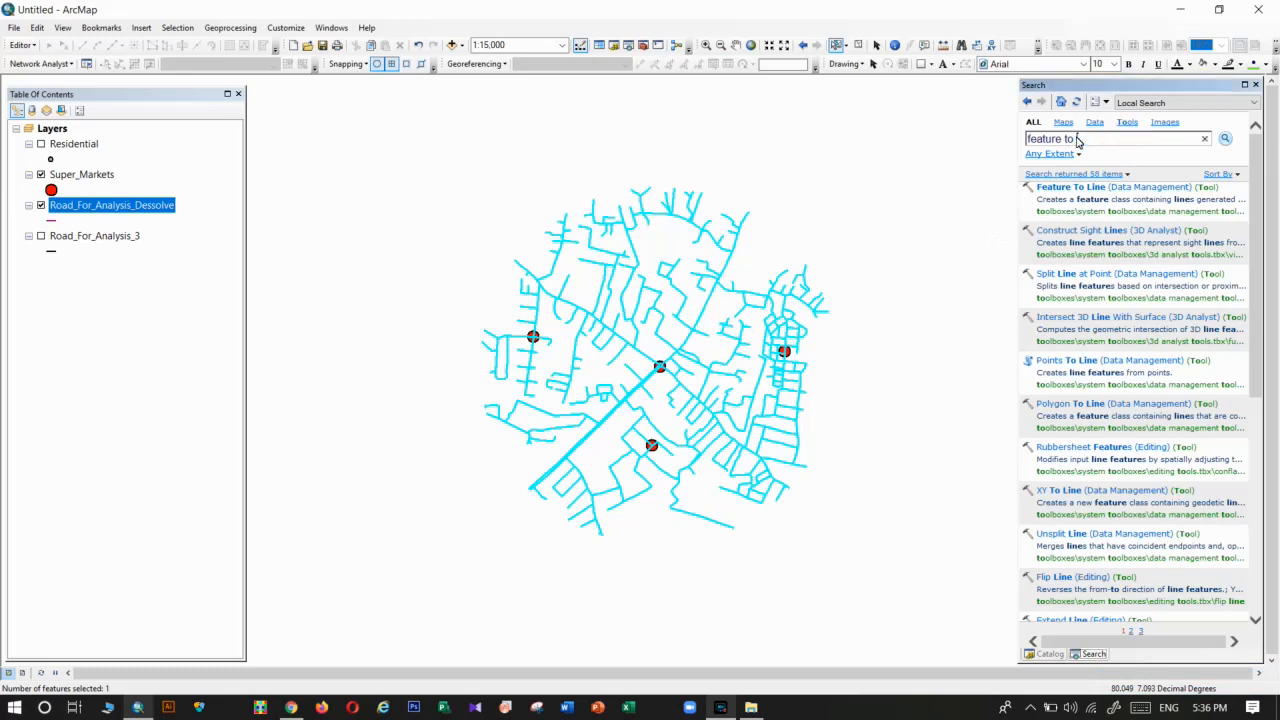
scroll(763, 400, "up", 2)
scroll(763, 400, "up", 2)
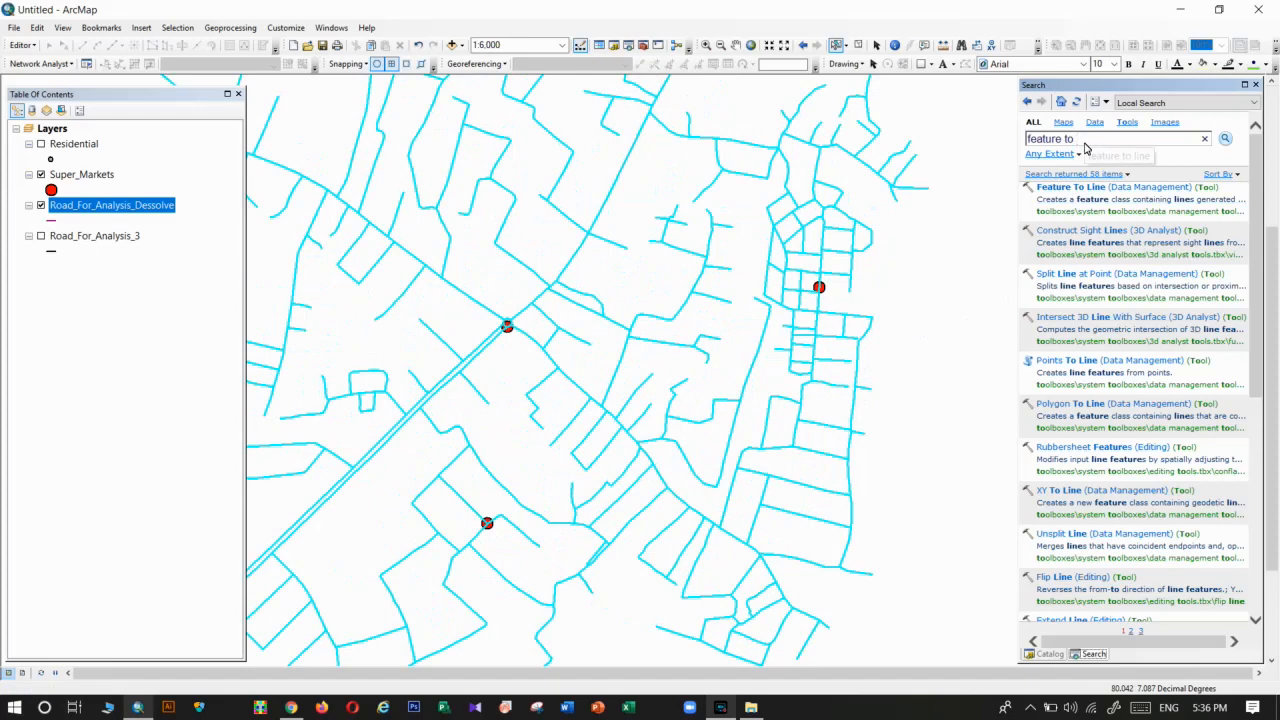
type("line")
left_click(1088, 187)
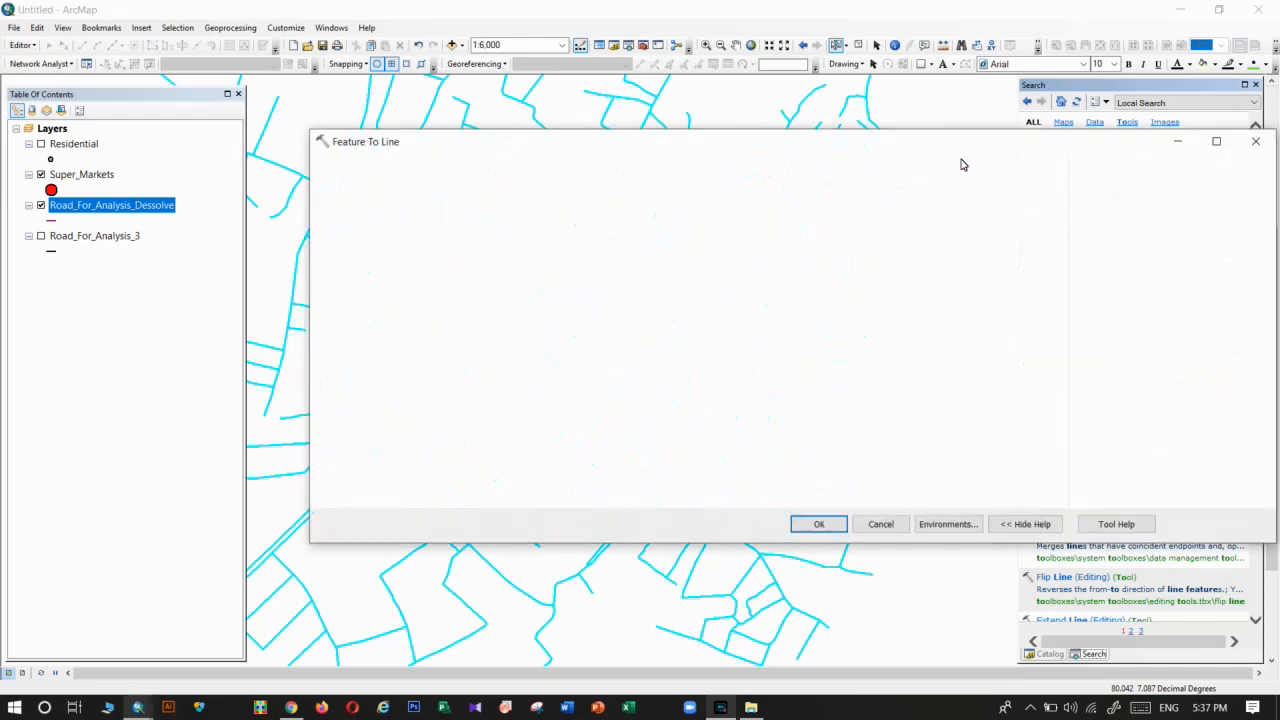
Clear the selection and run Feature To Line on Road_For_Analysis_Dessolve, saving the output as Fea_Line_Rd_For_Ana in the Network Analysis folder.
left_click(857, 45)
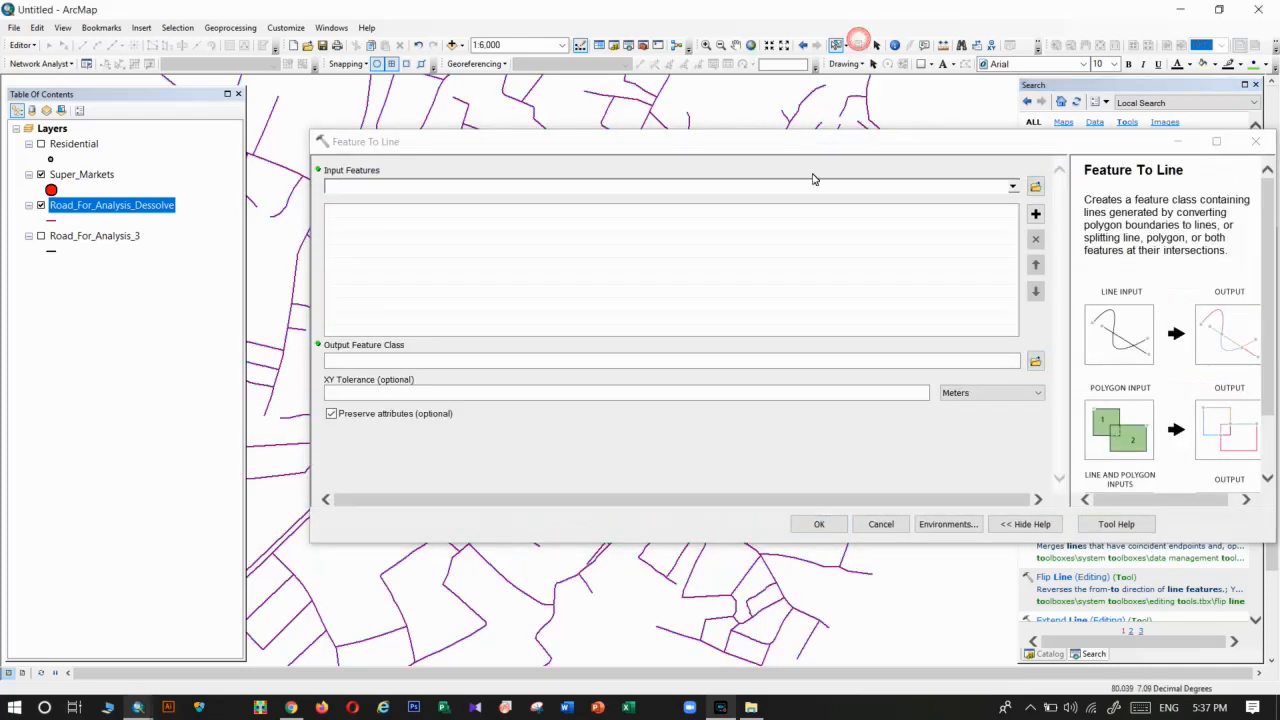
left_click(1015, 190)
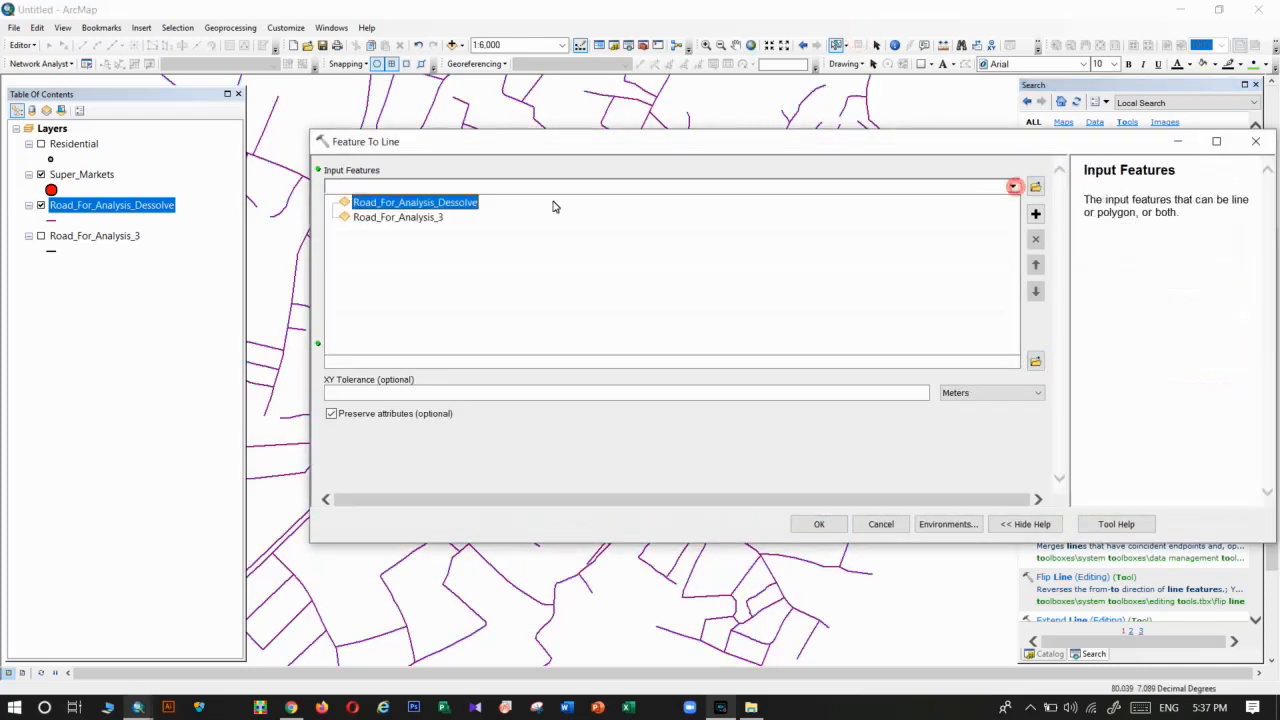
left_click(452, 203)
left_click(1035, 361)
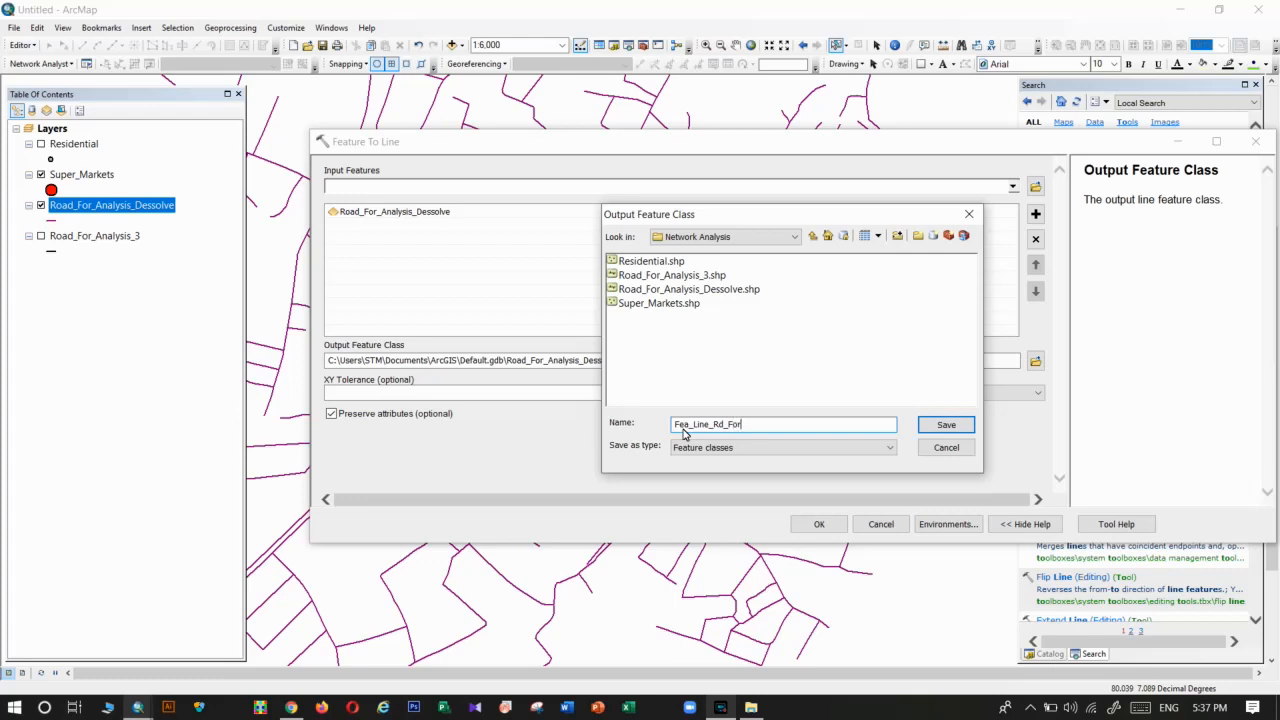
left_click(930, 425)
left_click(818, 524)
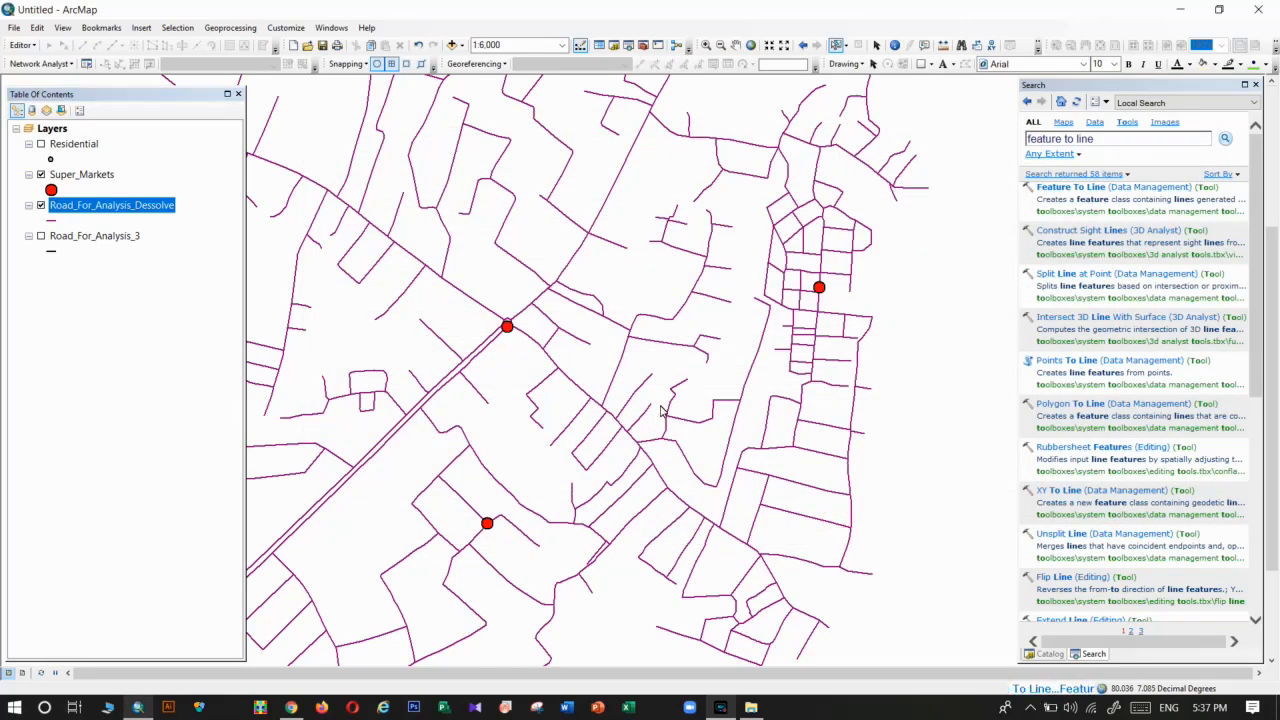
Hide the Road_For_Analysis_Dessolve layer and check the split of Fea_Line_Rd_For_Ana by selecting individual road segments.
left_click(41, 235)
left_click(672, 318)
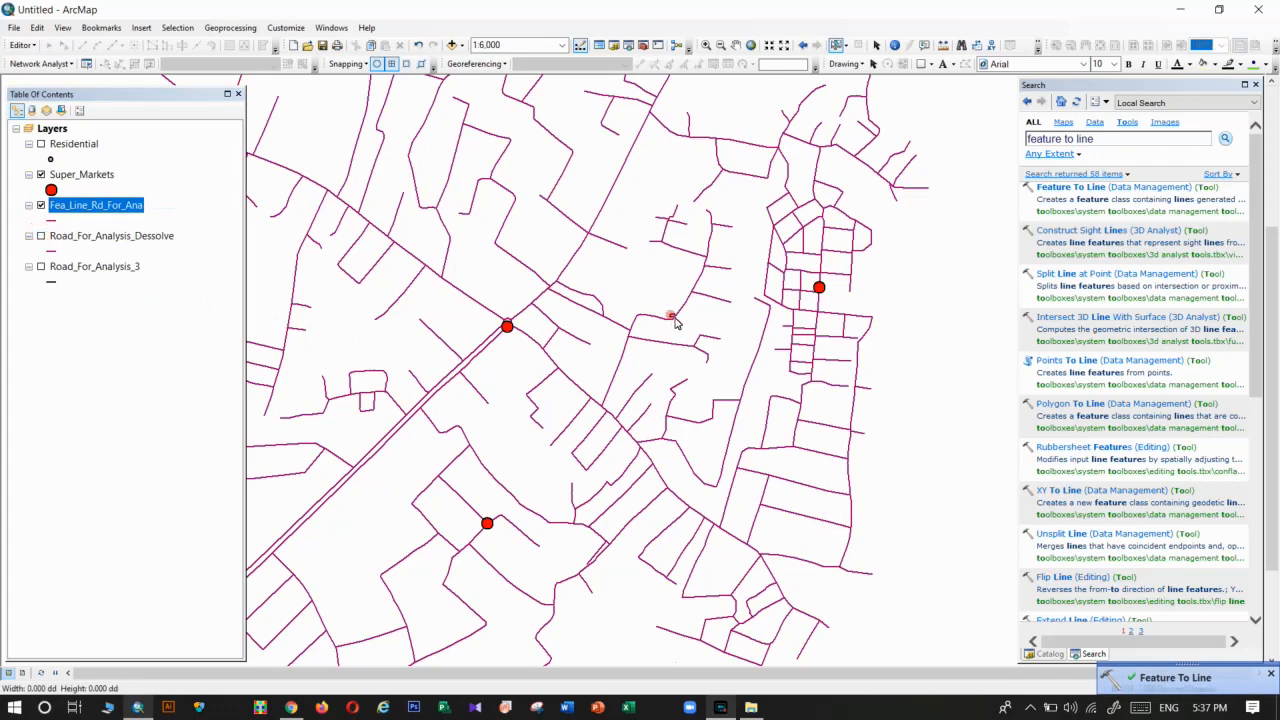
left_click(701, 283)
left_click(702, 268)
left_click(709, 249)
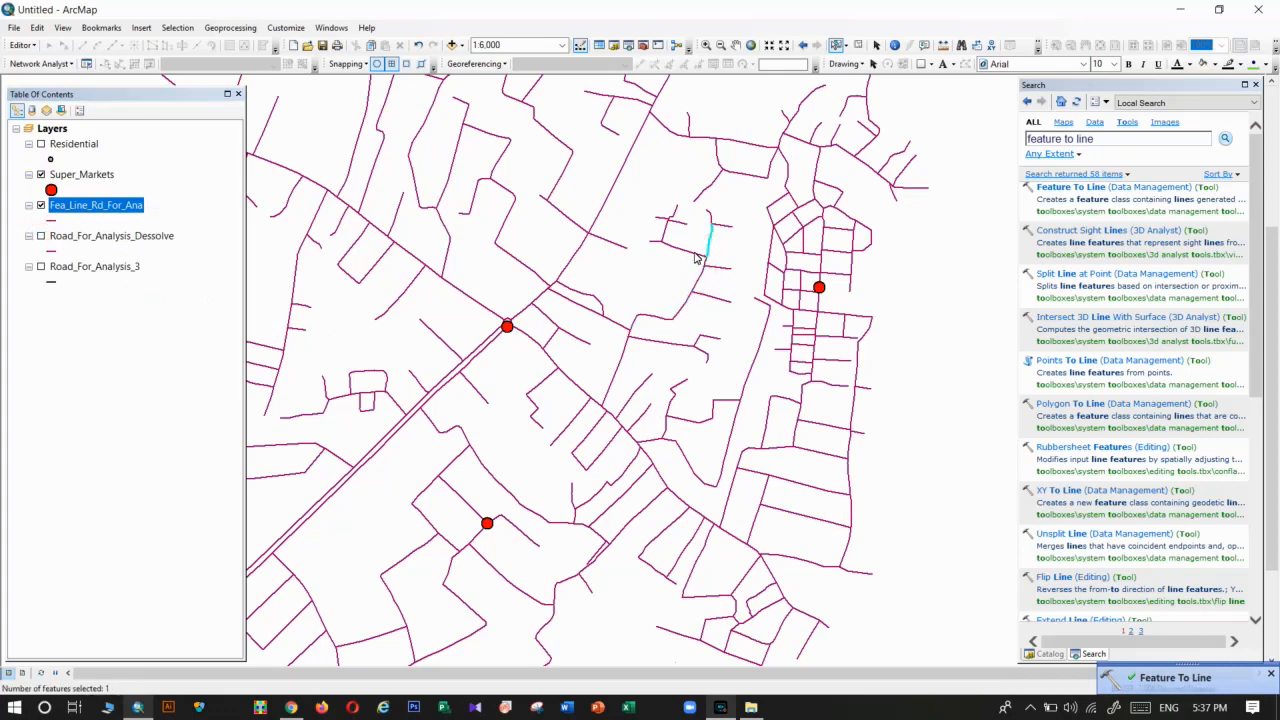
left_click(690, 252)
left_click(623, 350)
left_click(570, 377)
Select the side road north of the main road to check its segment, and clear the selection.
left_click_drag(459, 342, 835, 548)
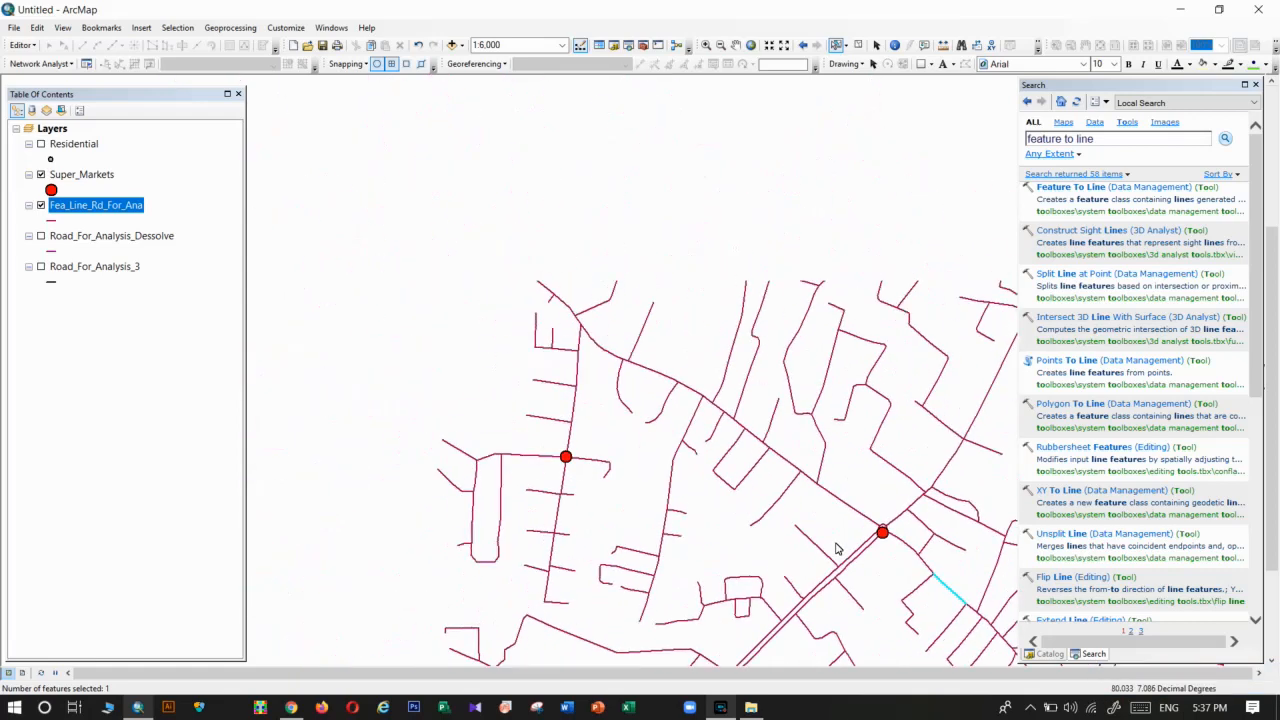
left_click(729, 367)
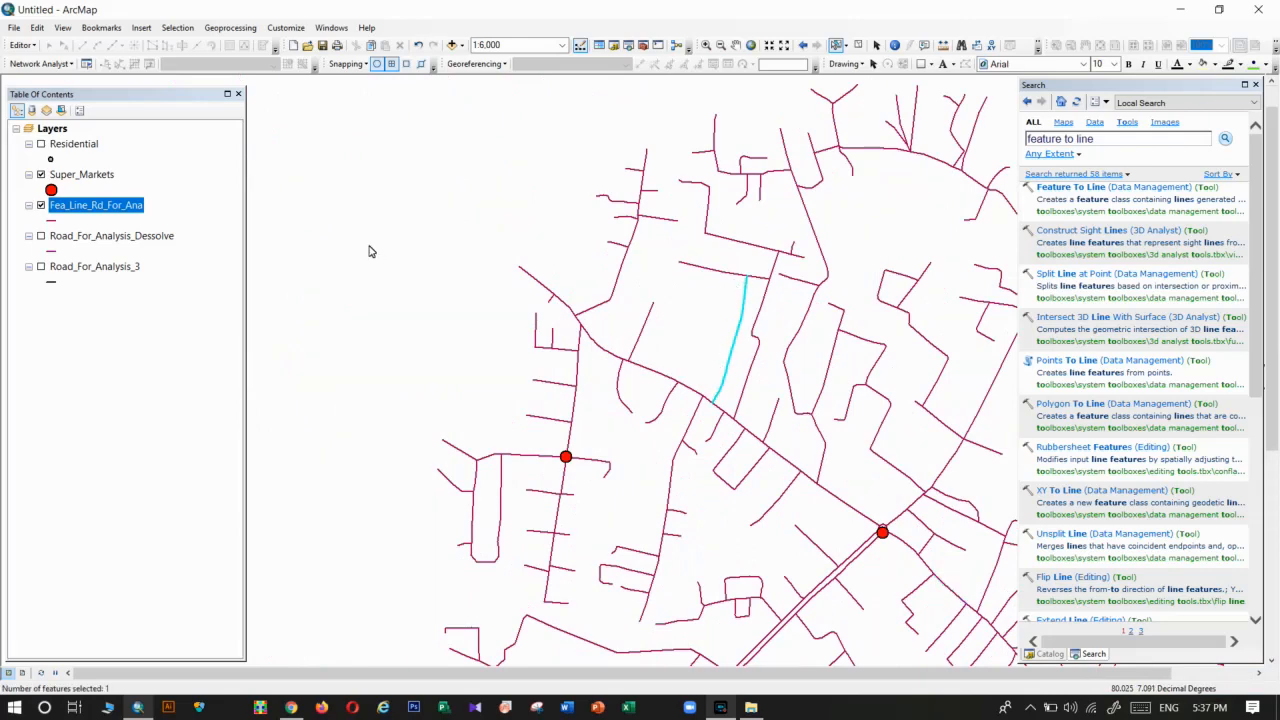
left_click(857, 45)
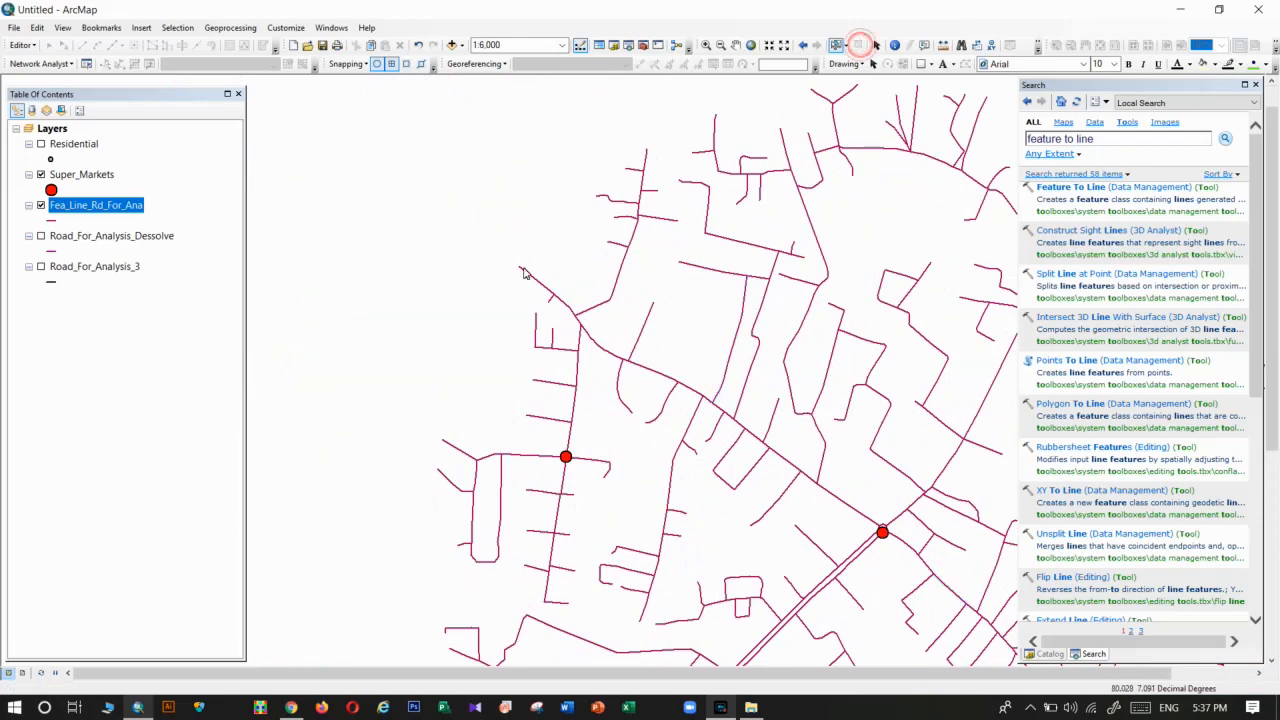
scroll(432, 307, "up", 3)
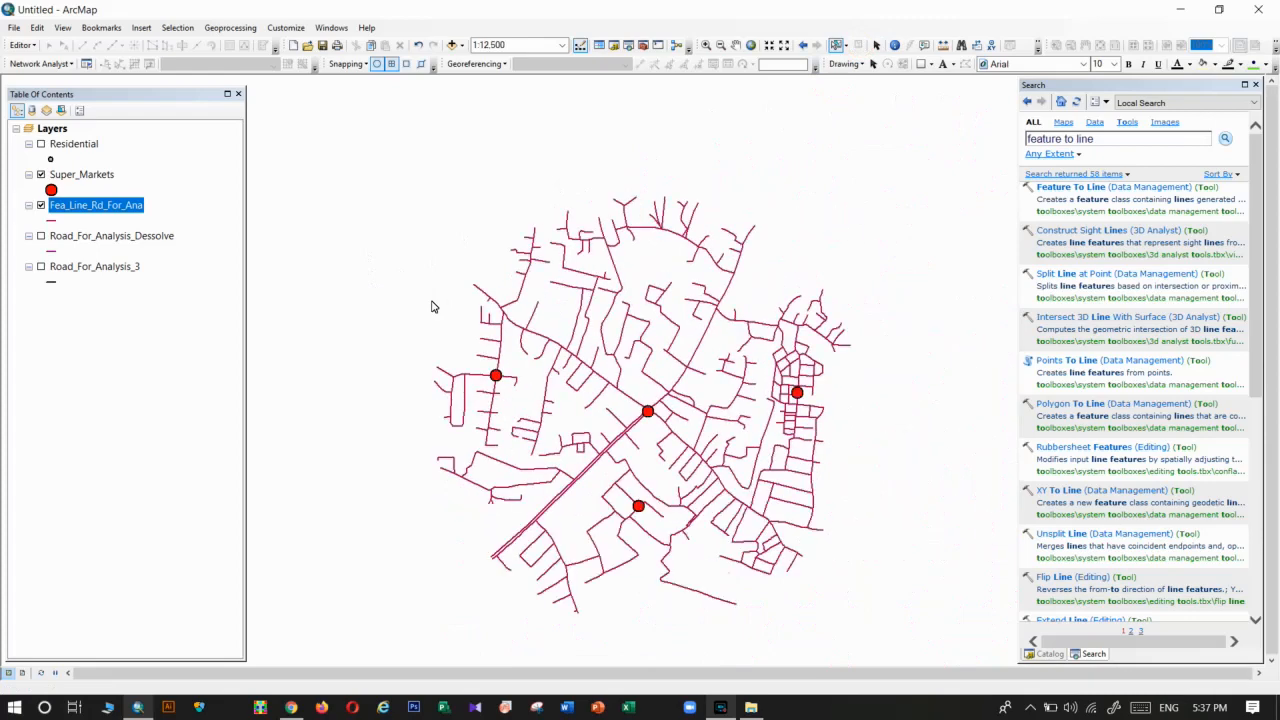
Open the attribute table of Fea_Line_Rd_For_Ana and add a Float field named Length.
left_click_drag(710, 479, 685, 431)
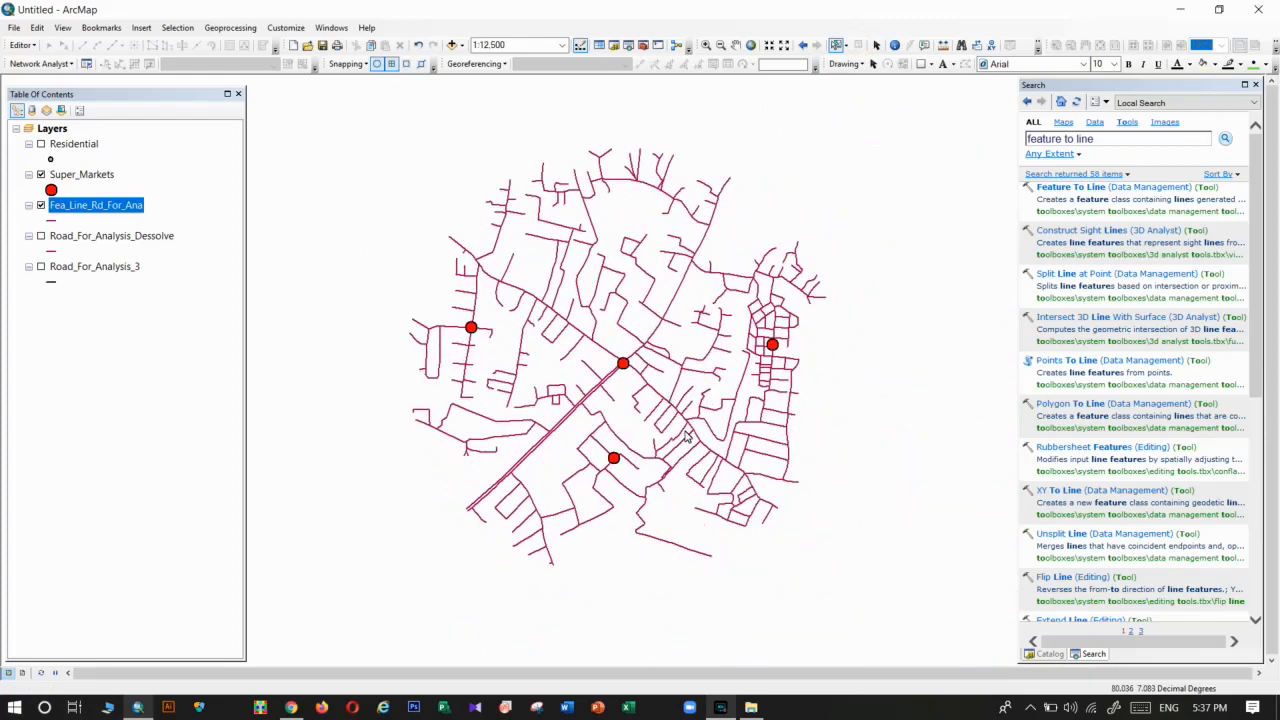
right_click(96, 206)
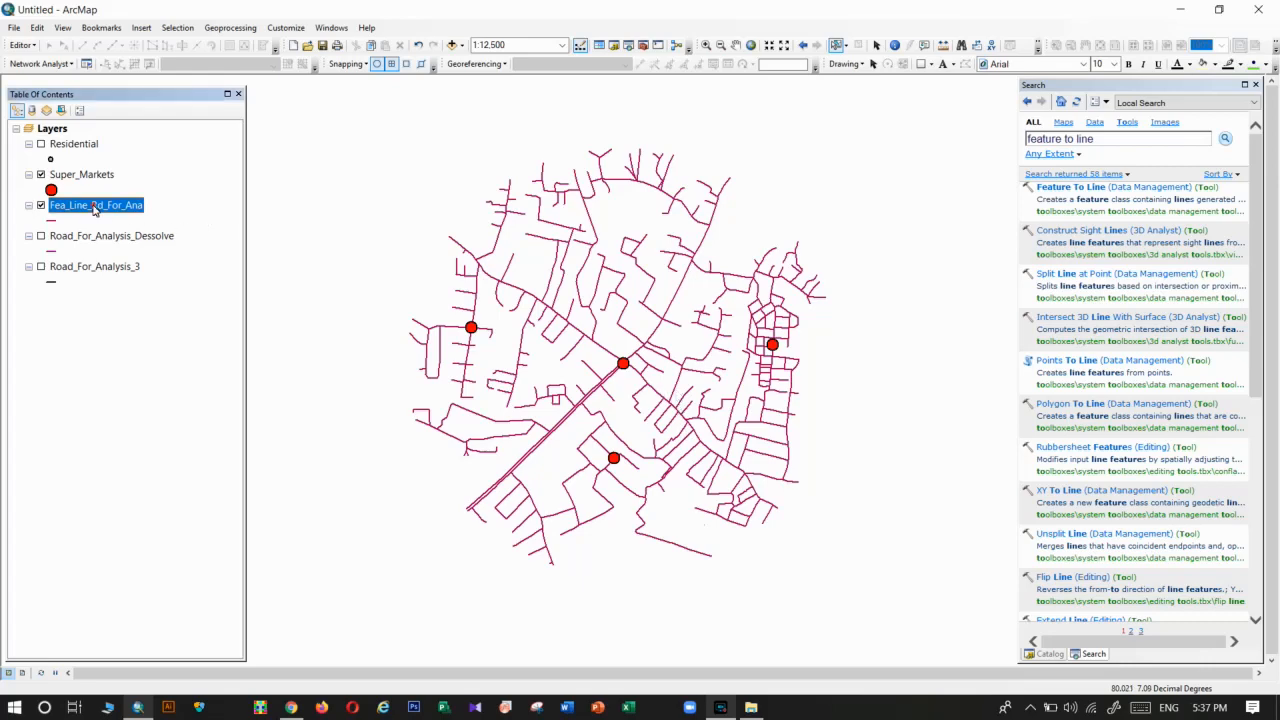
left_click(112, 274)
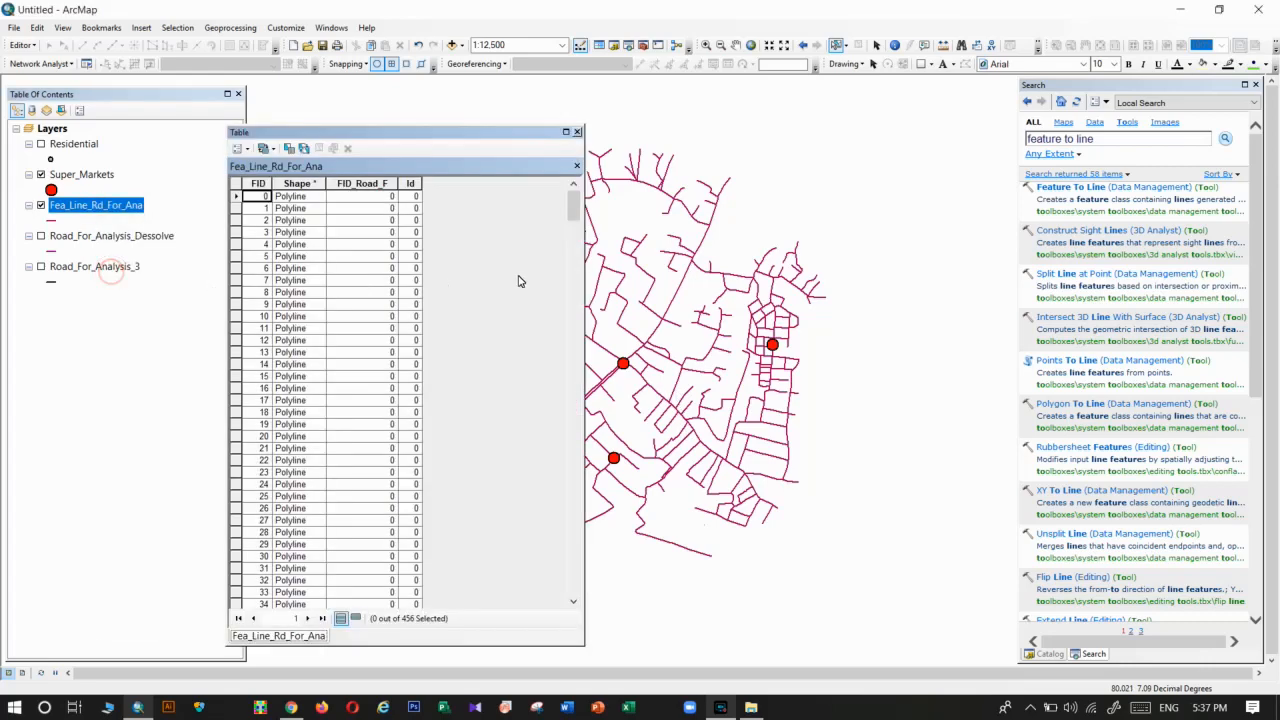
left_click(241, 148)
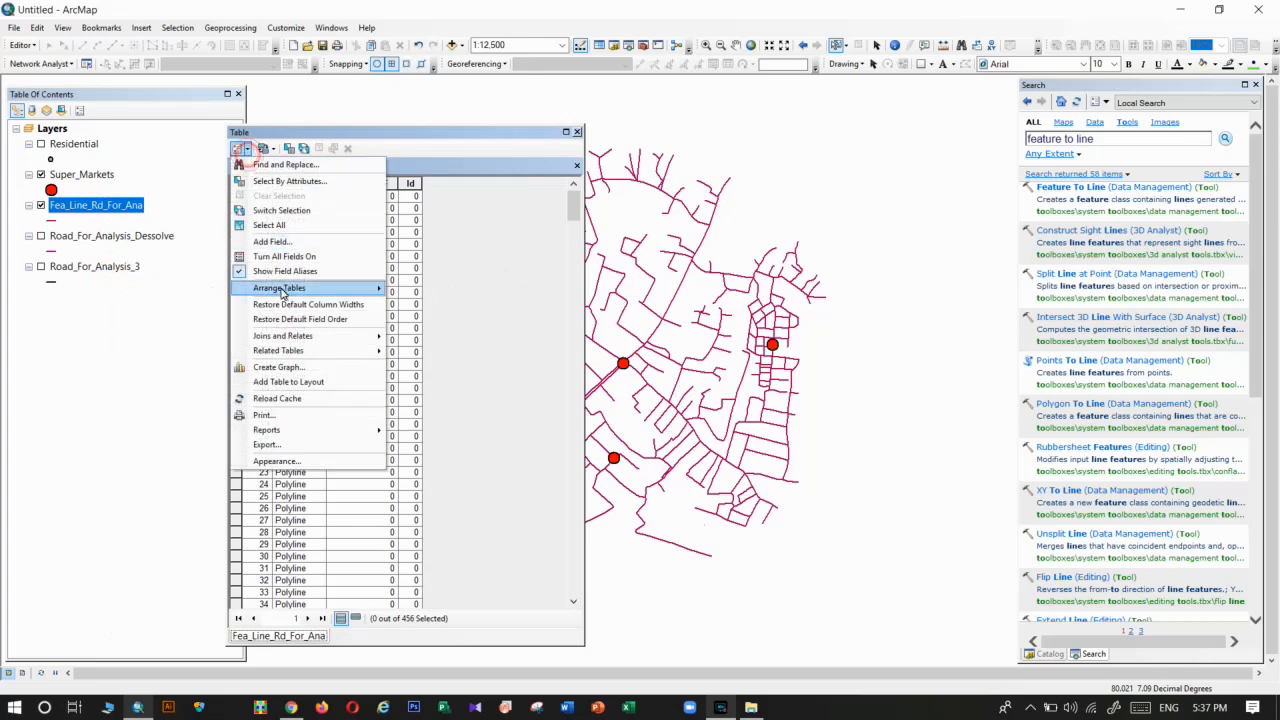
left_click(284, 247)
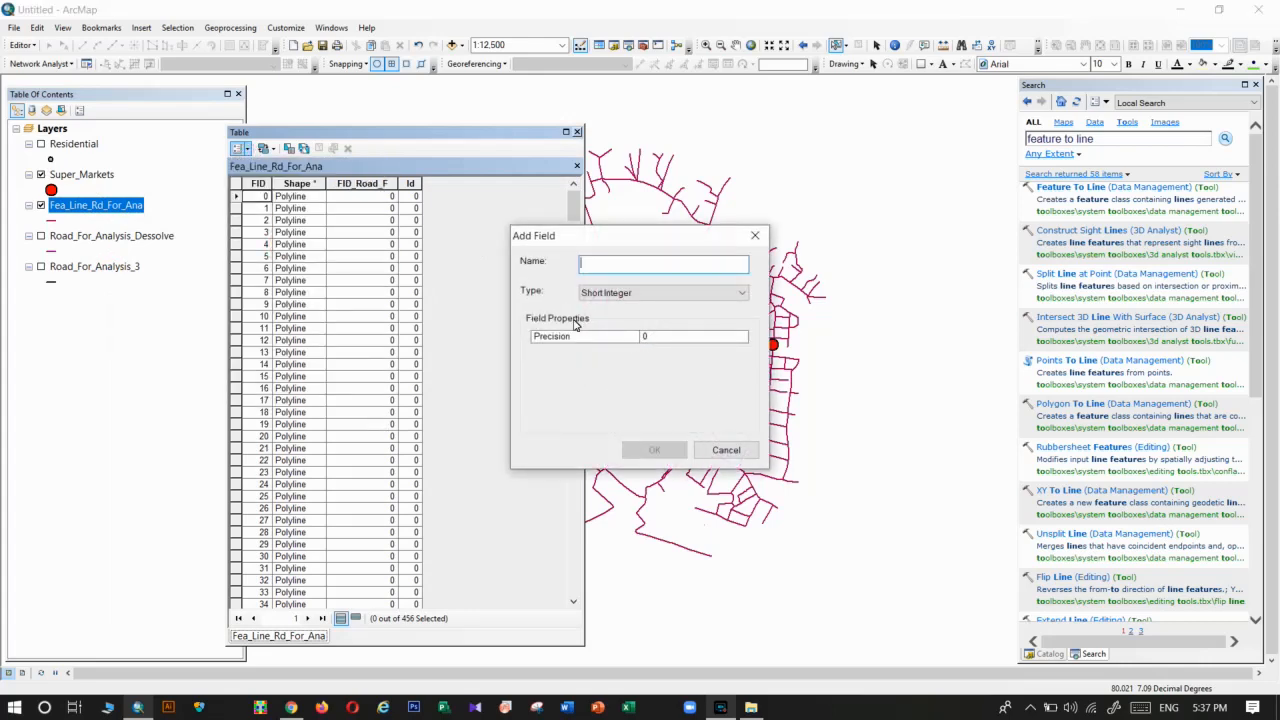
type("Length")
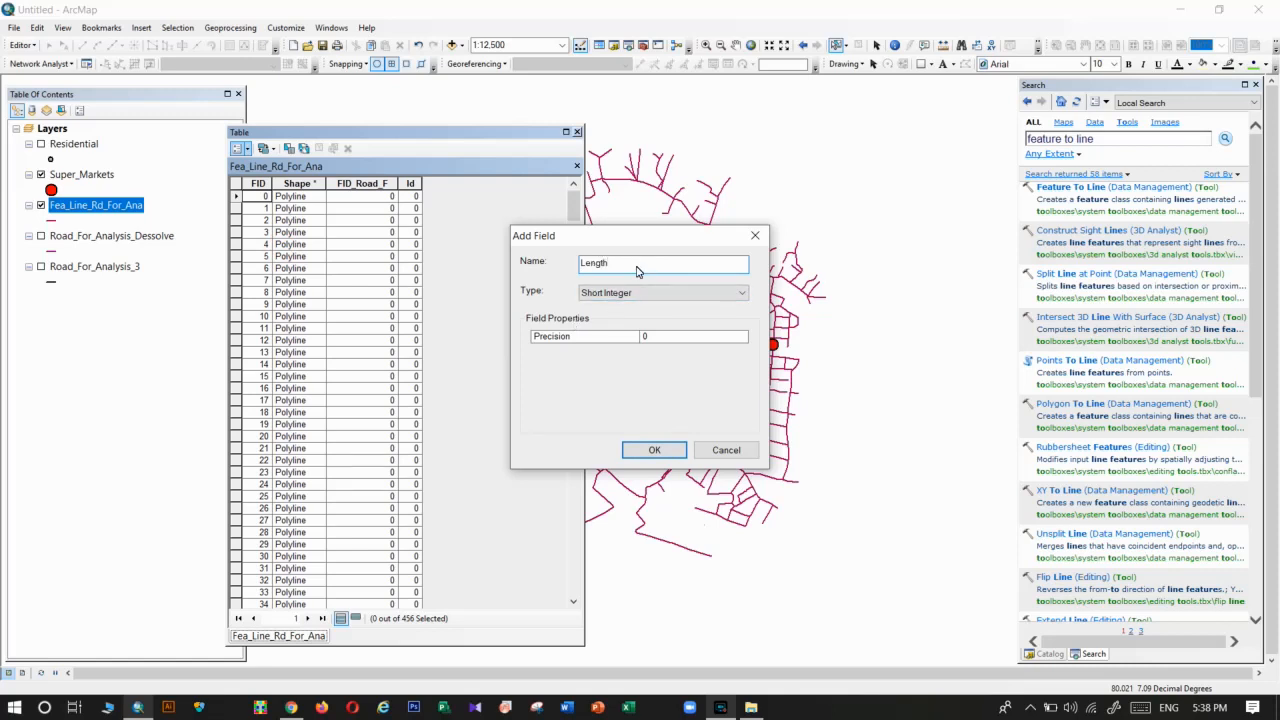
double_click(595, 264)
double_click(614, 265)
left_click_drag(621, 268, 577, 268)
left_click(611, 292)
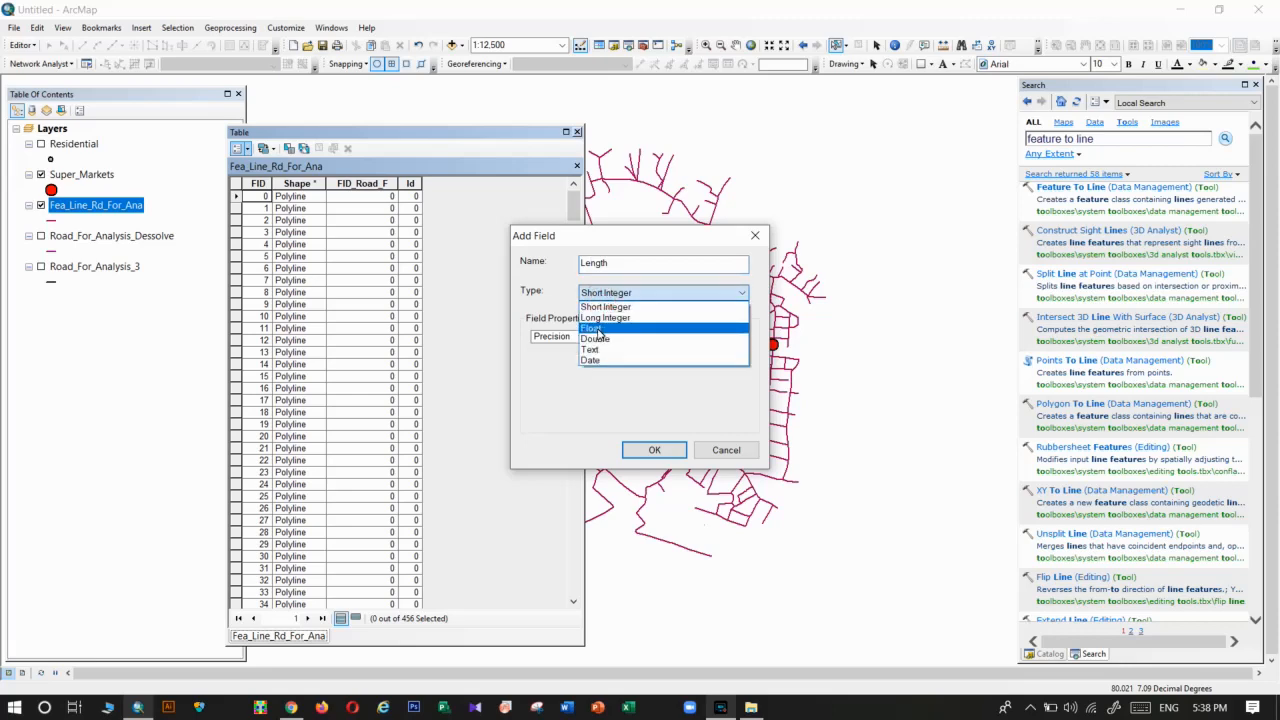
left_click(597, 330)
left_click(686, 450)
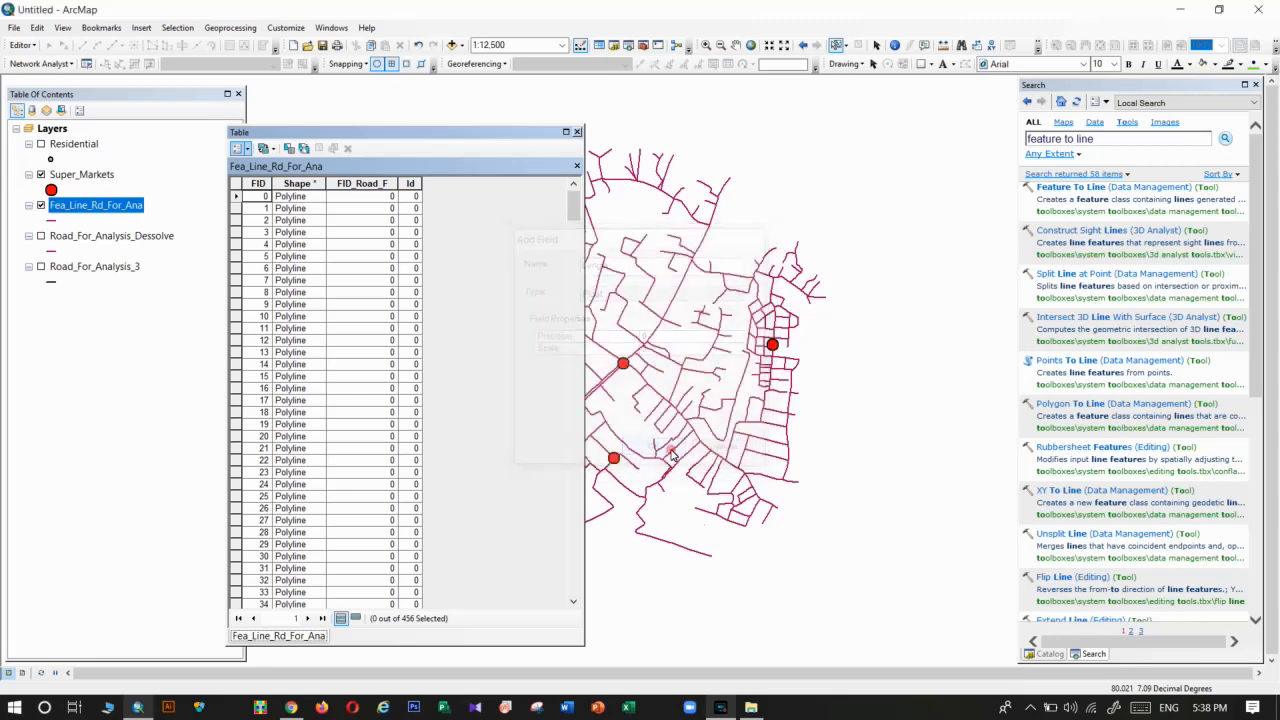
Calculate the Length field's geometry as length in meters, using the data frame's Kandawala Sri Lanka Grid coordinate system.
right_click(488, 188)
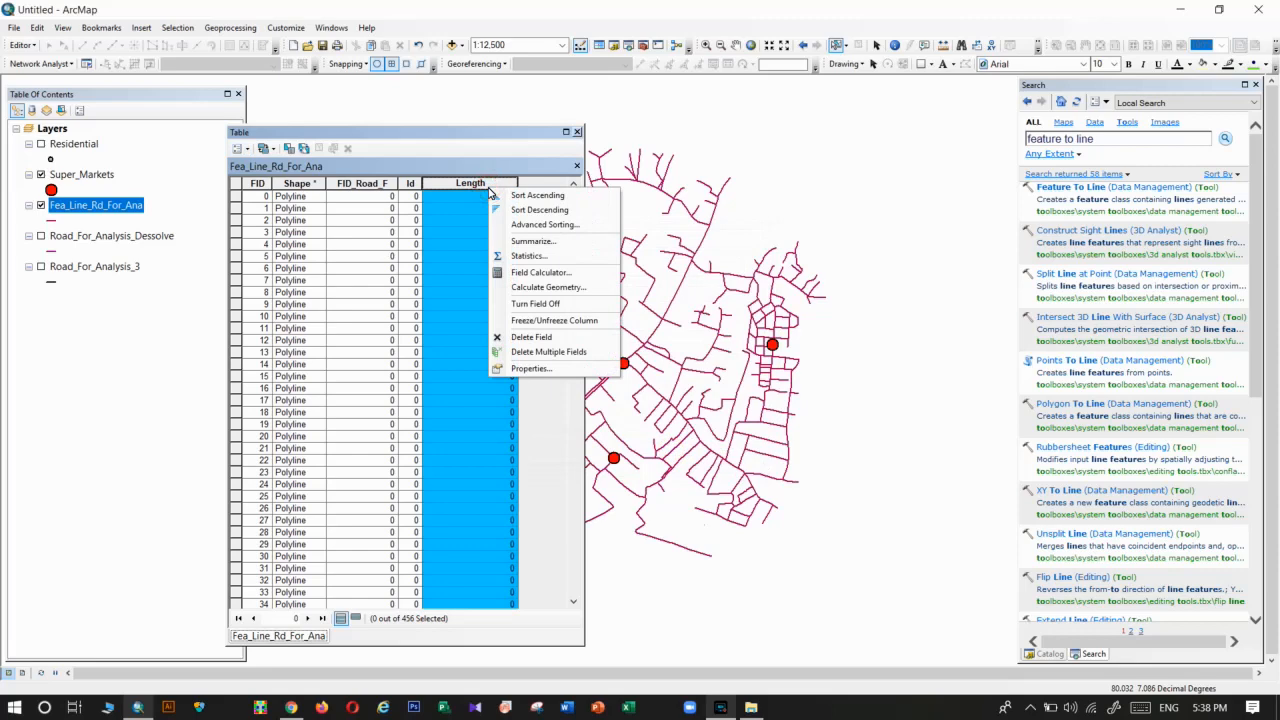
left_click(530, 288)
left_click(621, 396)
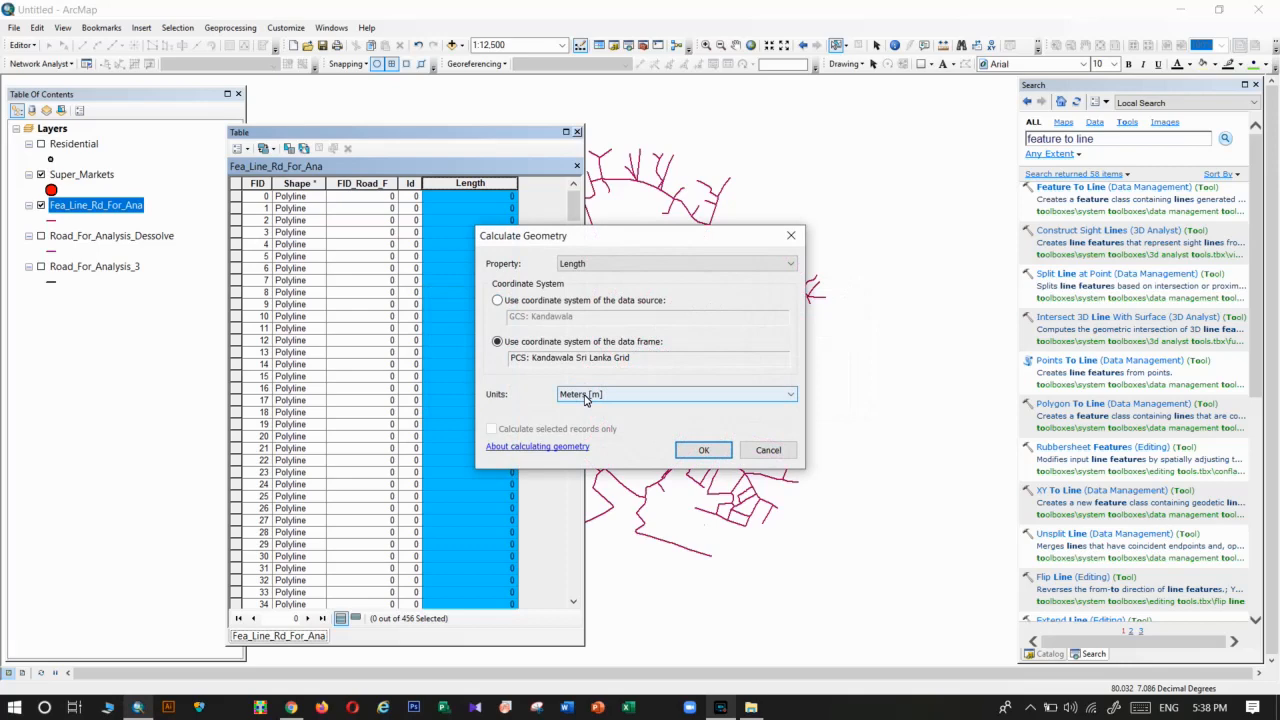
left_click(684, 447)
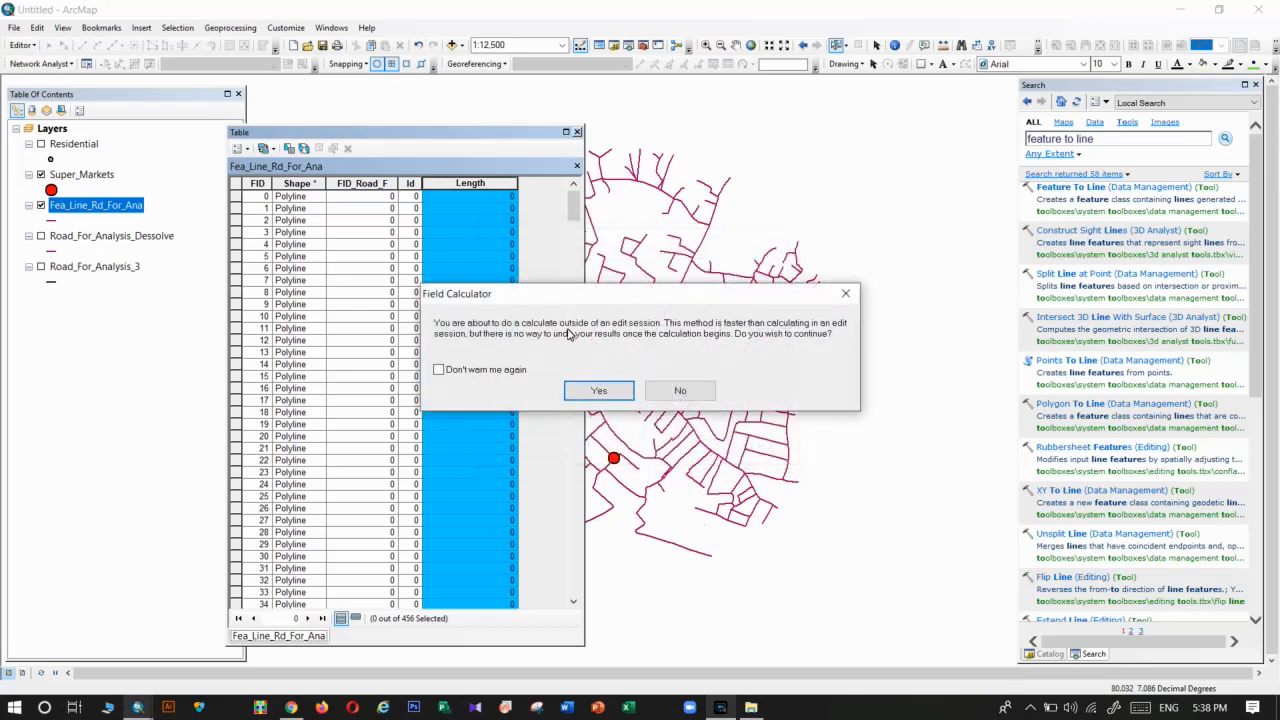
left_click(600, 390)
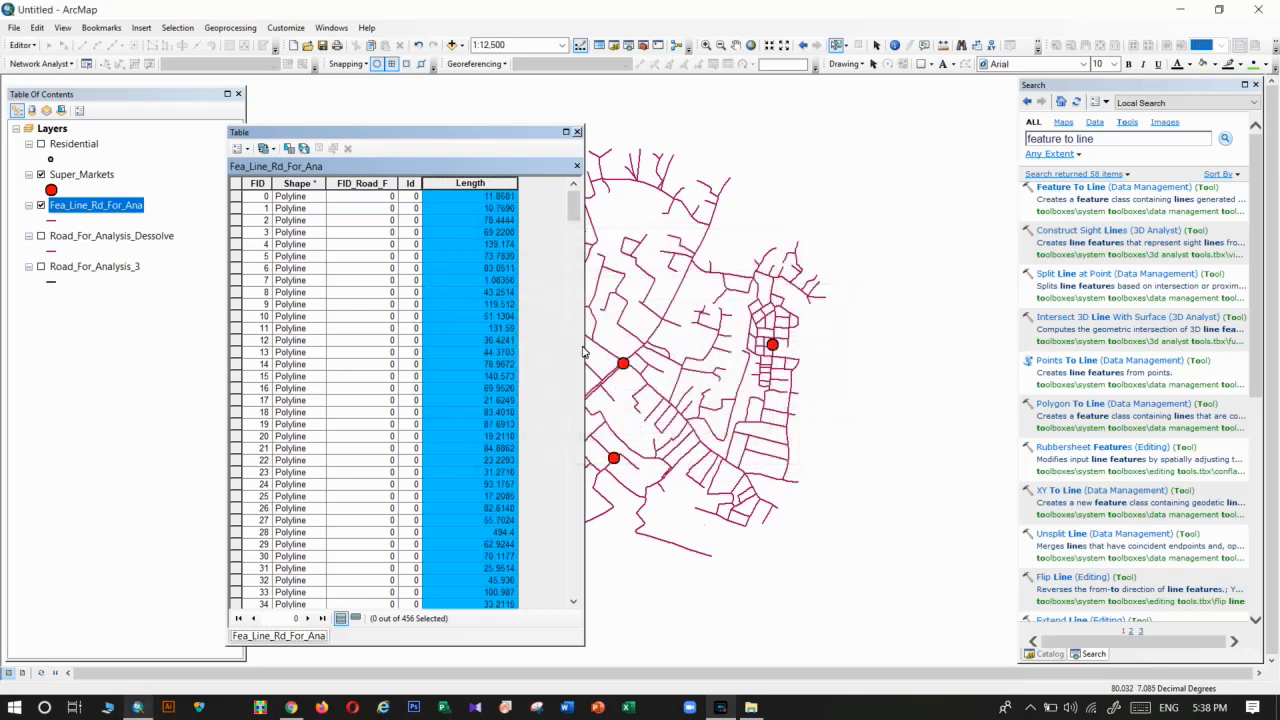
left_click(240, 148)
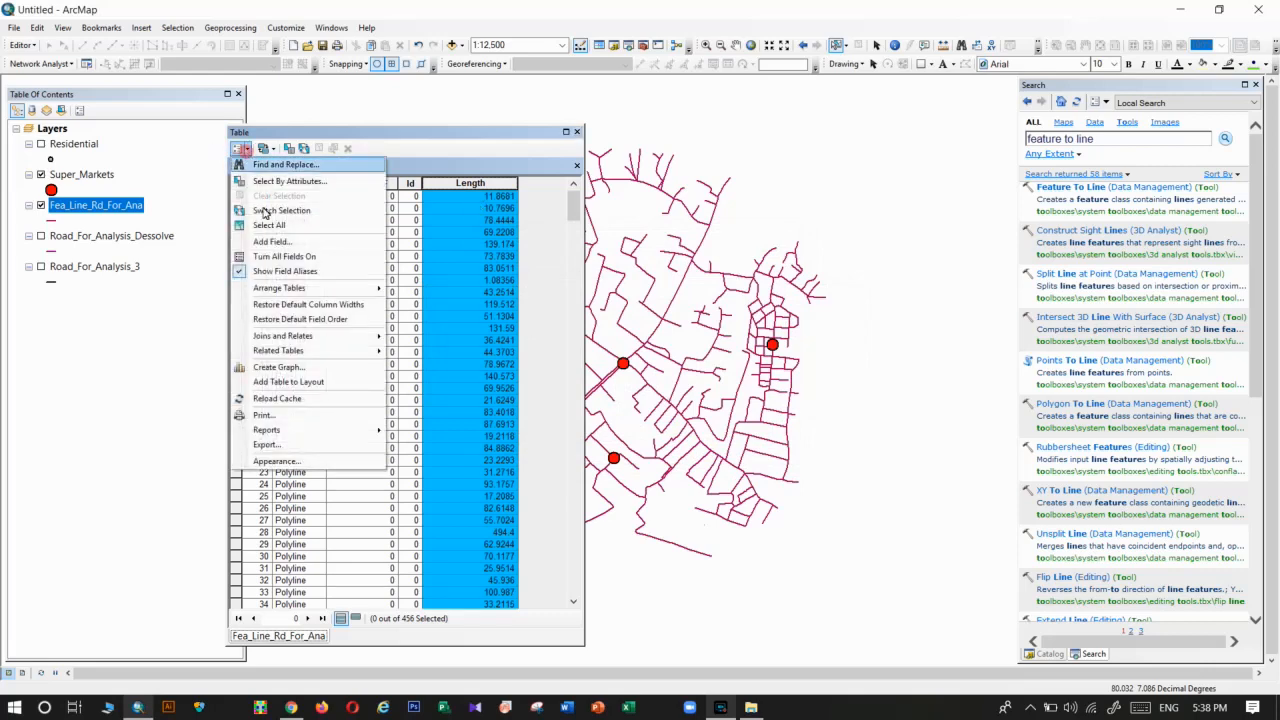
left_click(275, 242)
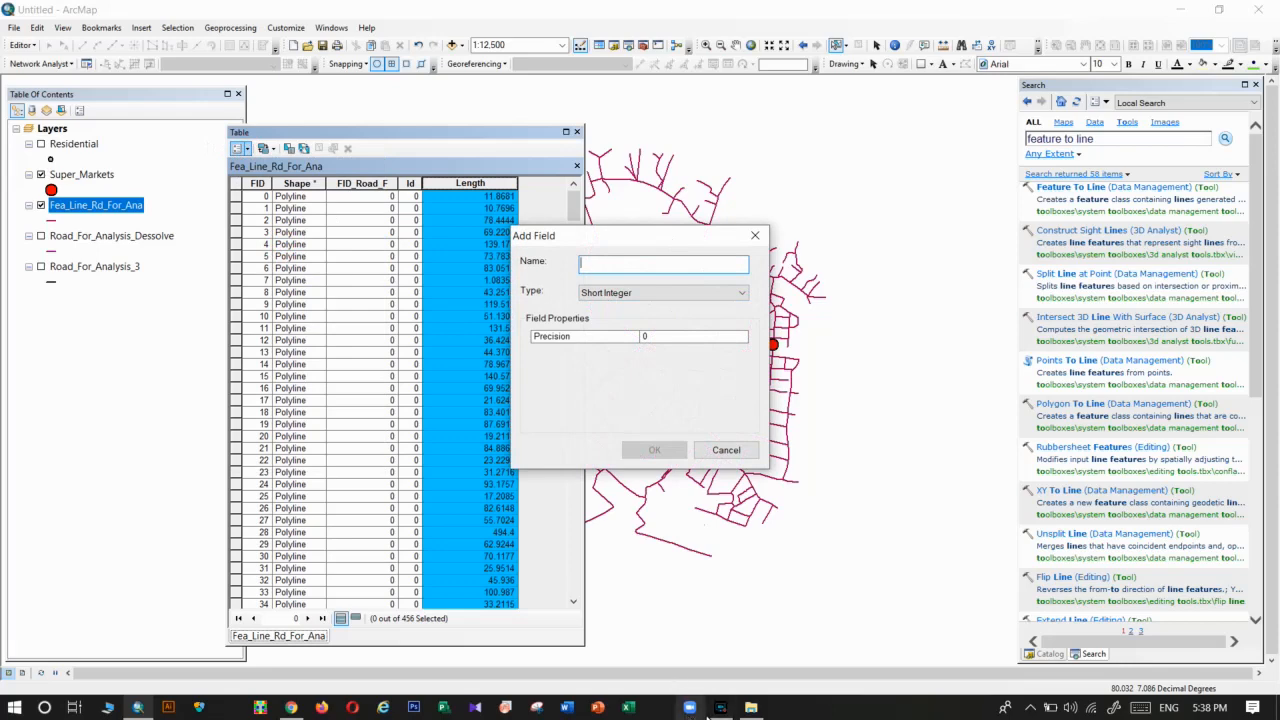
left_click(756, 234)
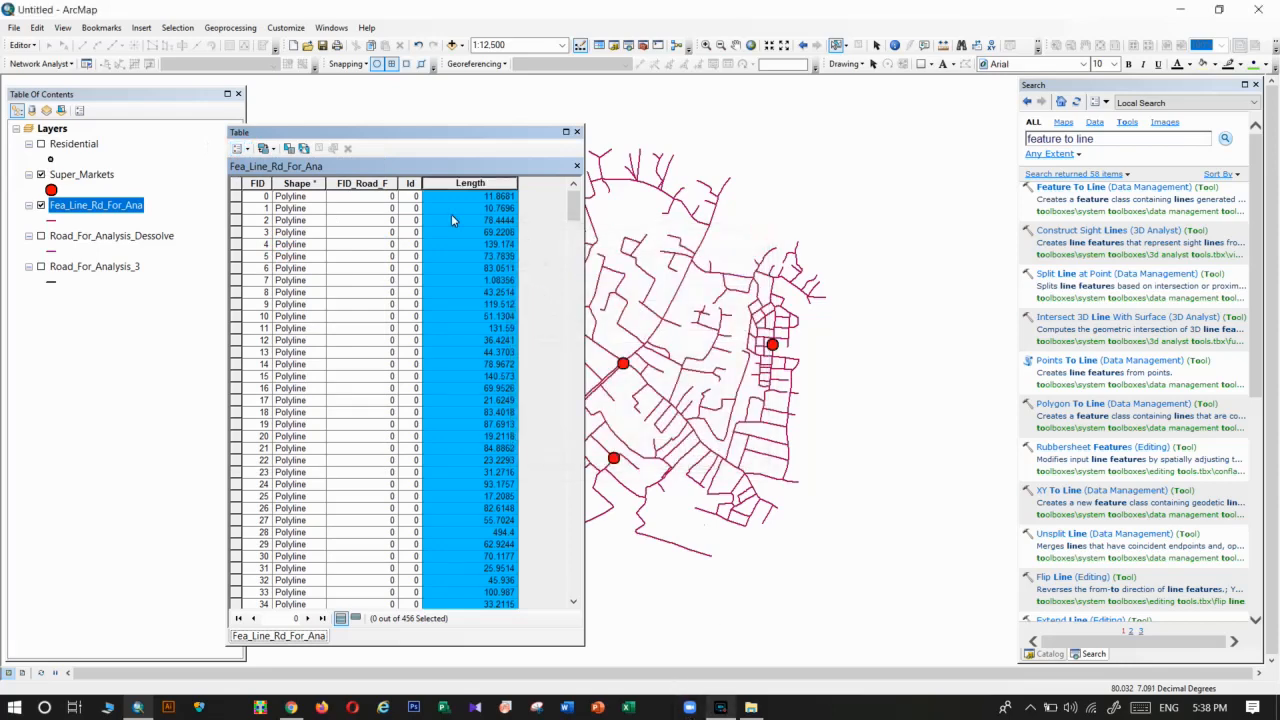
left_click(719, 708)
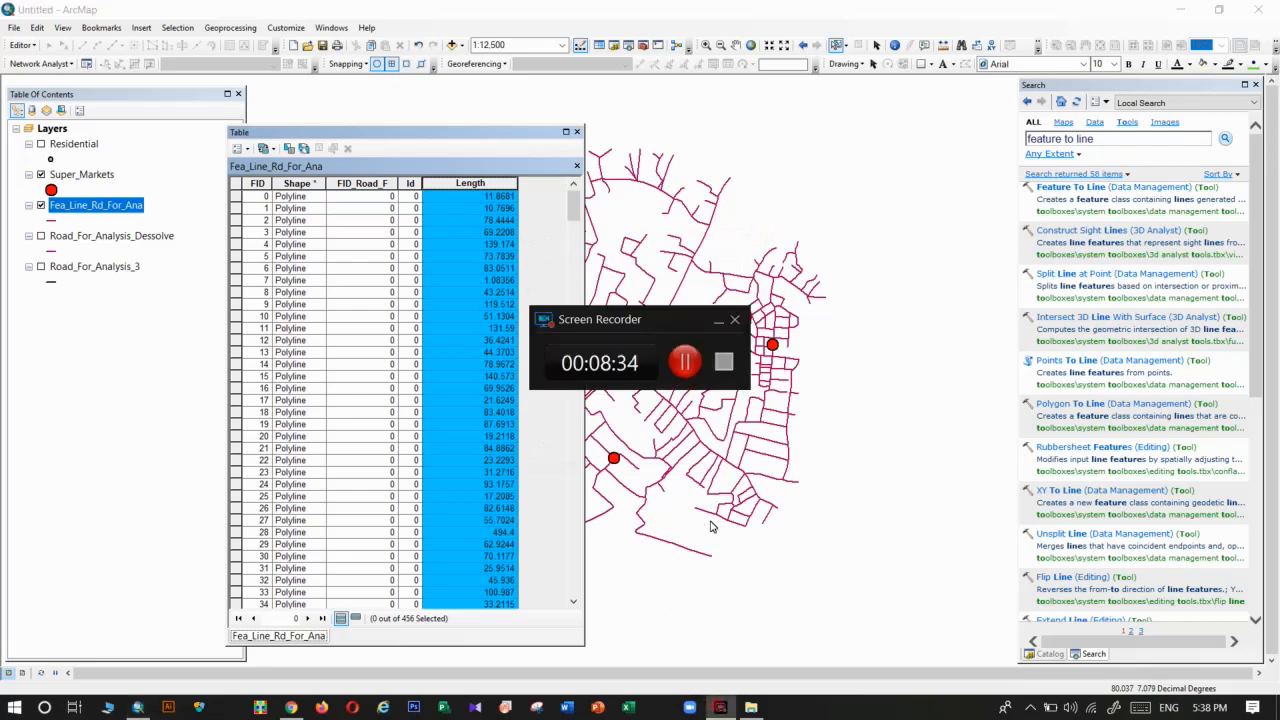
left_click(682, 360)
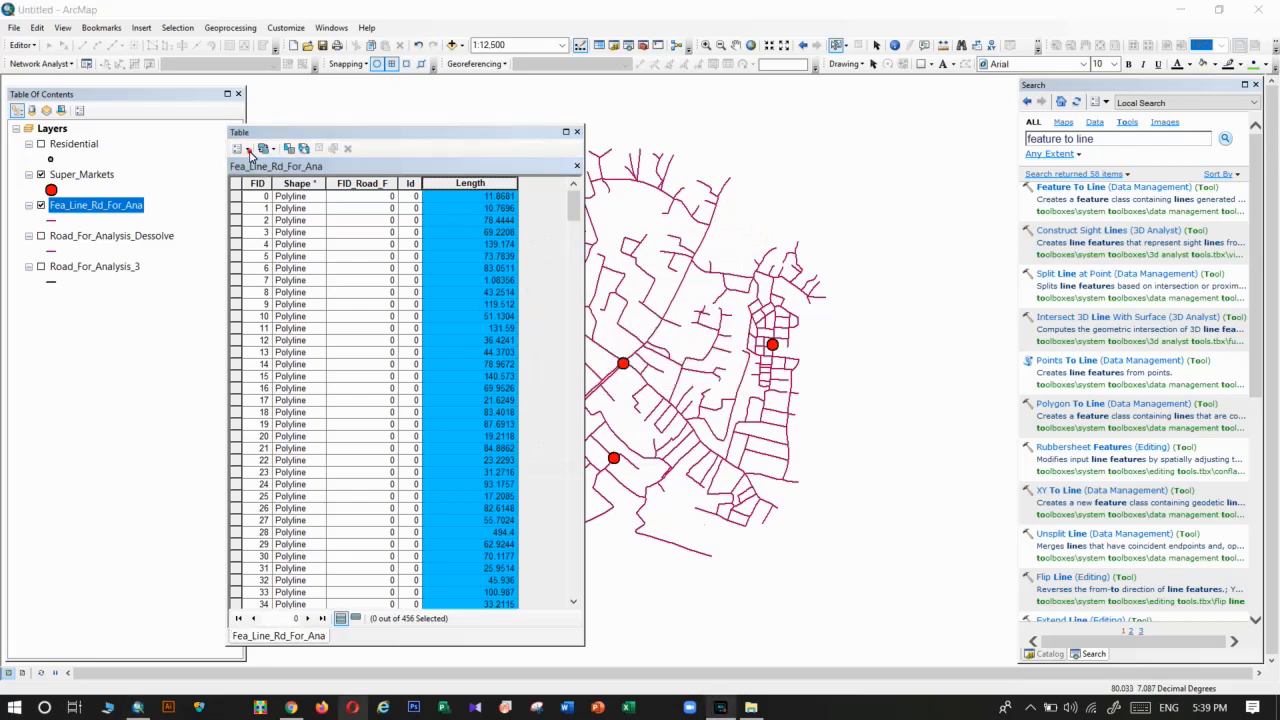
Add a Float field named Minutes to the Fea_Line_Rd_For_Ana table and widen the table window to show it.
left_click(263, 148)
left_click(266, 243)
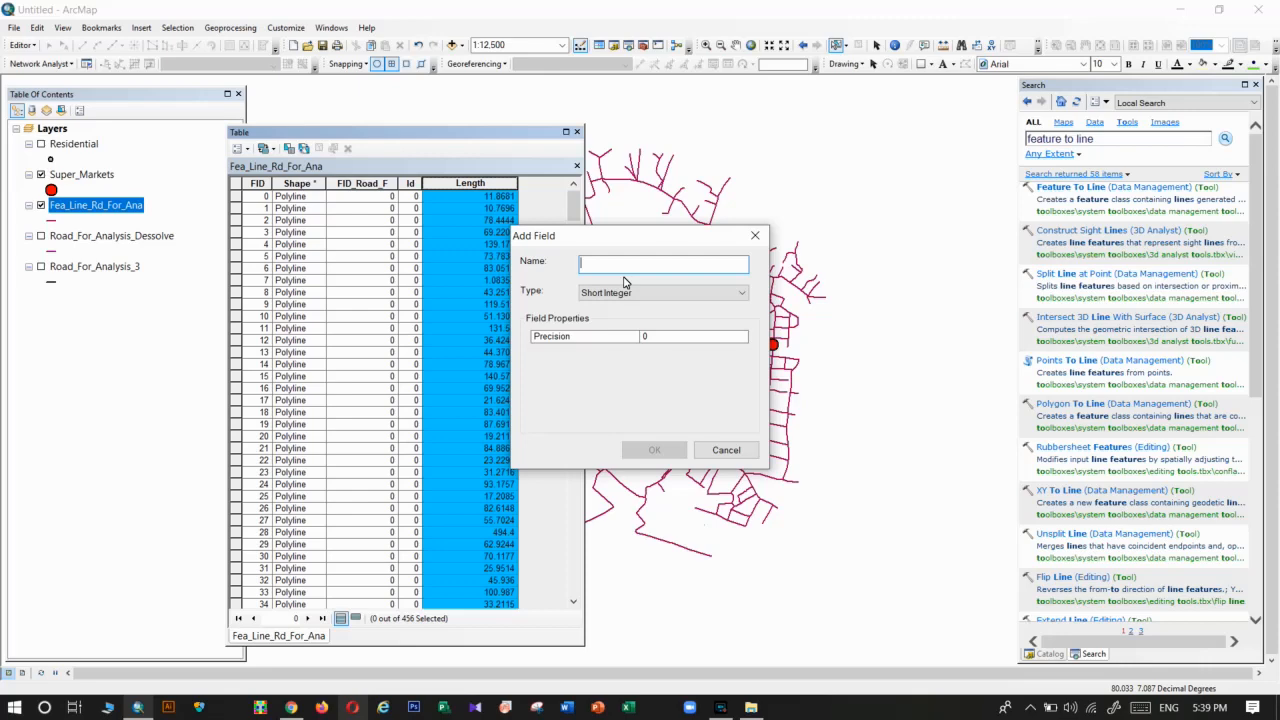
type("inutes")
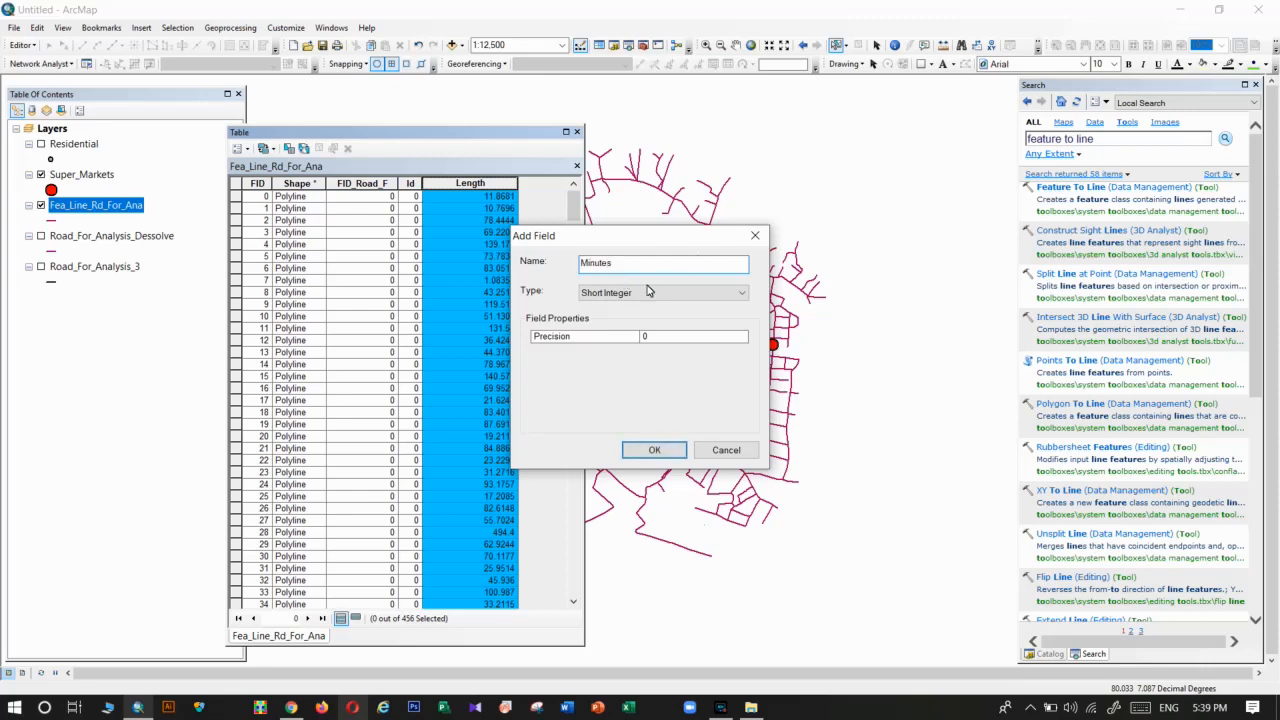
left_click(608, 293)
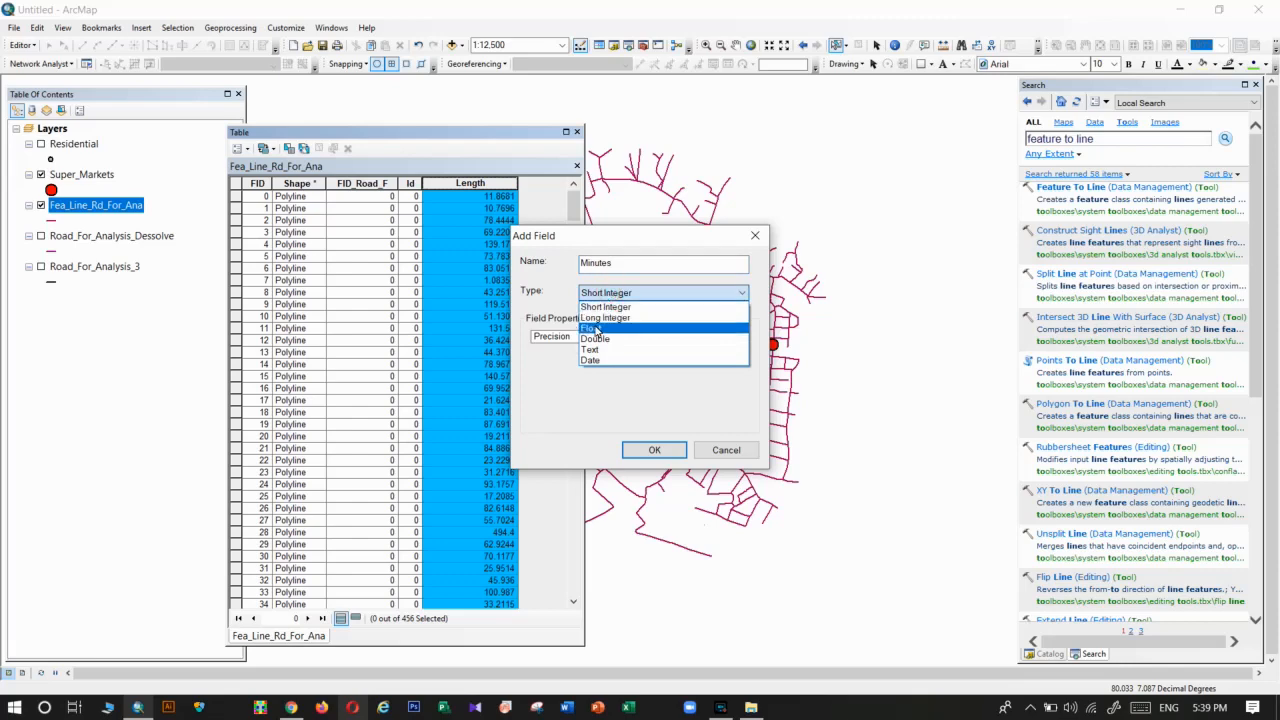
left_click(600, 331)
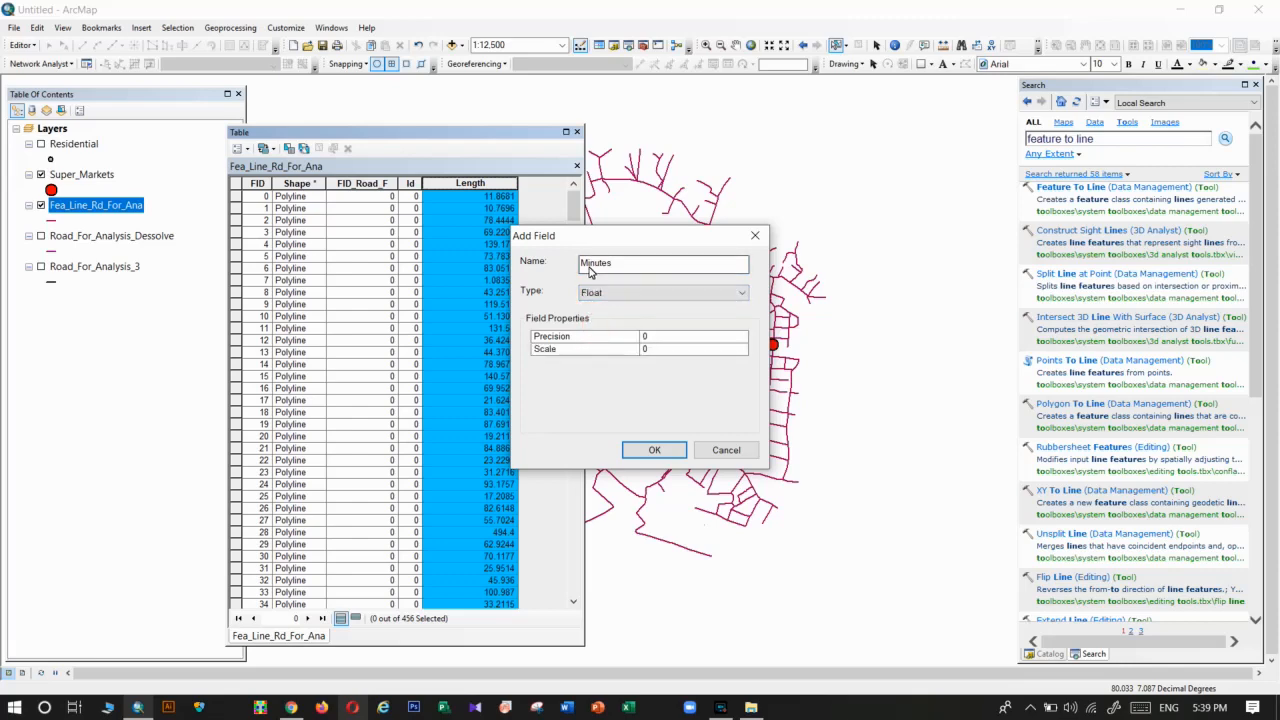
left_click(654, 449)
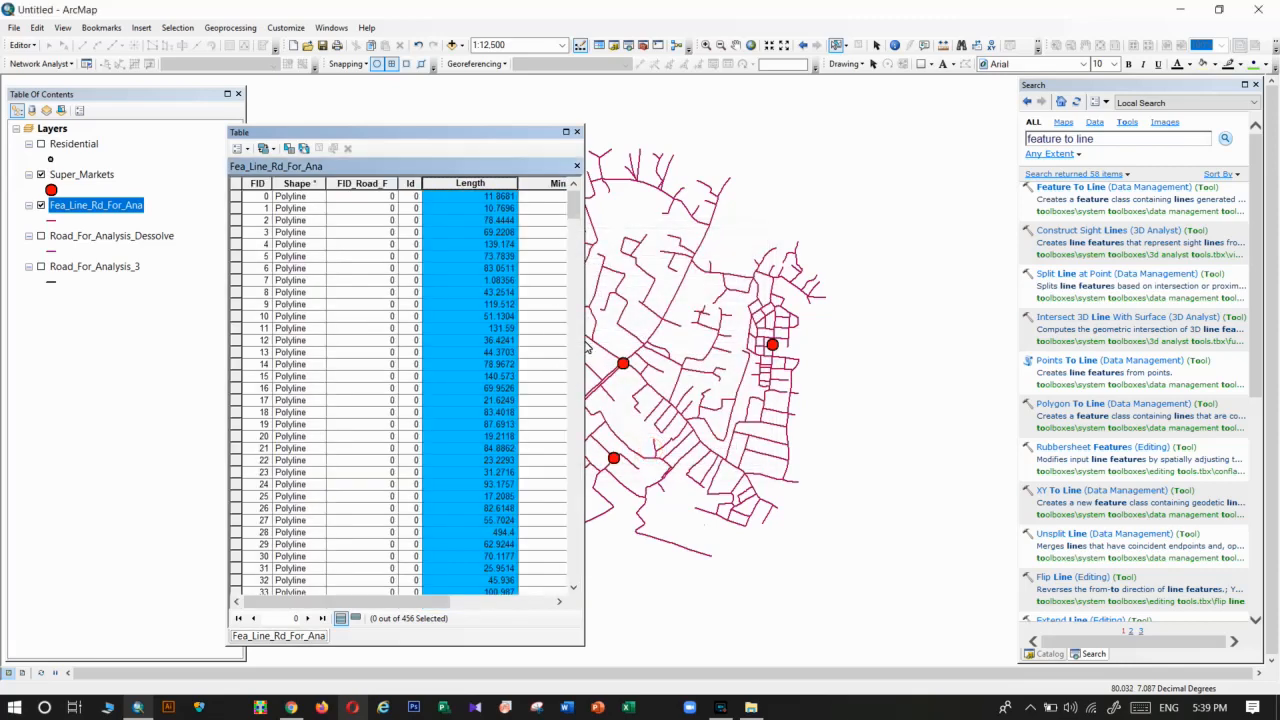
left_click_drag(586, 348, 831, 347)
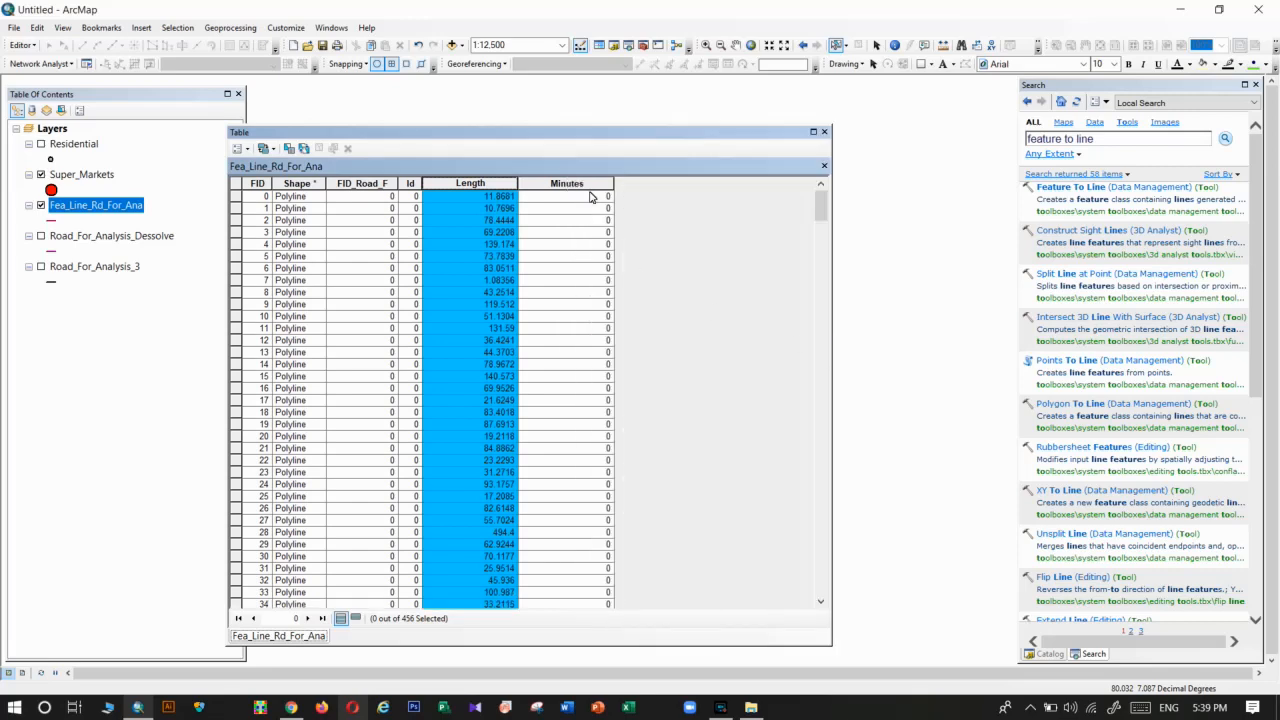
Highlight the Minutes column, select the first record of the road table, and close the table.
left_click(583, 186)
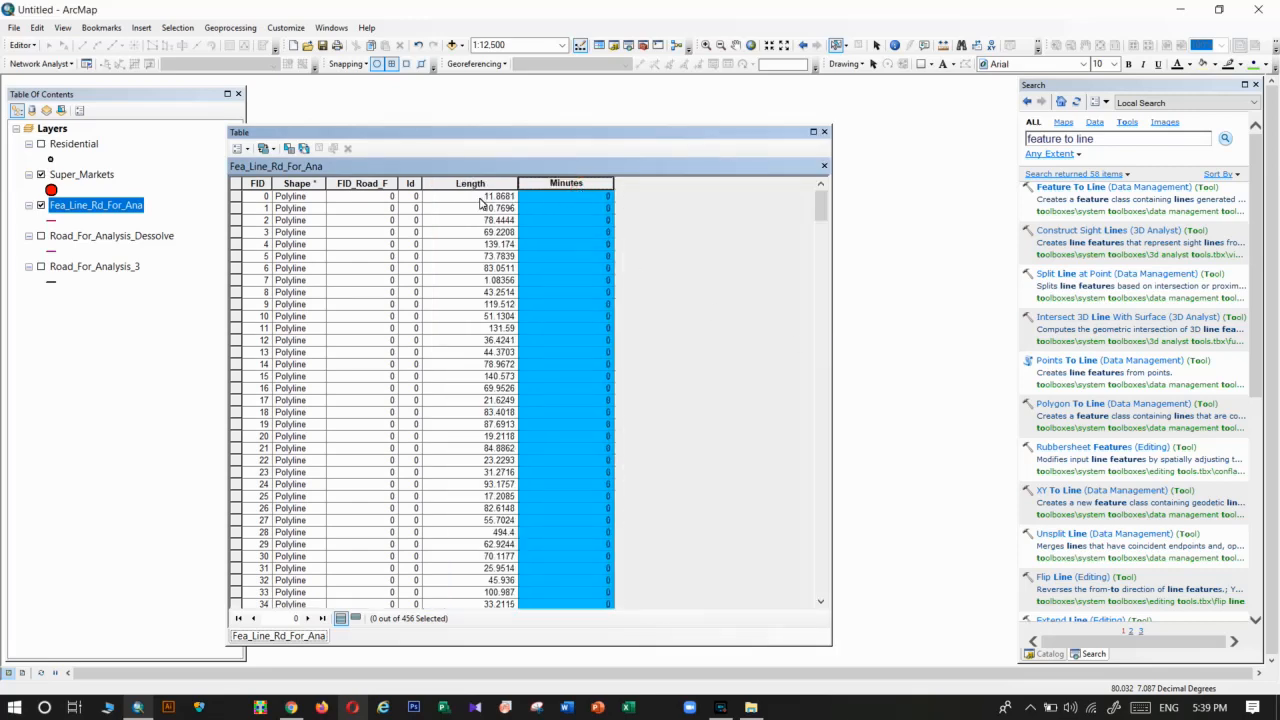
left_click(238, 196)
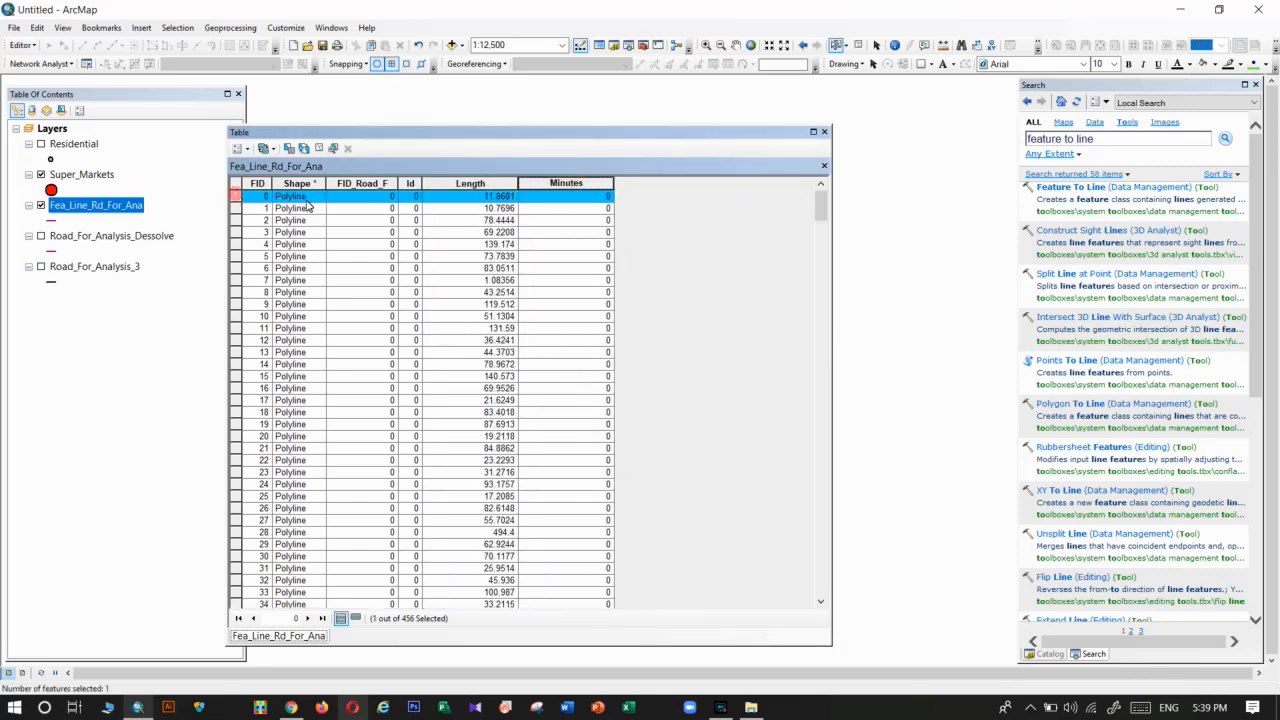
left_click(824, 132)
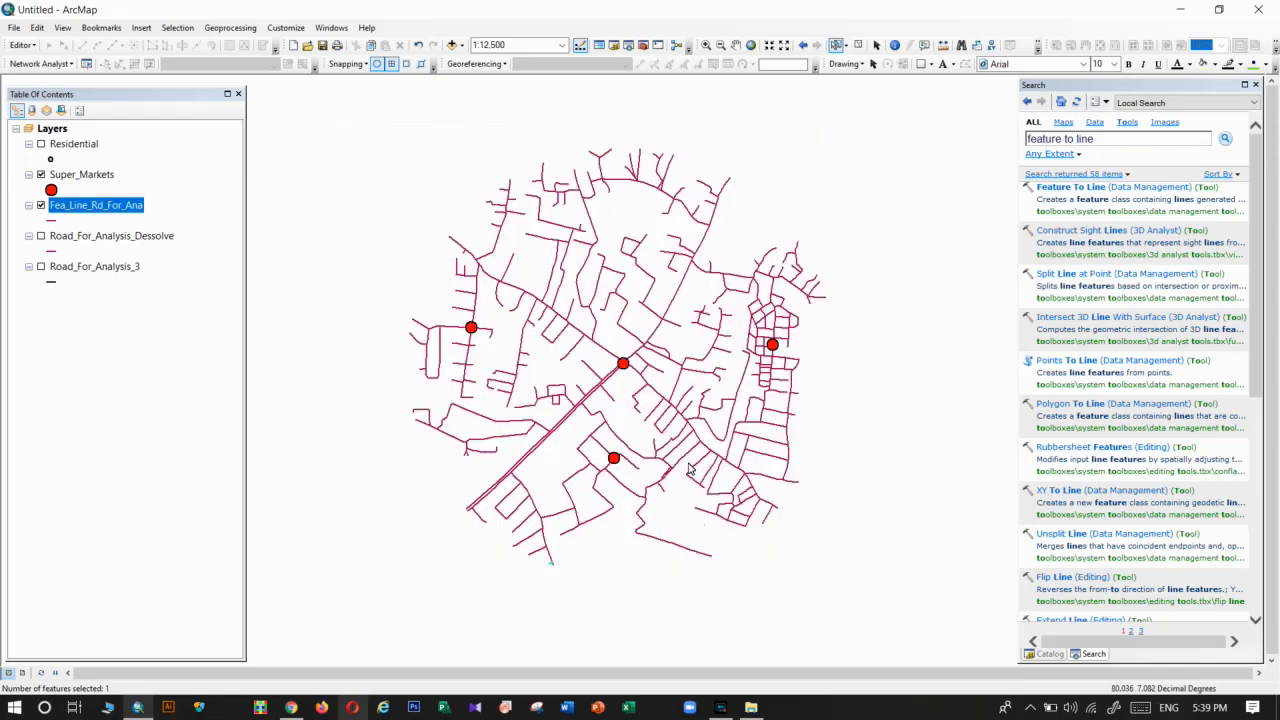
Select individual segments of the main road northwest of the central supermarket to examine them, and clear the selection.
left_click(510, 295)
scroll(510, 297, "down", 3)
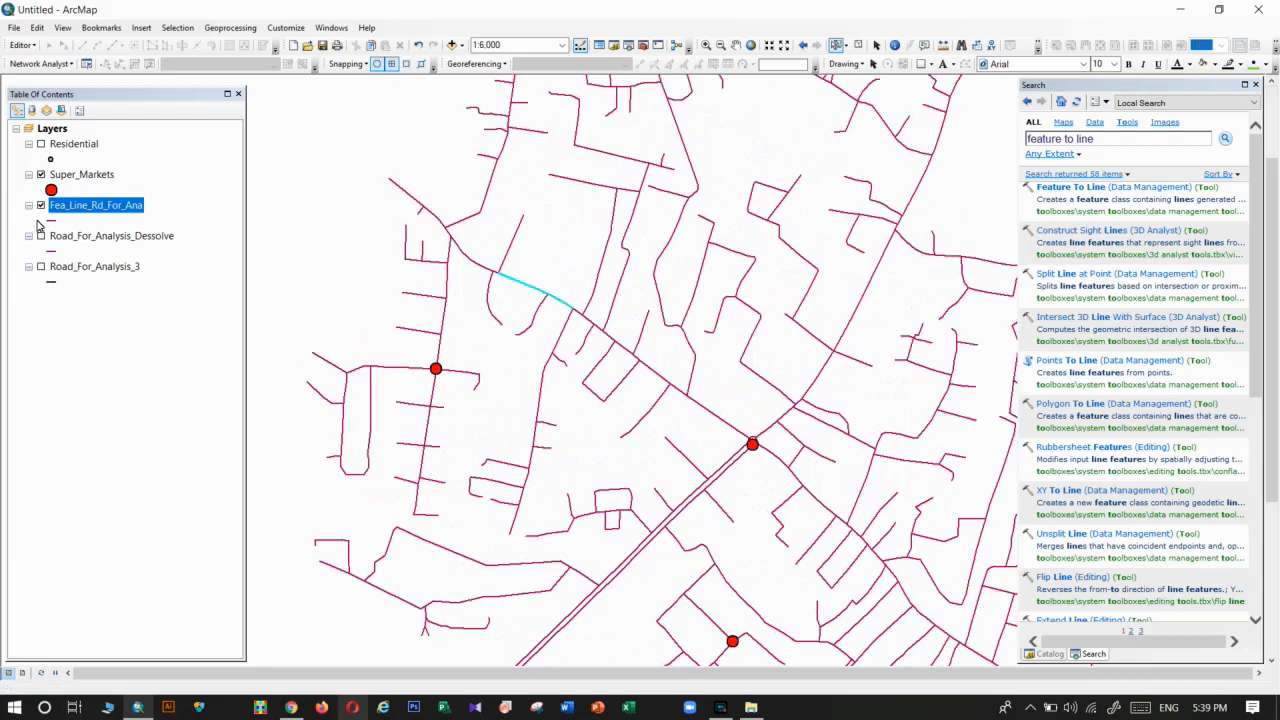
left_click(467, 272)
left_click(466, 258)
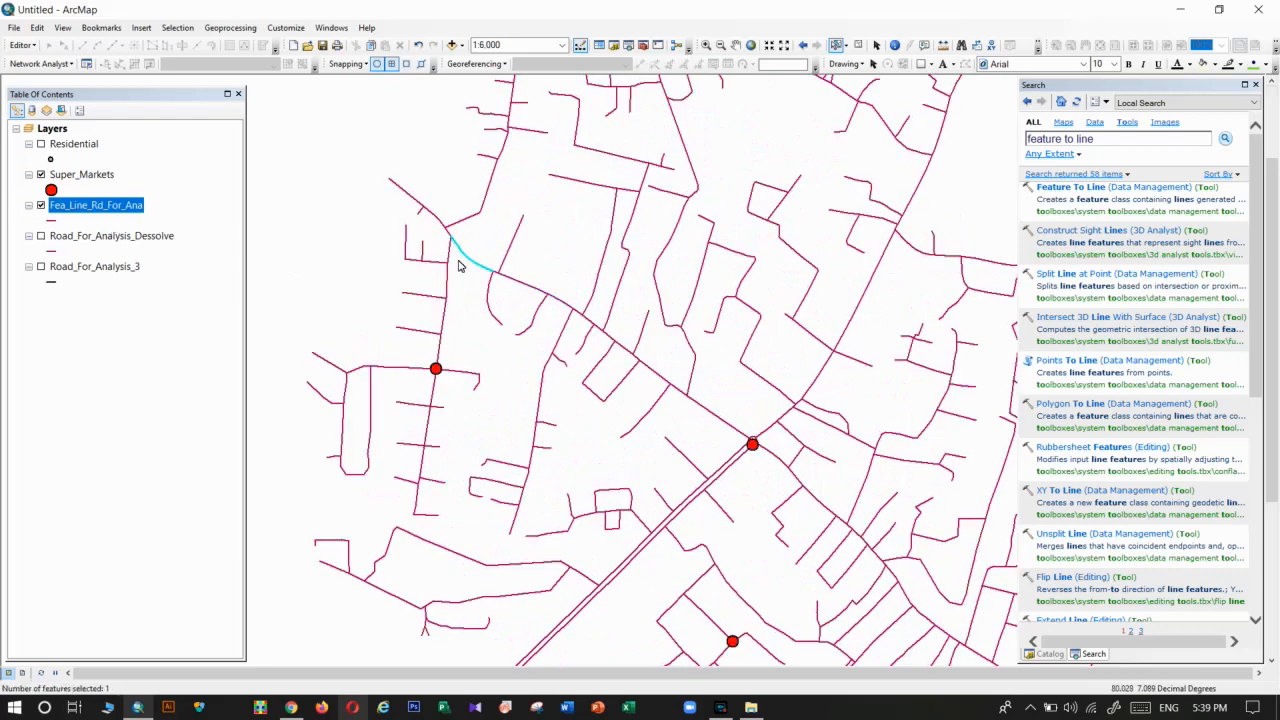
scroll(458, 265, "down", 1)
scroll(465, 255, "down", 1)
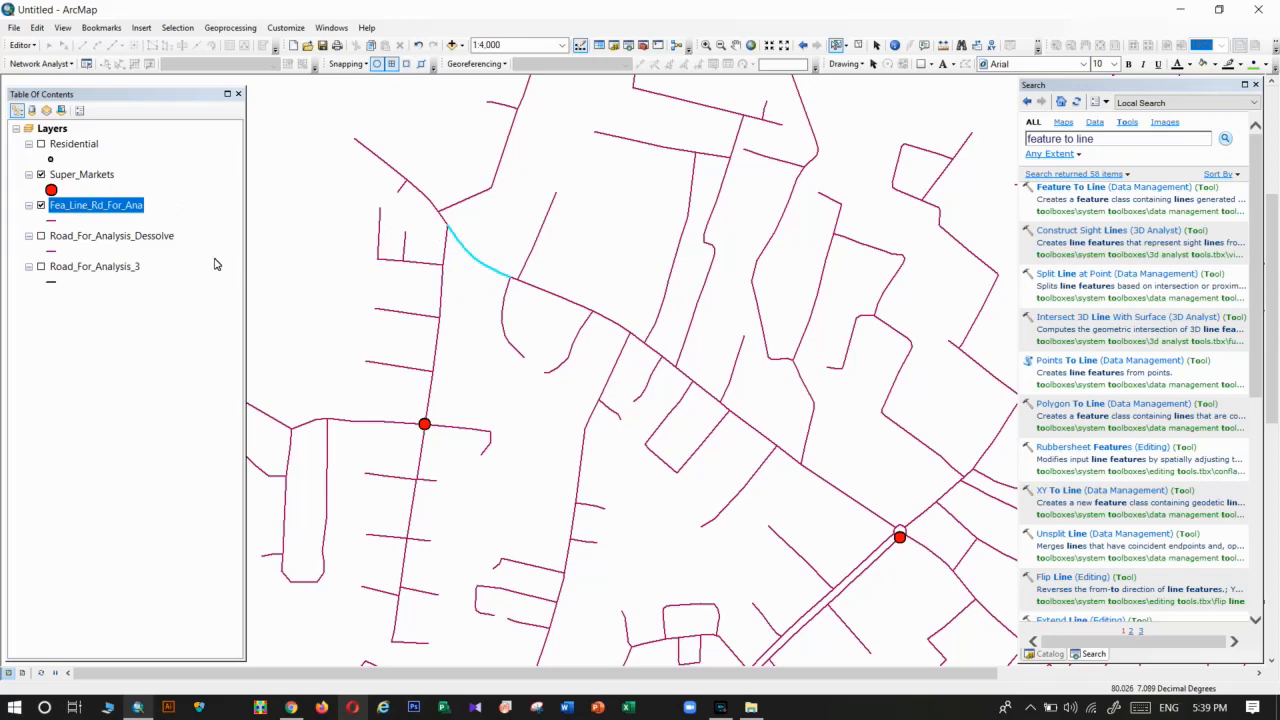
left_click(857, 45)
Reopen the attribute table of Fea_Line_Rd_For_Ana and add a Float field named Speed.
right_click(86, 211)
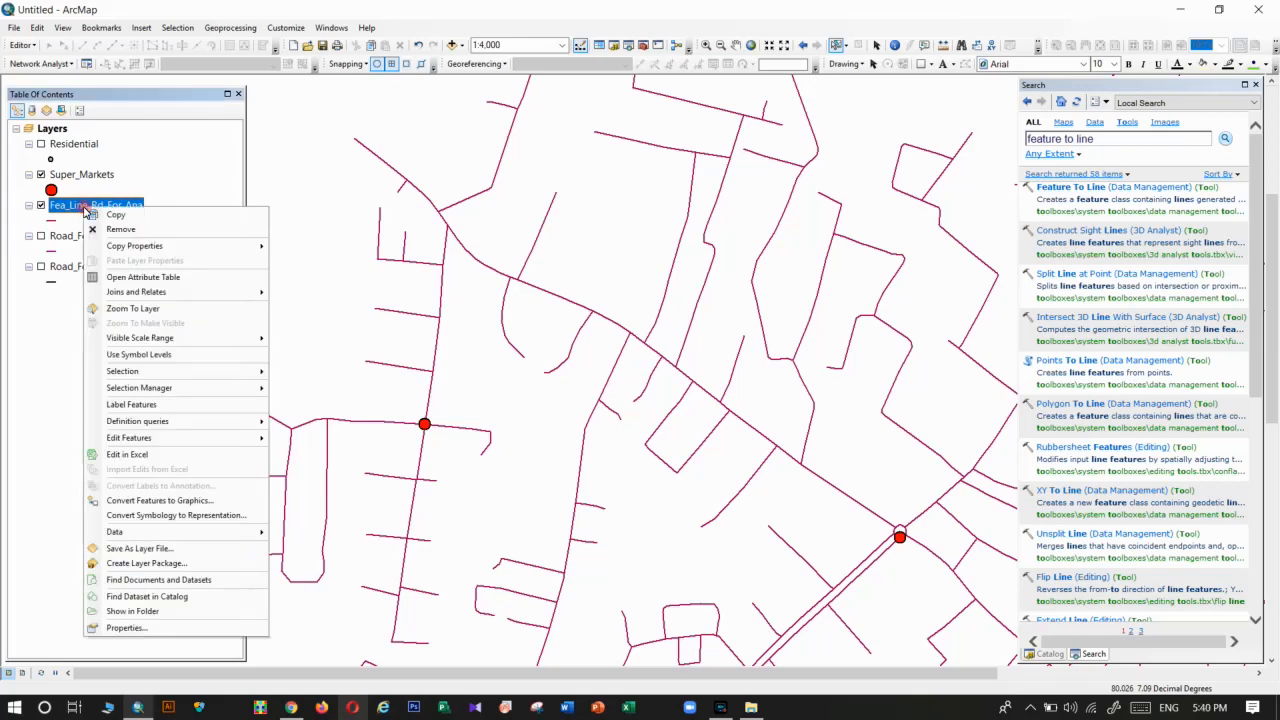
left_click(134, 276)
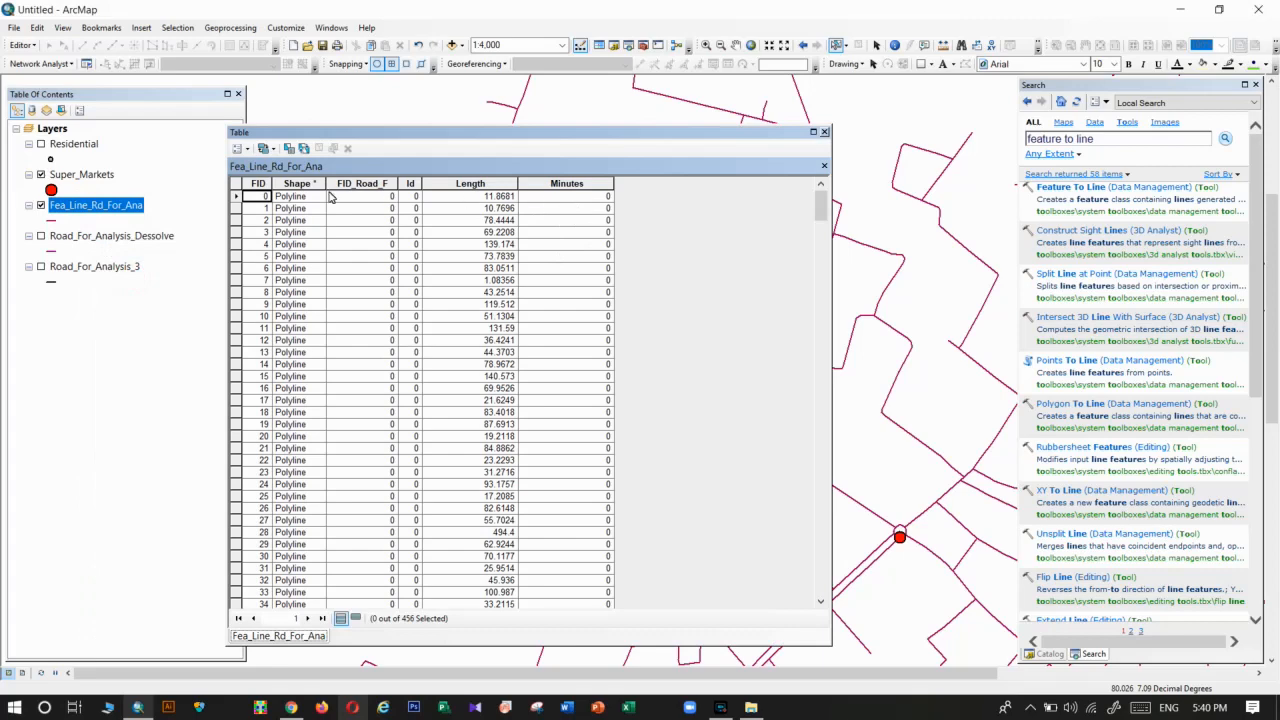
left_click(243, 149)
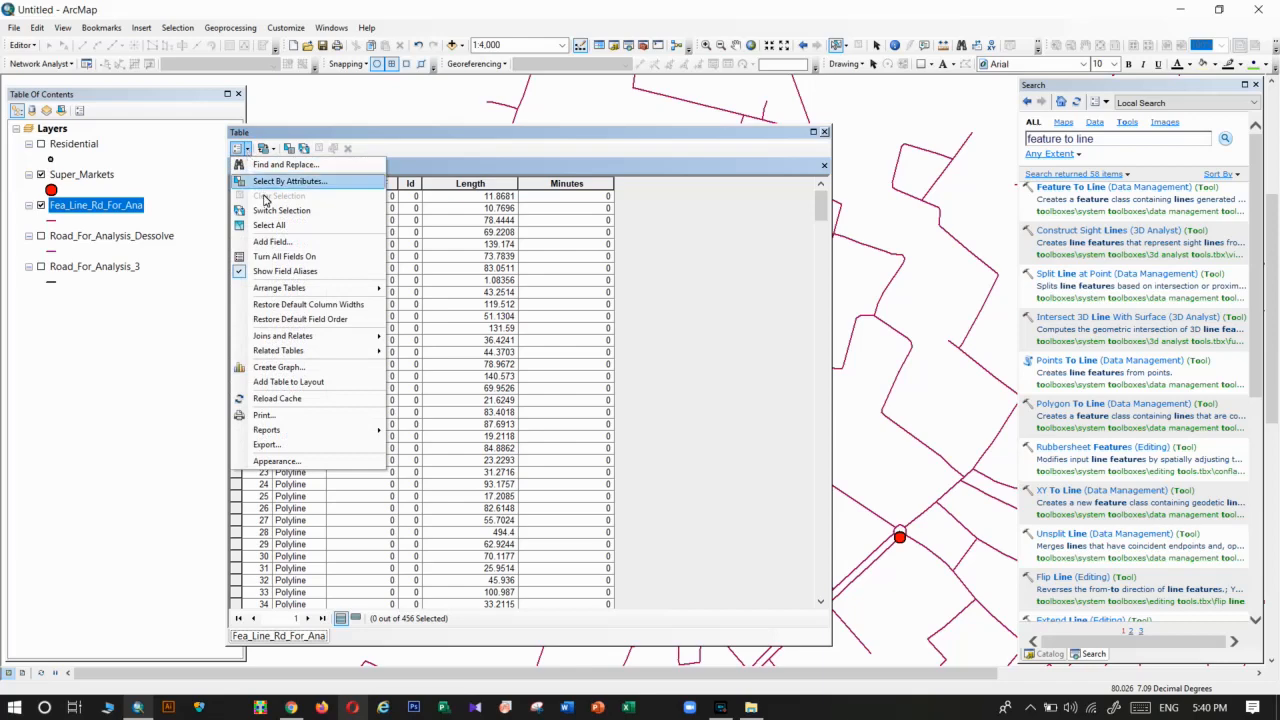
left_click(270, 241)
type("Speed")
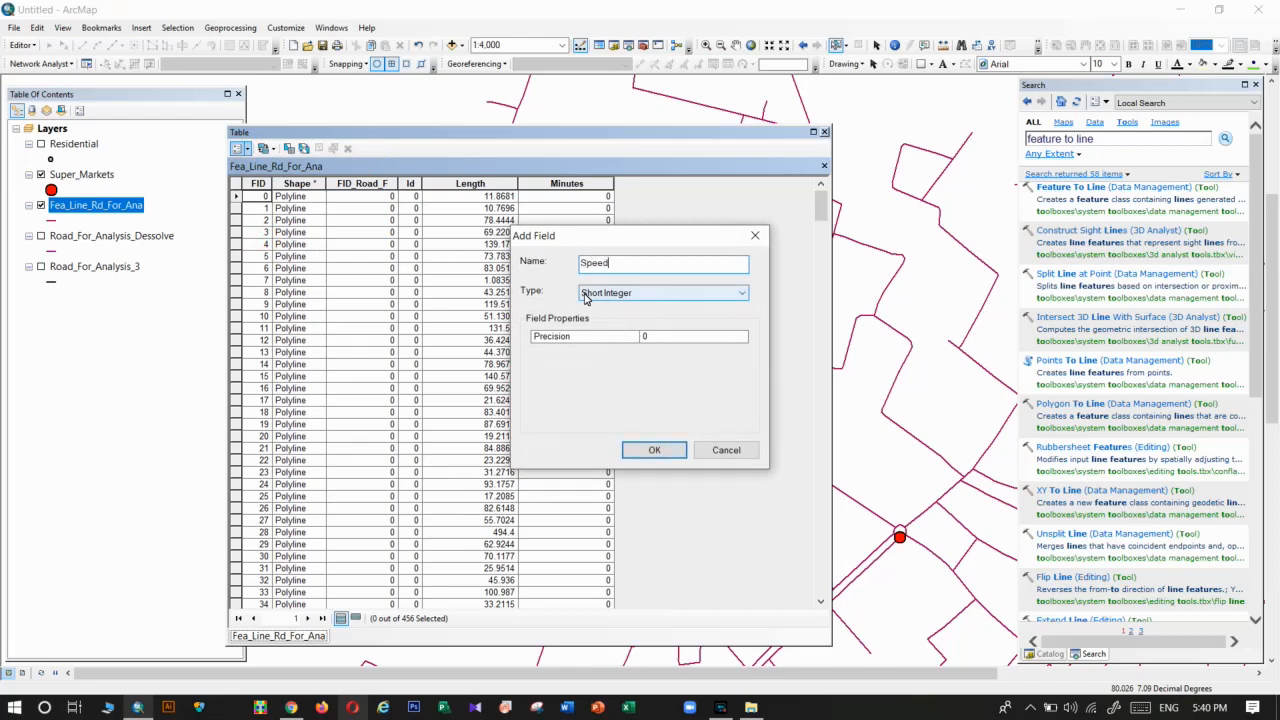
left_click(642, 295)
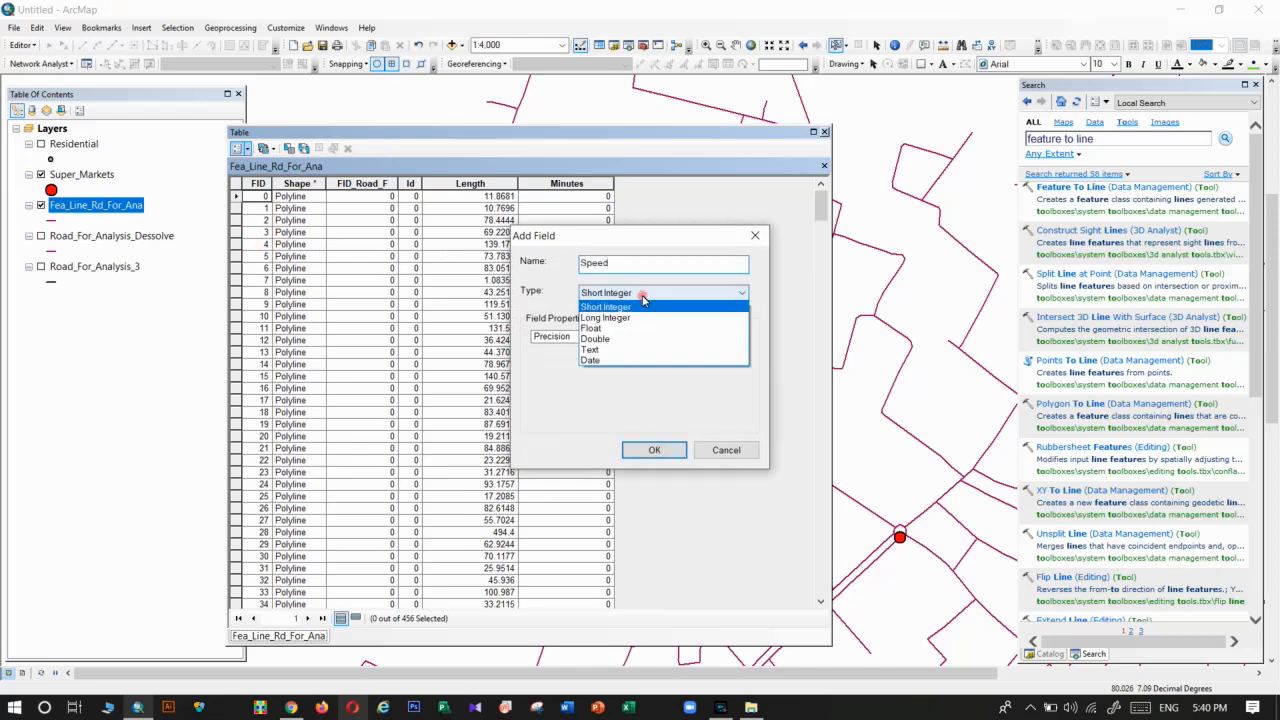
left_click(590, 336)
left_click(652, 450)
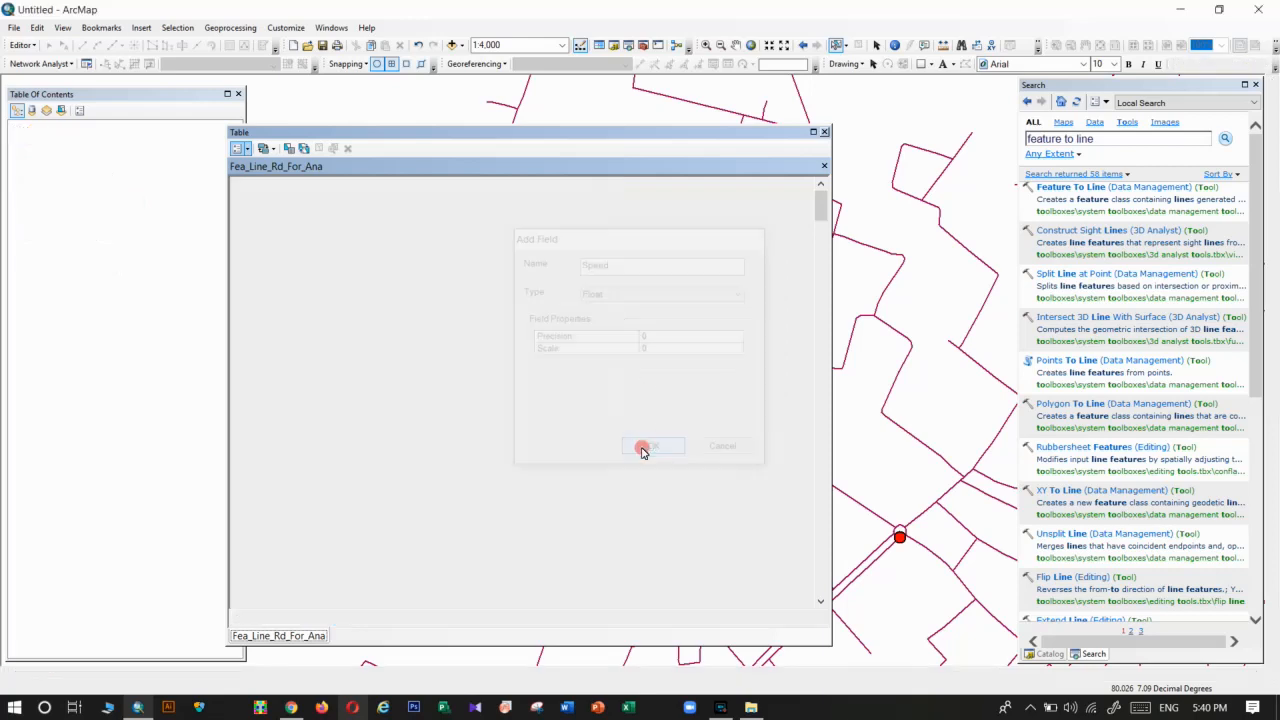
Calculate the Speed field as 40000 for all records of the Fea_Line_Rd_For_Ana table, working outside an edit session.
right_click(662, 188)
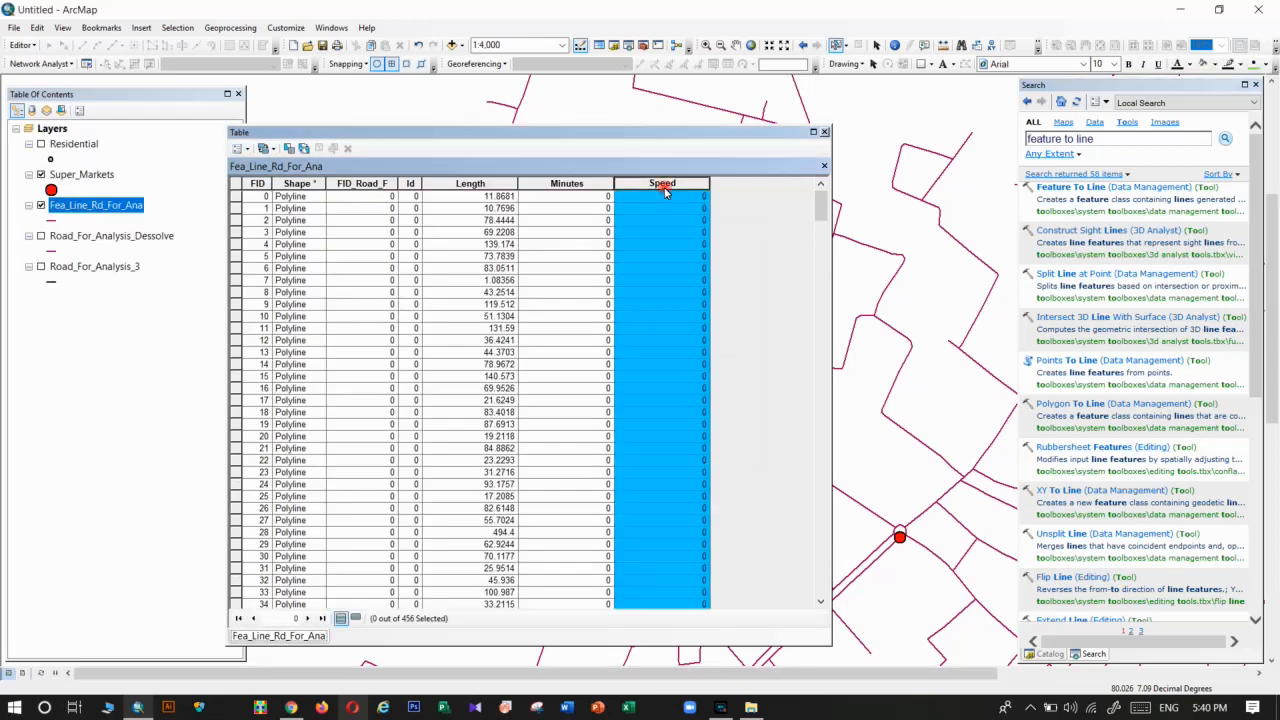
left_click(706, 272)
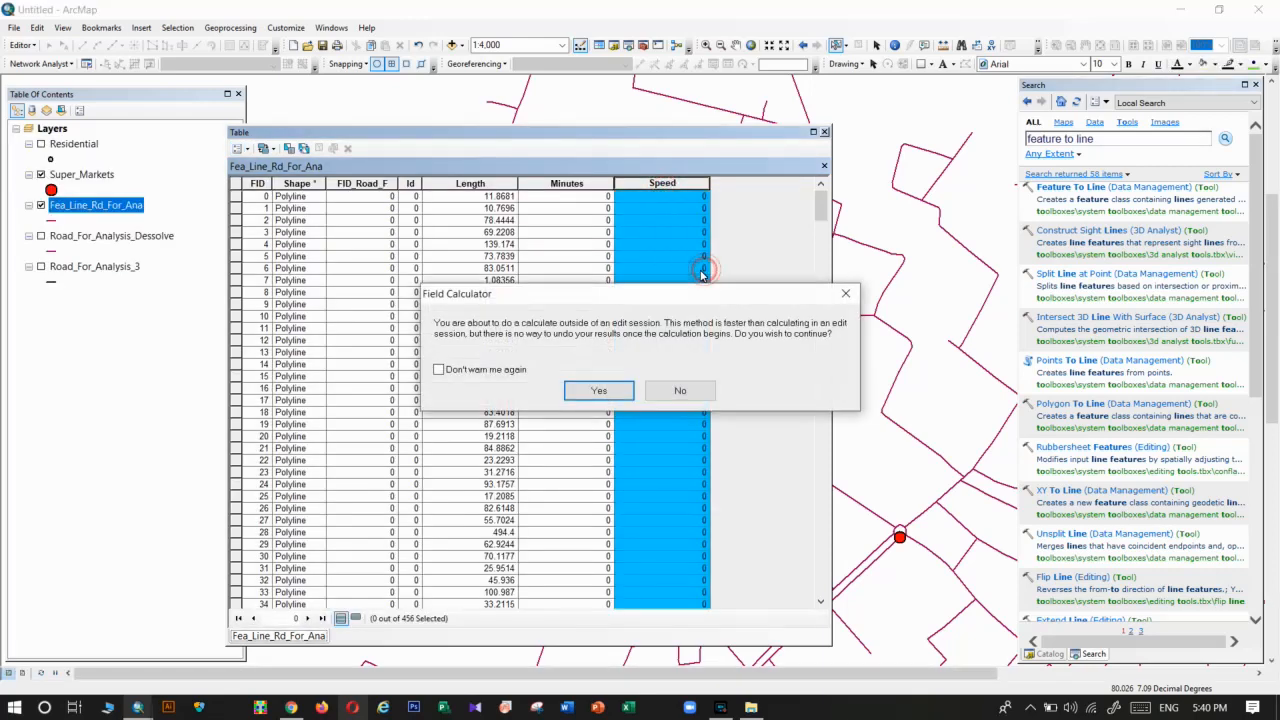
left_click(614, 390)
left_click_drag(697, 256, 224, 151)
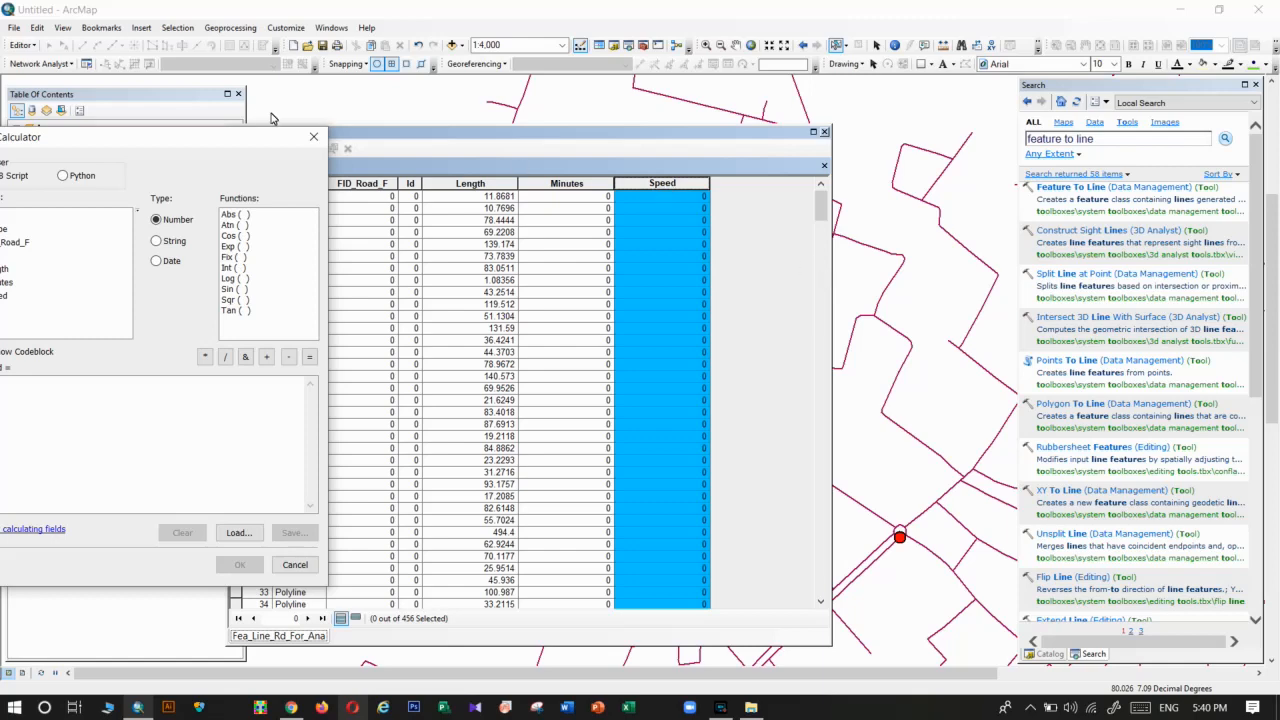
left_click_drag(216, 137, 420, 166)
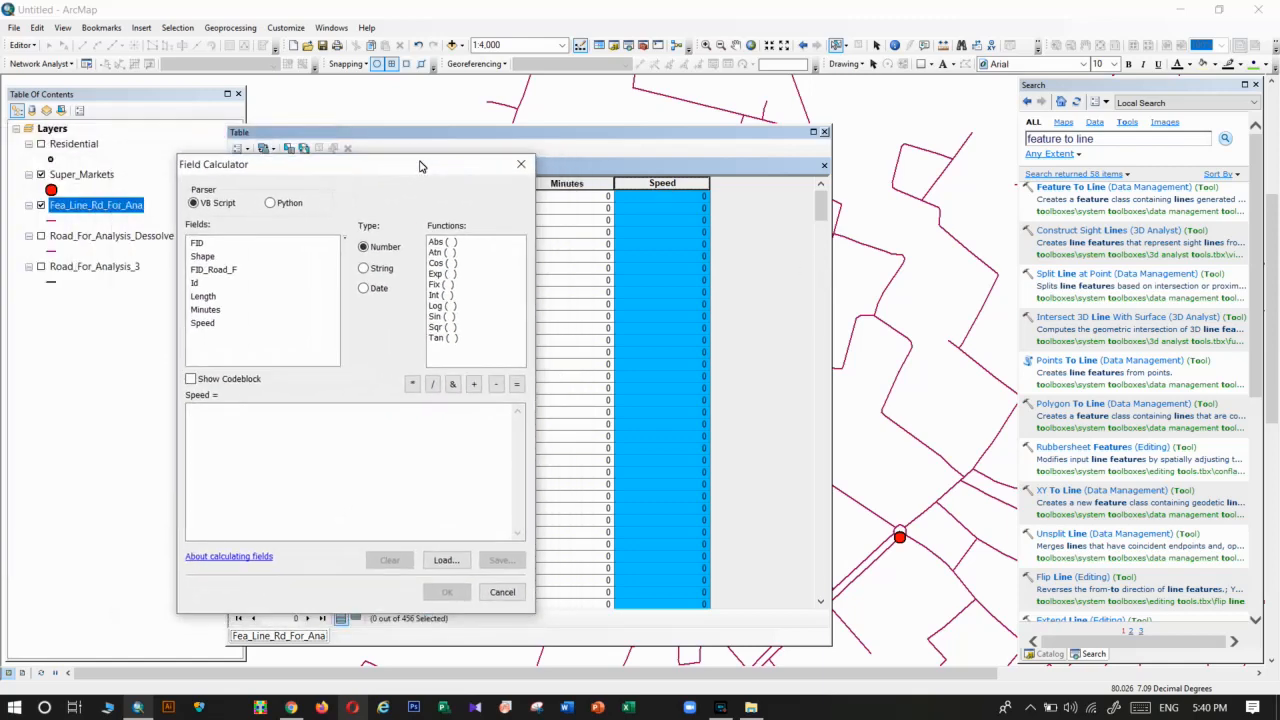
left_click(257, 443)
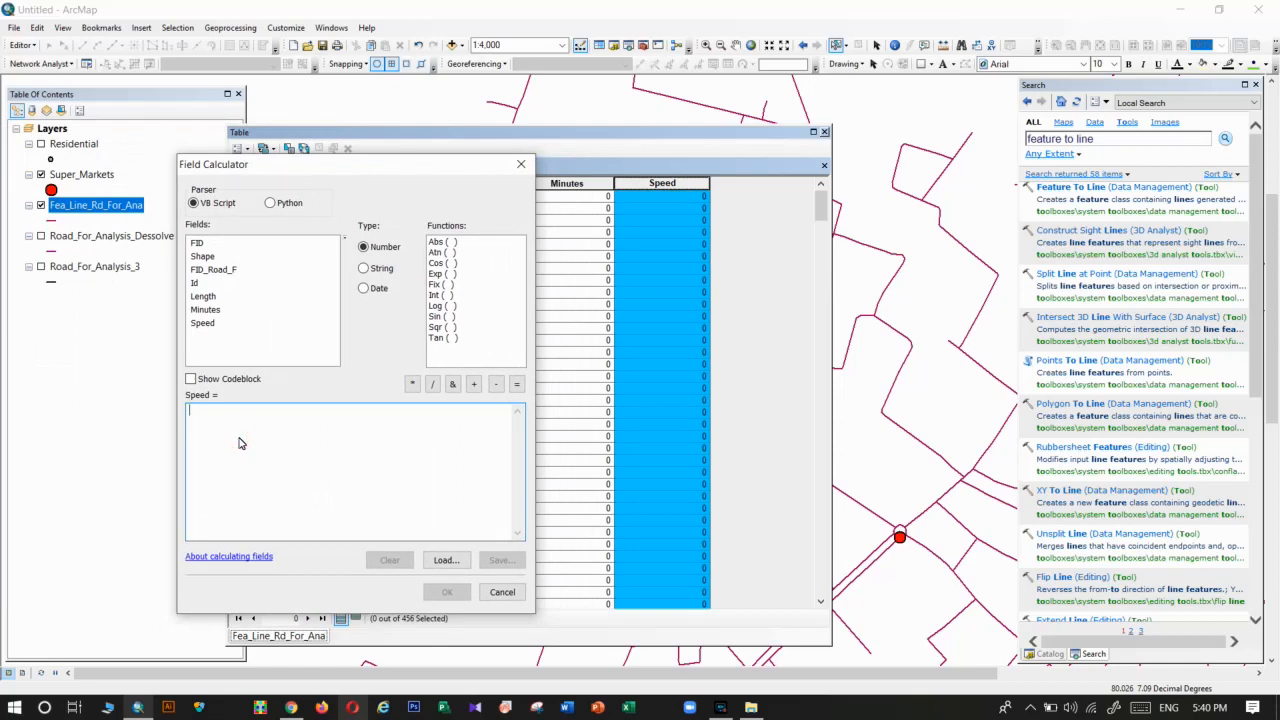
type("40000")
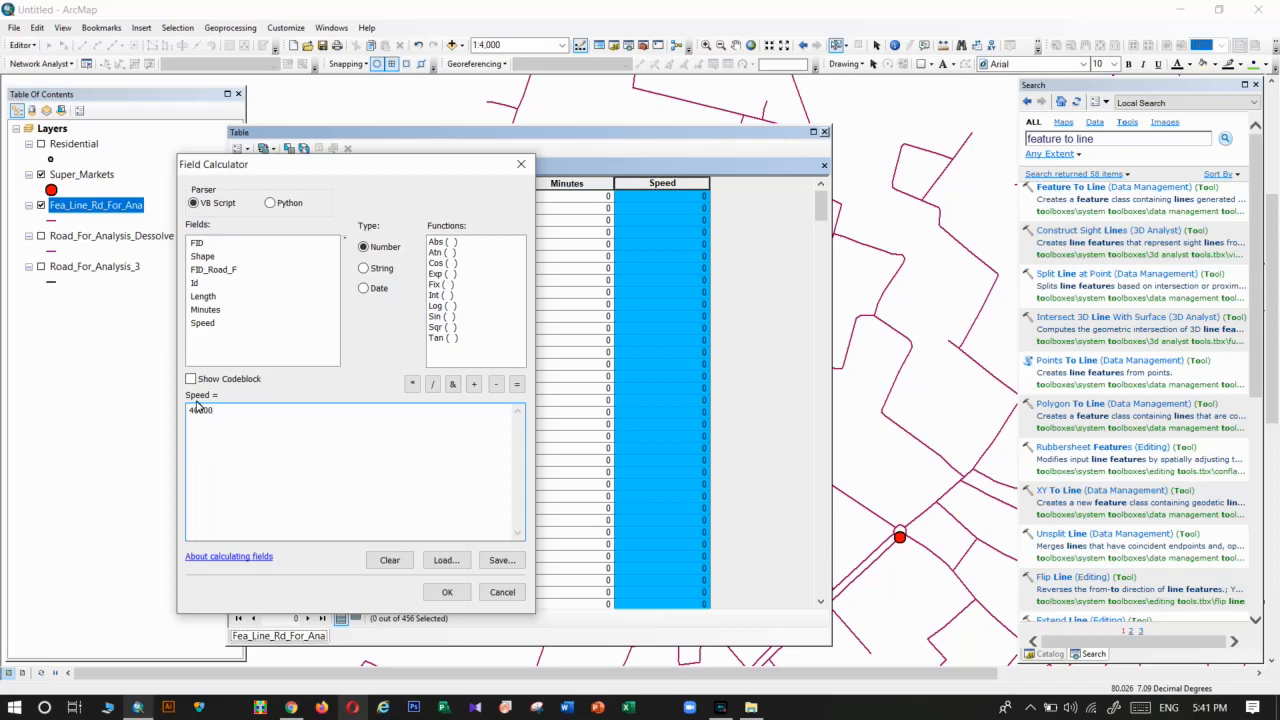
left_click(443, 593)
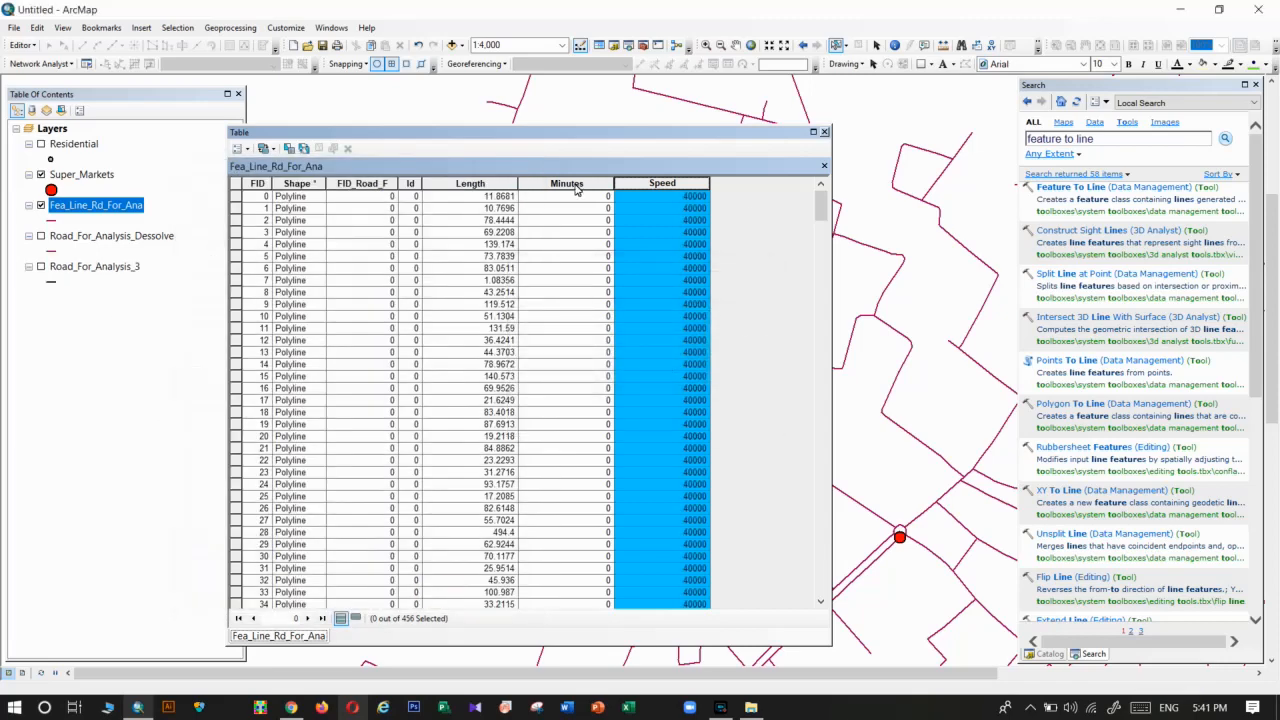
Calculate the Minutes field of the road table with the expression [Length]/([Speed]/60), replacing the leftover expression in the Field Calculator.
left_click(566, 184)
right_click(567, 185)
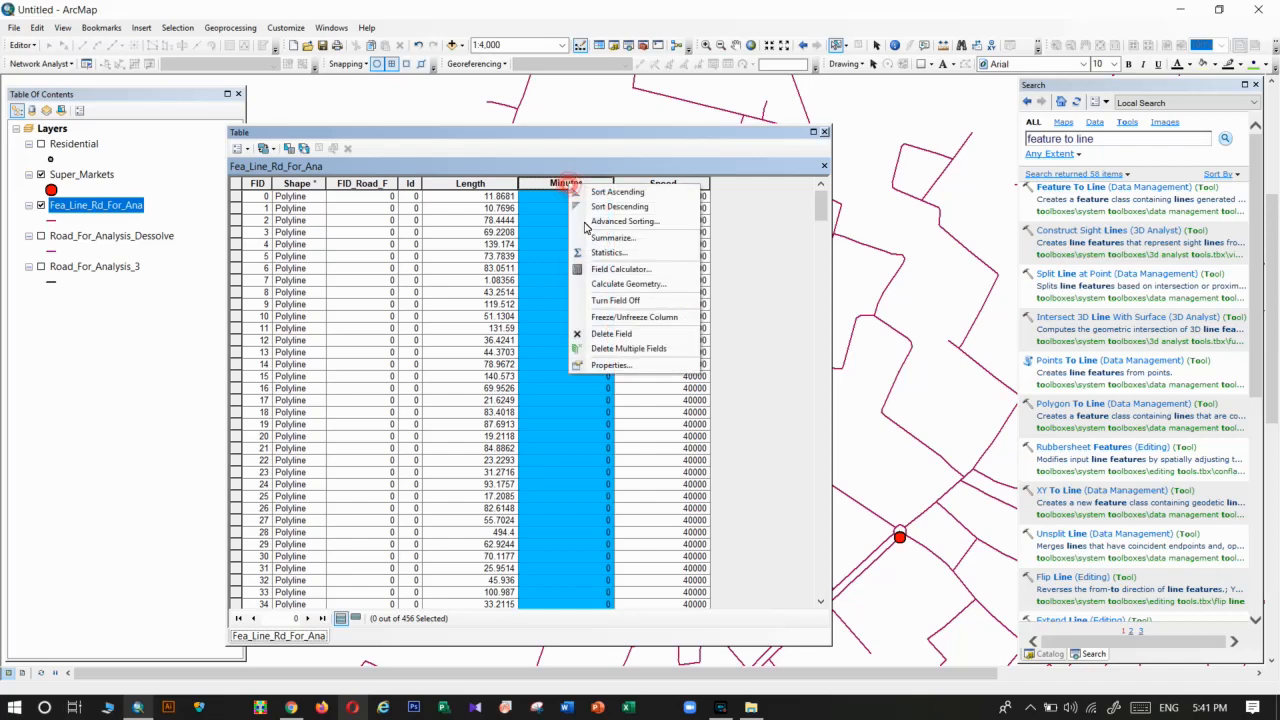
left_click(615, 269)
left_click(590, 393)
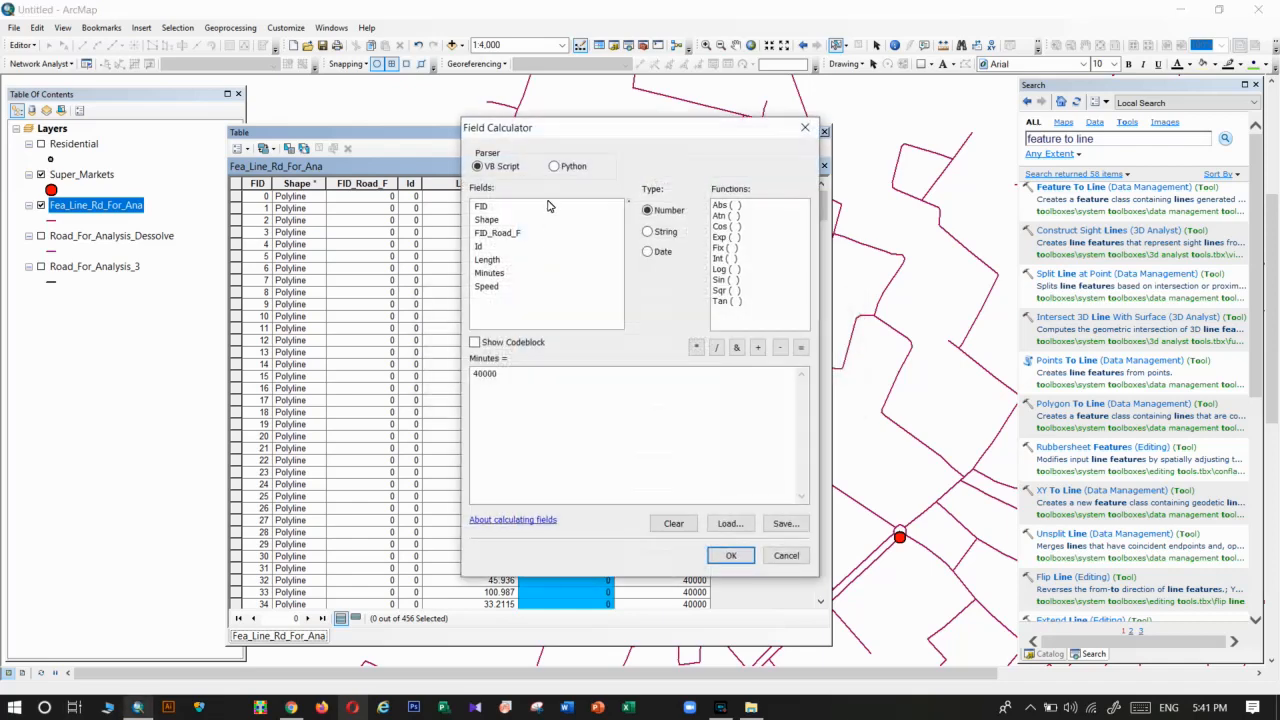
left_click_drag(556, 132, 871, 129)
double_click(820, 370)
key("BackSpace")
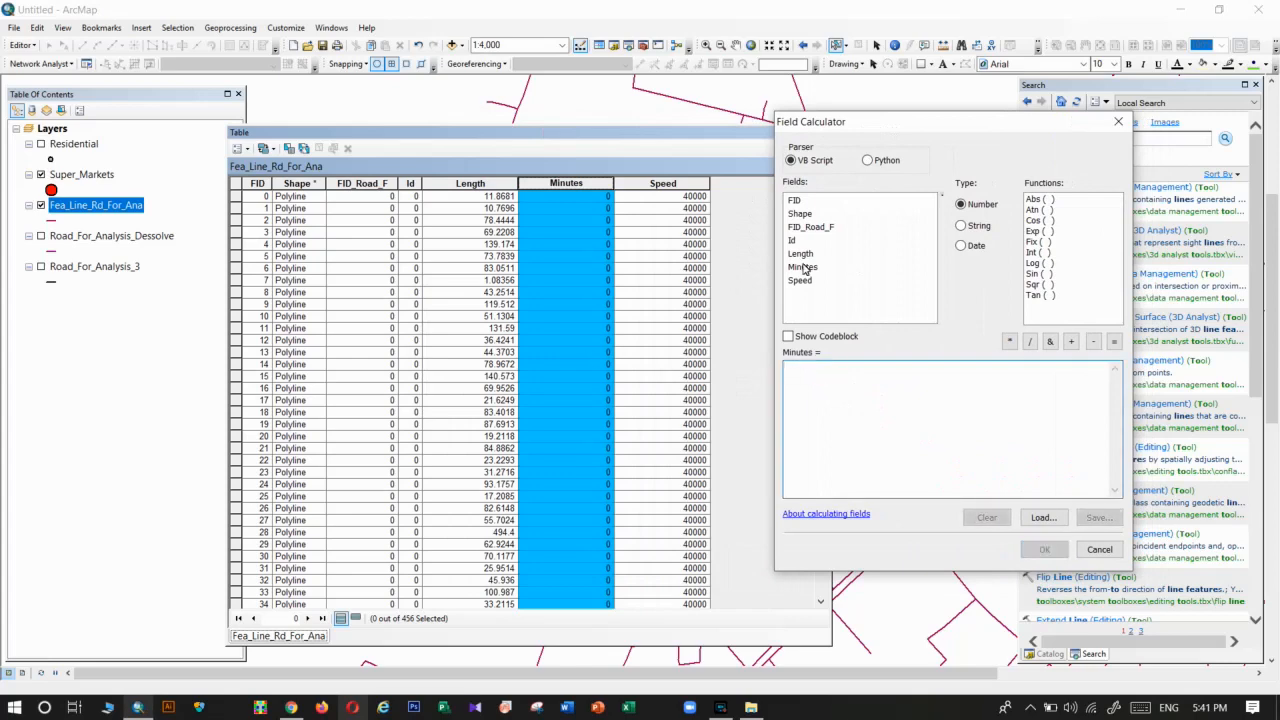
double_click(801, 254)
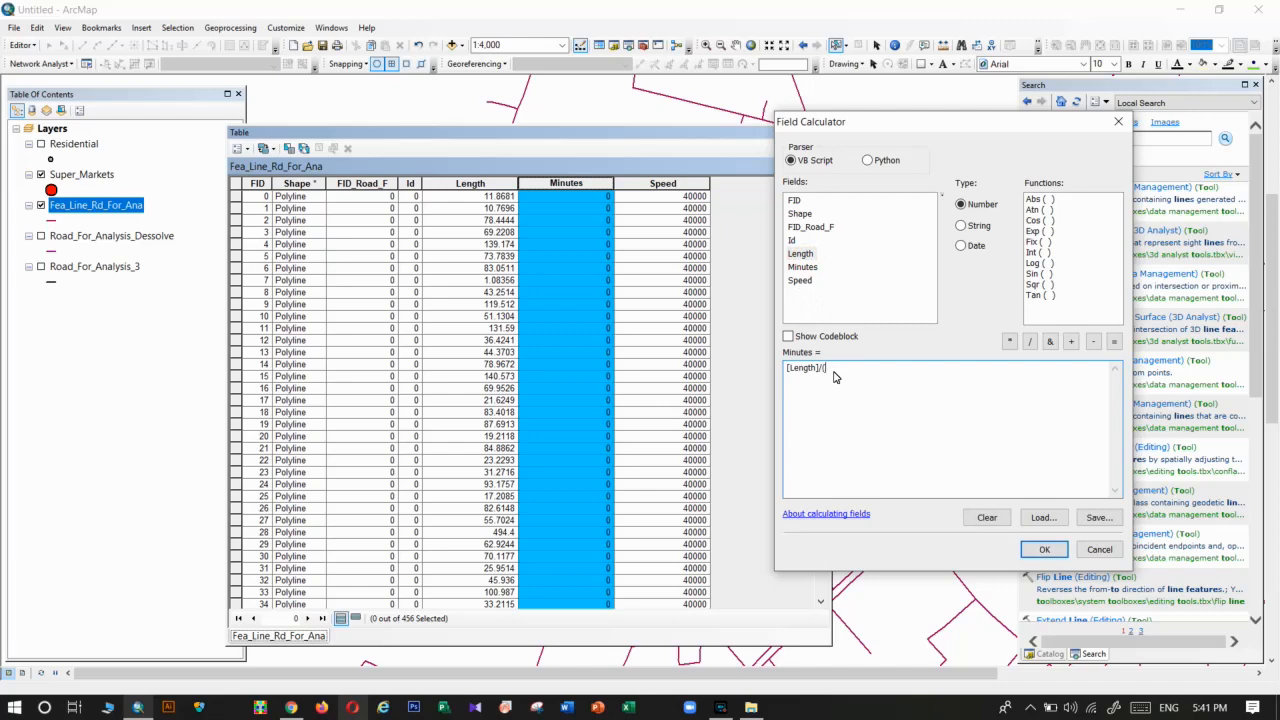
double_click(800, 281)
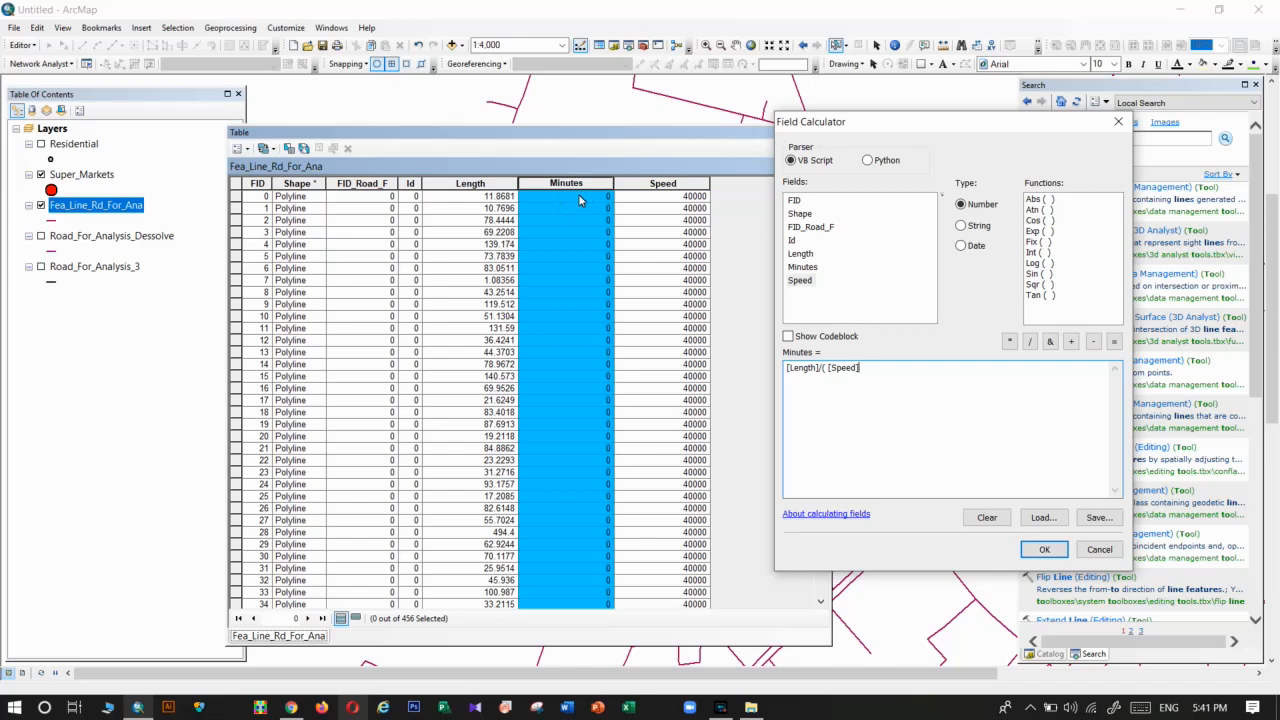
type("/60")
left_click(1042, 549)
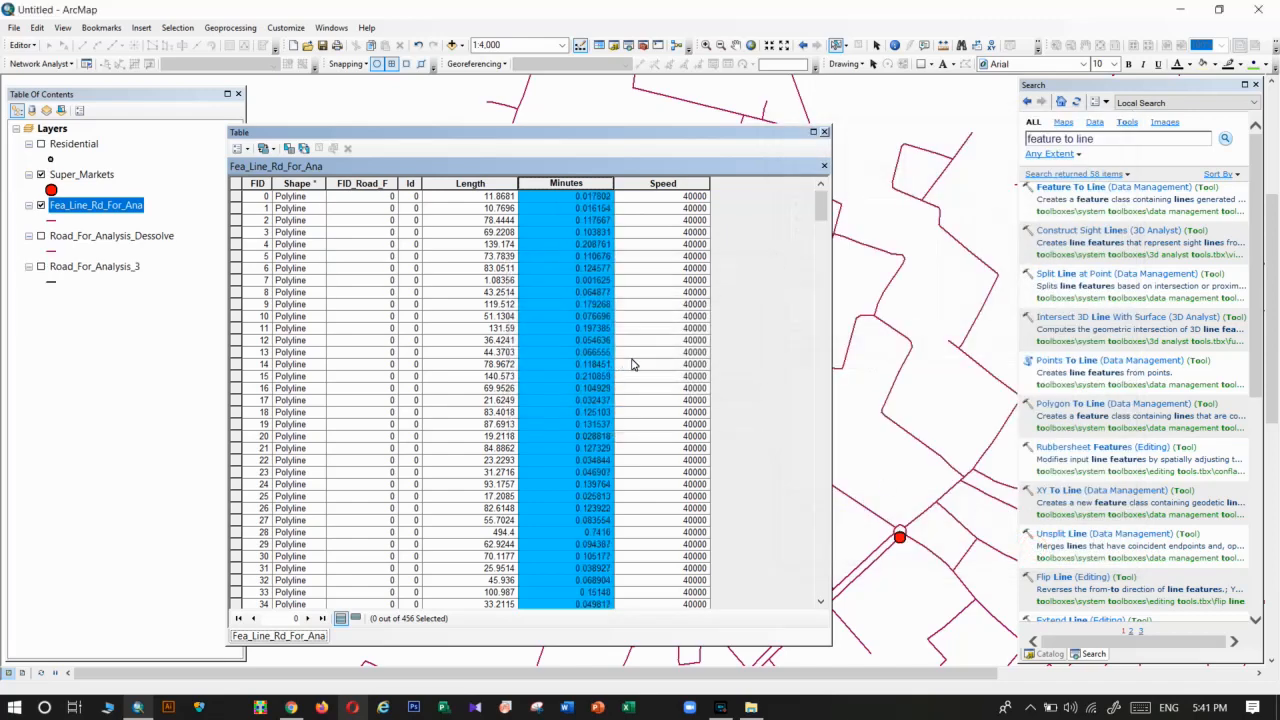
Examine the calculated Minutes values against Length and Speed throughout the road table, and close the table.
scroll(634, 418, "down", 17)
scroll(634, 418, "down", 20)
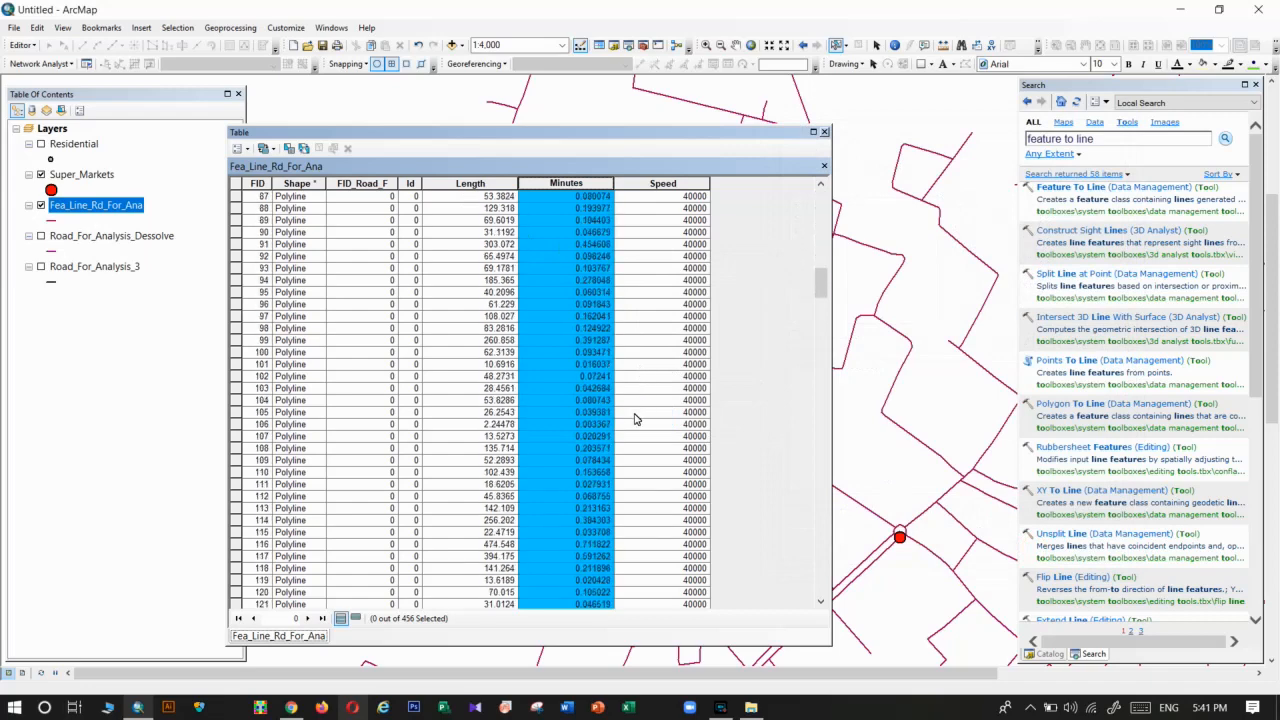
scroll(634, 418, "down", 15)
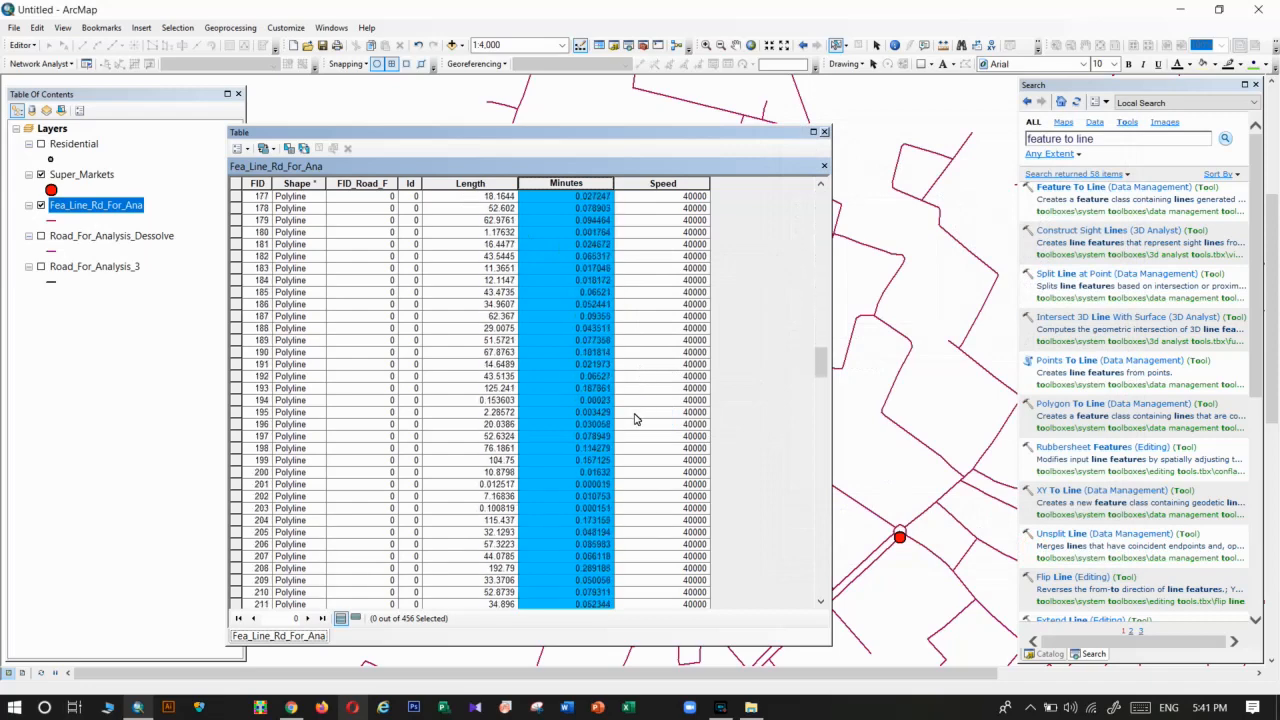
scroll(514, 385, "down", 20)
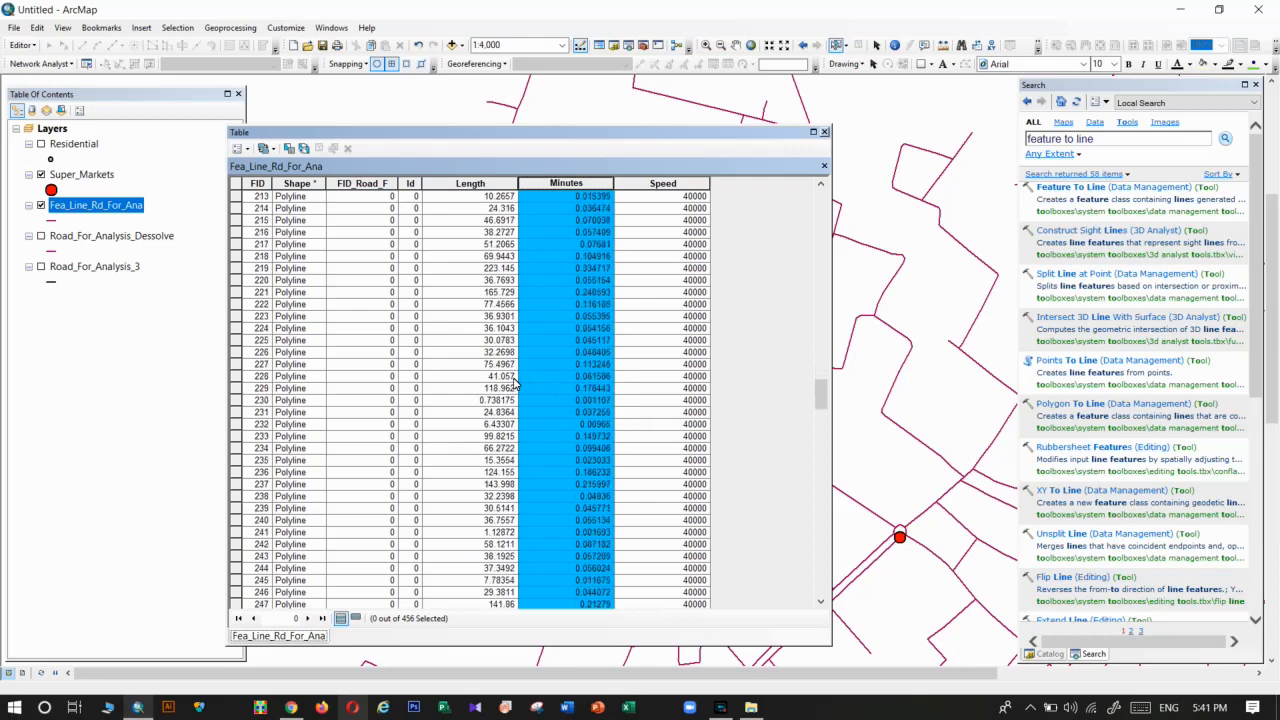
scroll(514, 385, "down", 20)
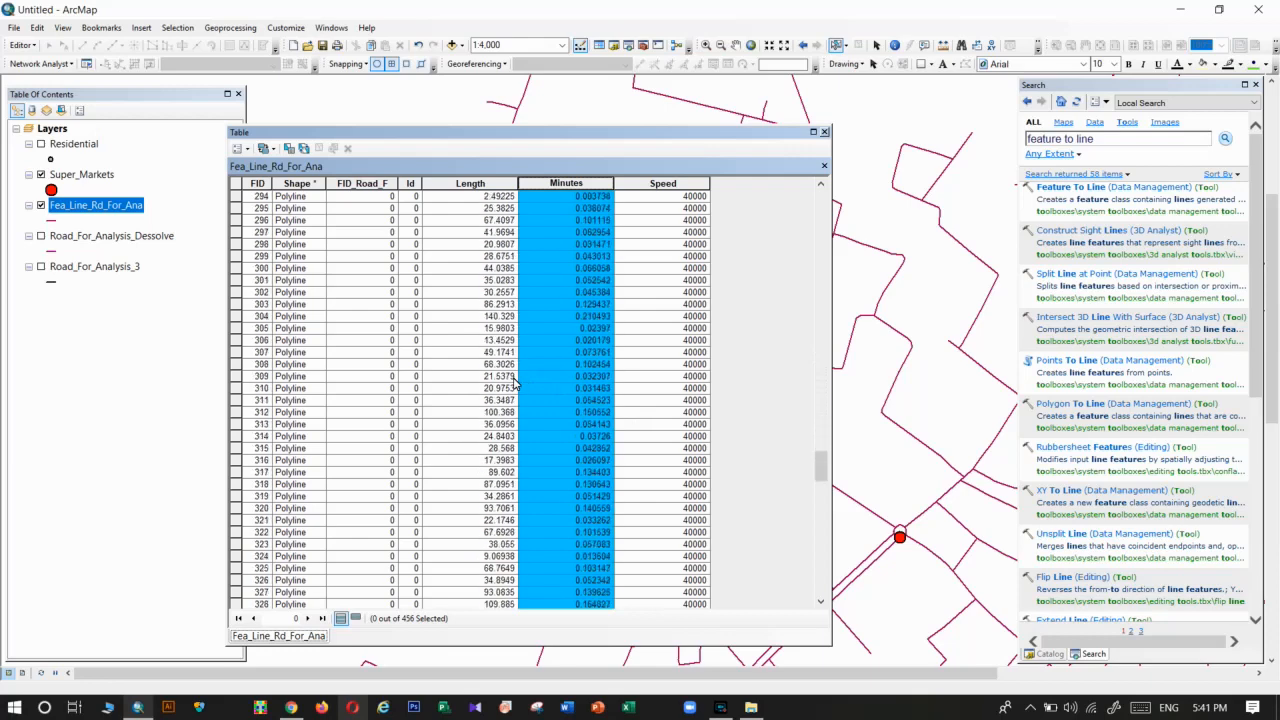
scroll(514, 385, "down", 12)
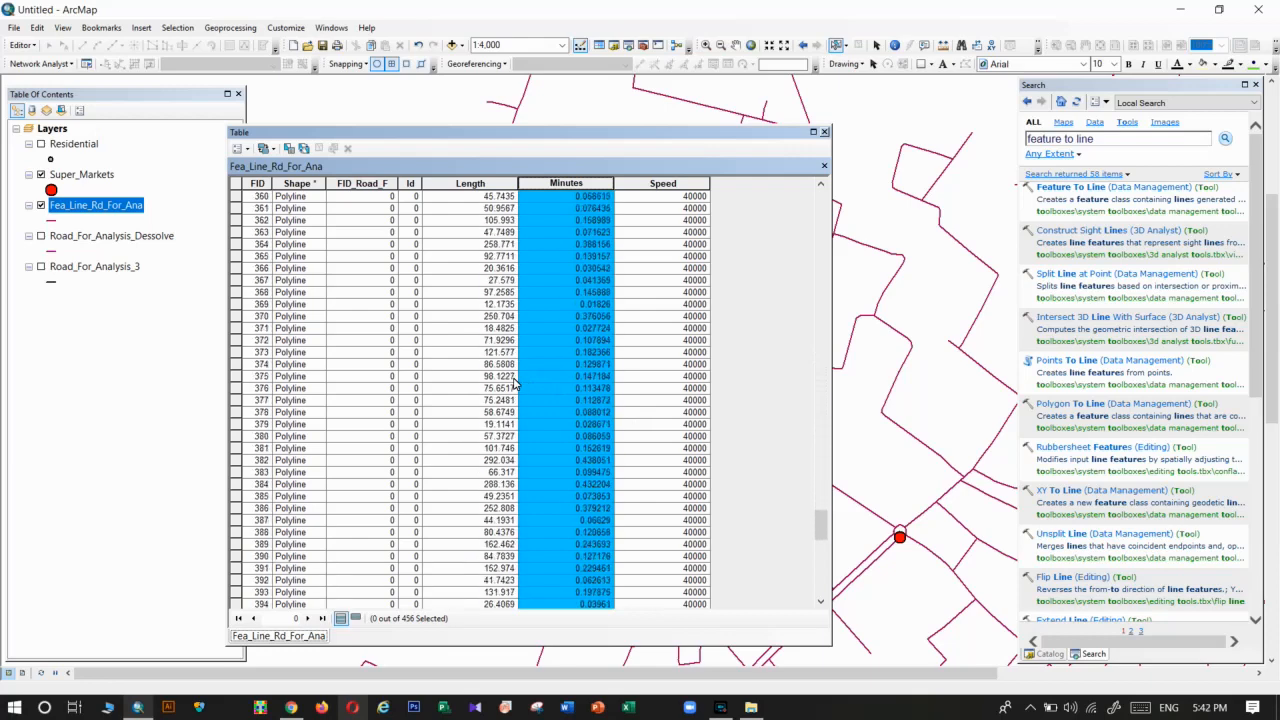
scroll(493, 352, "up", 4)
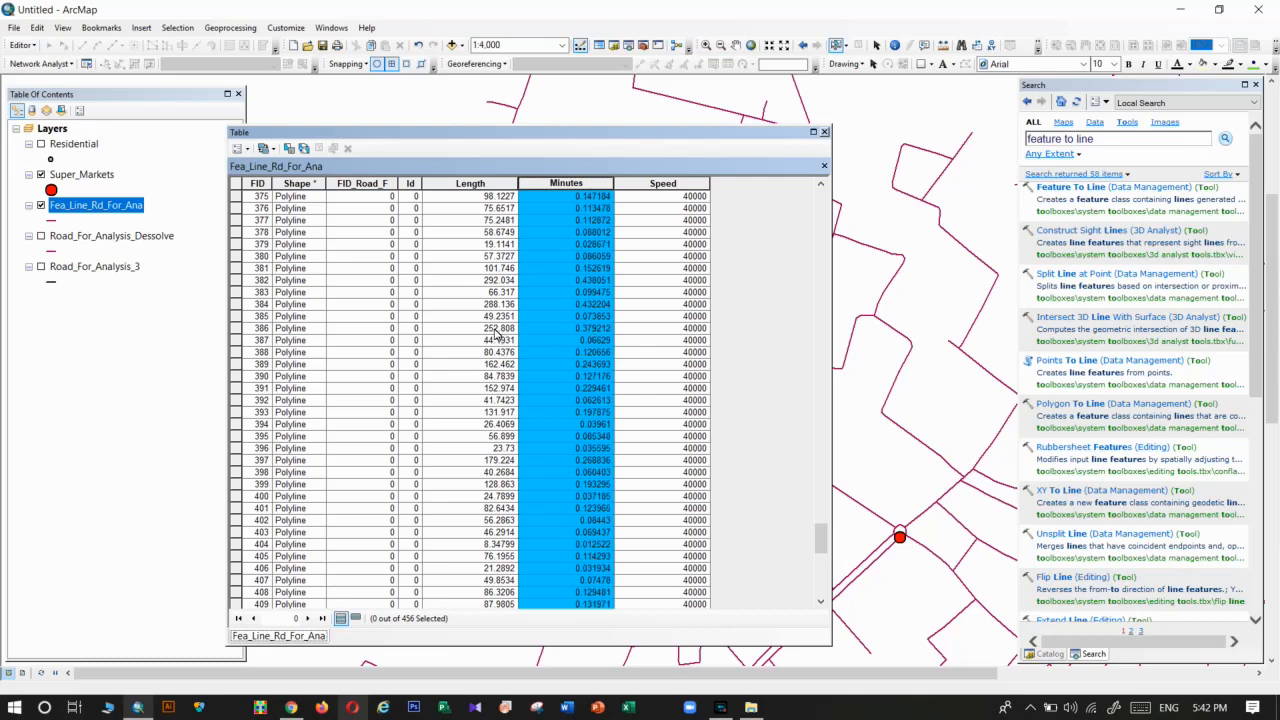
left_click(824, 132)
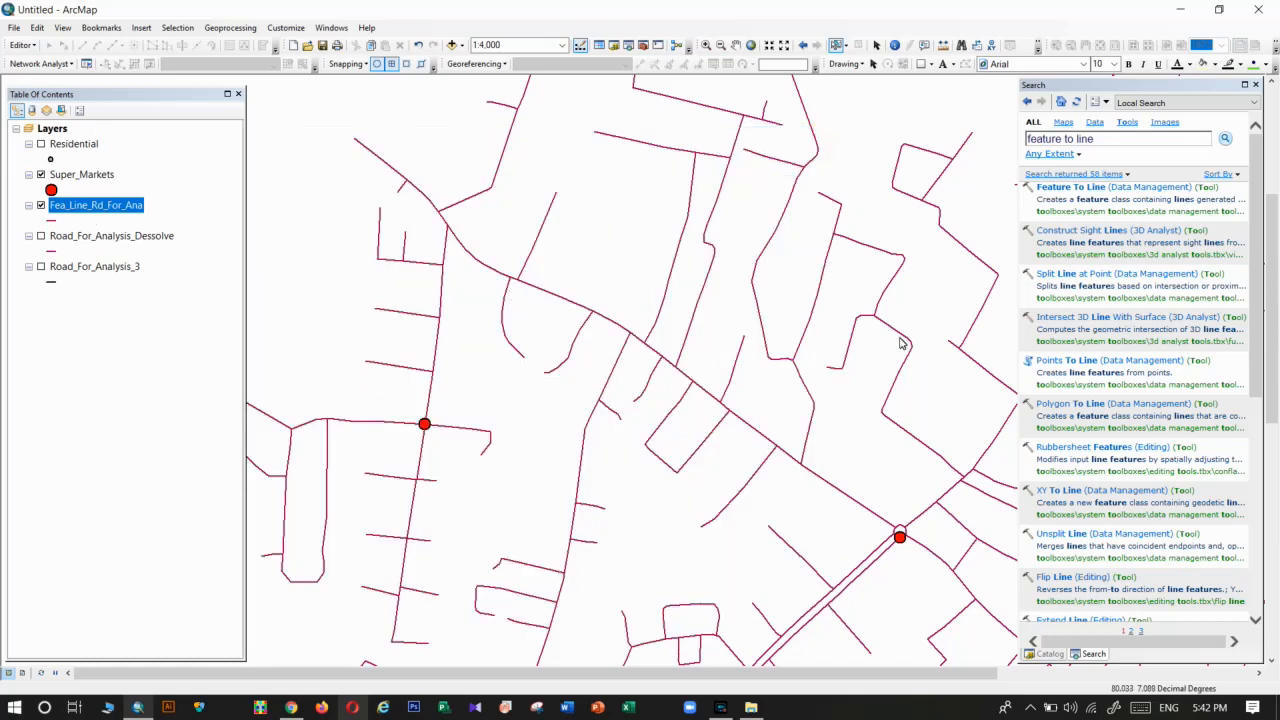
Replace the Search window with the Catalog, collapse the N_Test folder and select Fea_Line_Rd_For_Ana.shp in the Network Analysis folder.
left_click(1256, 84)
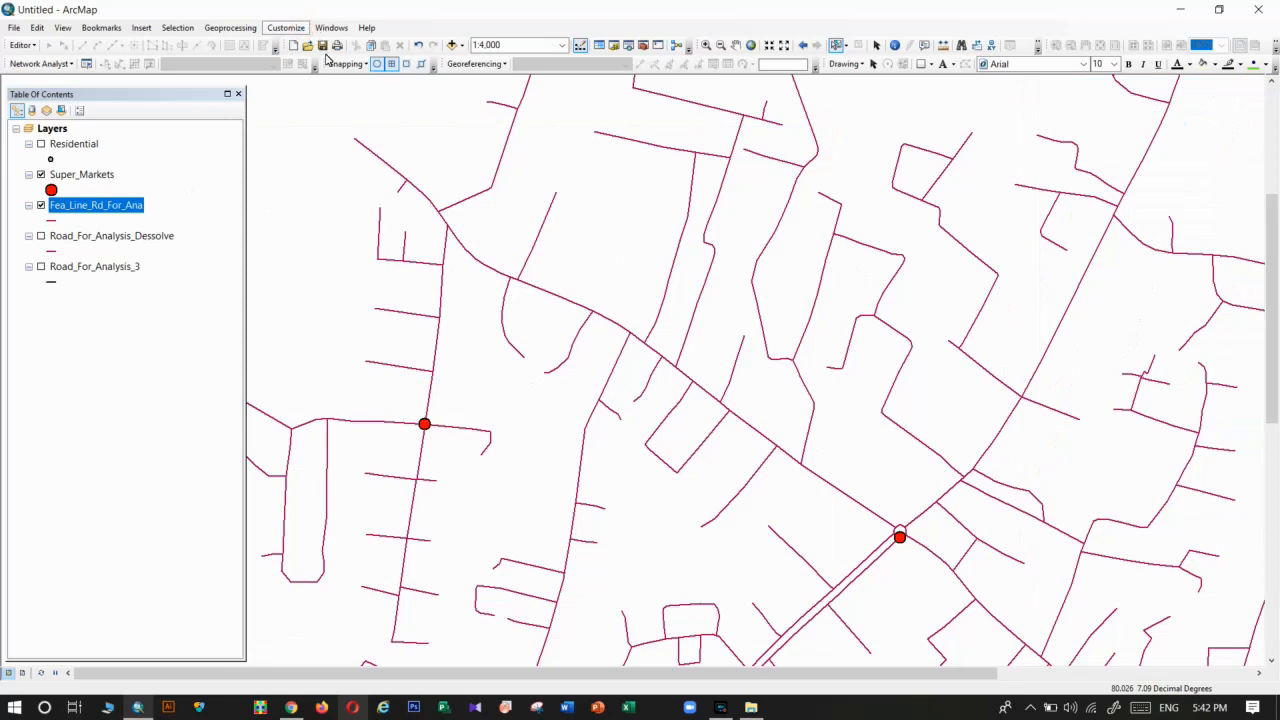
left_click(286, 27)
mouse_move(331, 27)
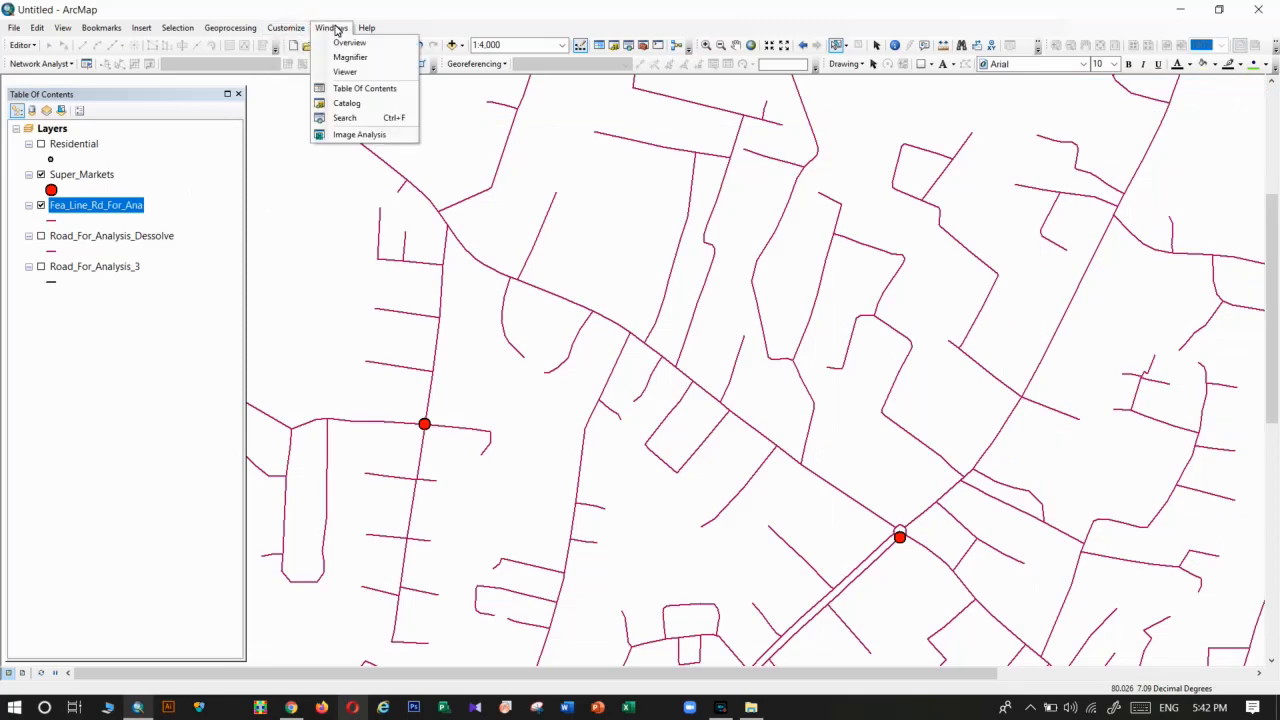
left_click(341, 105)
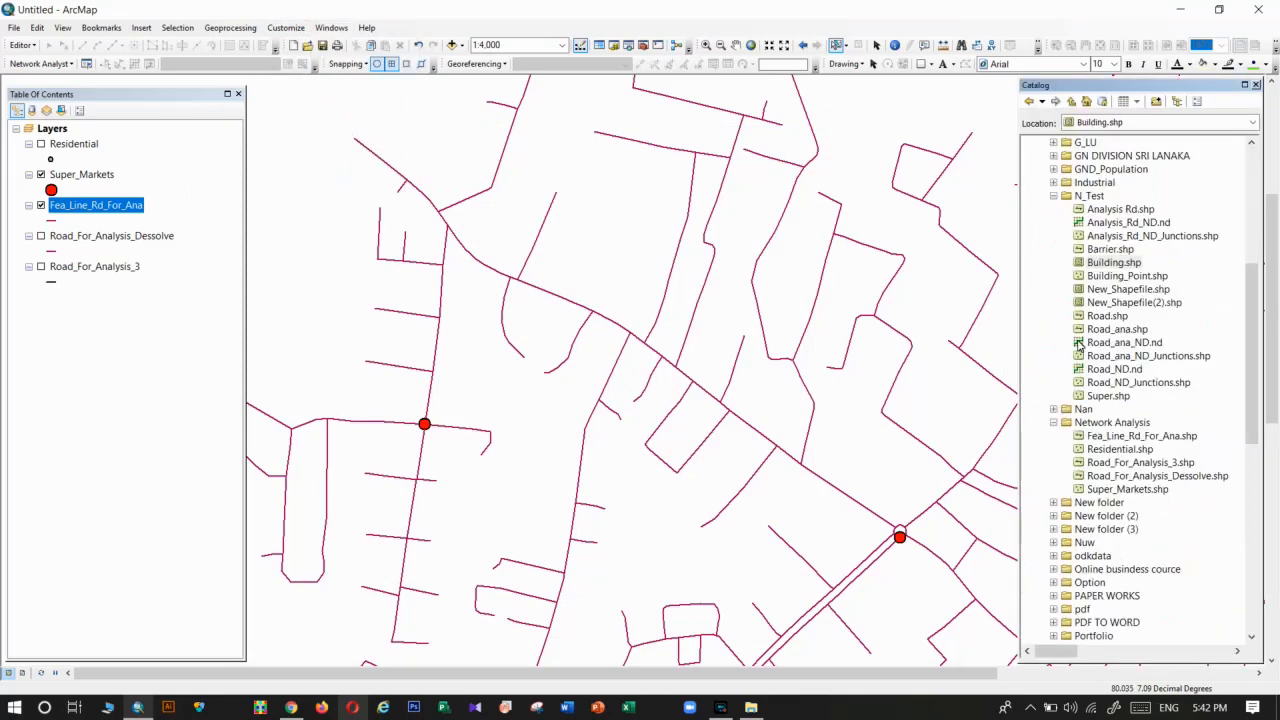
double_click(1065, 197)
scroll(1075, 205, "up", 2)
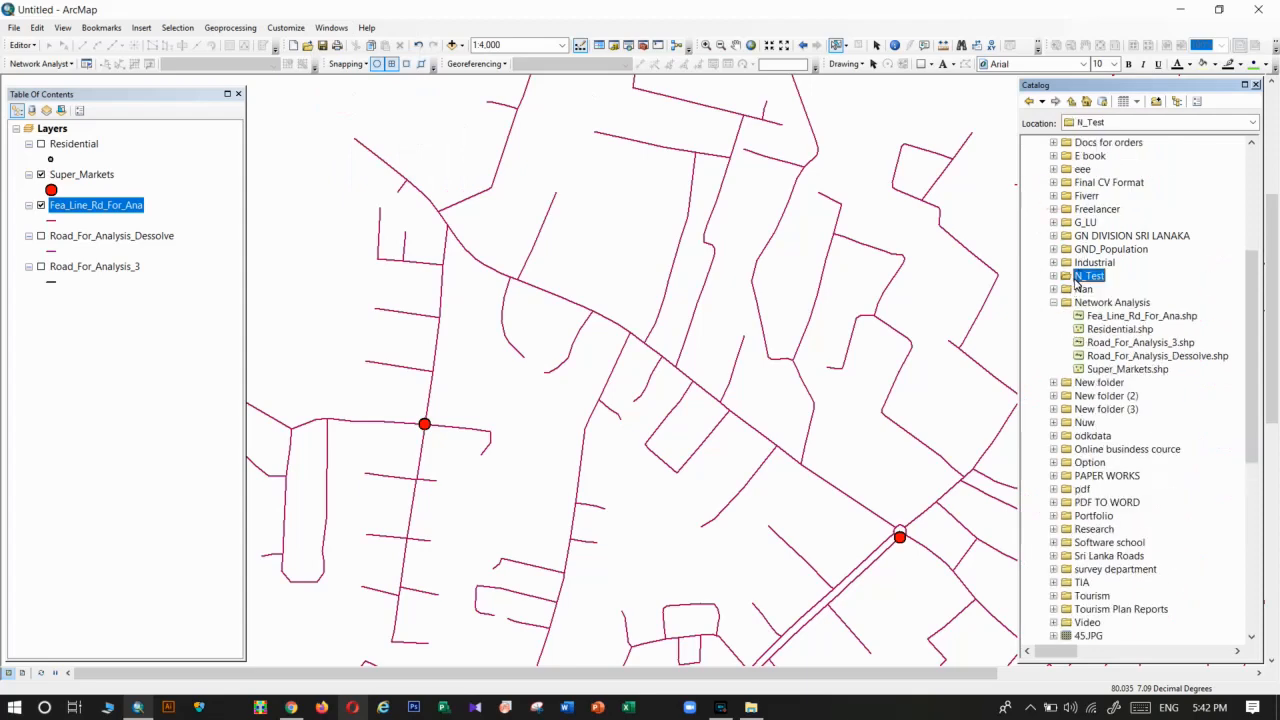
scroll(1078, 284, "up", 3)
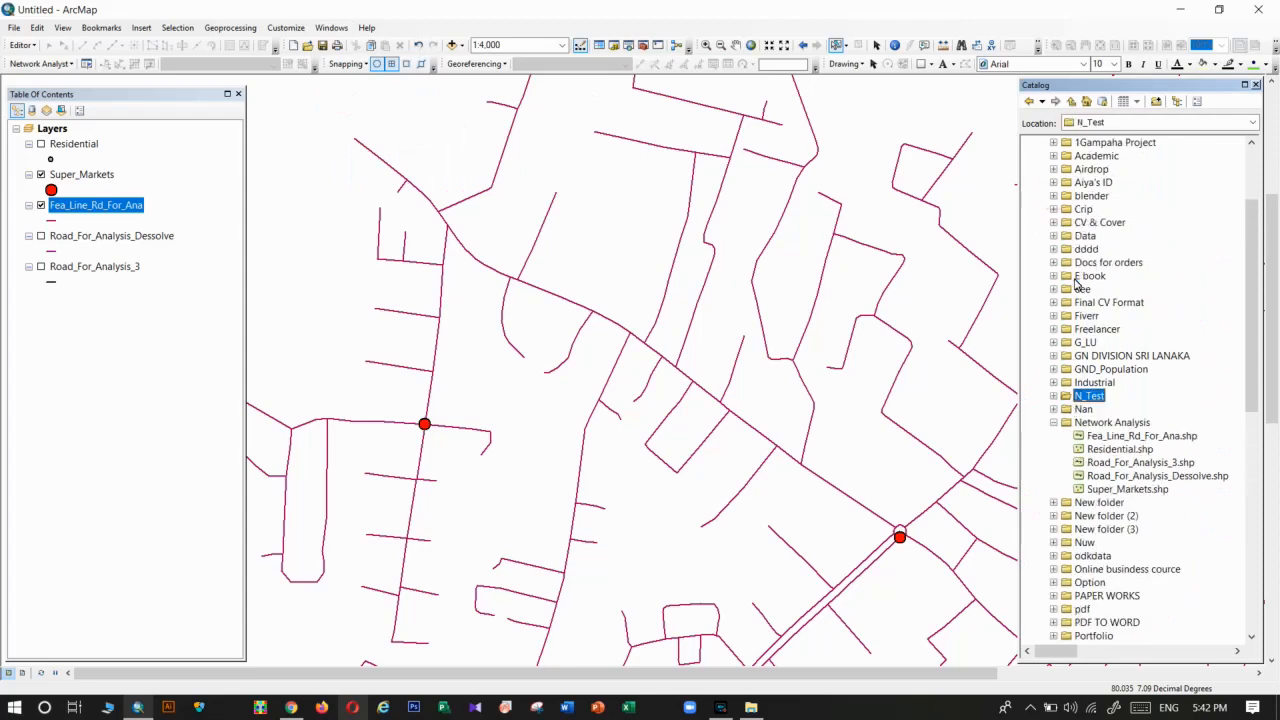
left_click(1148, 441)
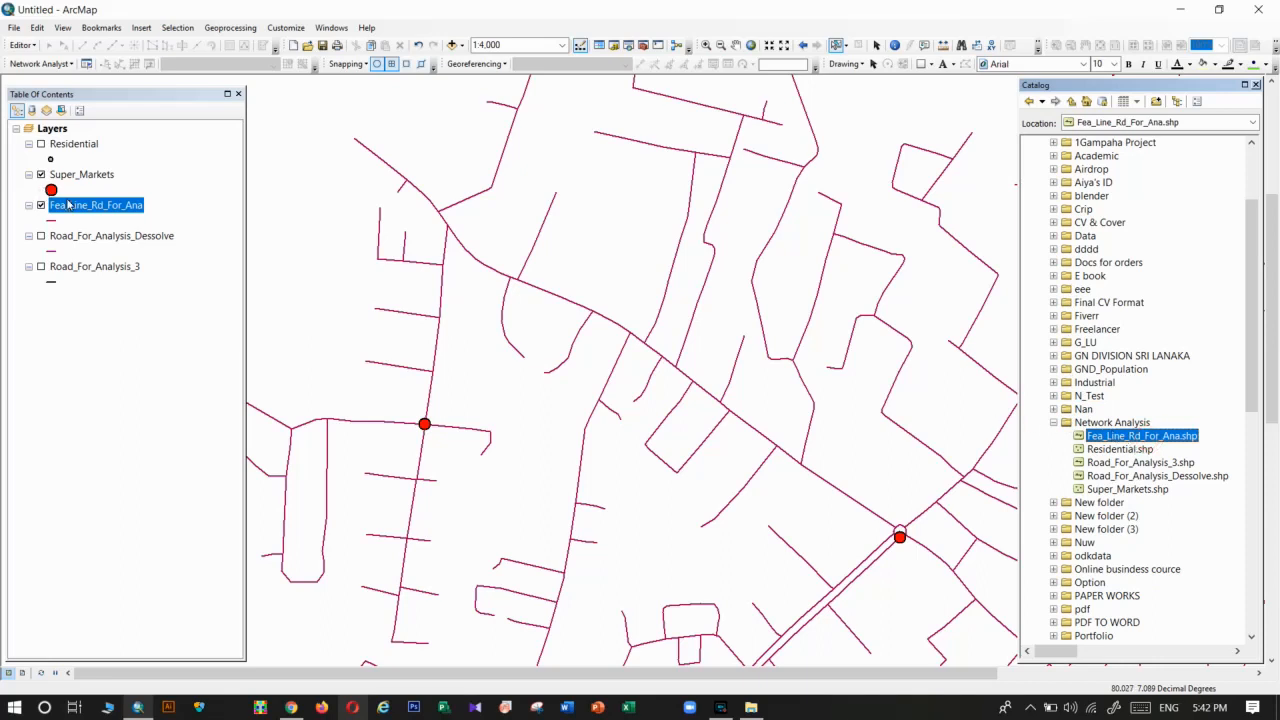
right_click(1146, 441)
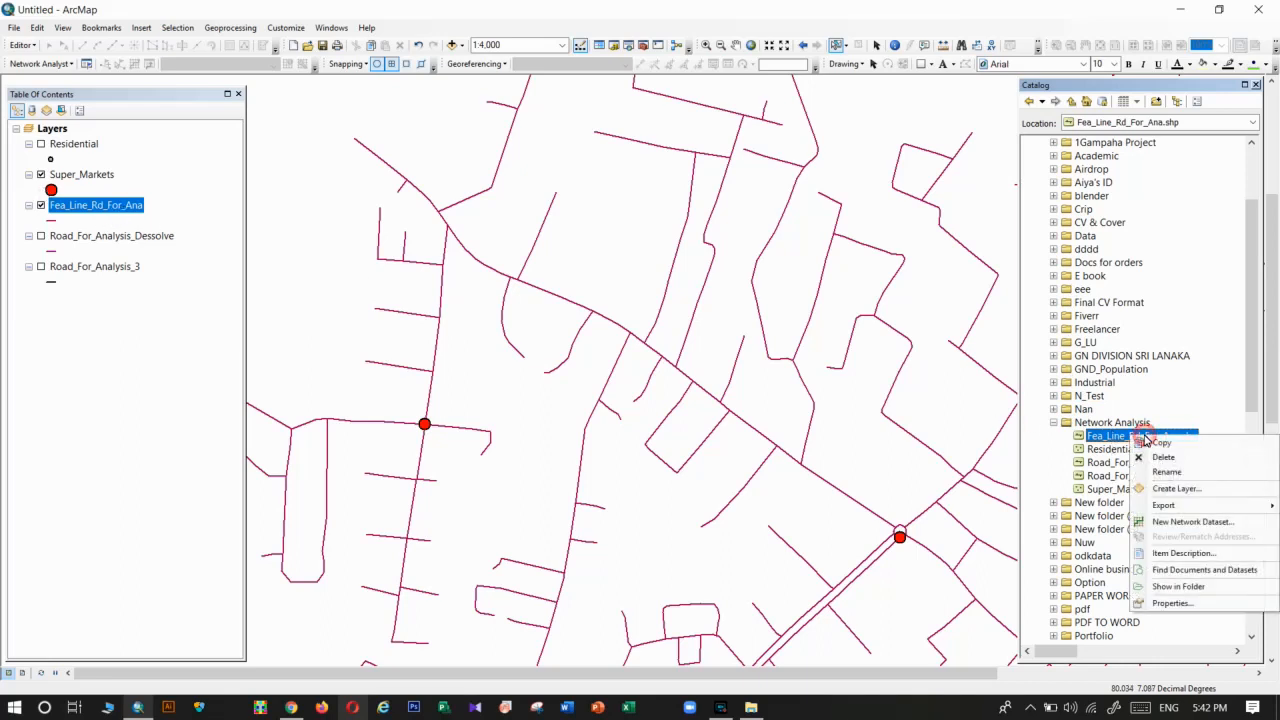
left_click(1160, 522)
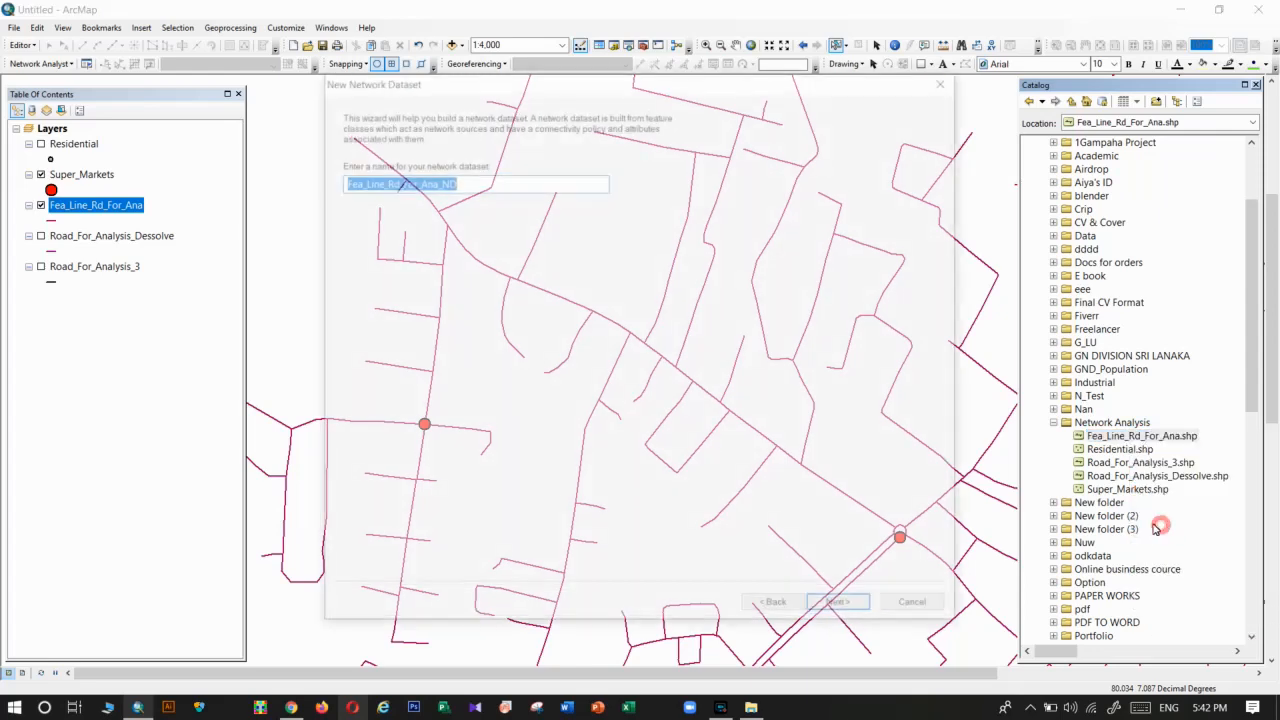
left_click(850, 608)
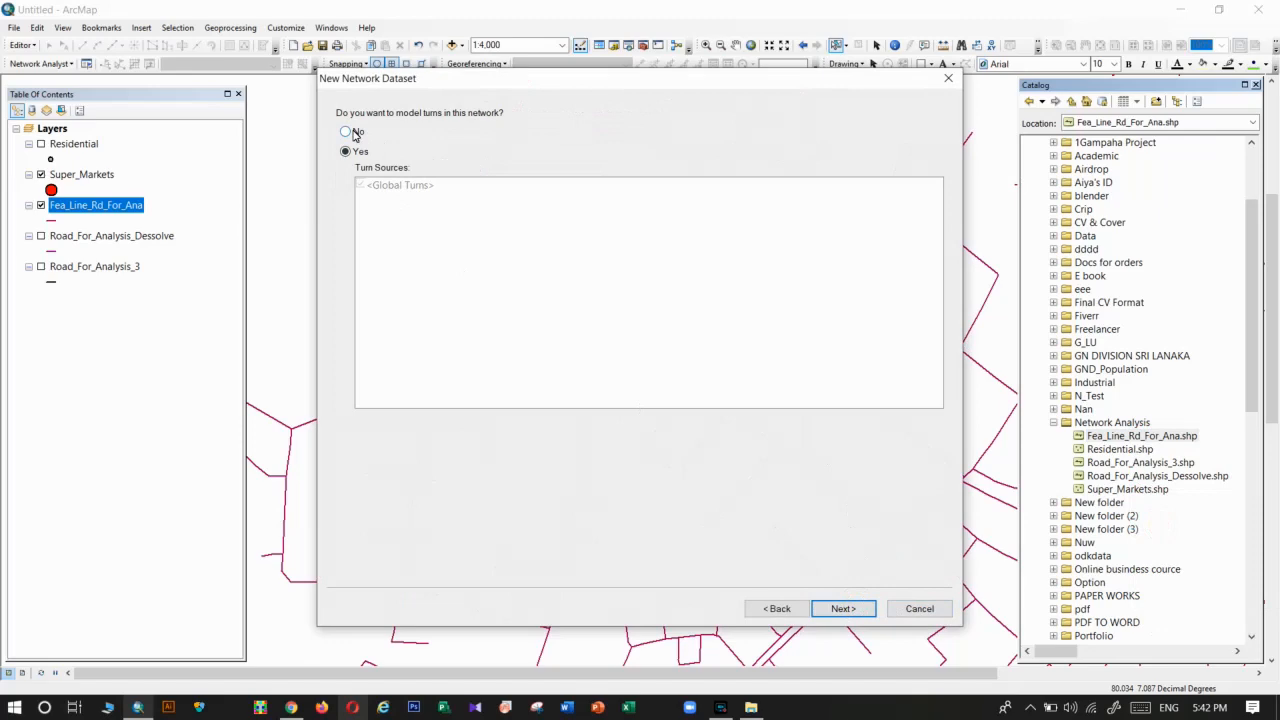
left_click(947, 77)
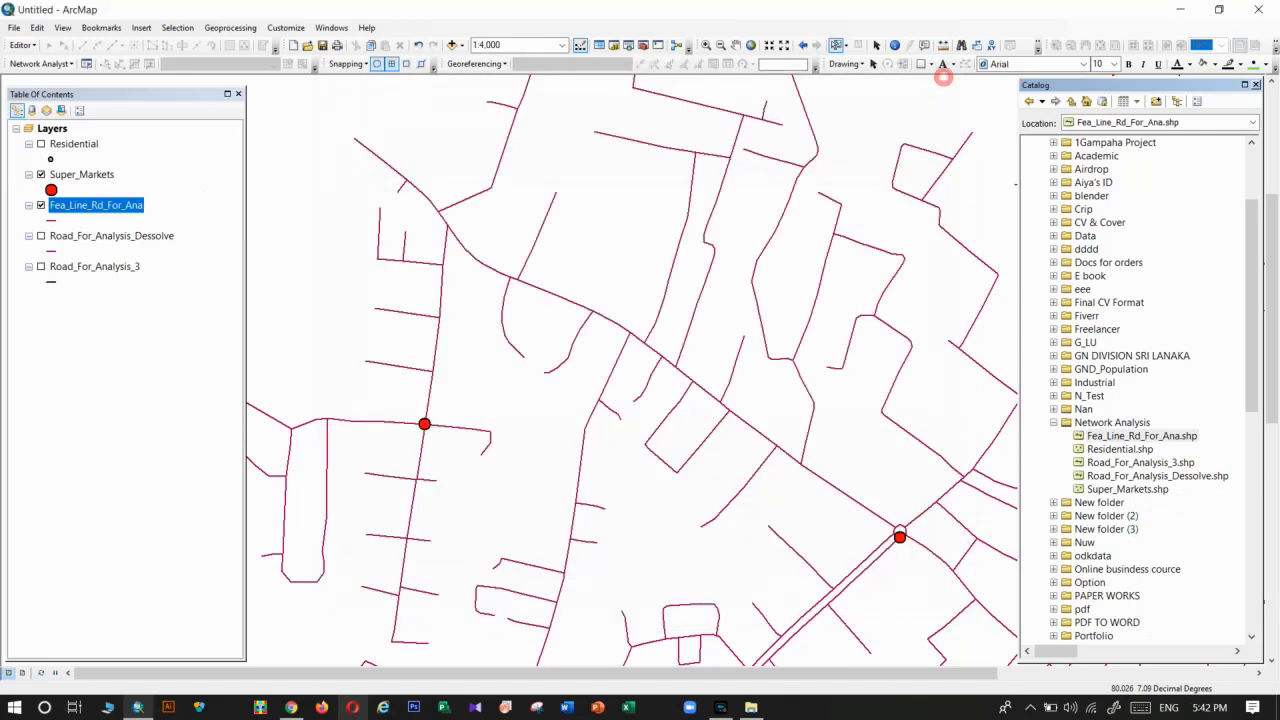
Reopen the attribute table of Fea_Line_Rd_For_Ana to review the Minutes and Length columns, and close it.
right_click(70, 205)
left_click(113, 272)
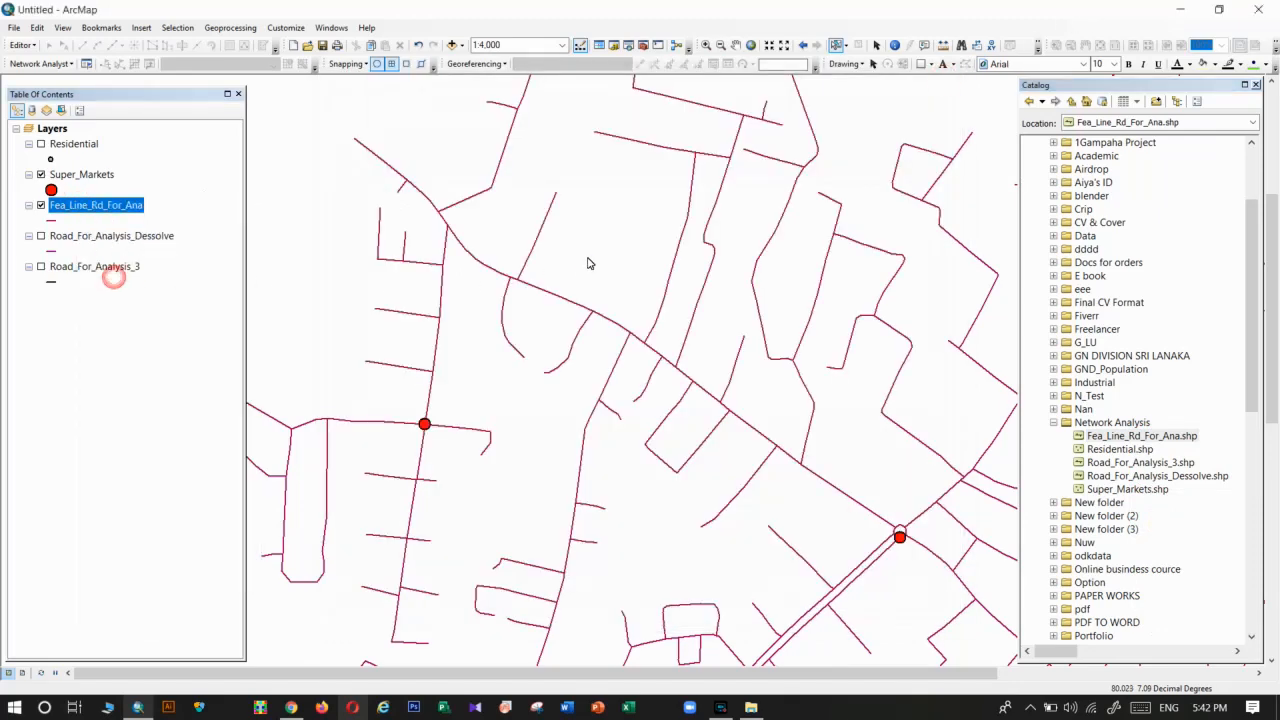
left_click(582, 183)
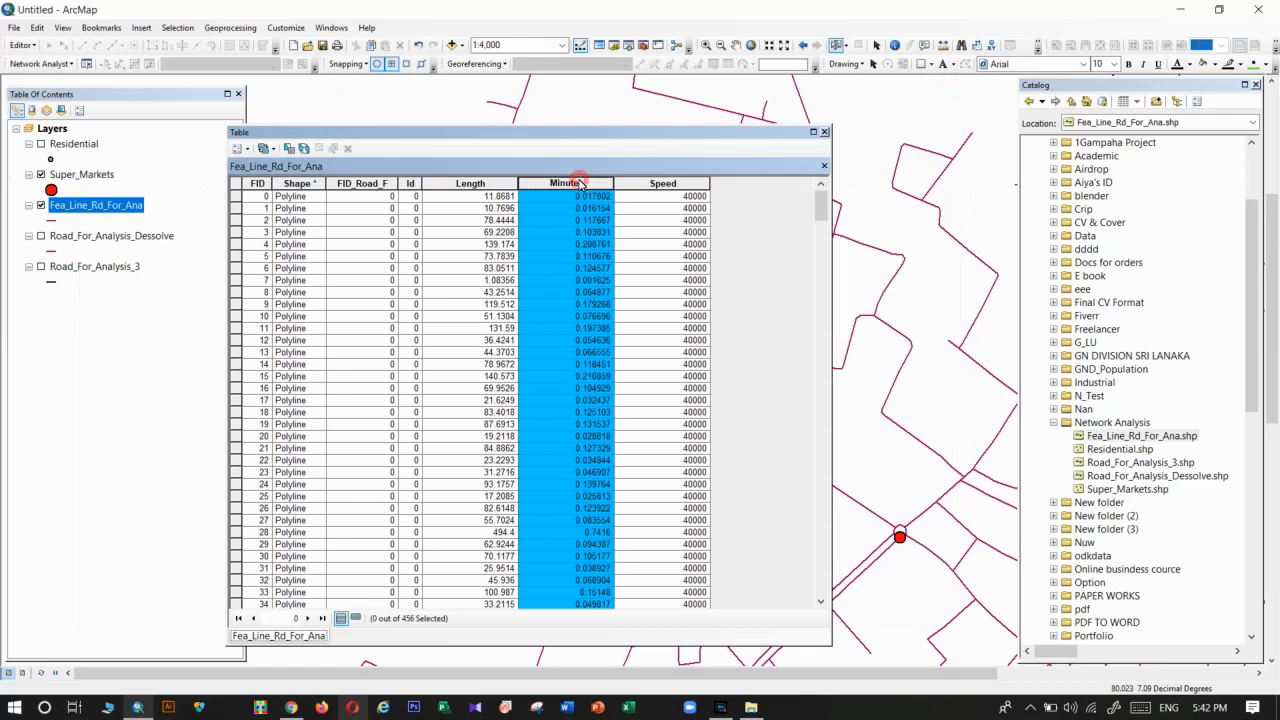
left_click(470, 184)
left_click(826, 133)
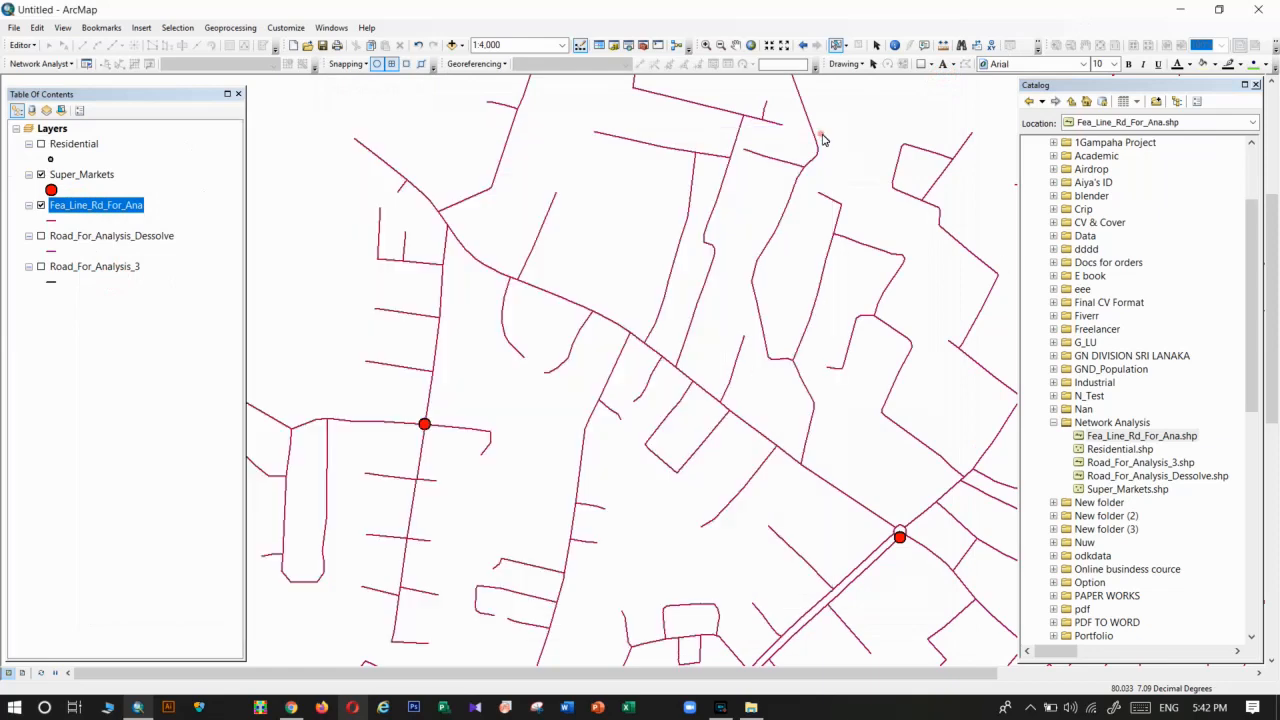
Start a new network dataset from Fea_Line_Rd_For_Ana.shp, keeping the name Fea_Line_Rd_For_Ana_ND and choosing not to model turns.
left_click(1117, 441)
right_click(1117, 441)
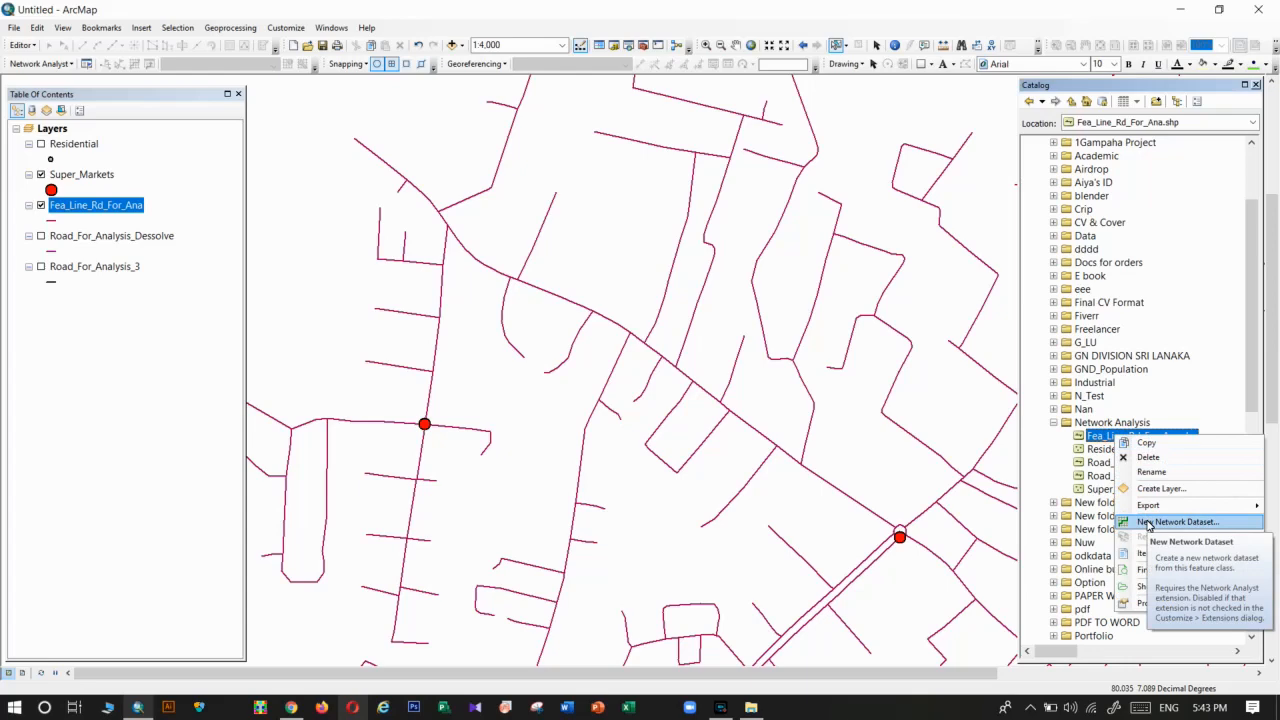
left_click(1148, 522)
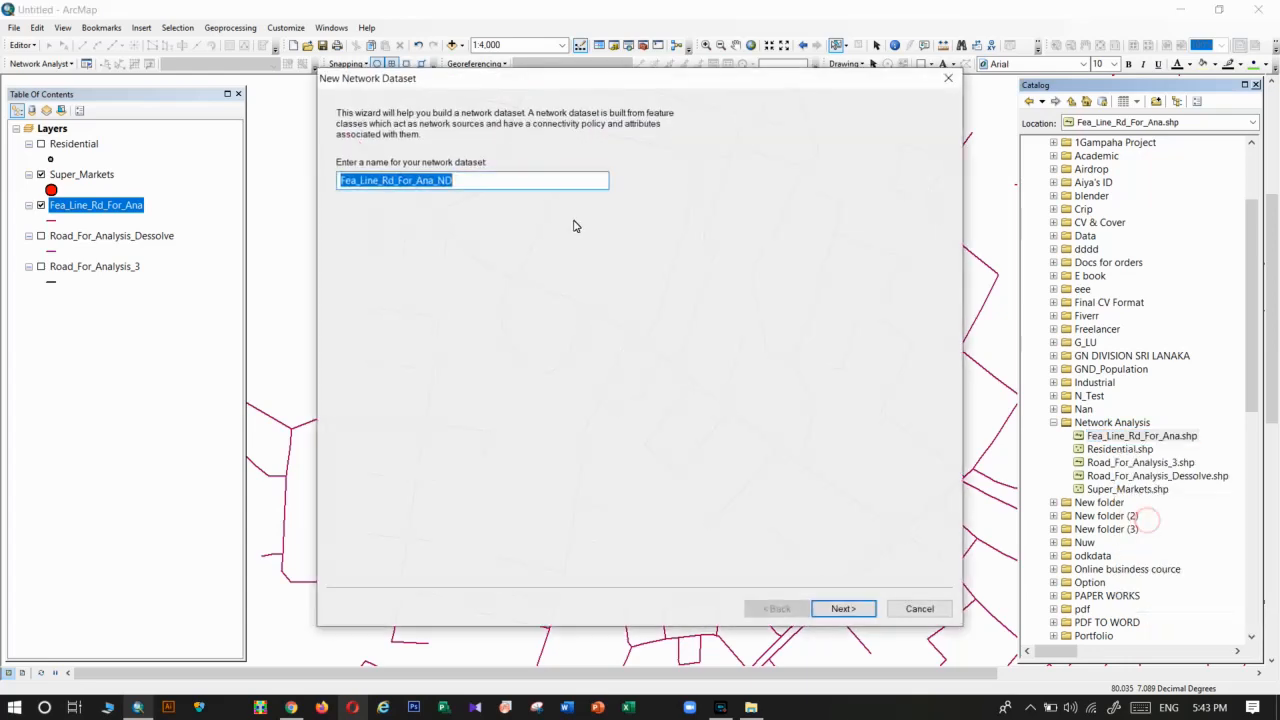
left_click(841, 610)
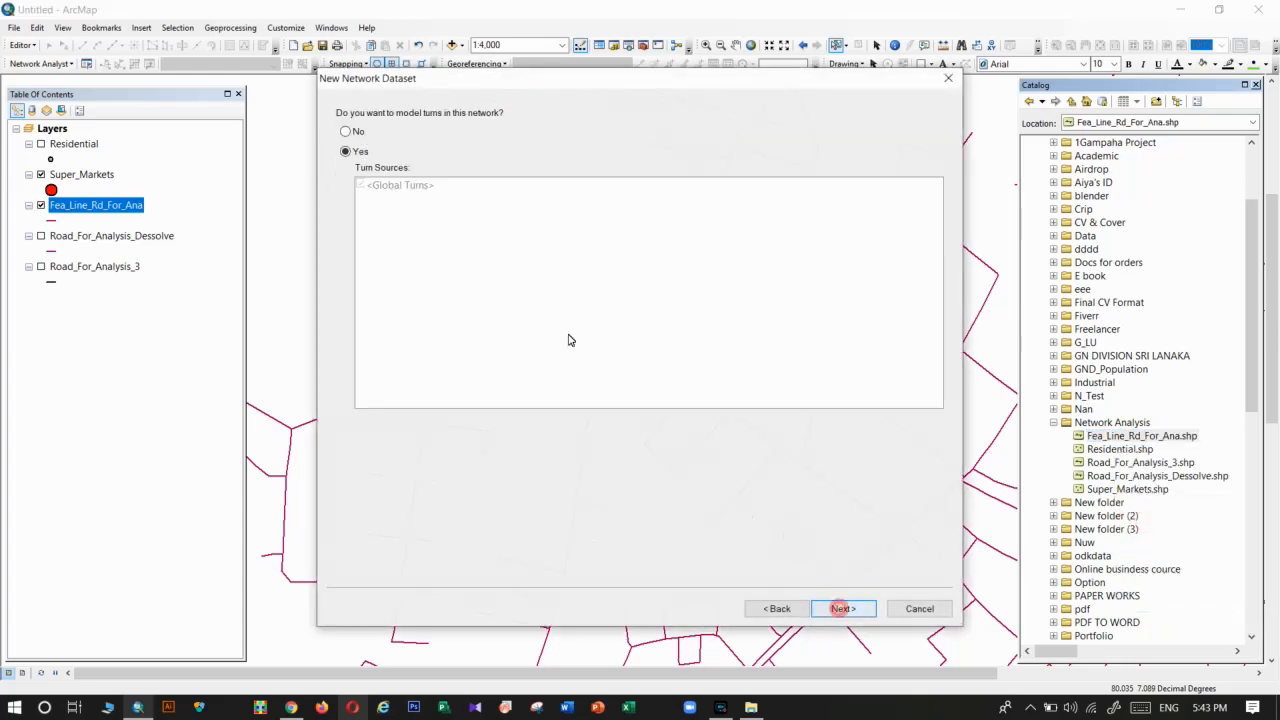
left_click(348, 132)
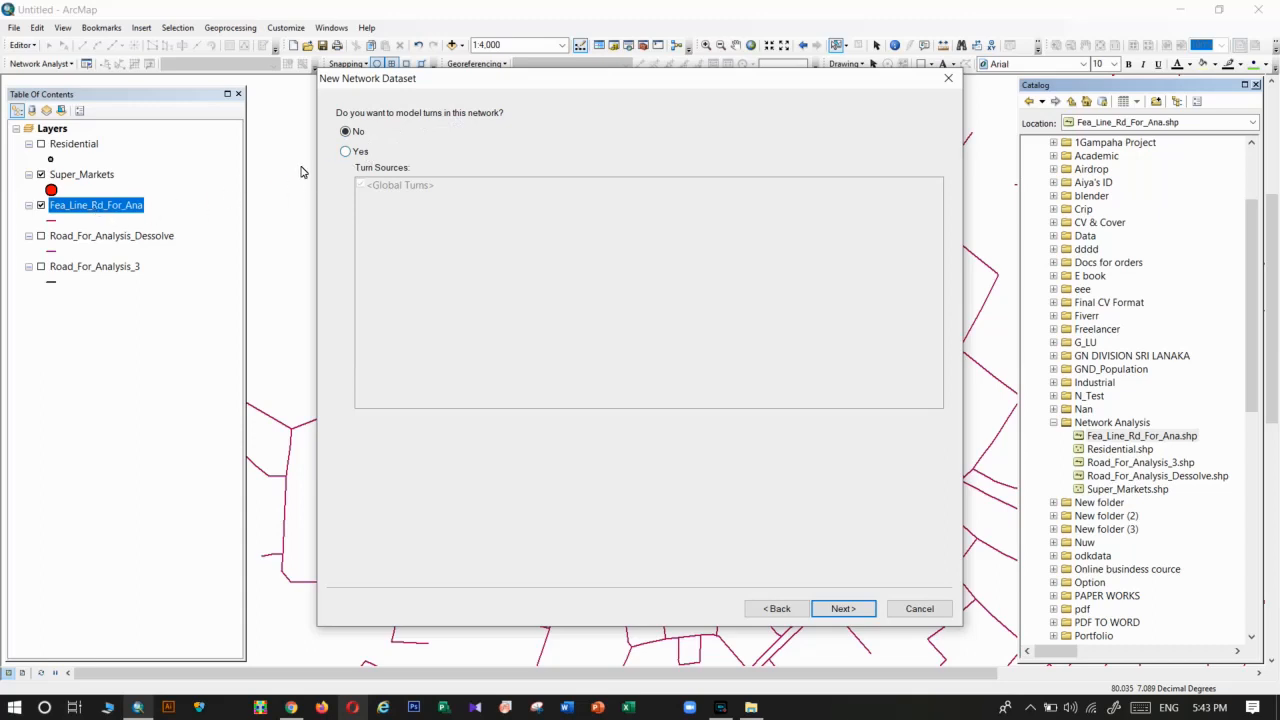
left_click(848, 609)
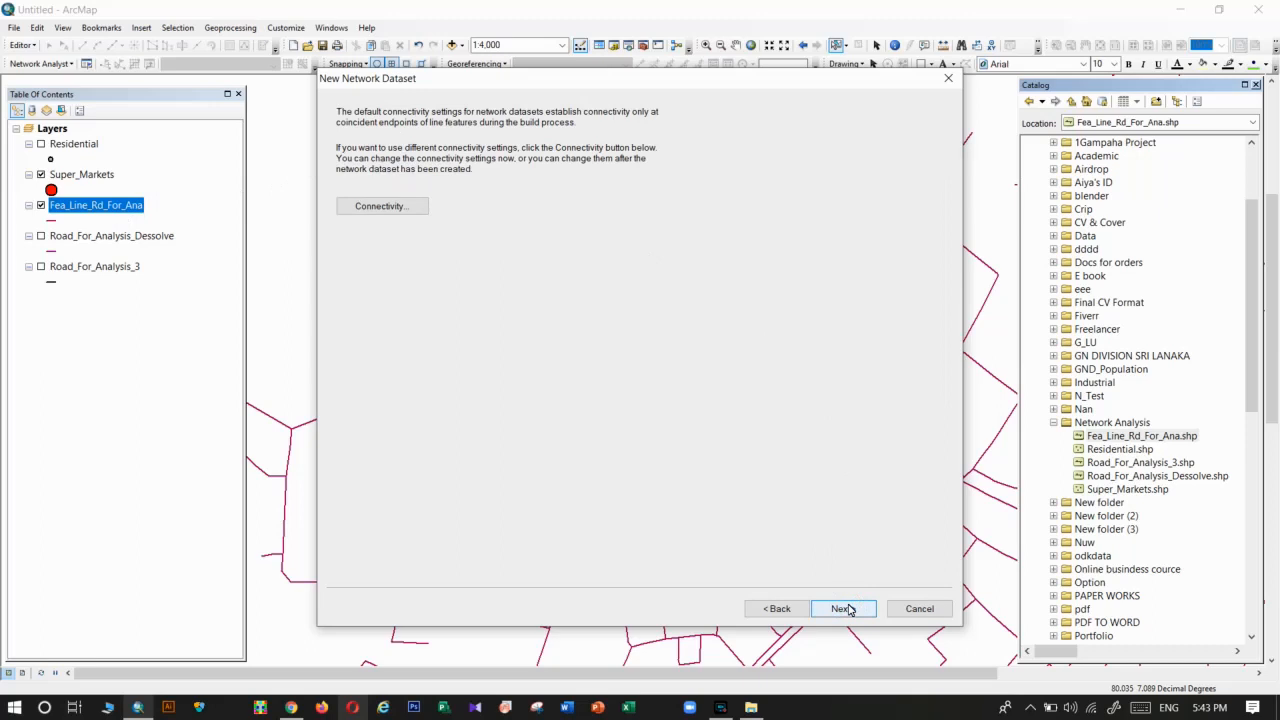
Recheck the turn setting, and keep the default connectivity and None as the elevation model for the network dataset.
left_click(772, 607)
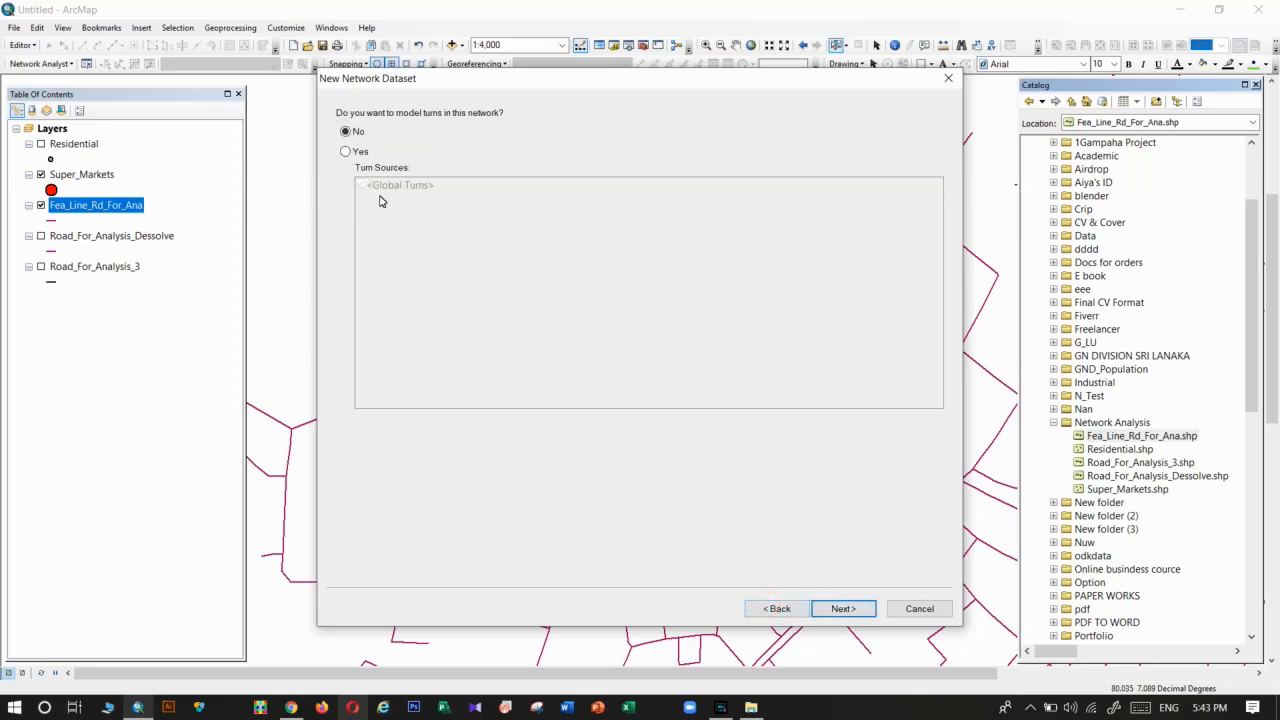
left_click(838, 612)
left_click(834, 608)
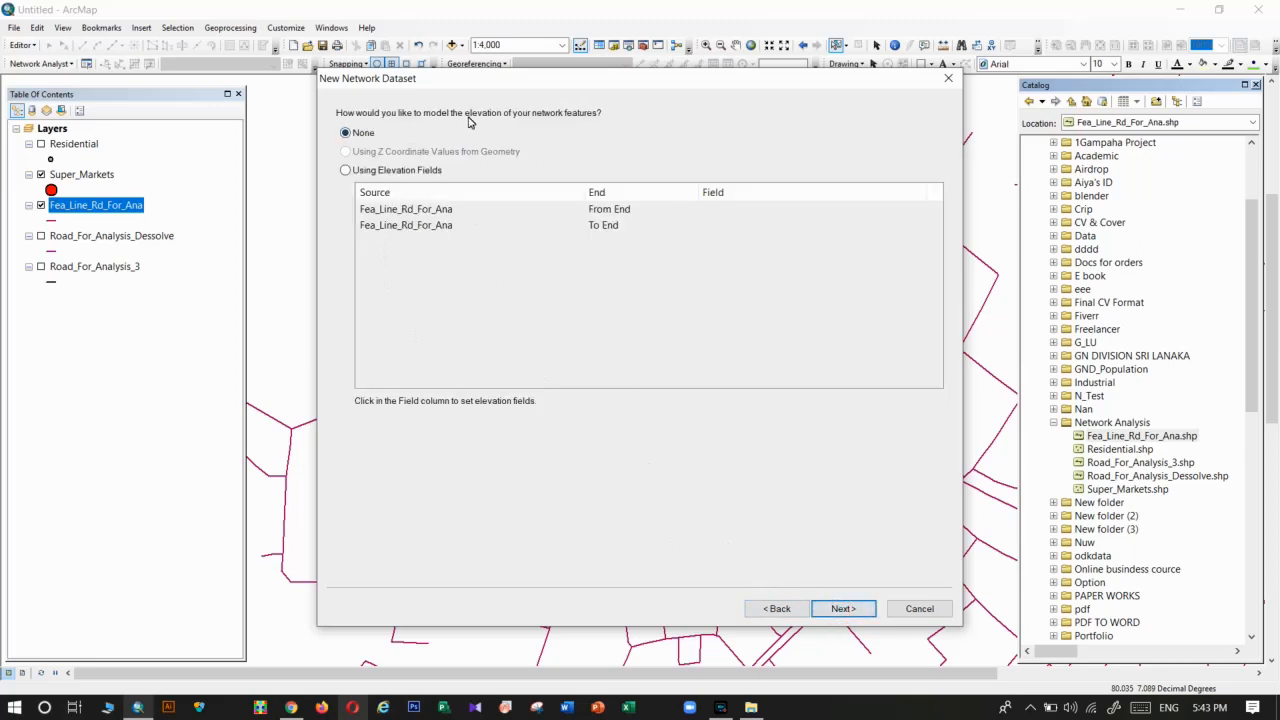
left_click(846, 608)
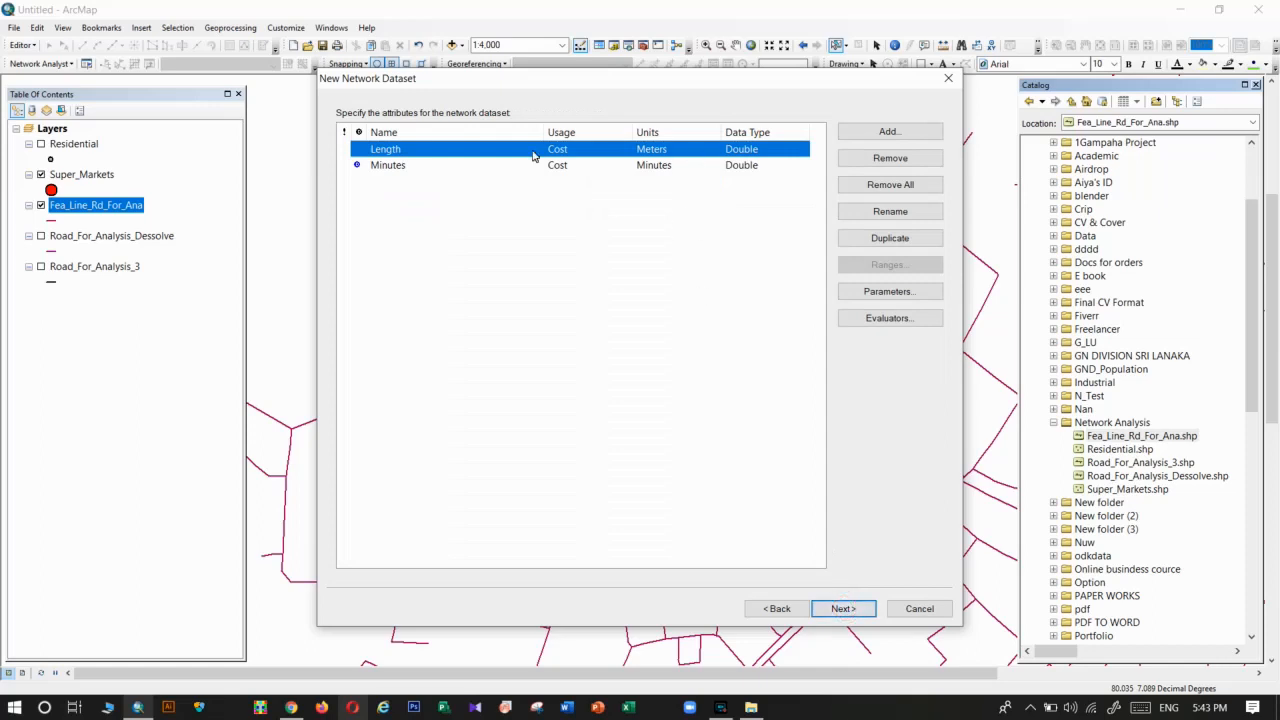
Set the units of the Length cost attribute to Meters and those of the Minutes cost attribute to Minutes.
left_click(700, 150)
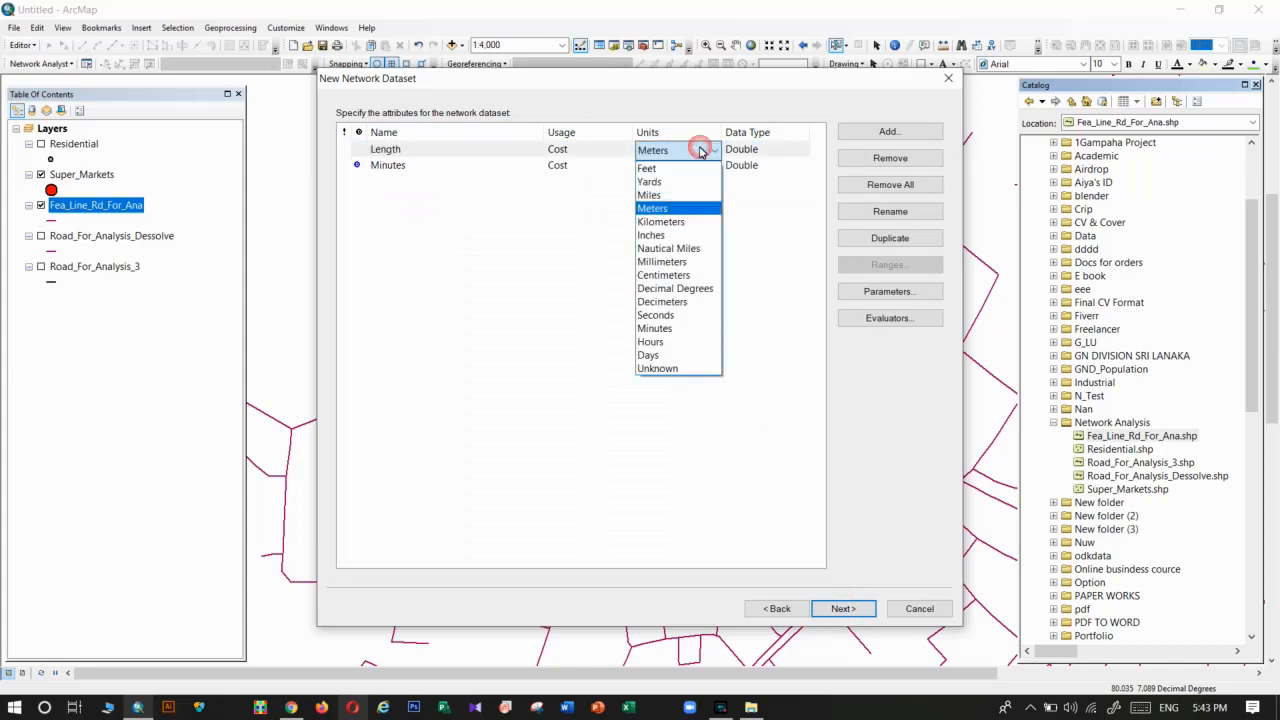
left_click(656, 208)
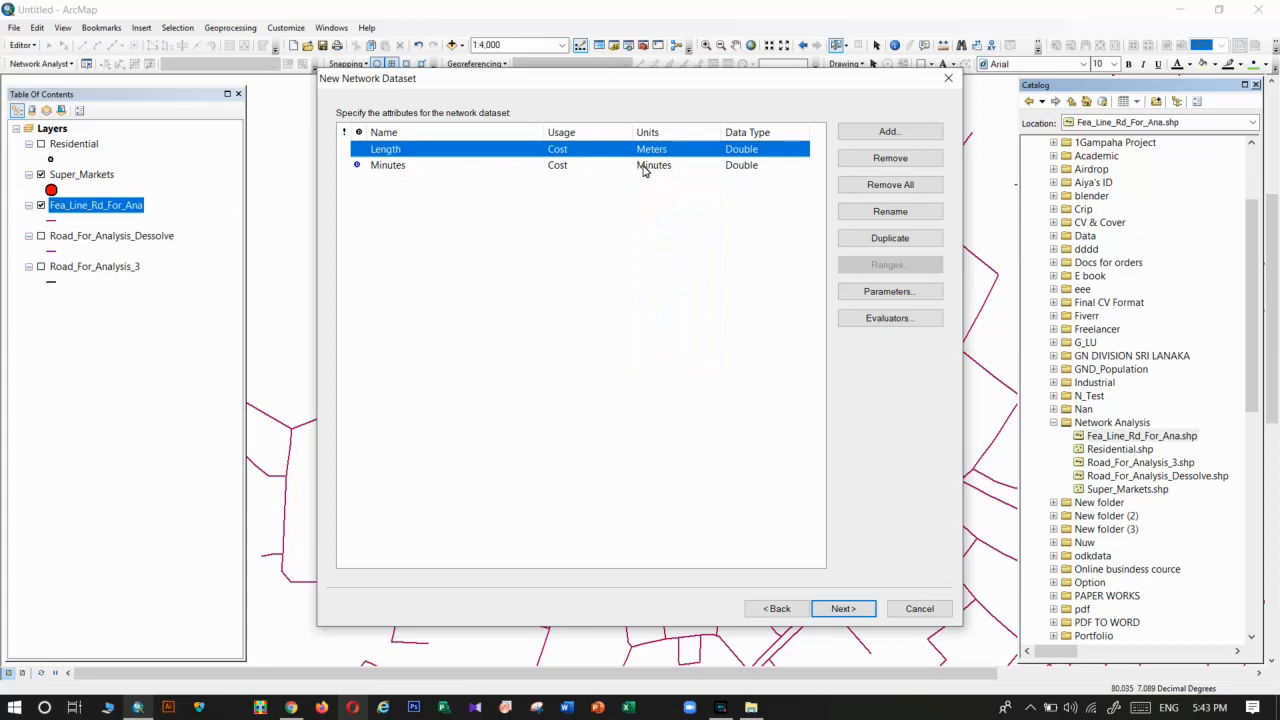
left_click(655, 167)
left_click(656, 167)
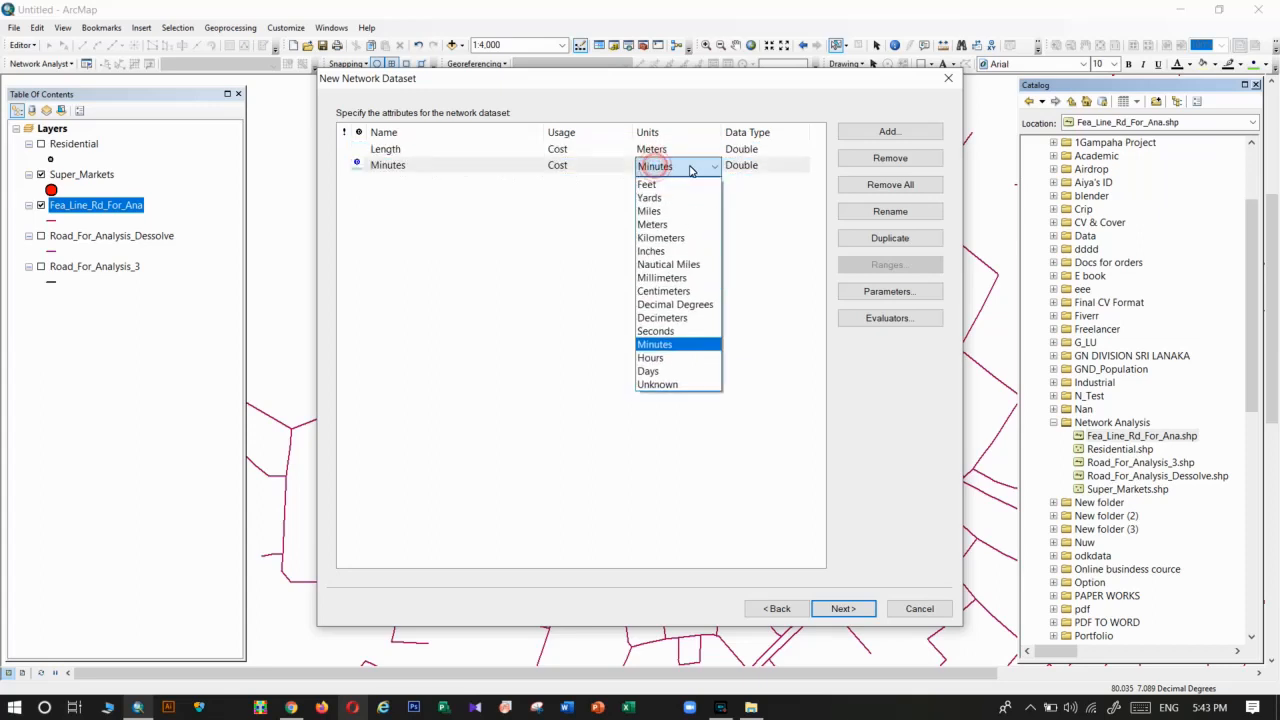
left_click(653, 345)
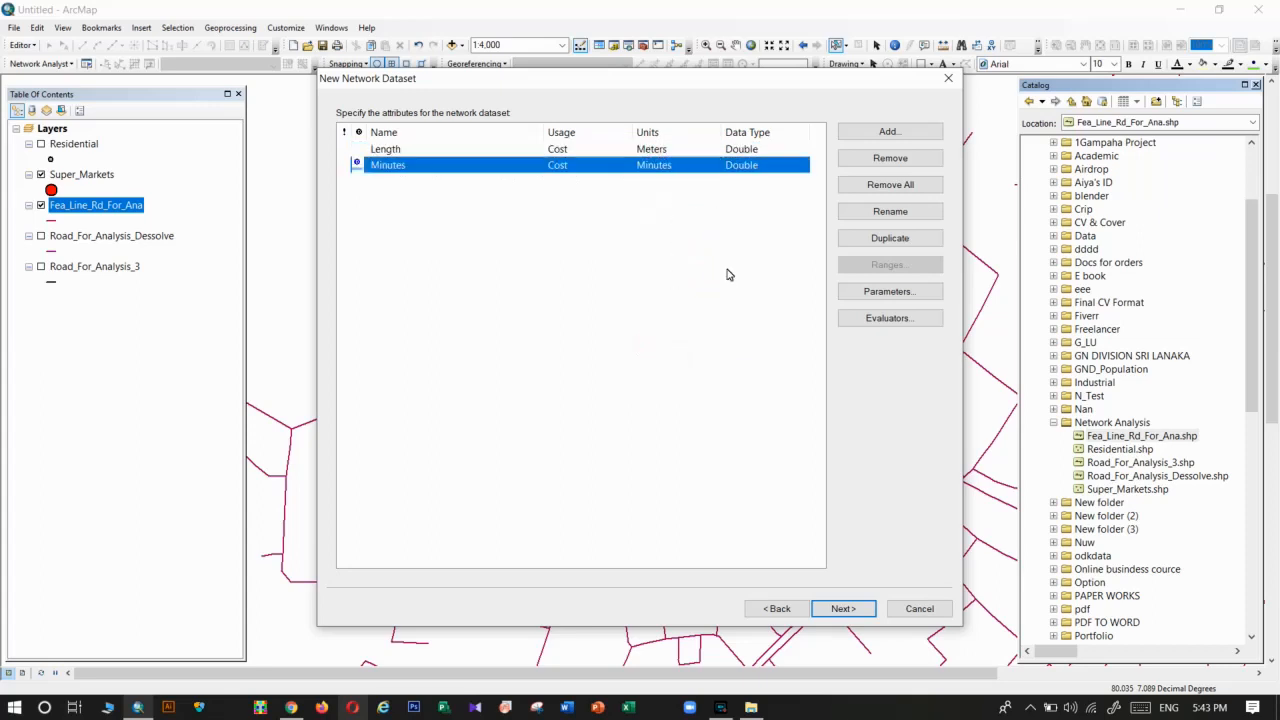
left_click(846, 609)
left_click(848, 610)
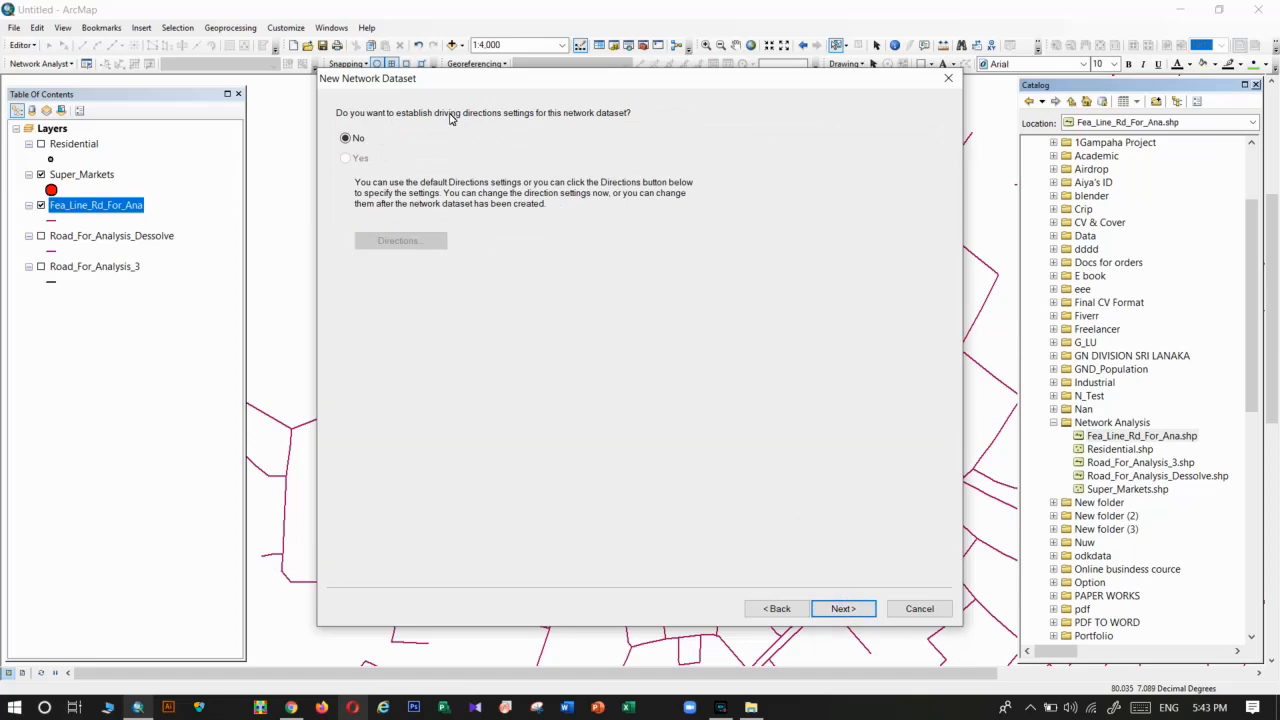
Finish the network dataset without driving directions, build it, and add it with its participating feature classes to the map.
left_click(828, 610)
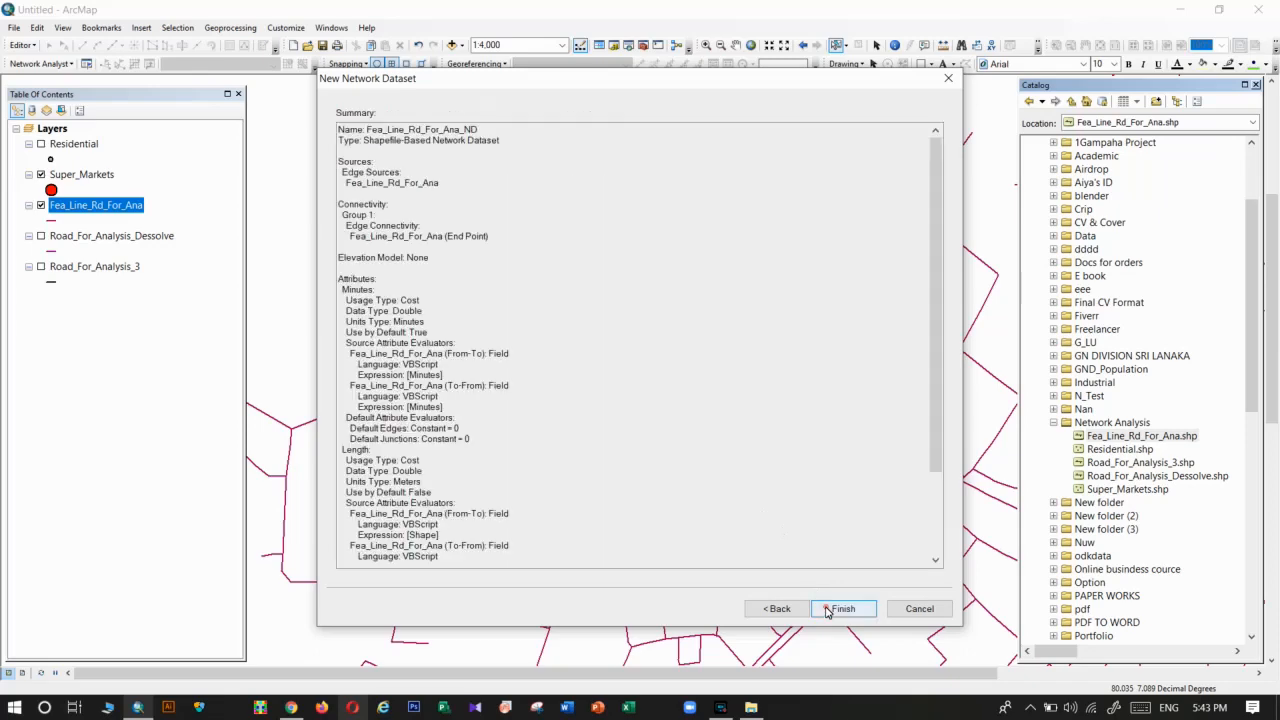
left_click(828, 610)
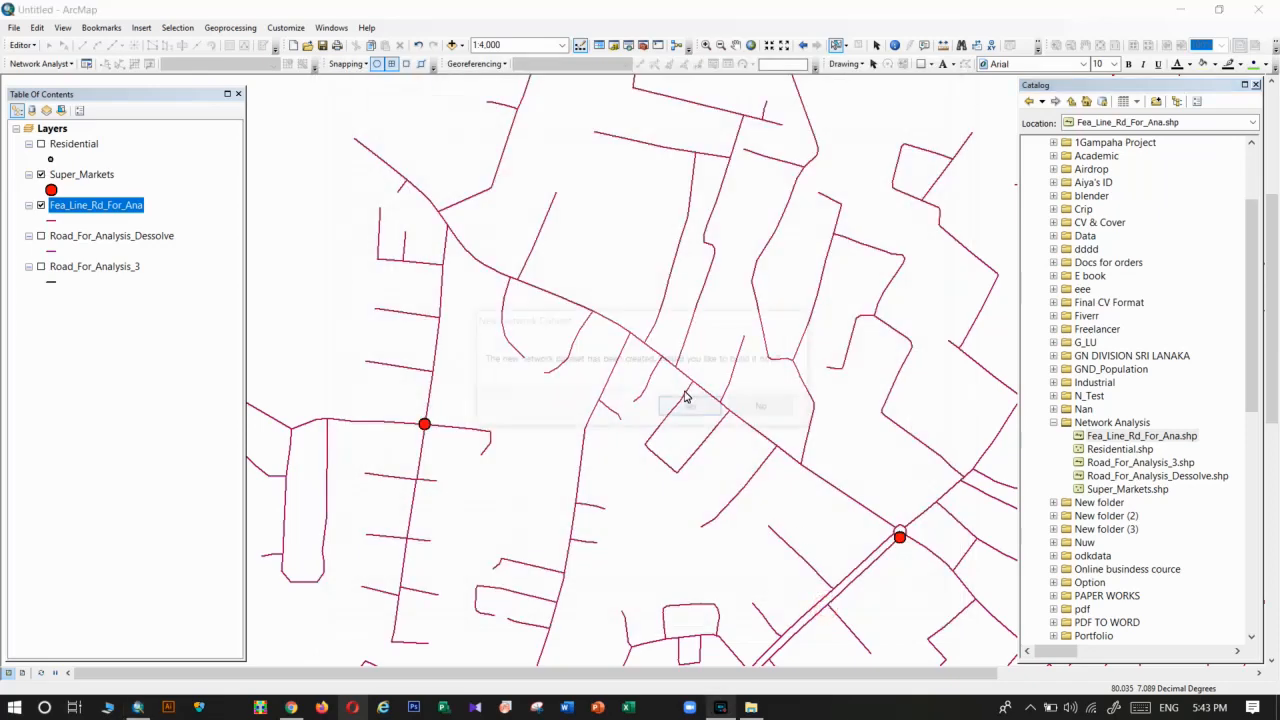
left_click(691, 407)
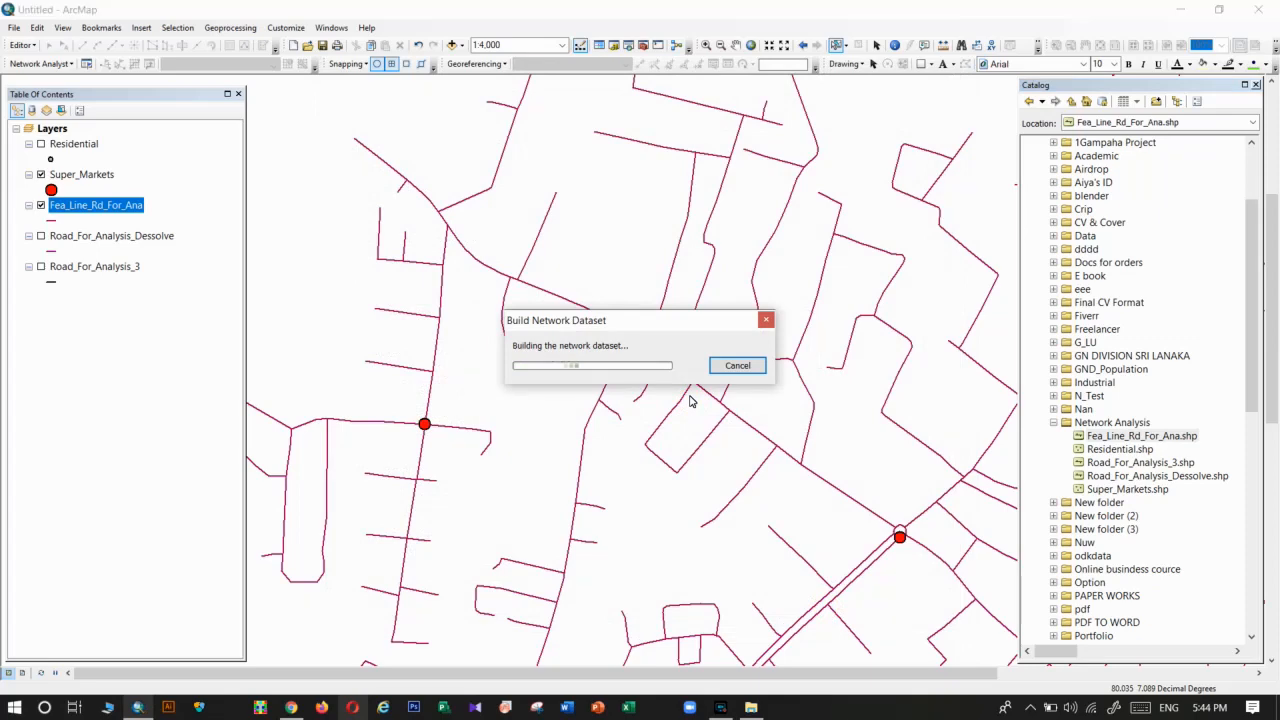
left_click(678, 416)
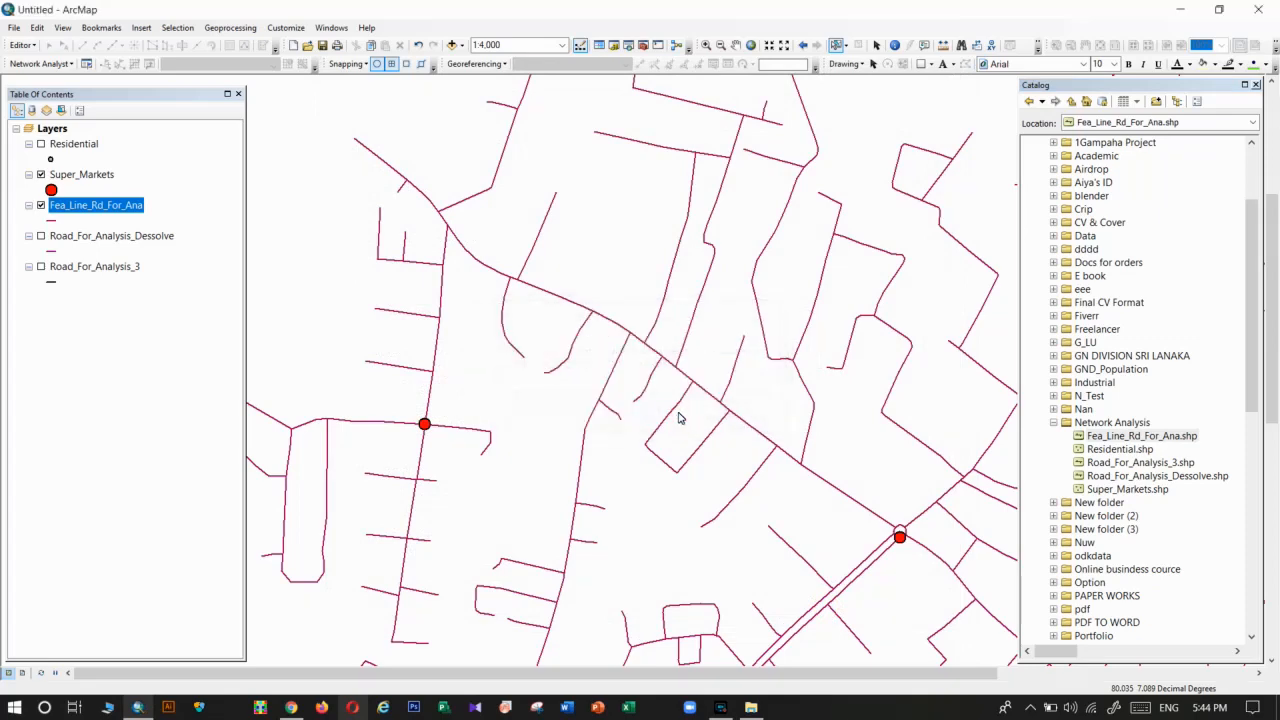
scroll(421, 248, "up", 5)
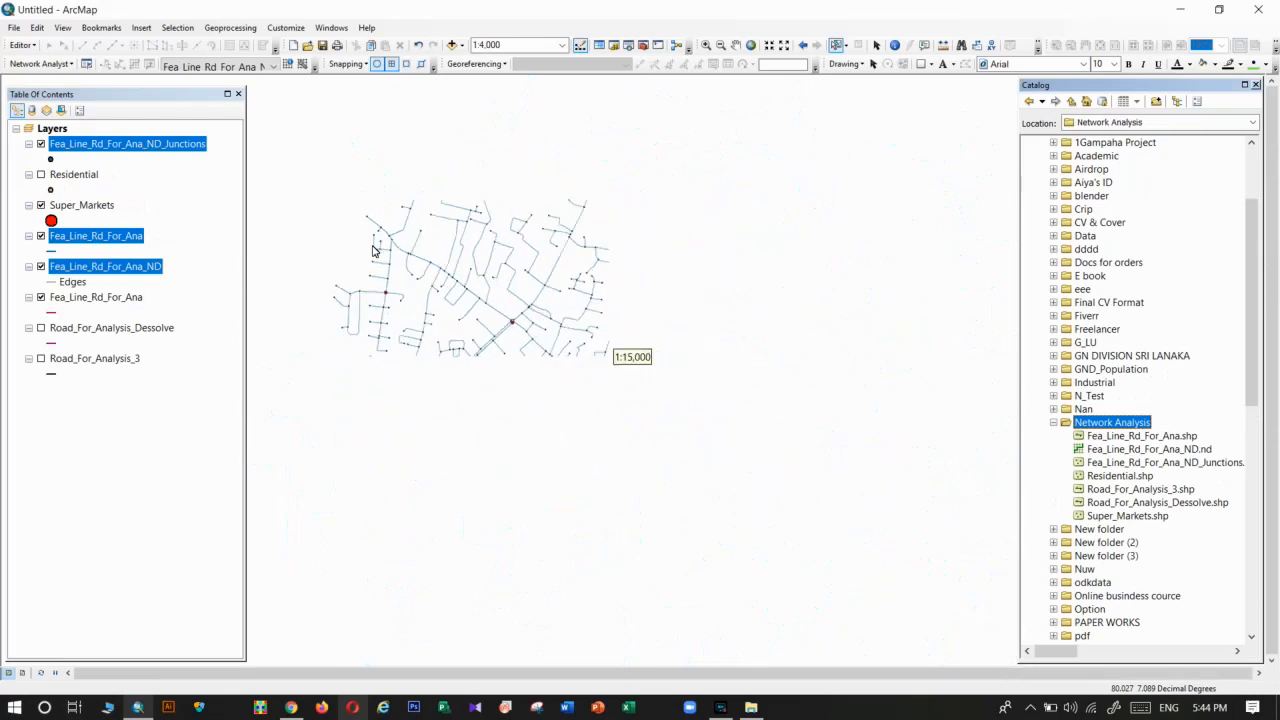
left_click_drag(393, 289, 548, 334)
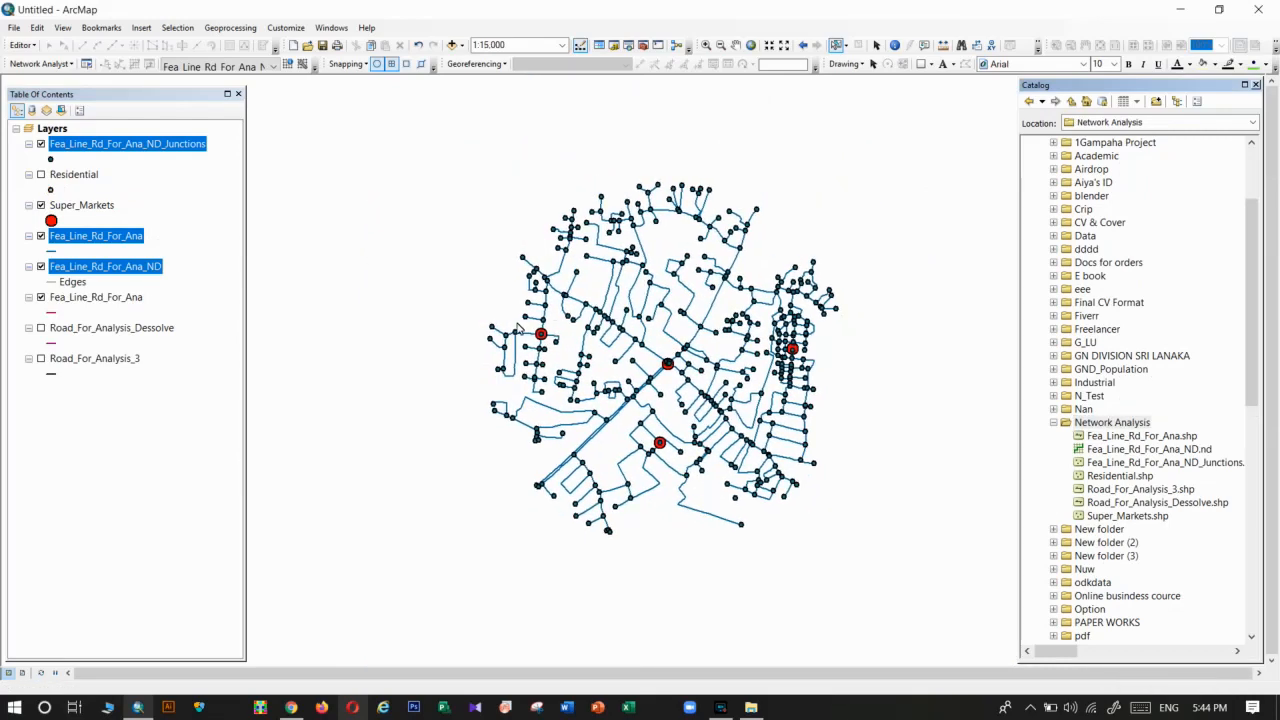
left_click(76, 157)
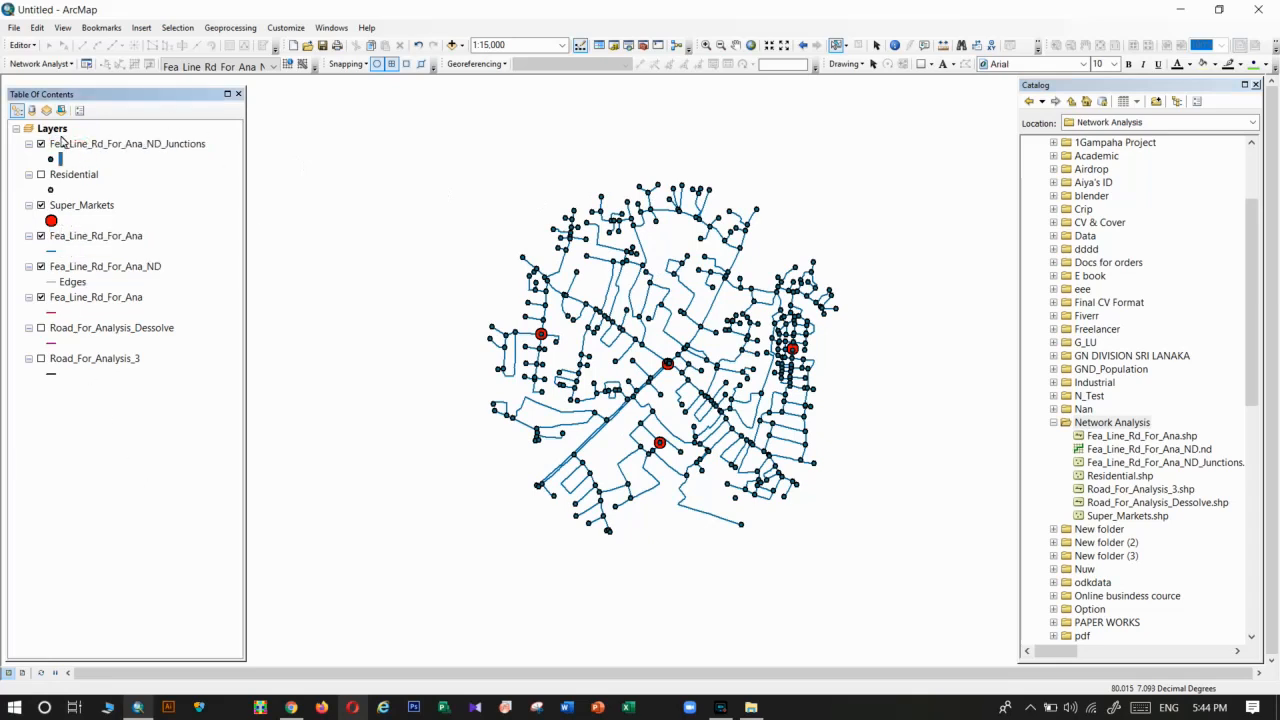
left_click(71, 64)
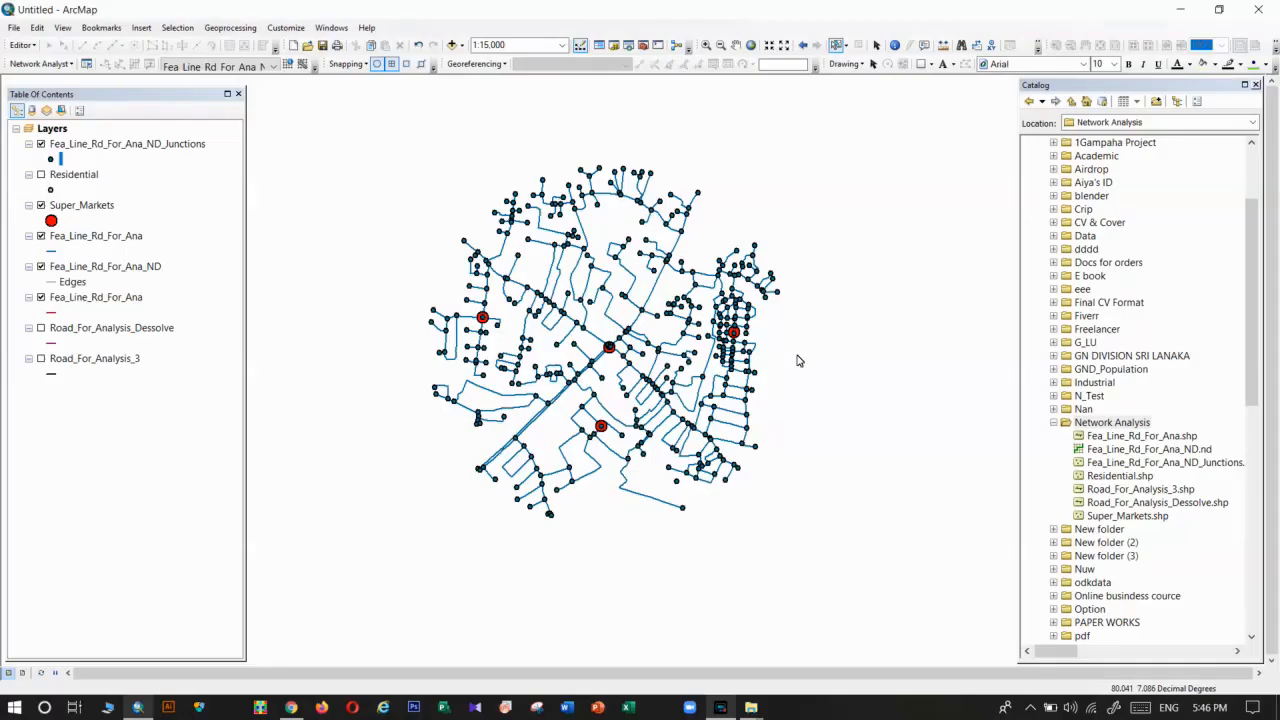
left_click(67, 64)
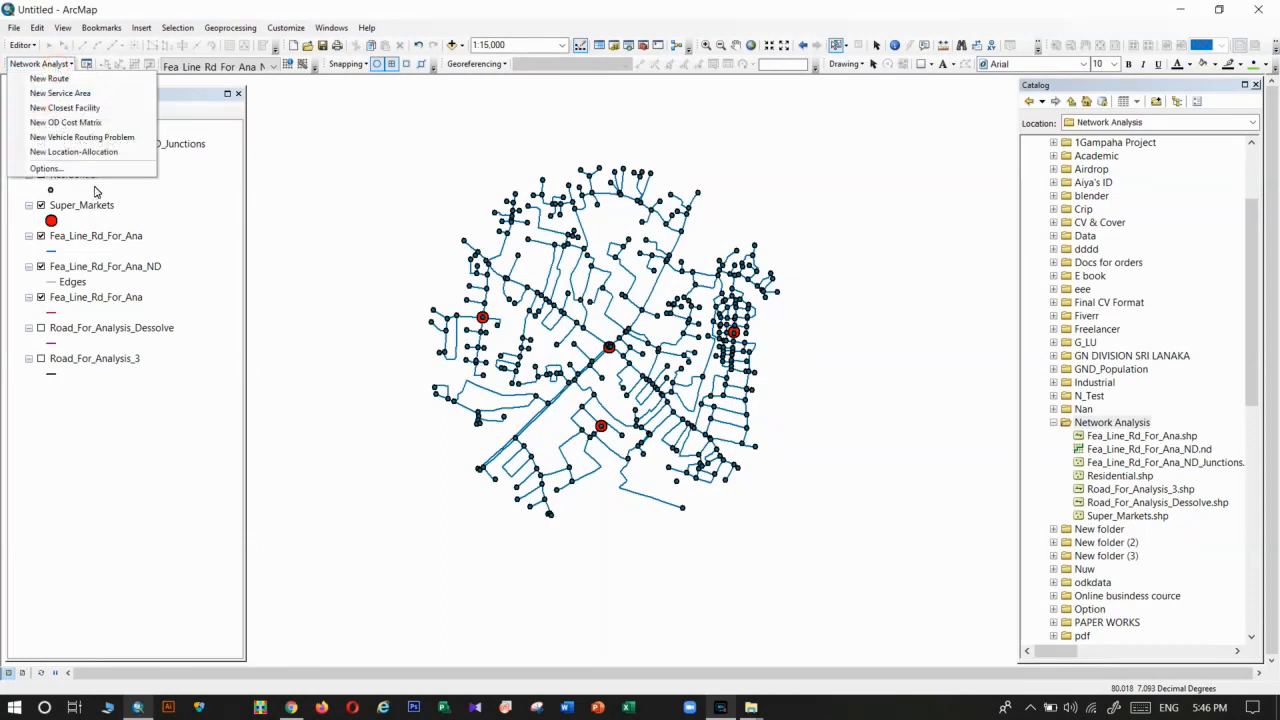
left_click(136, 211)
left_click(143, 189)
left_click(66, 67)
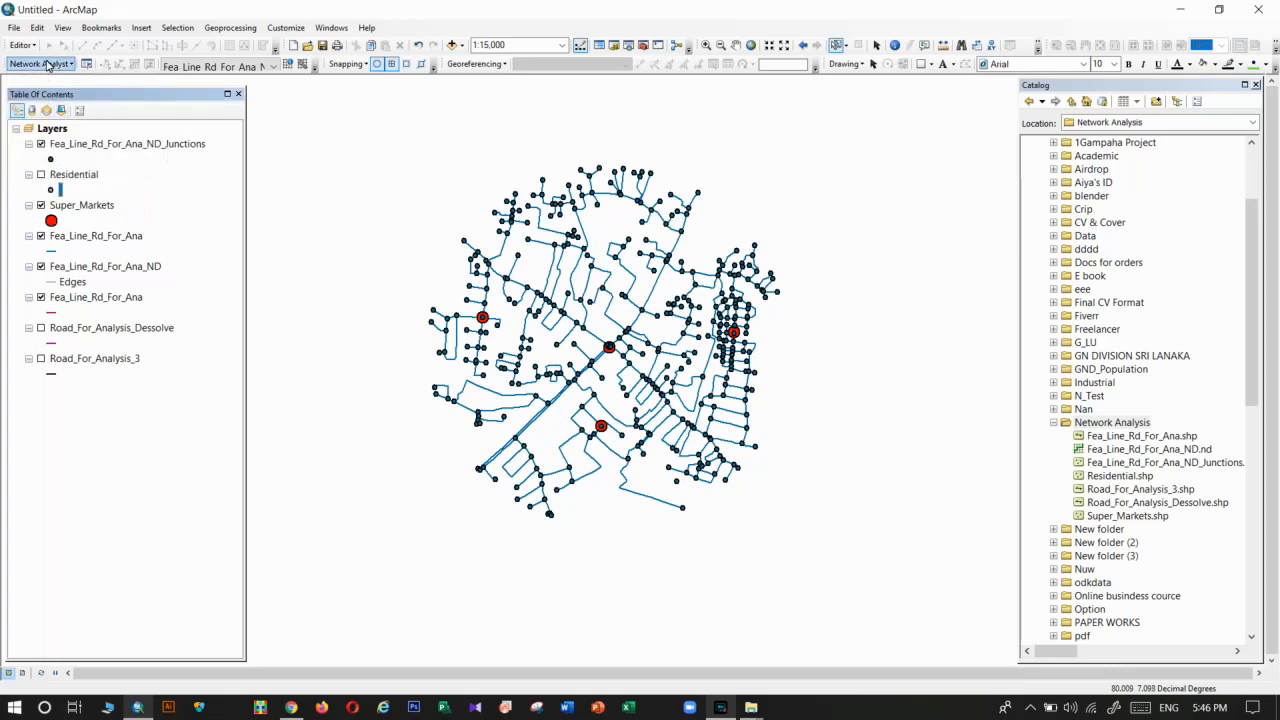
left_click(47, 66)
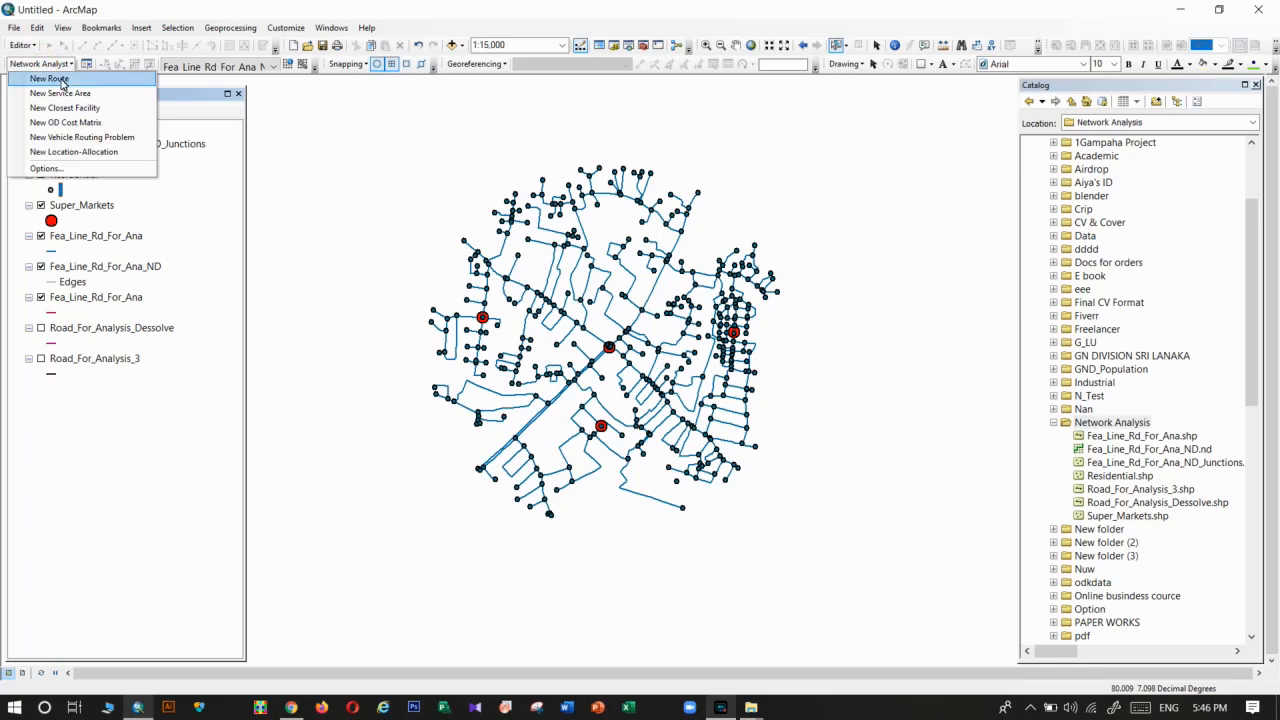
left_click(163, 190)
left_click(60, 64)
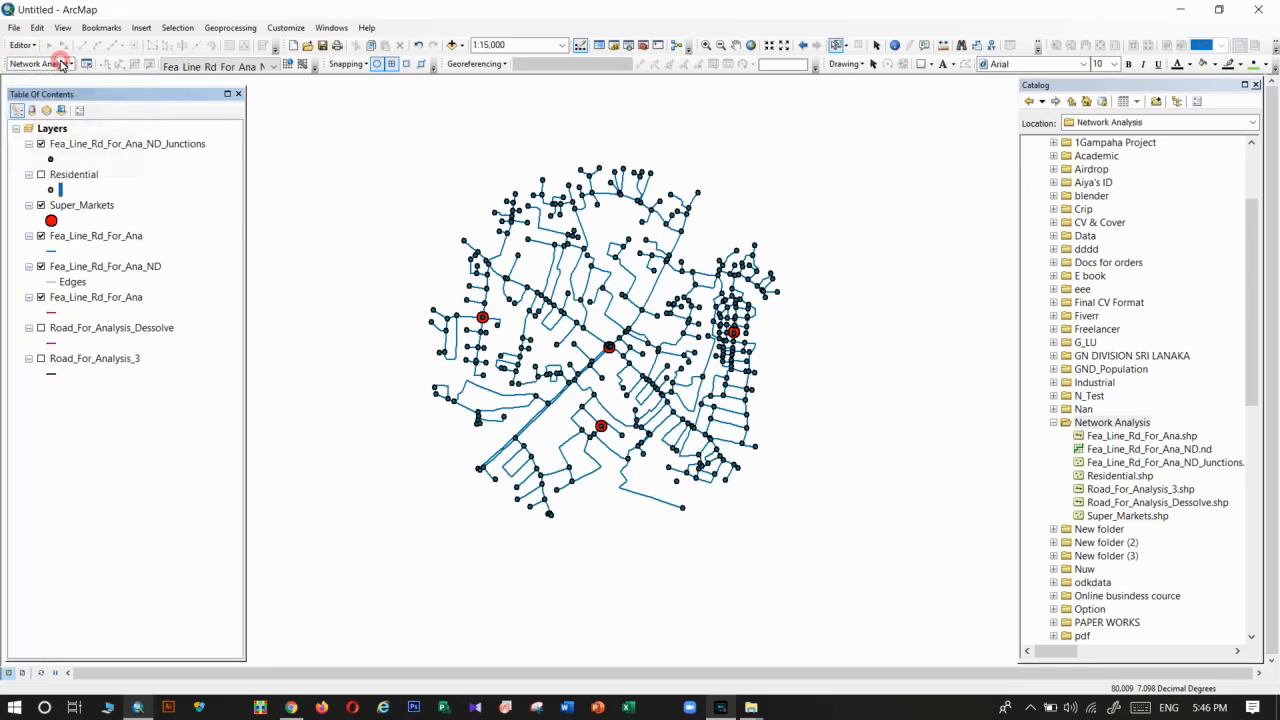
left_click(120, 207)
left_click(100, 205)
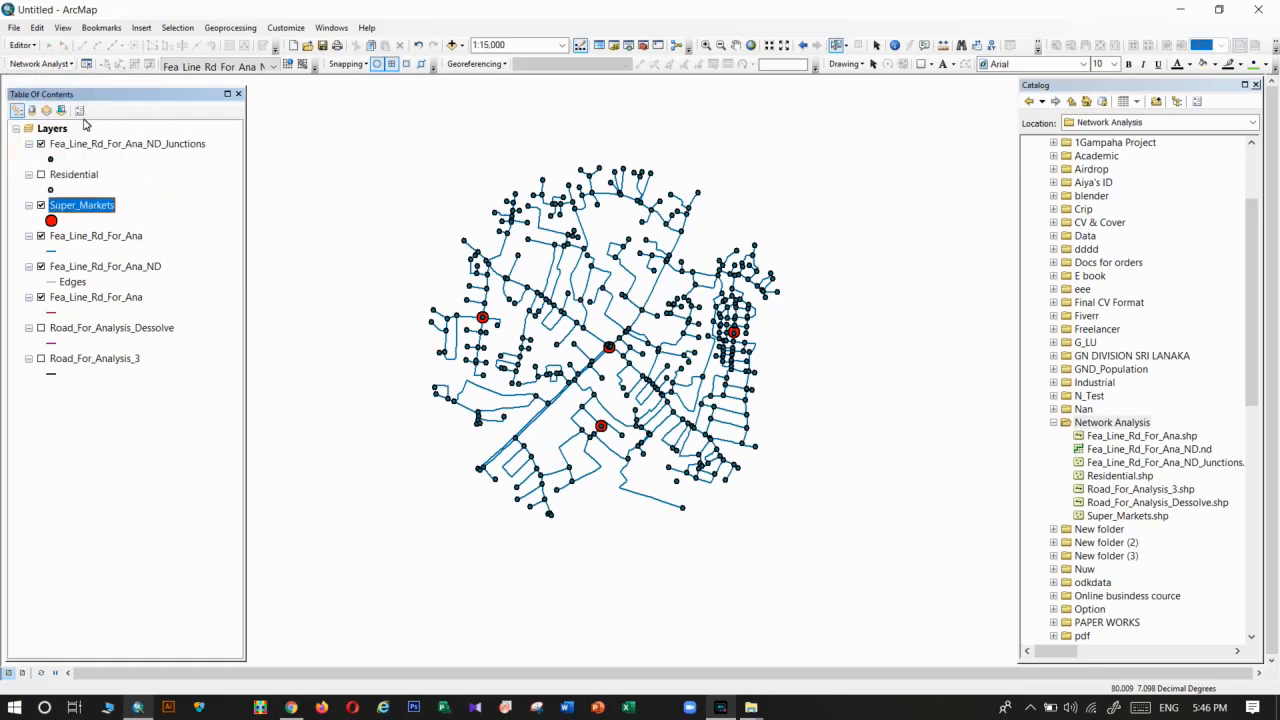
left_click(58, 64)
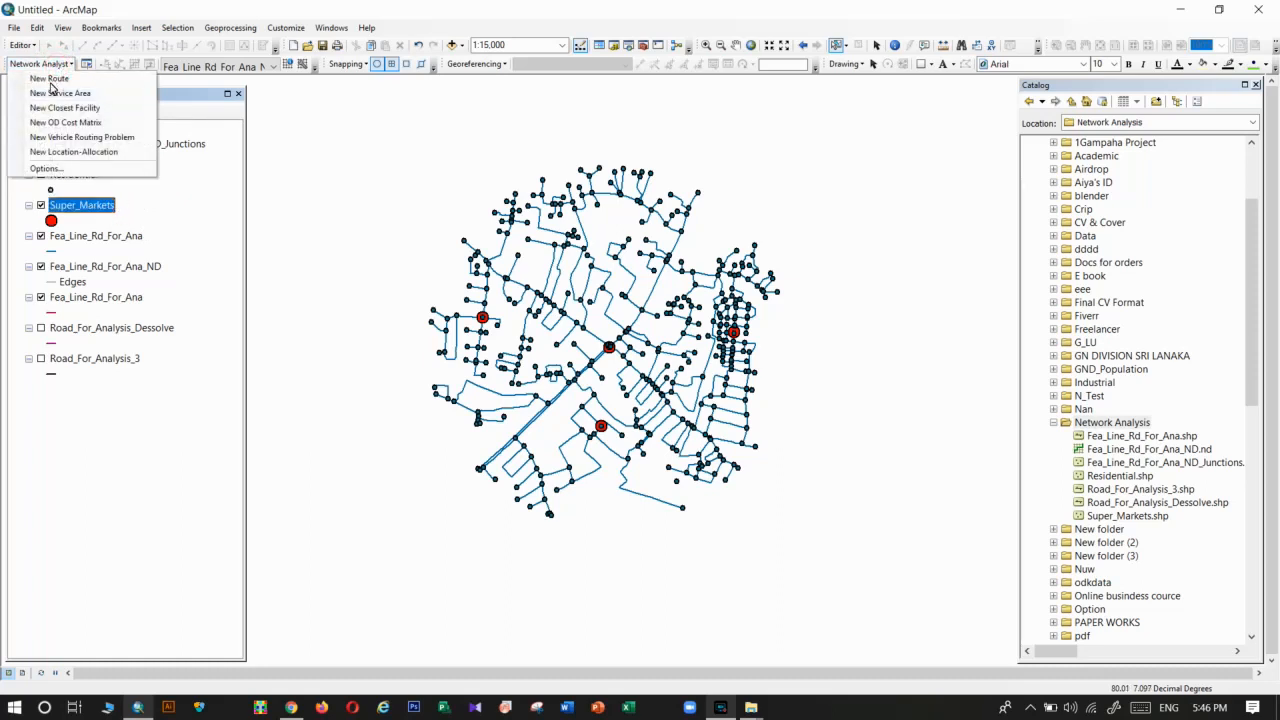
left_click(147, 234)
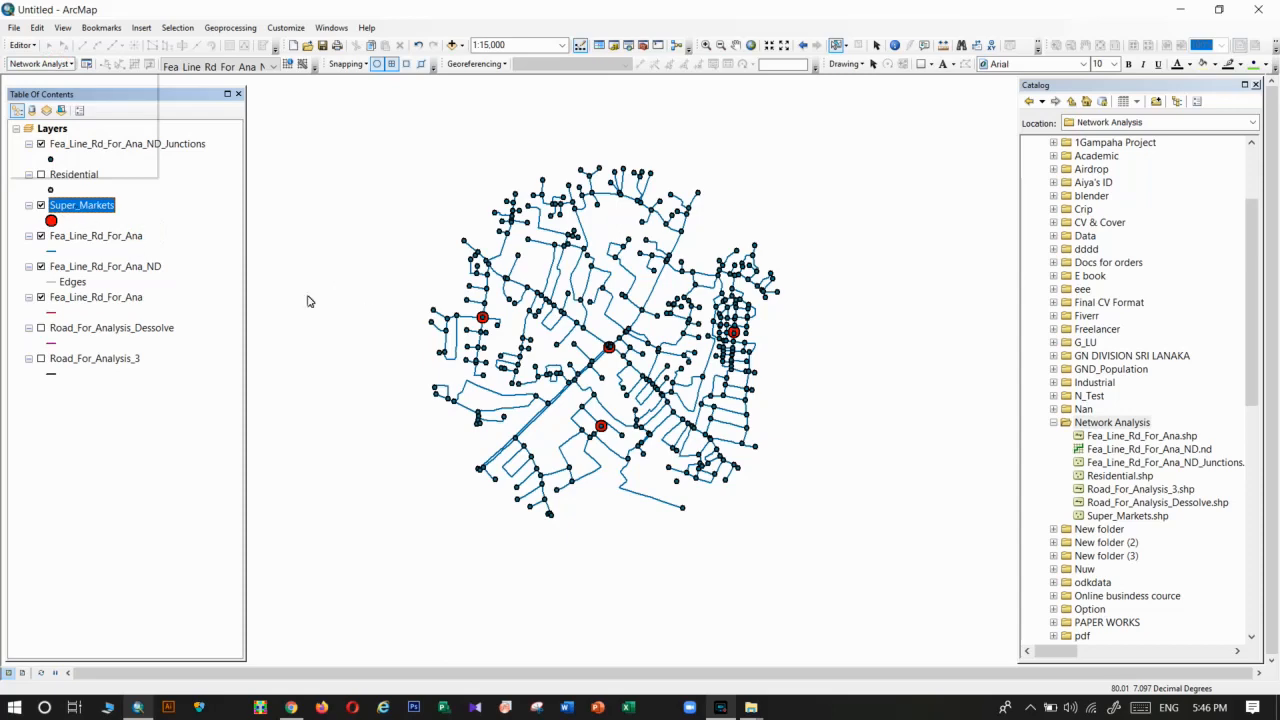
Hide the Fea_Line_Rd_For_Ana_ND_Junctions layer and select the Super_Markets layer.
left_click(65, 237)
left_click(41, 144)
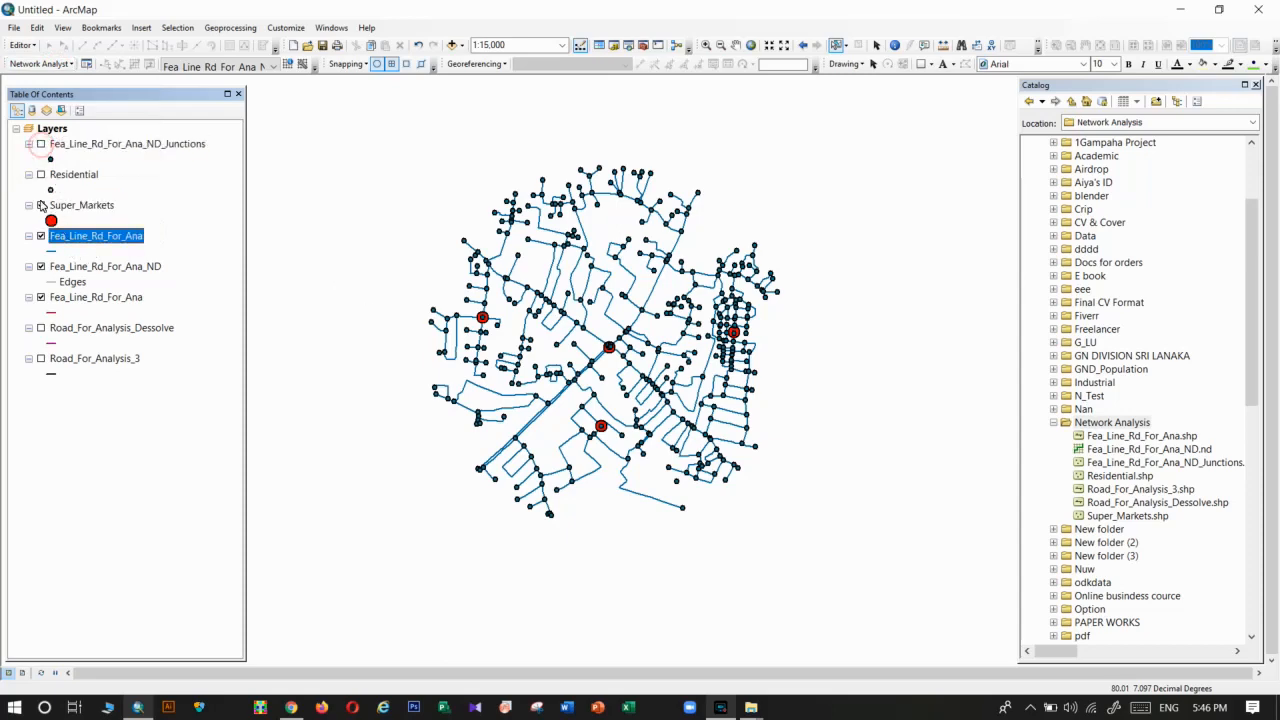
left_click(78, 206)
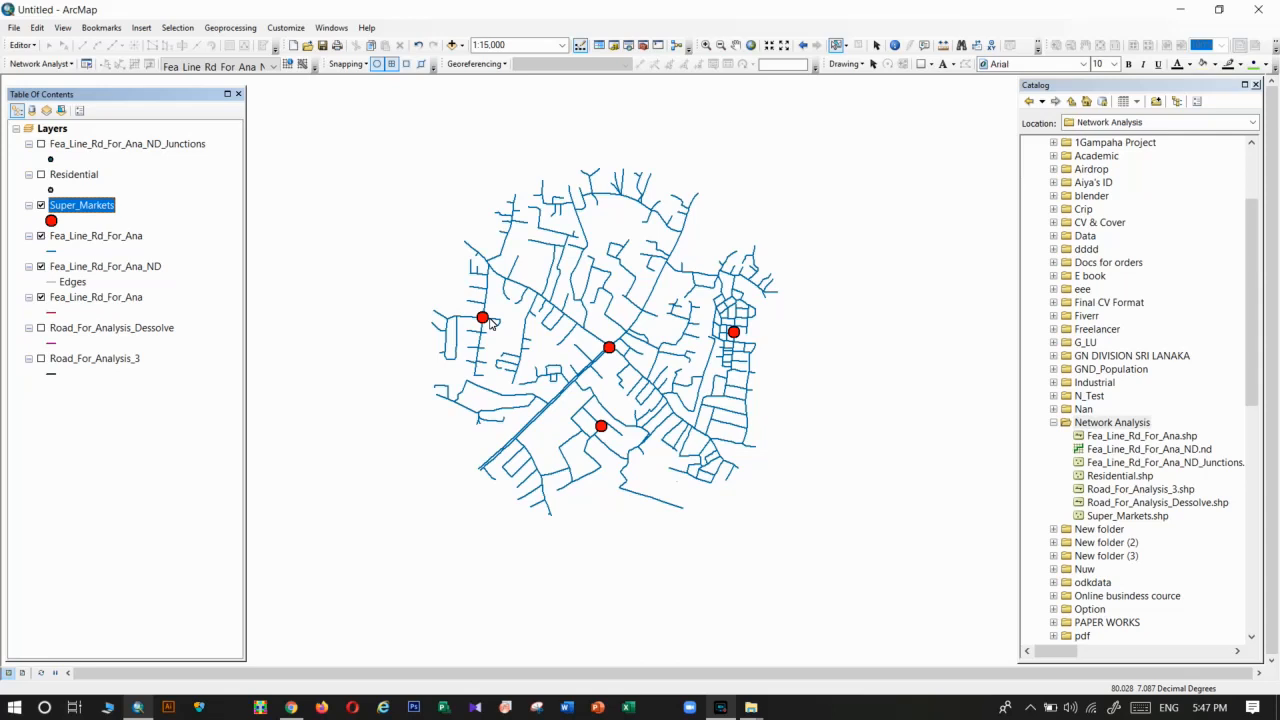
Create a new Route analysis layer on the road network and open the Network Analyst window for it.
left_click(64, 65)
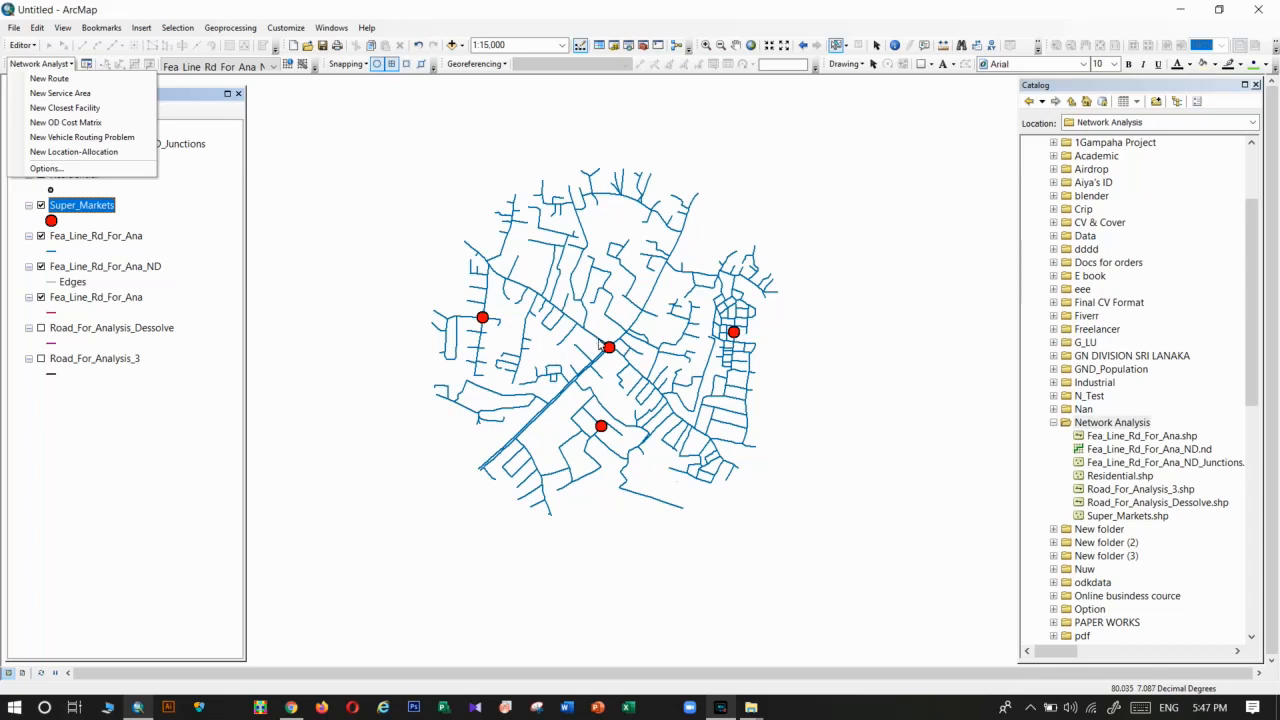
left_click(199, 224)
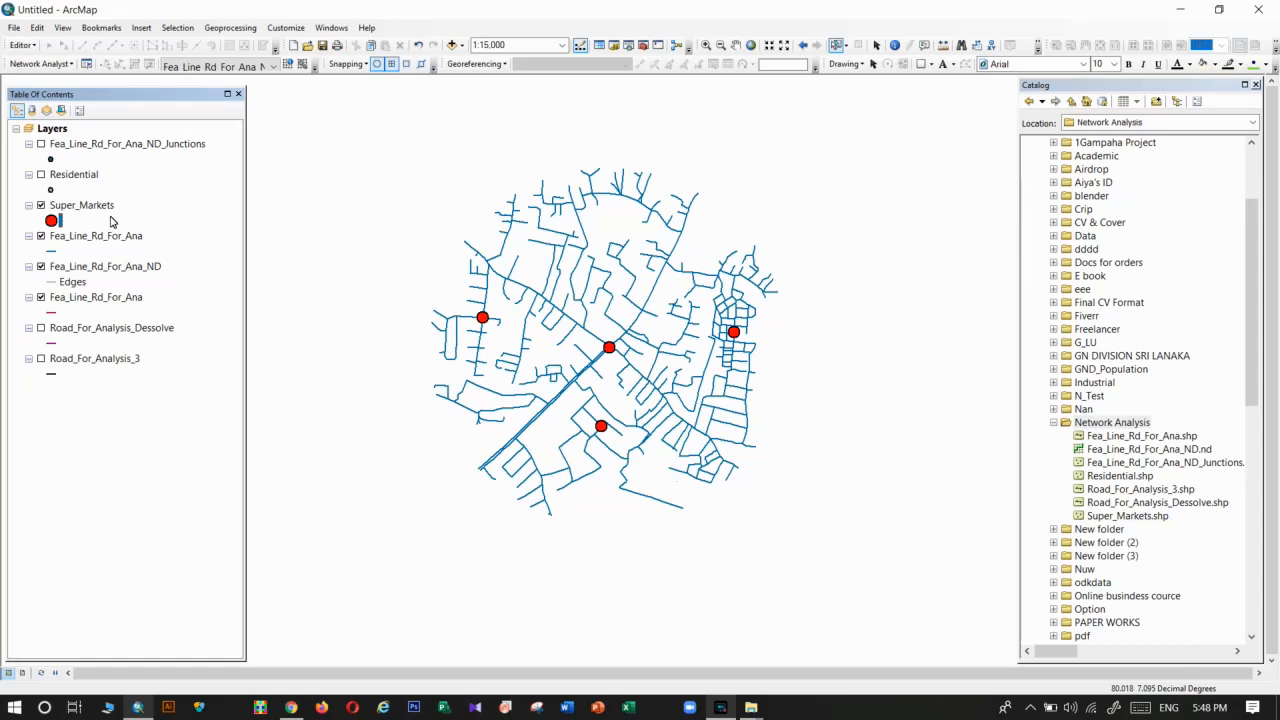
left_click(70, 68)
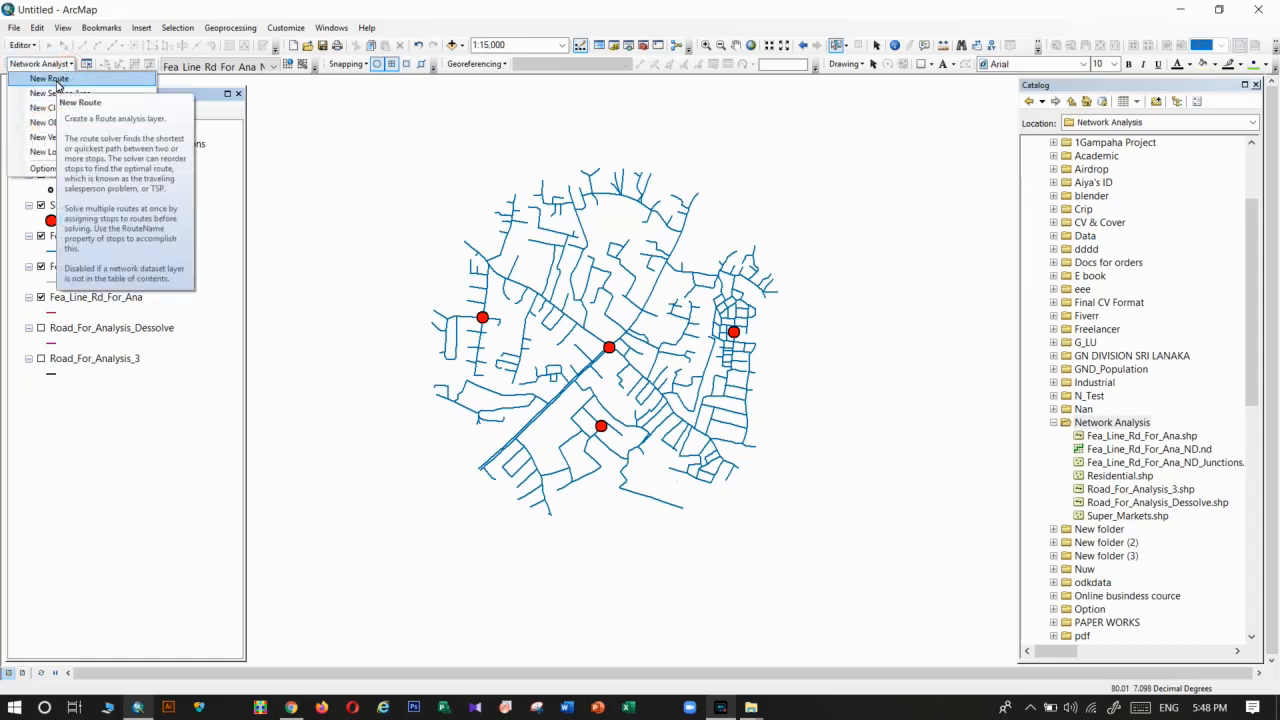
left_click(57, 79)
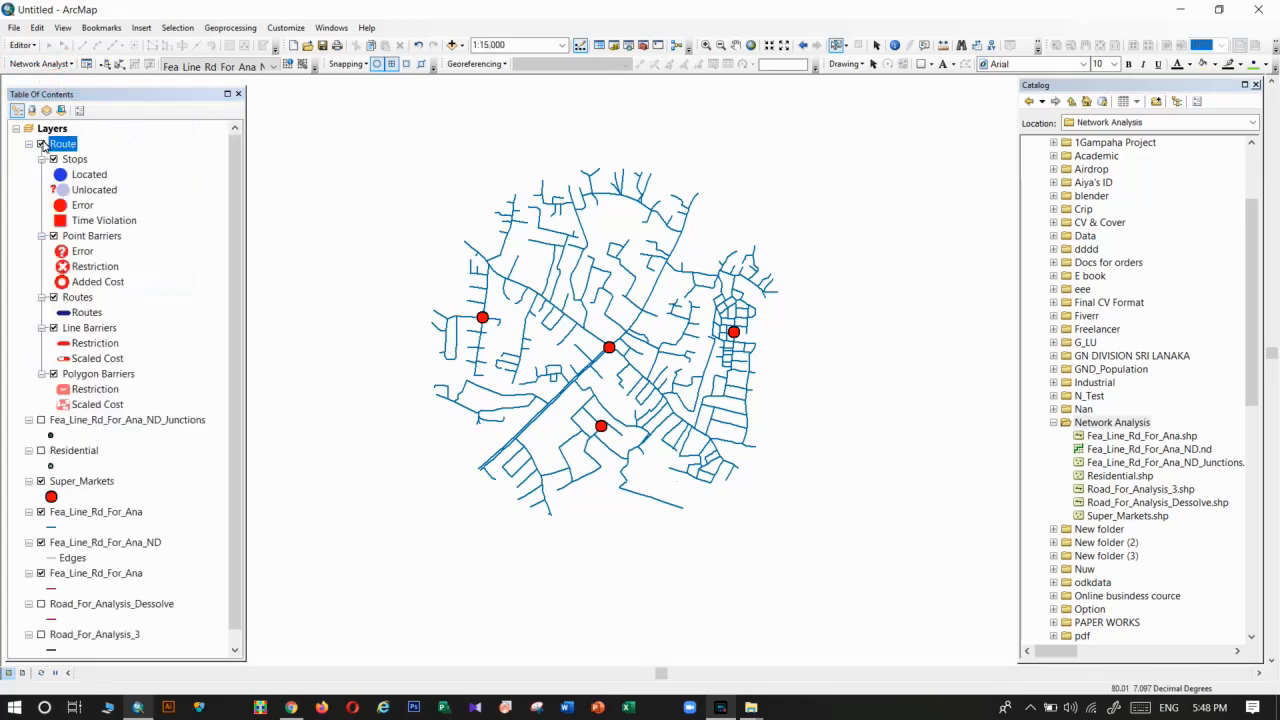
left_click(86, 65)
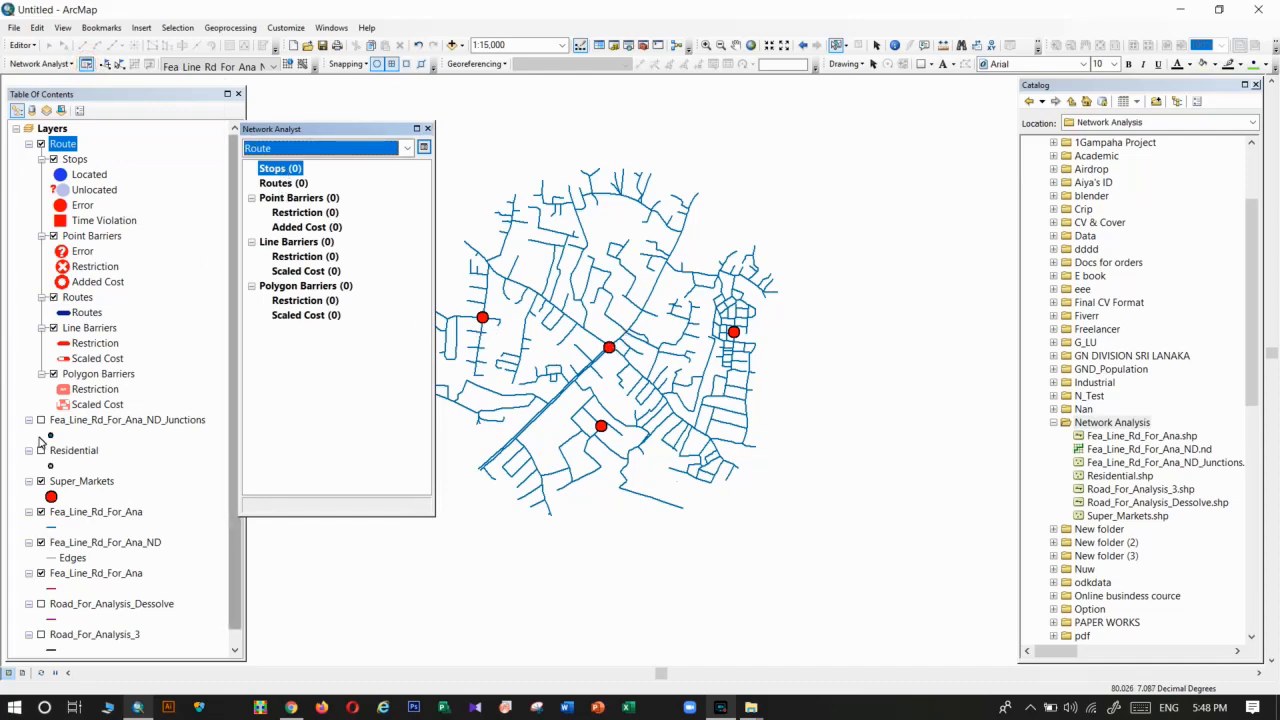
right_click(270, 172)
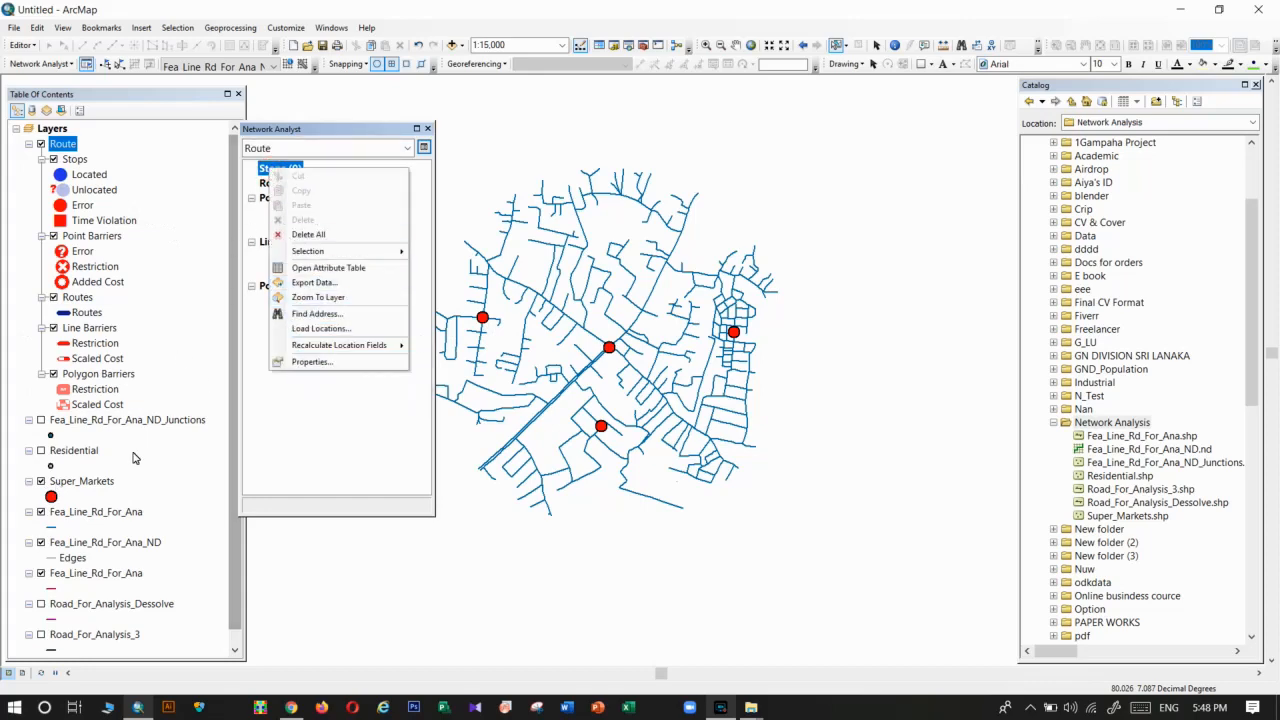
left_click(296, 328)
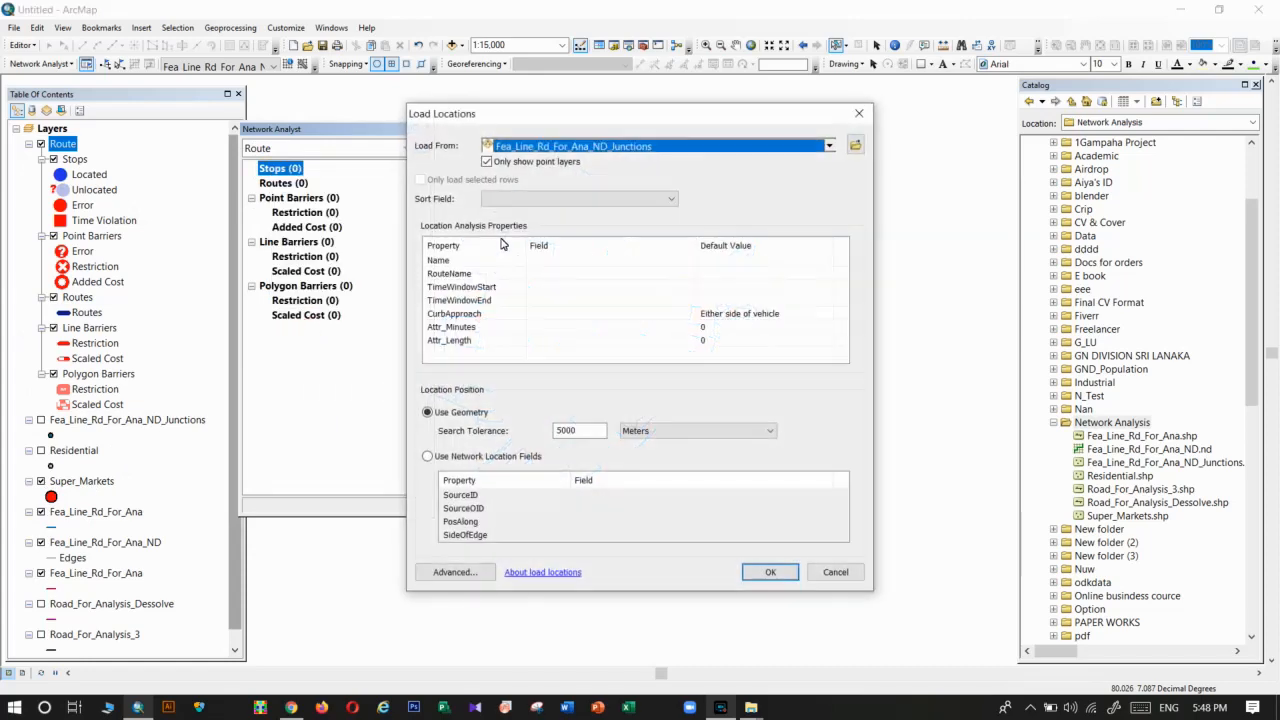
left_click(590, 147)
left_click(528, 236)
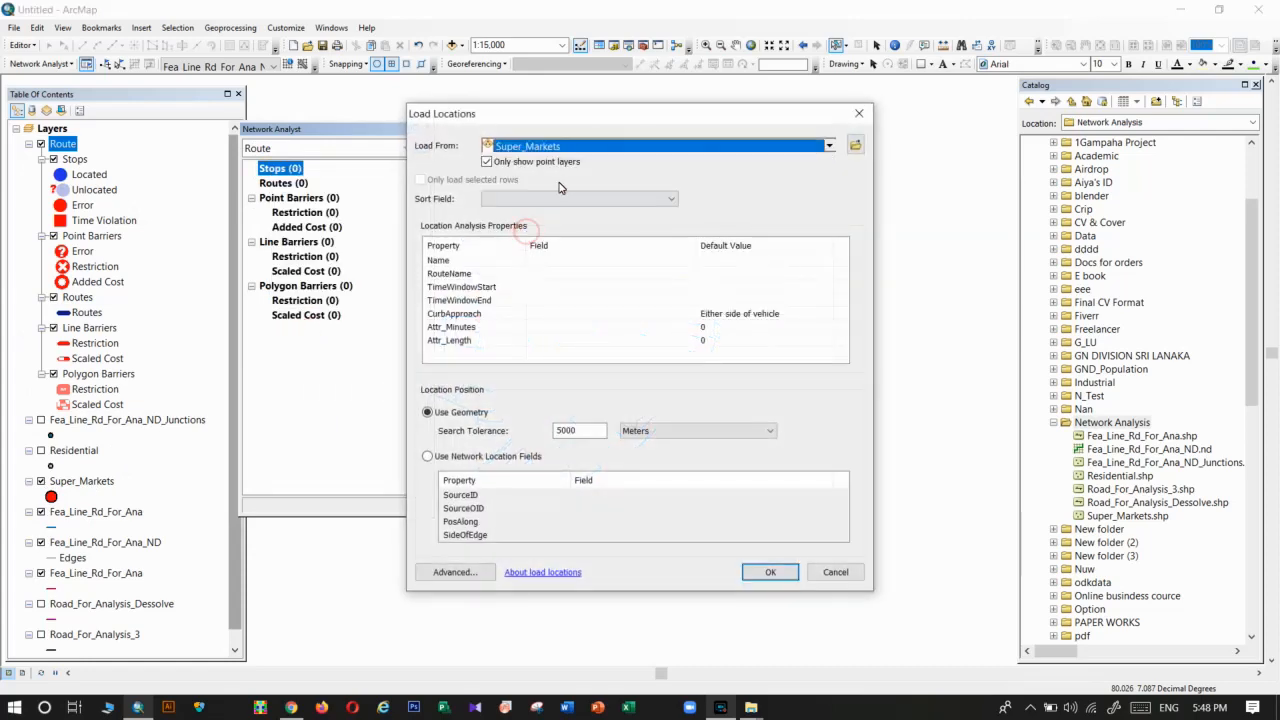
left_click(578, 433)
double_click(579, 433)
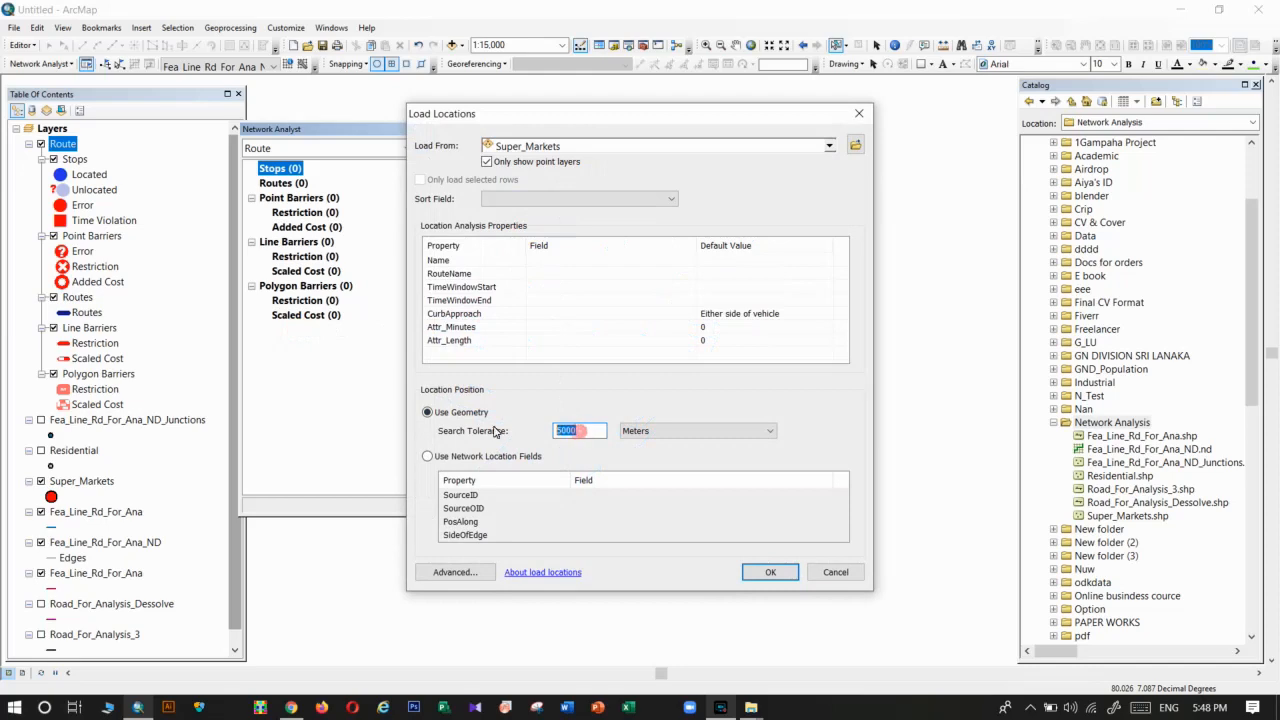
left_click_drag(755, 130, 357, 138)
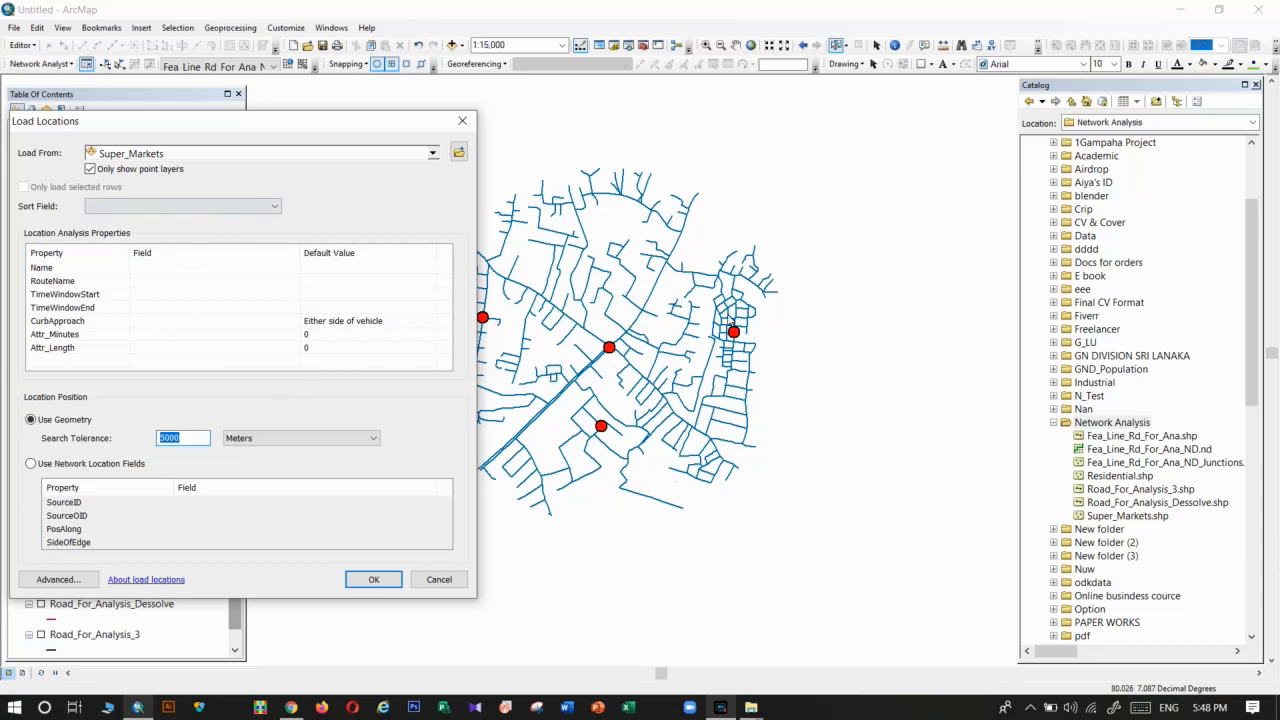
left_click(466, 123)
Load the Super_Markets points as stops of the Route analysis, positioned by geometry with a 5000-meter search tolerance.
scroll(595, 443, "up", 5)
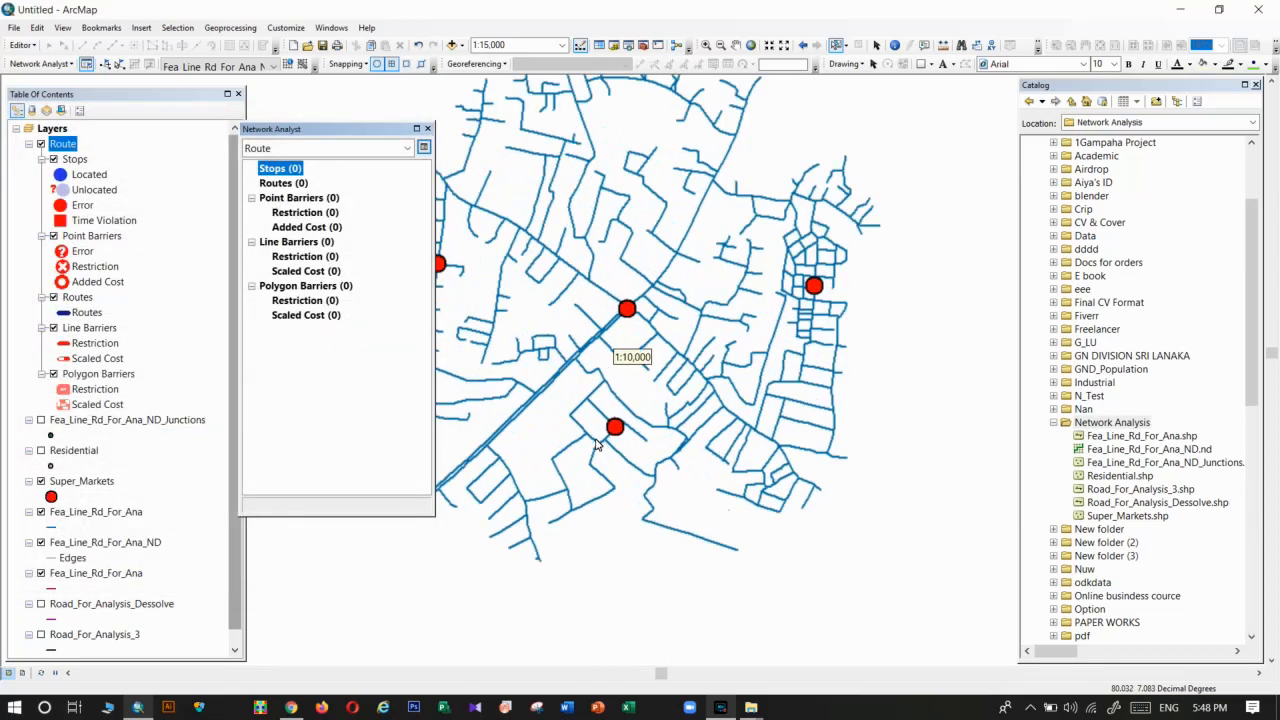
scroll(595, 443, "up", 10)
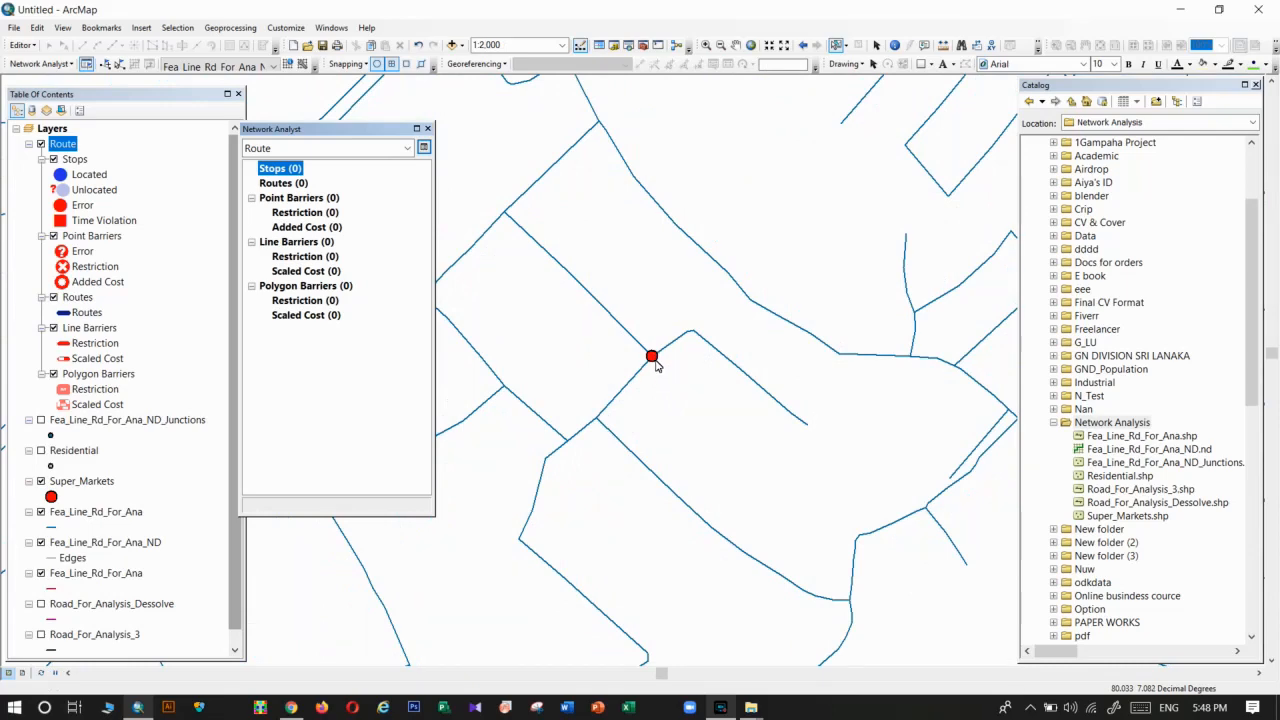
right_click(280, 172)
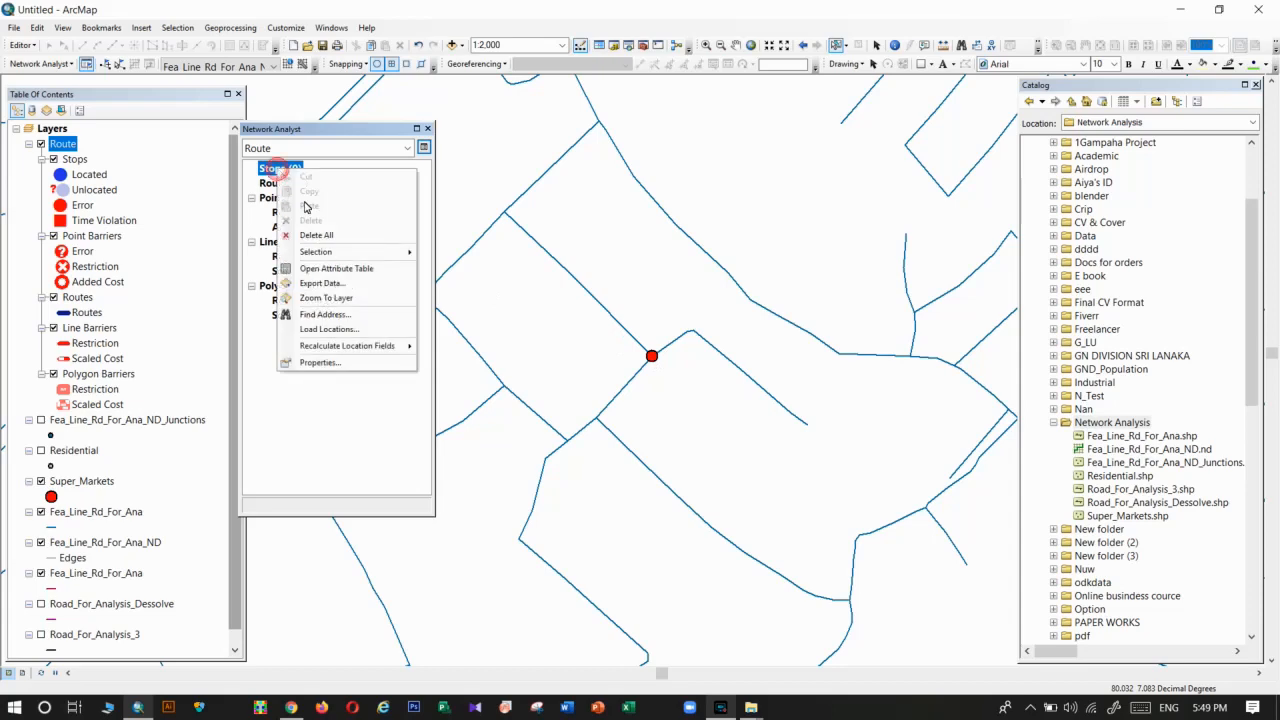
left_click(322, 329)
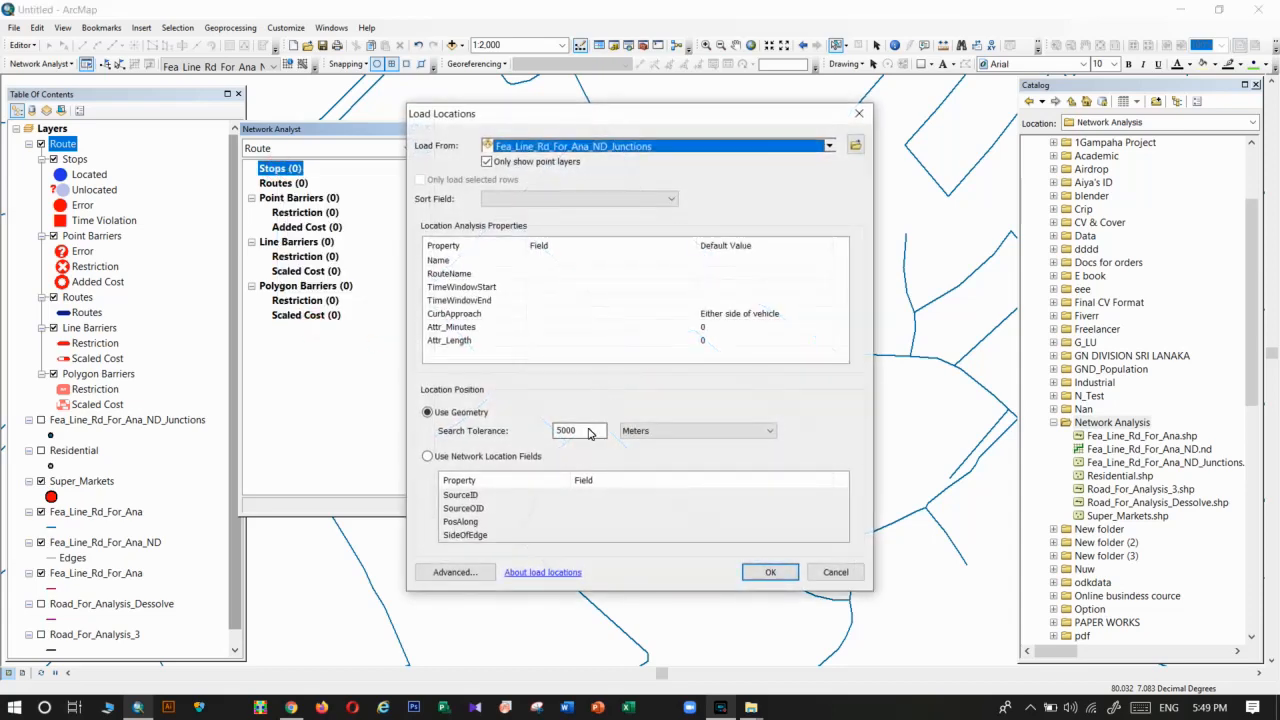
double_click(588, 432)
left_click_drag(710, 118, 410, 122)
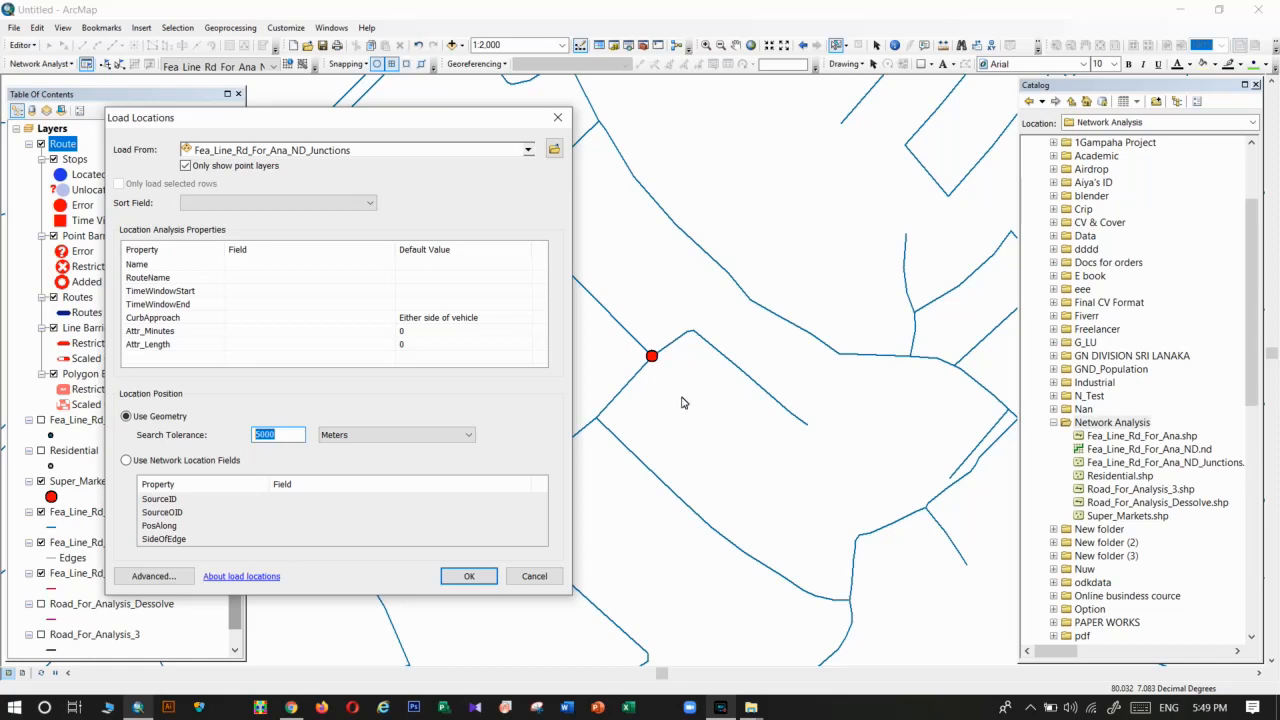
left_click(285, 441)
left_click(371, 151)
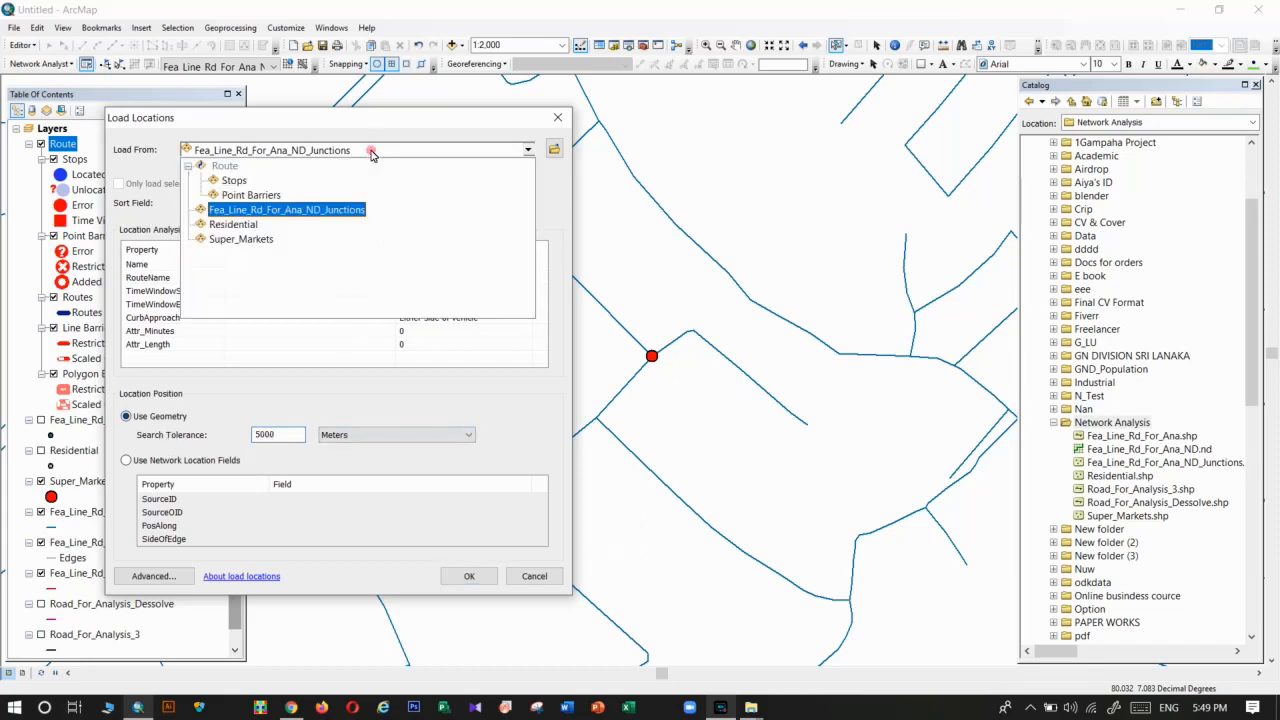
left_click(241, 239)
left_click(466, 576)
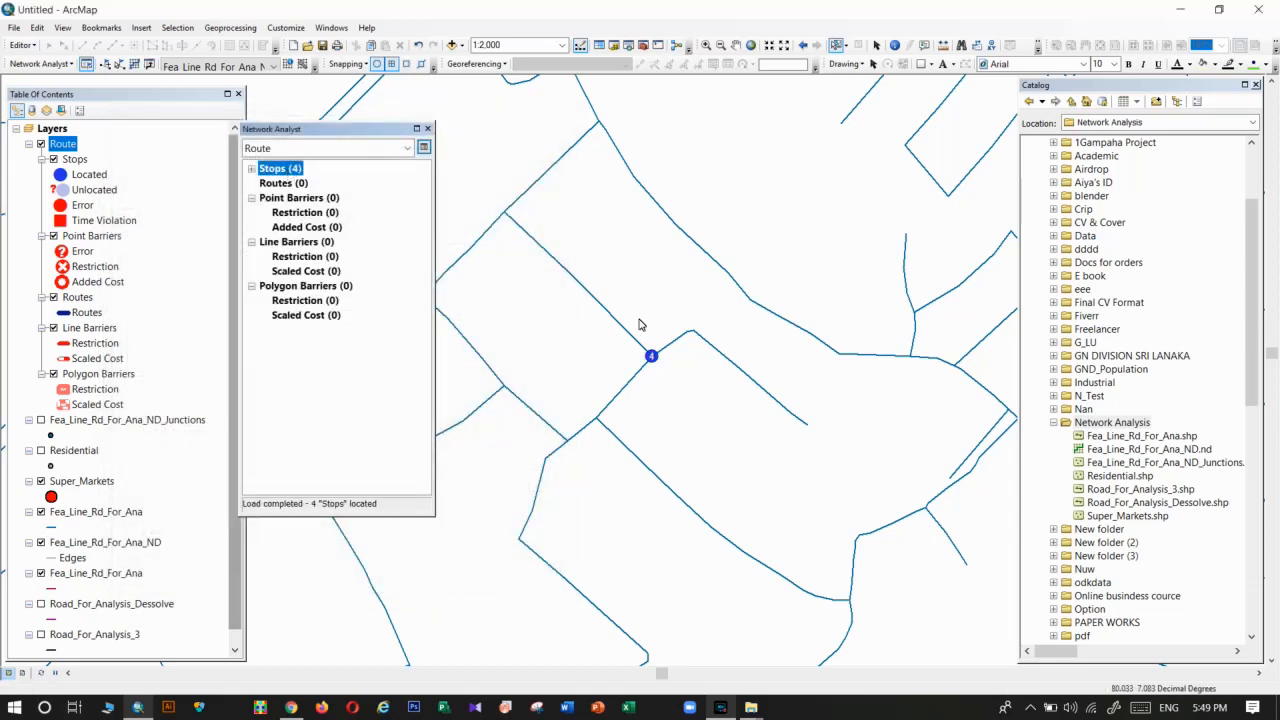
Set the impedance of the Route analysis layer to Length (Meters) and apply the settings.
scroll(640, 323, "down", 2)
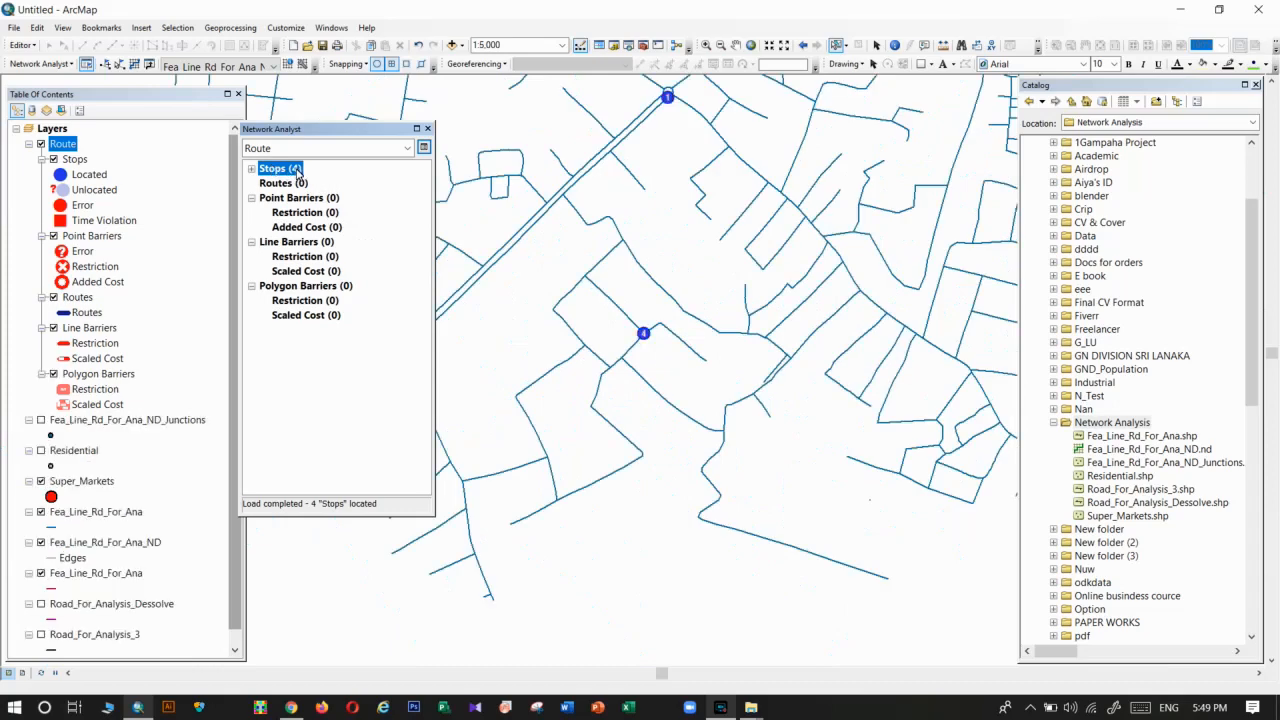
left_click(423, 148)
left_click_drag(440, 136, 320, 136)
left_click(430, 212)
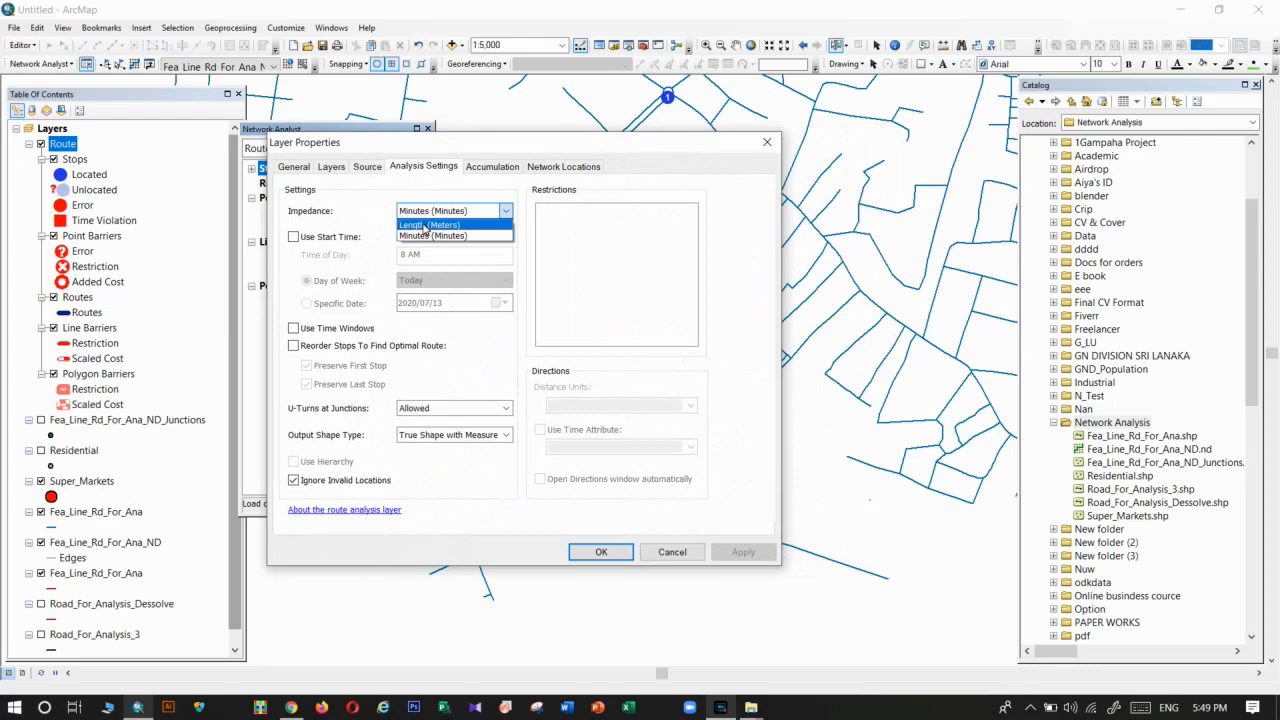
left_click(425, 226)
left_click(430, 211)
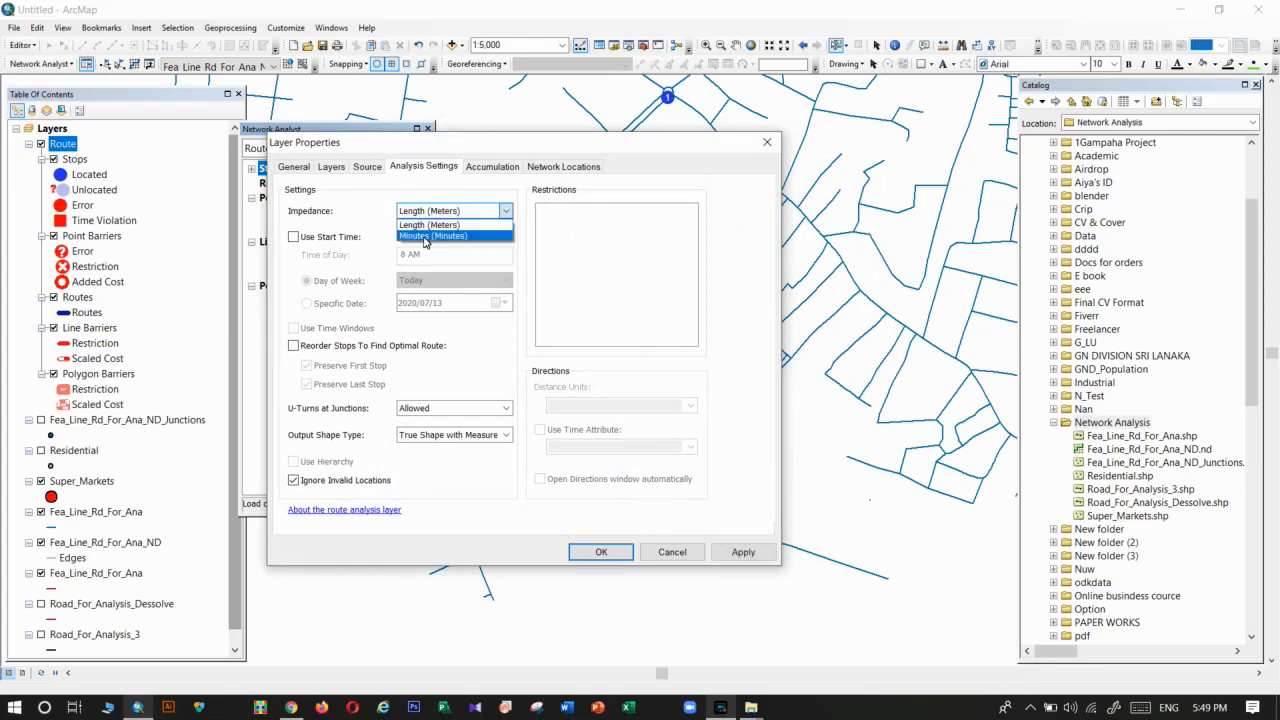
left_click(425, 236)
left_click(430, 211)
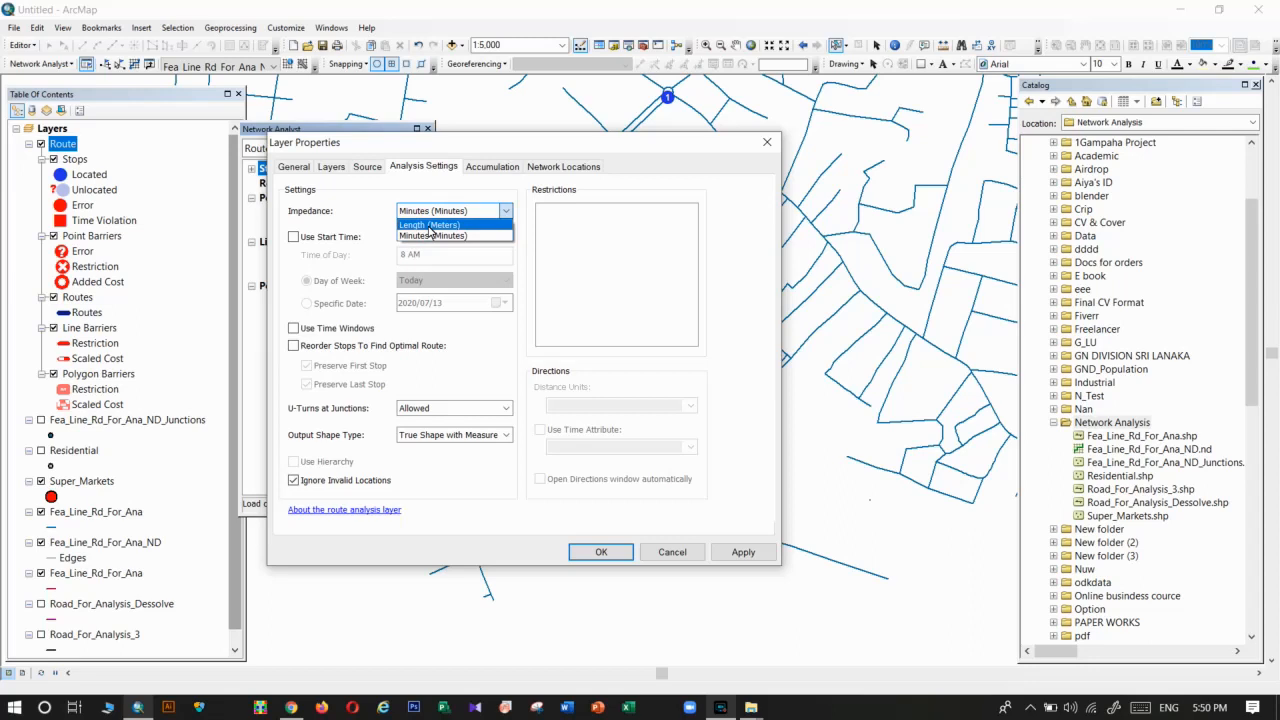
left_click(430, 226)
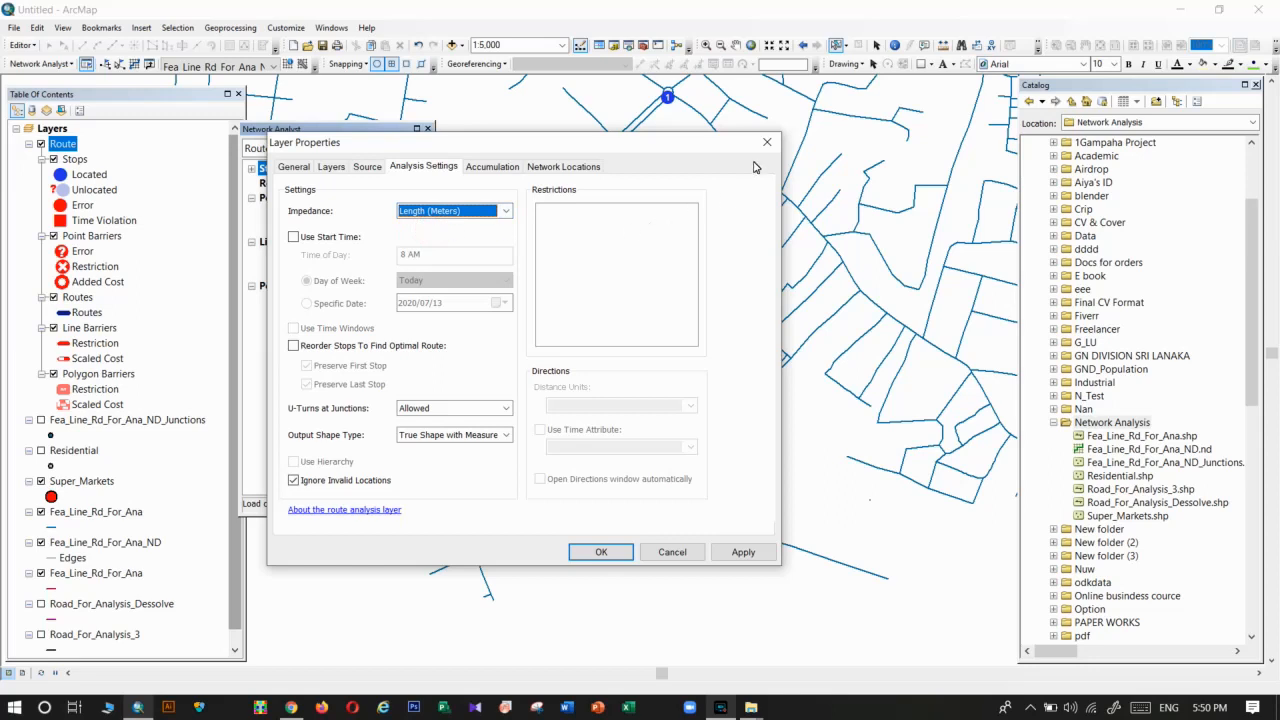
left_click(597, 553)
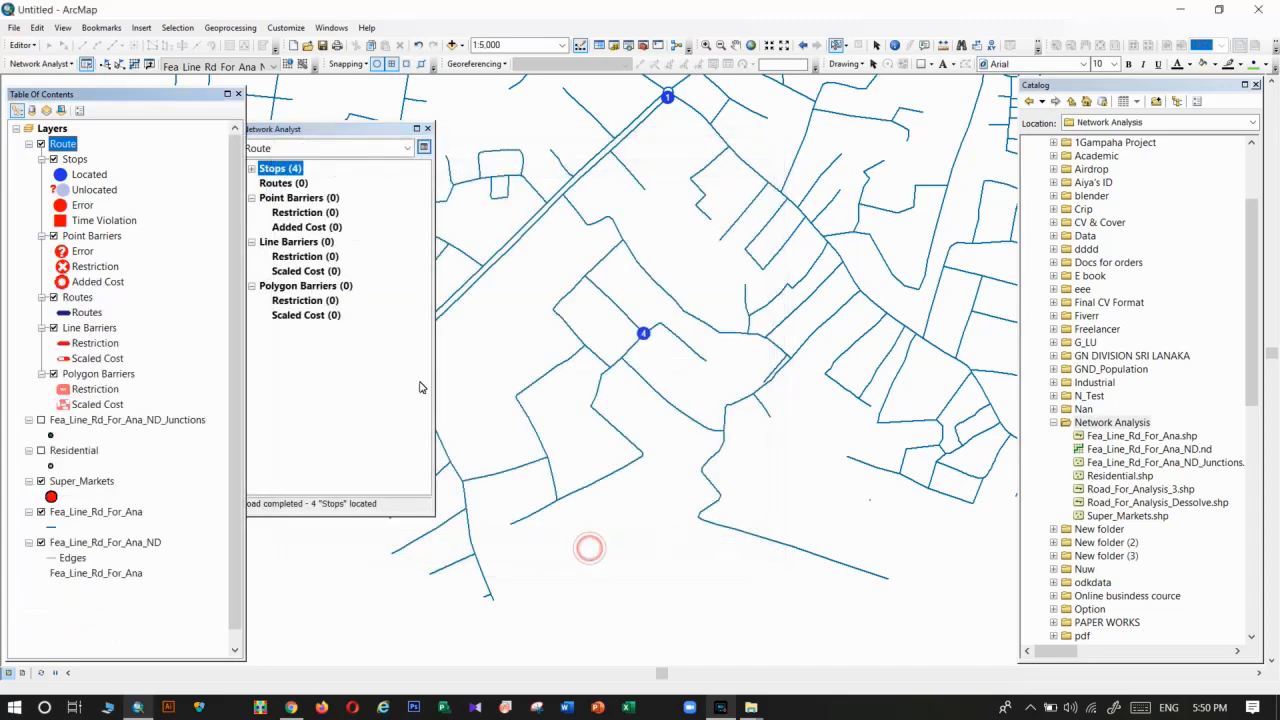
Solve the route between the supermarket stops and expand the Routes class to list the result.
left_click(304, 134)
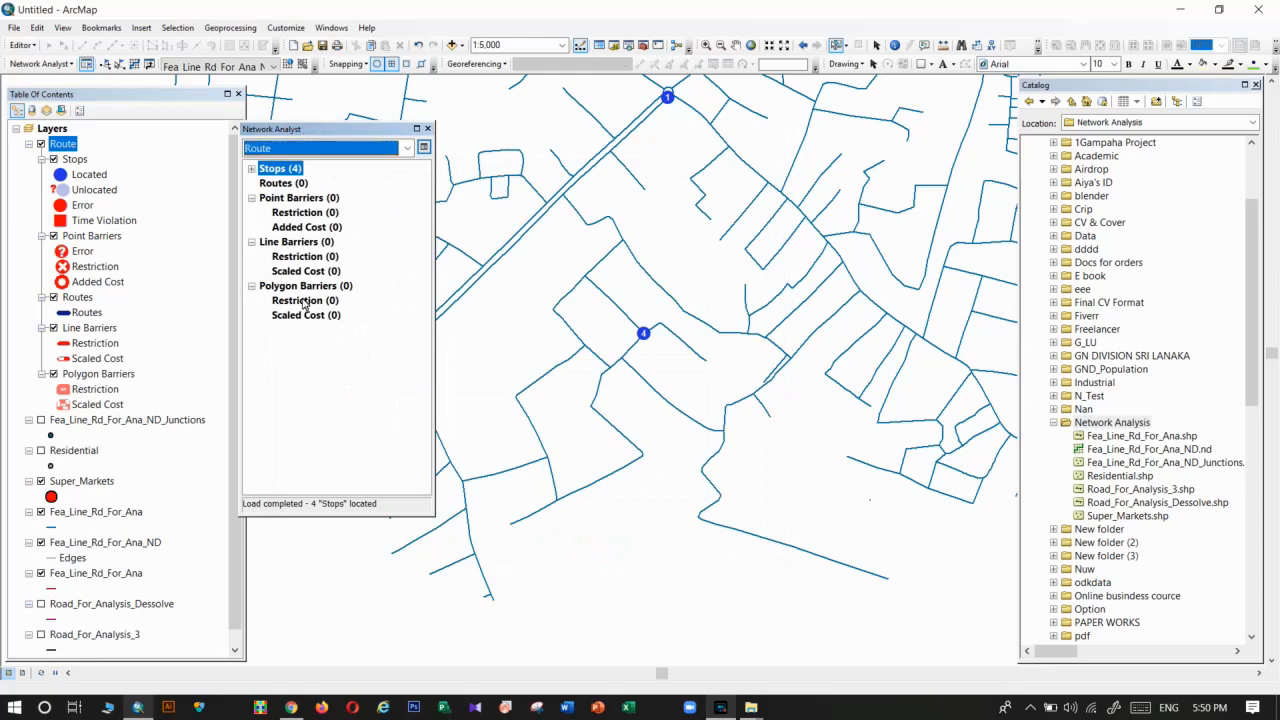
left_click(134, 65)
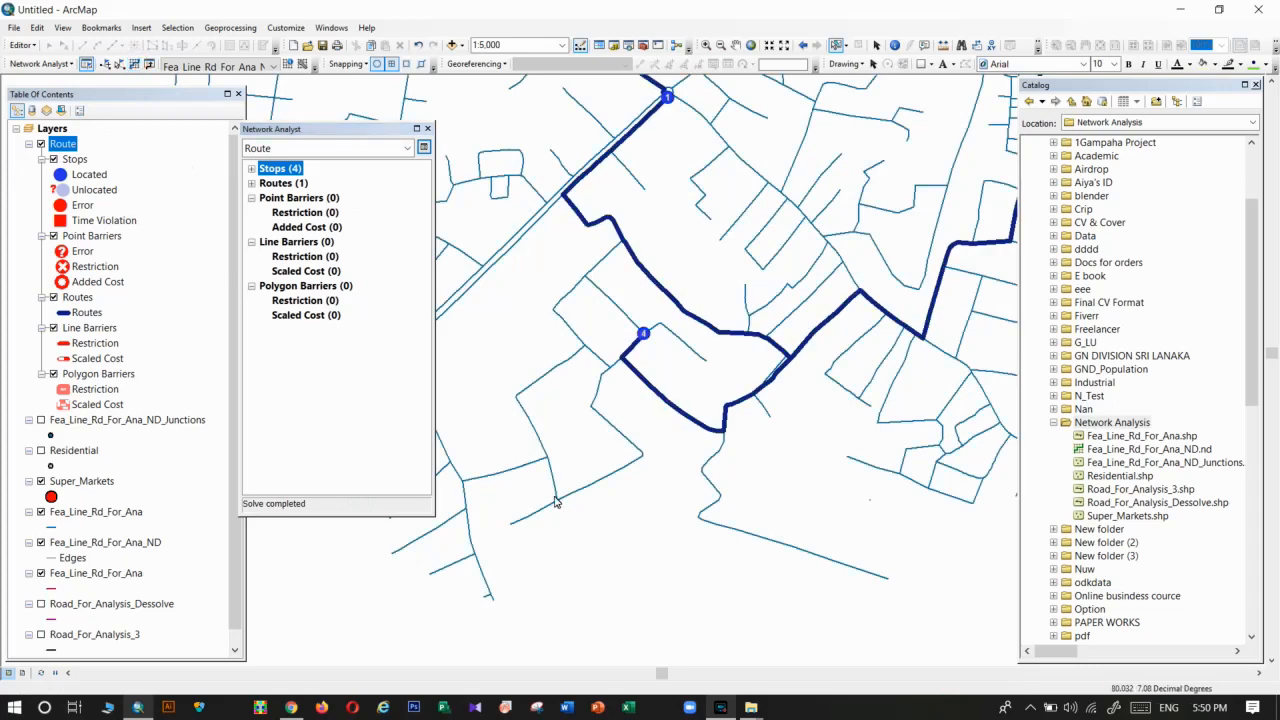
scroll(556, 501, "up", 2)
left_click_drag(613, 524, 714, 531)
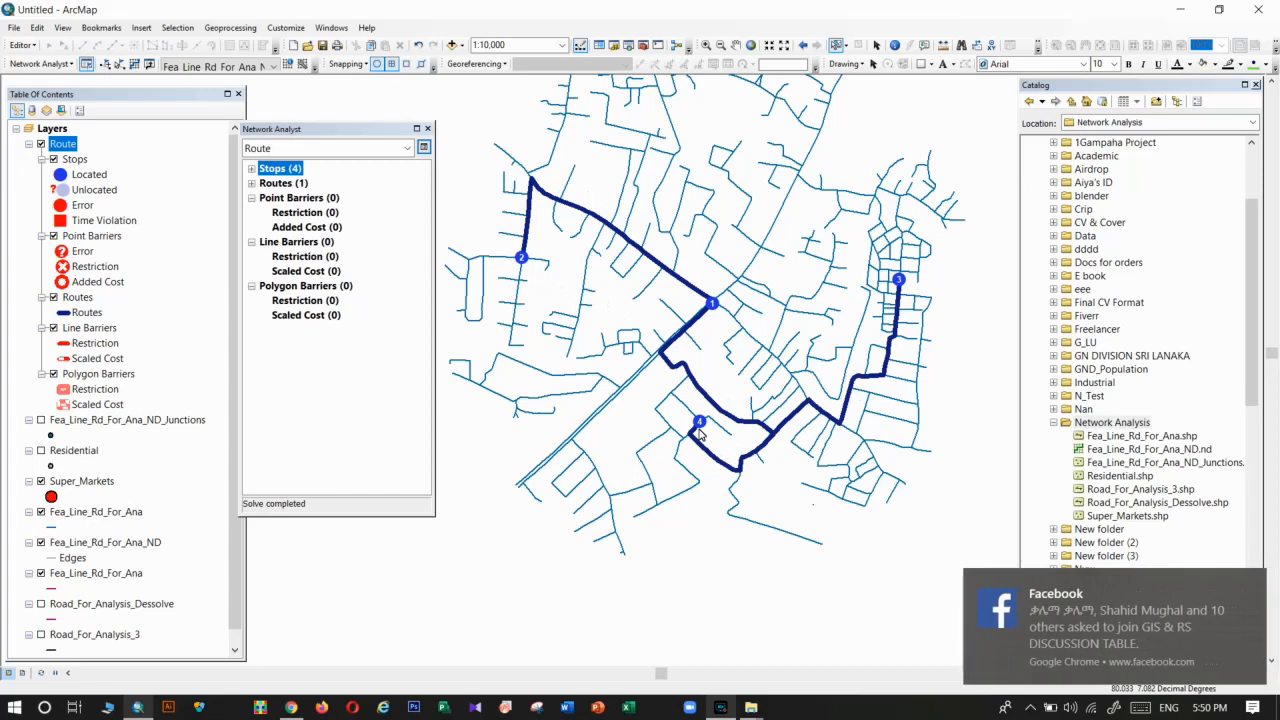
left_click(1248, 580)
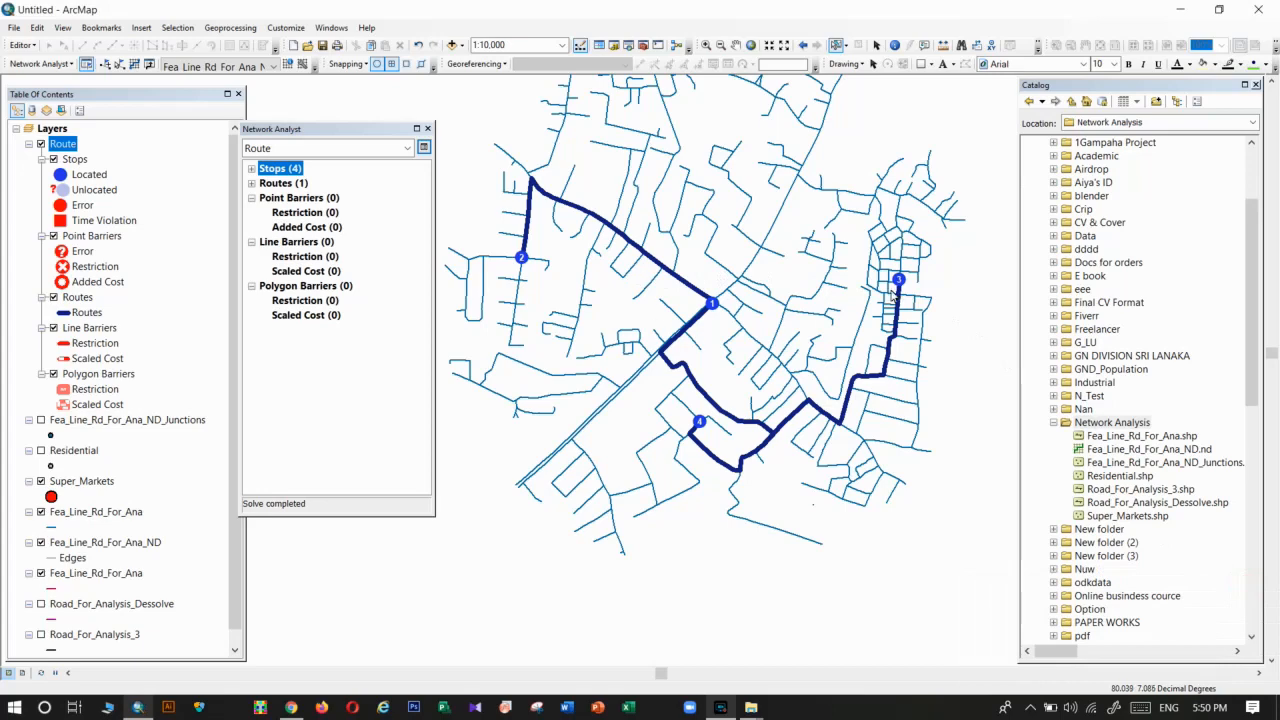
left_click(252, 184)
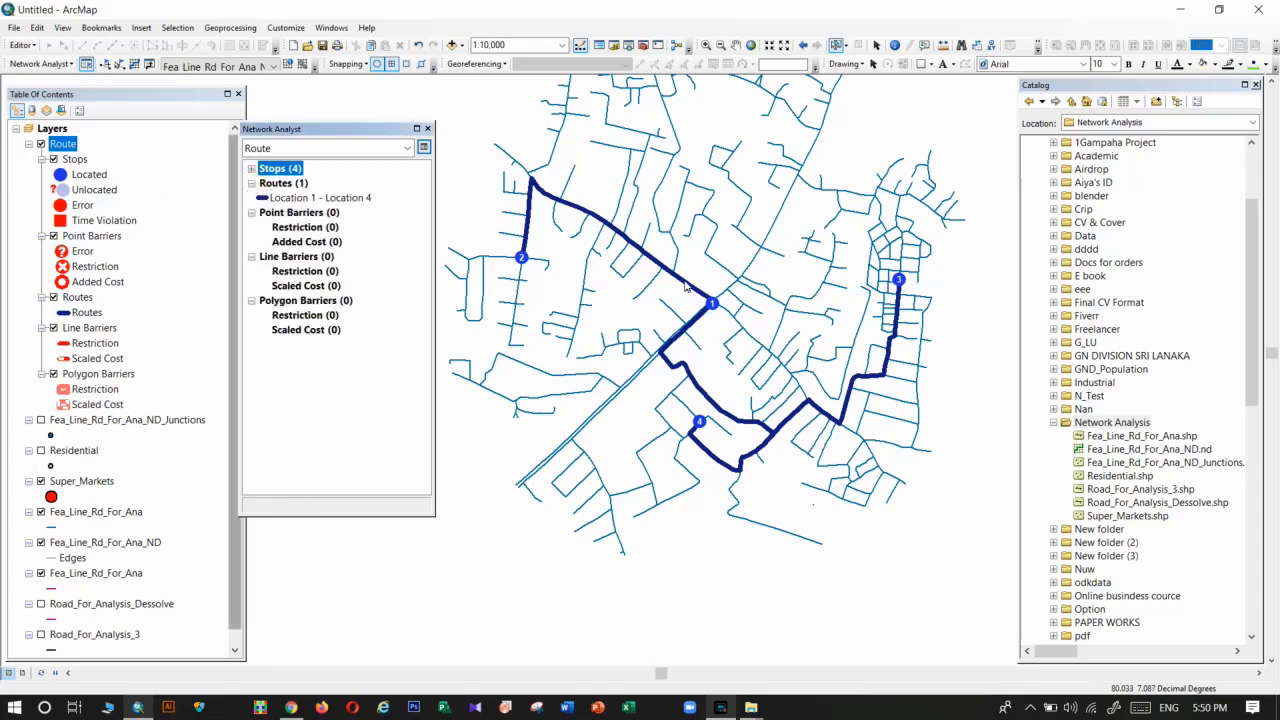
Select the Location 1 - Location 4 route and begin exporting the selected feature, browsing for the output shapefile's location.
left_click(85, 313)
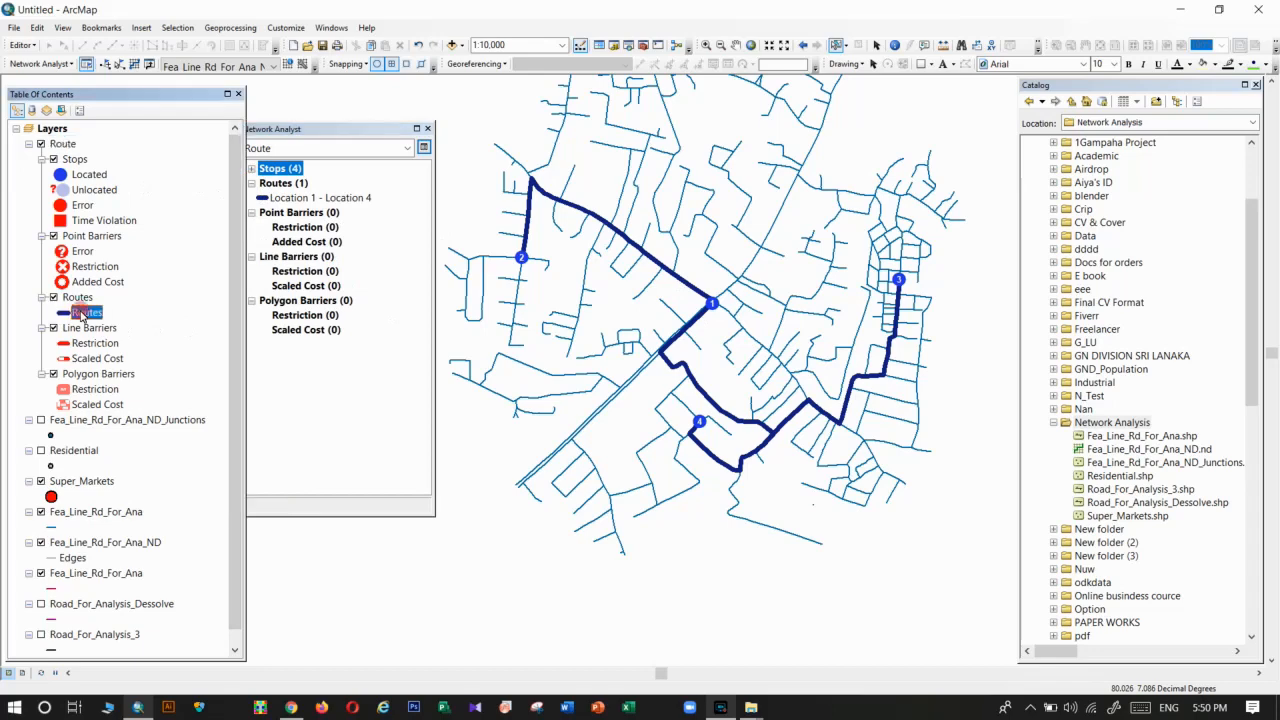
left_click(303, 199)
right_click(303, 199)
left_click(291, 191)
right_click(289, 188)
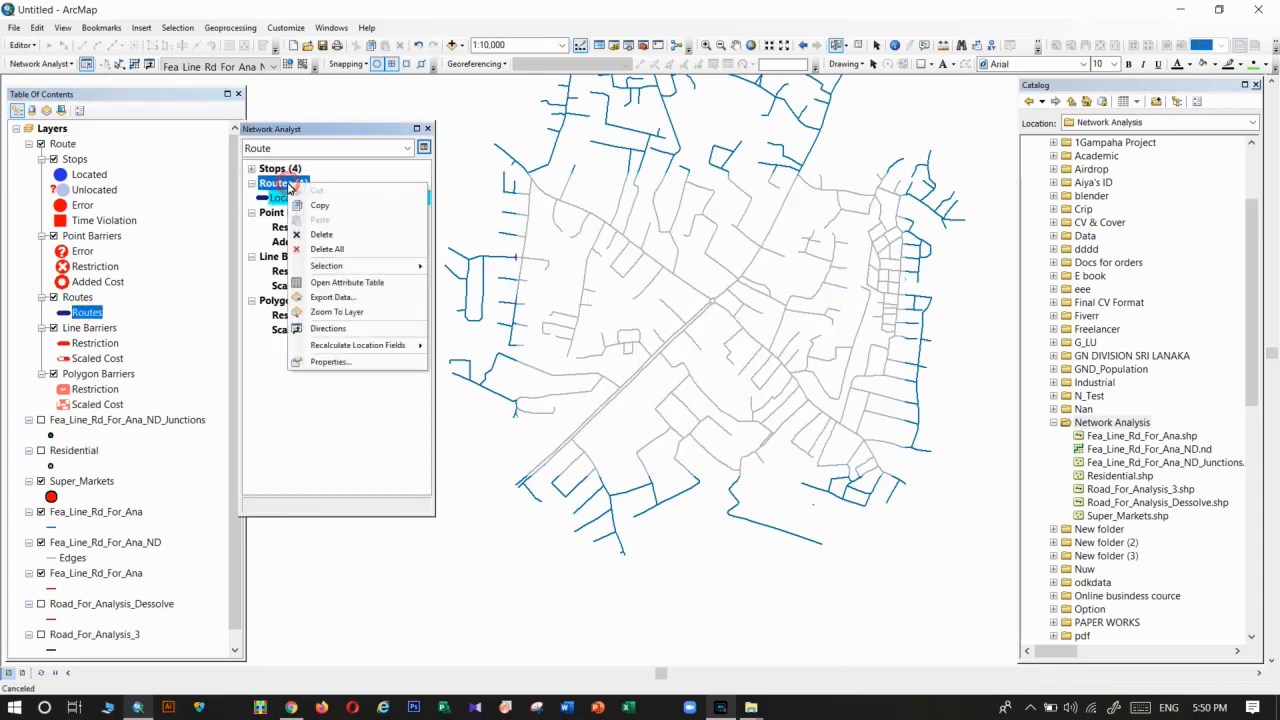
left_click(322, 300)
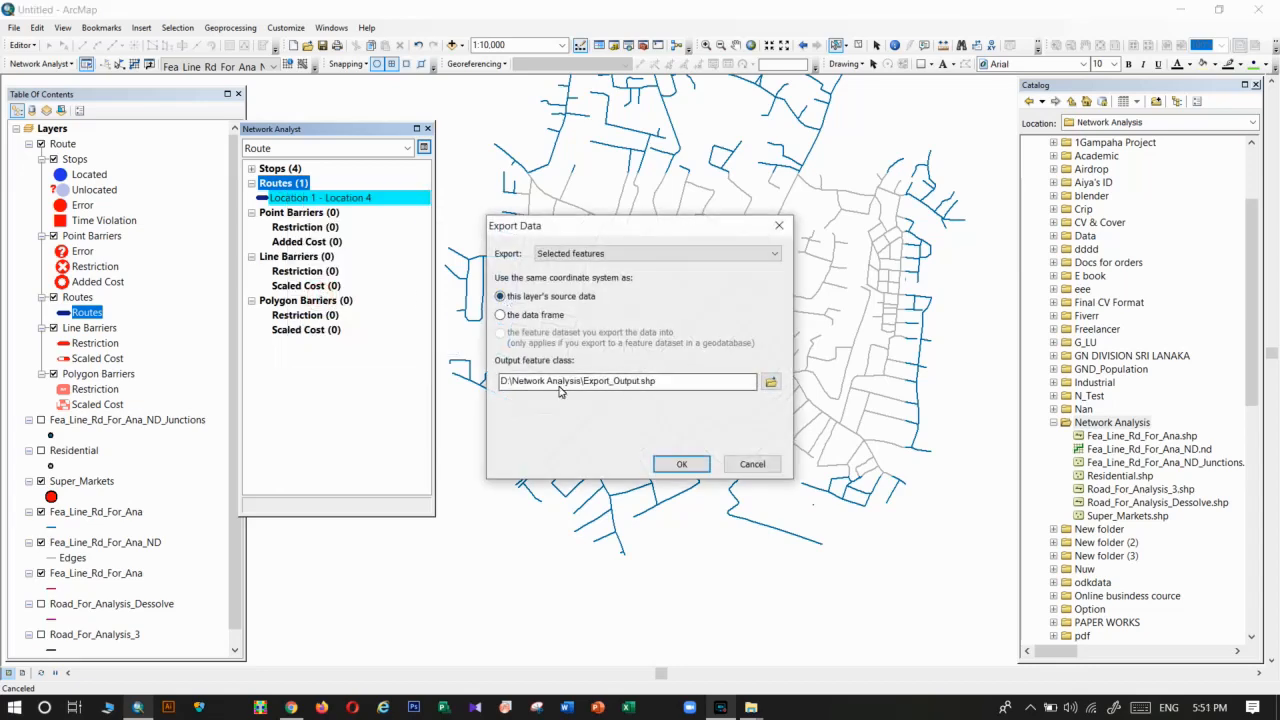
left_click(770, 383)
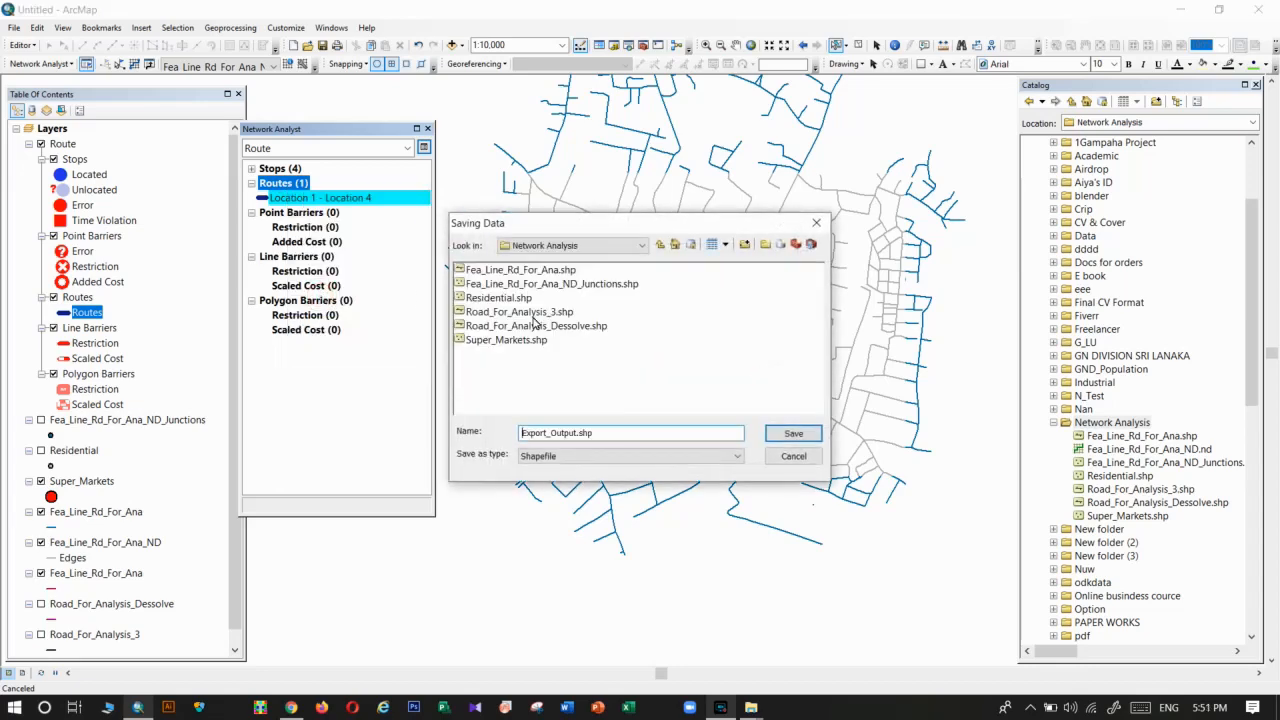
Export the selected route as the shapefile New_Route in the Network Analysis folder and add it to the map.
left_click_drag(575, 440, 466, 440)
type("New Location")
left_click_drag(539, 437, 573, 445)
key("BackSpace")
type("Route")
left_click(772, 441)
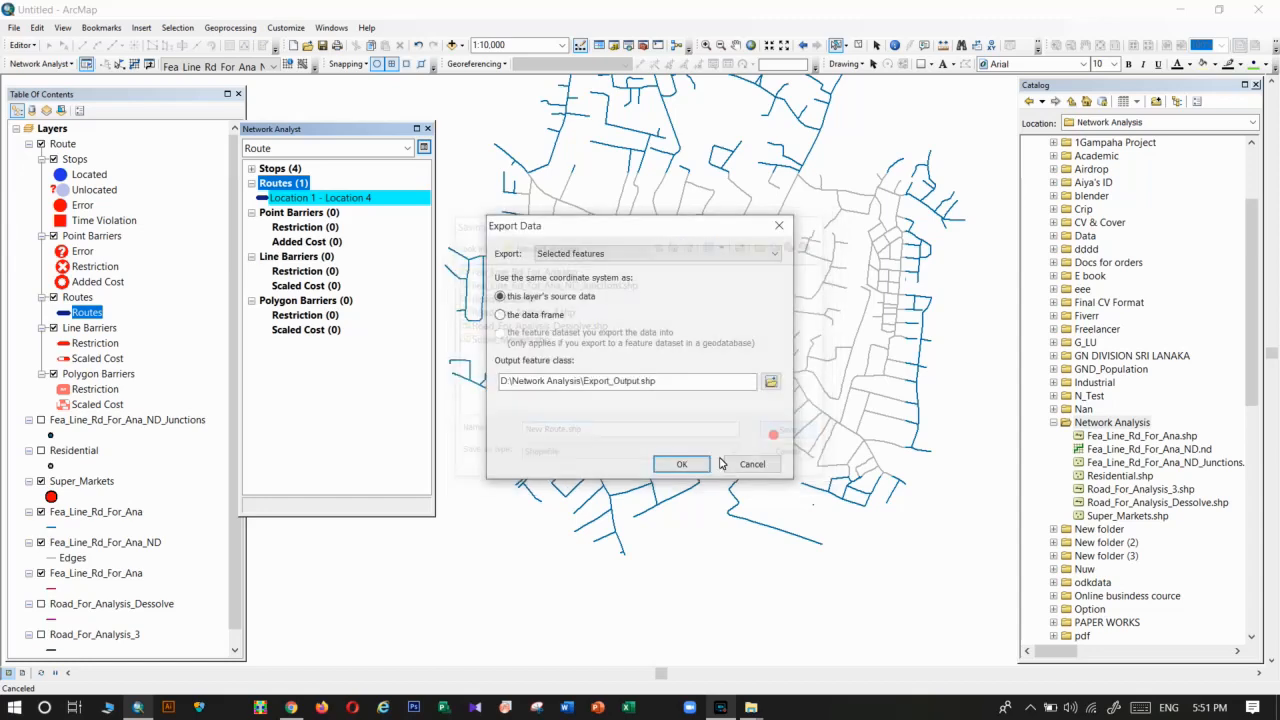
left_click(678, 465)
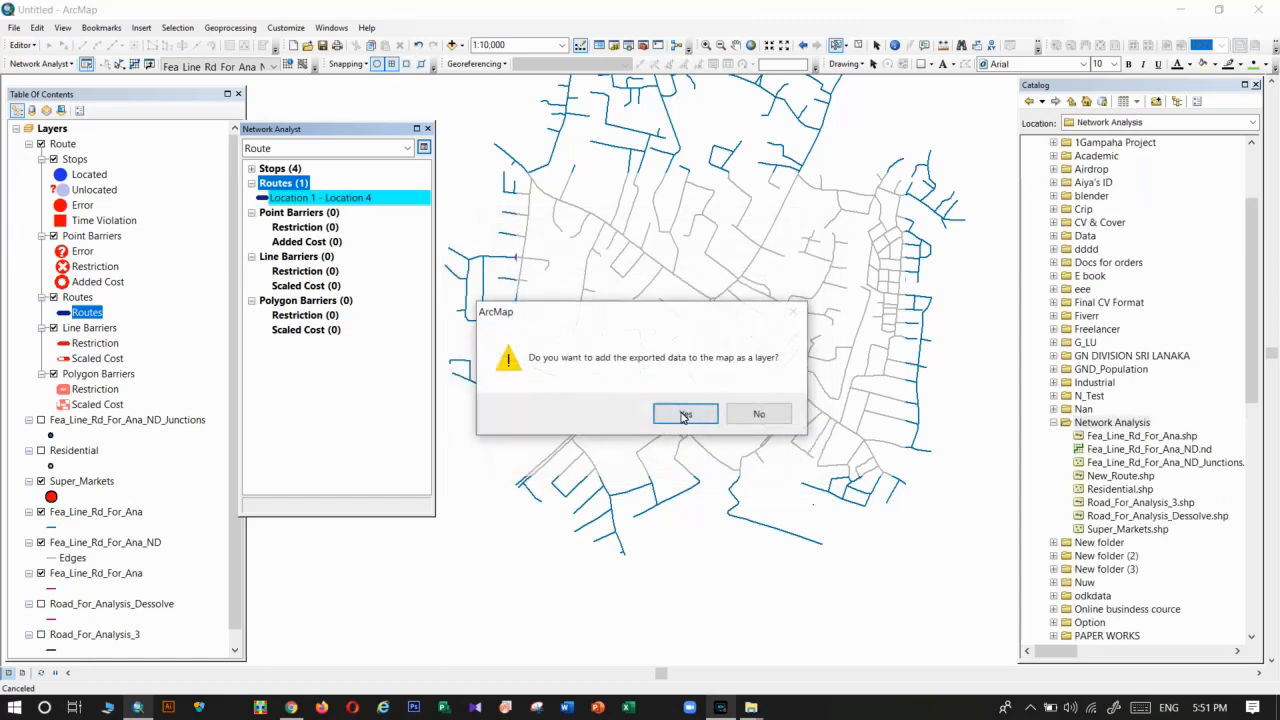
left_click(685, 415)
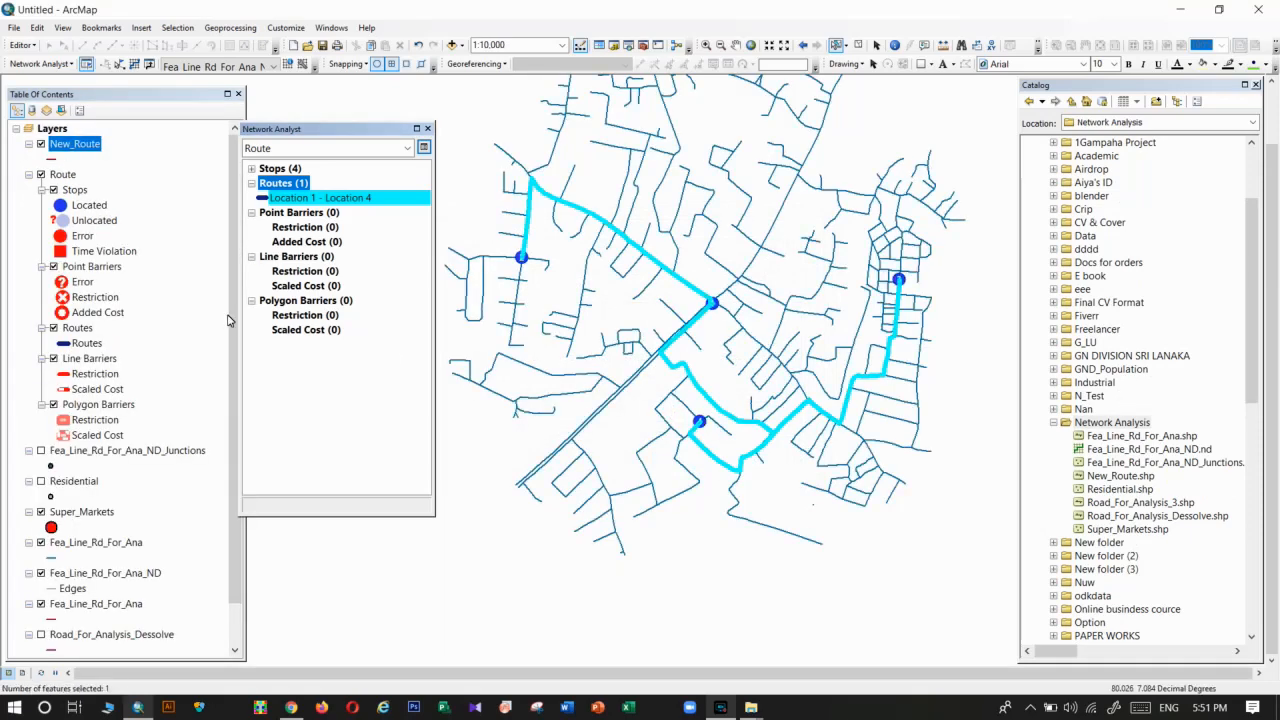
Hide the Route analysis layer and close the Network Analyst window to view the exported route on the map.
left_click(41, 175)
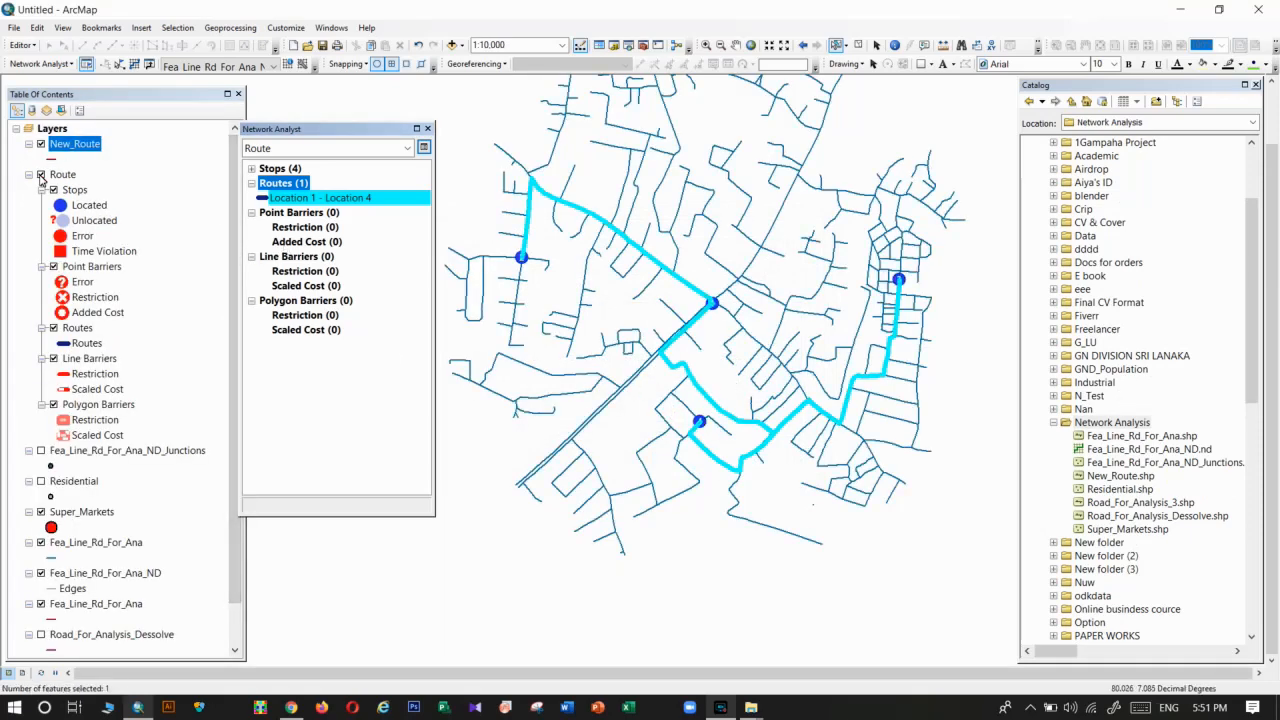
left_click(428, 128)
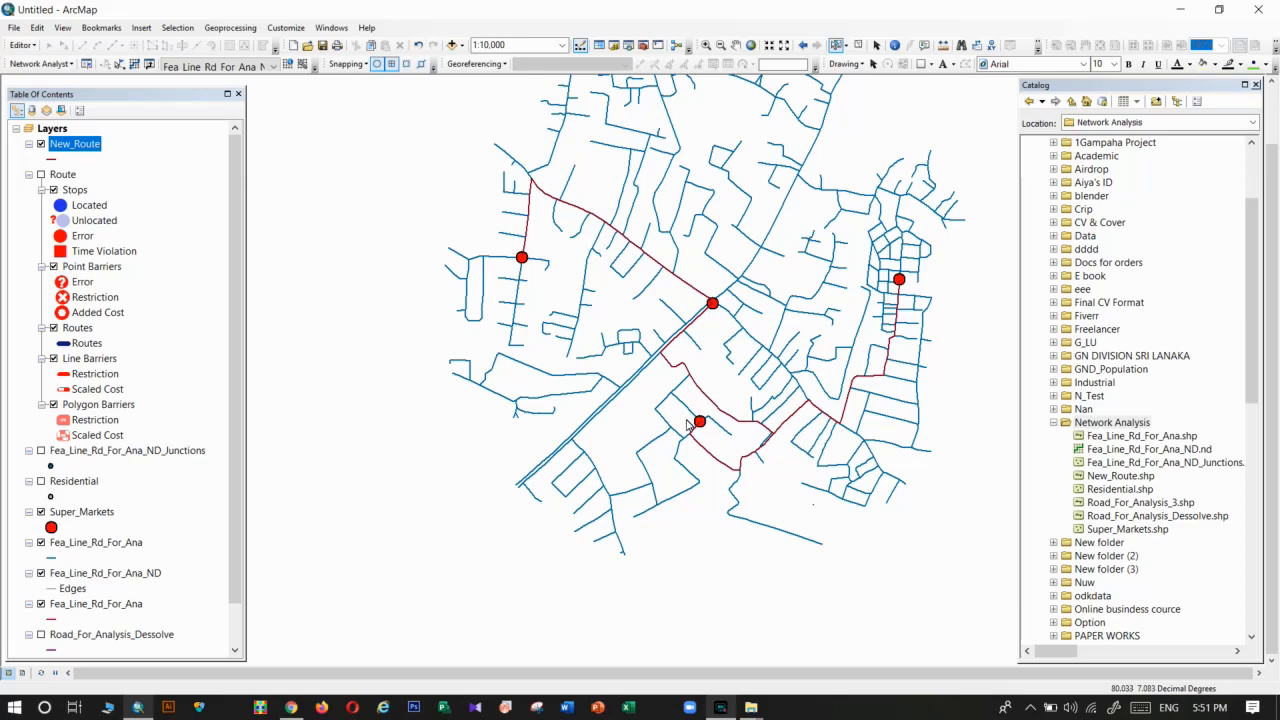
scroll(615, 505, "down", 3)
left_click(40, 63)
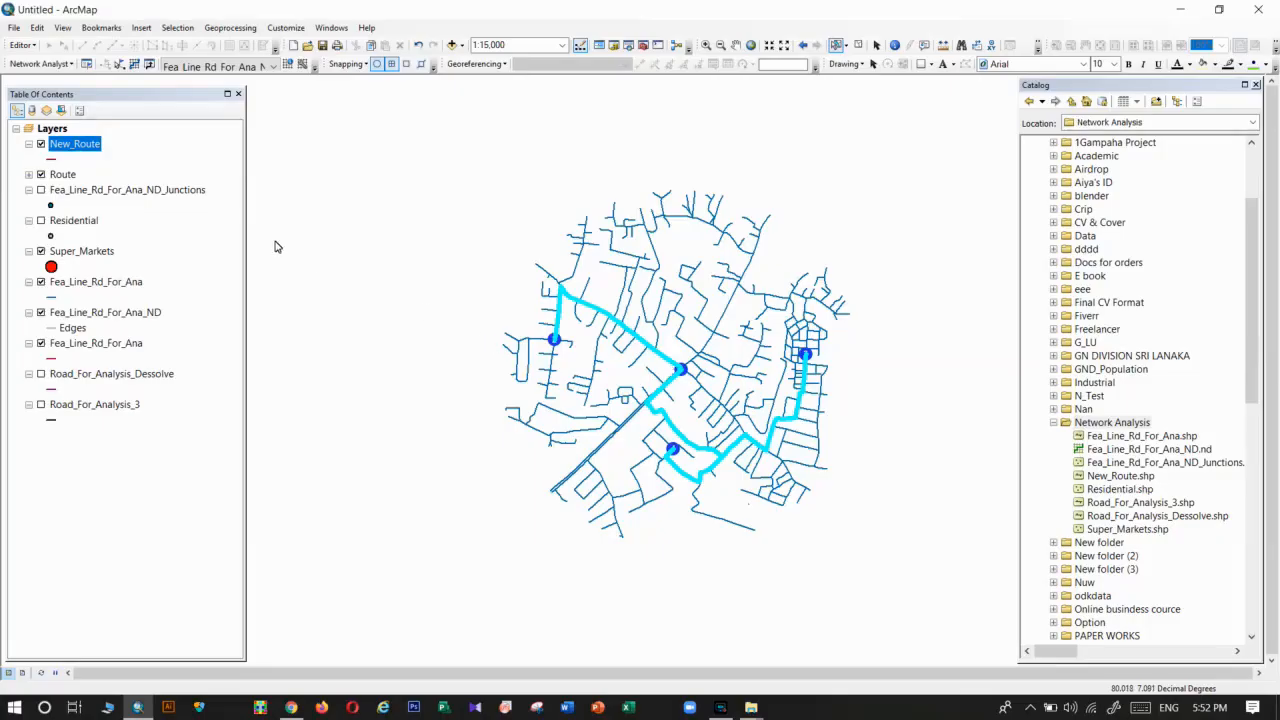
left_click(66, 64)
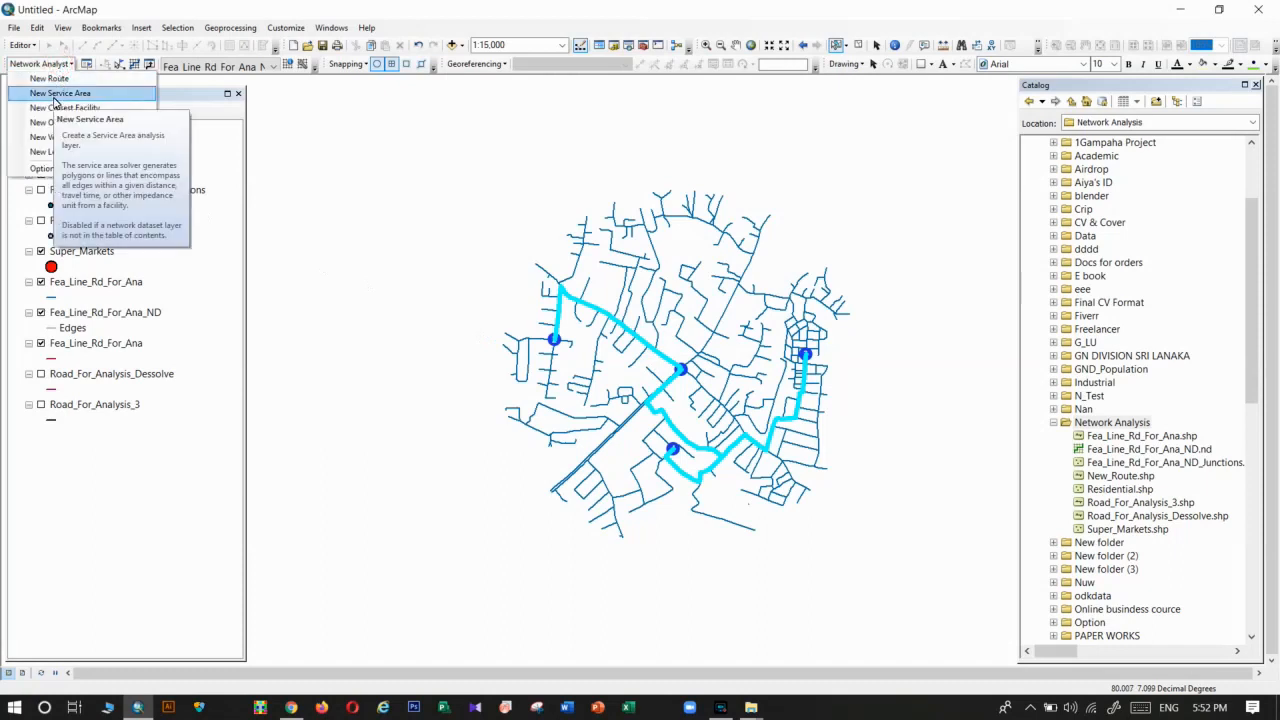
left_click(158, 254)
left_click(66, 146)
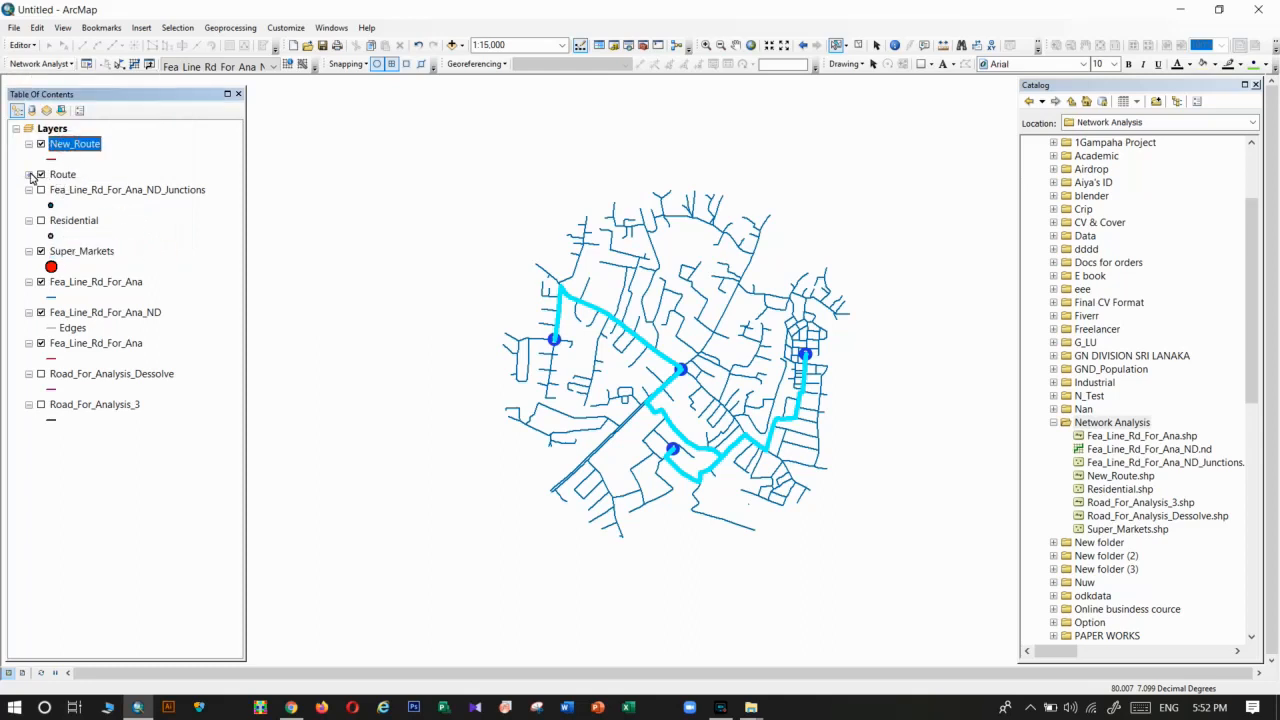
left_click(29, 174)
left_click(62, 175)
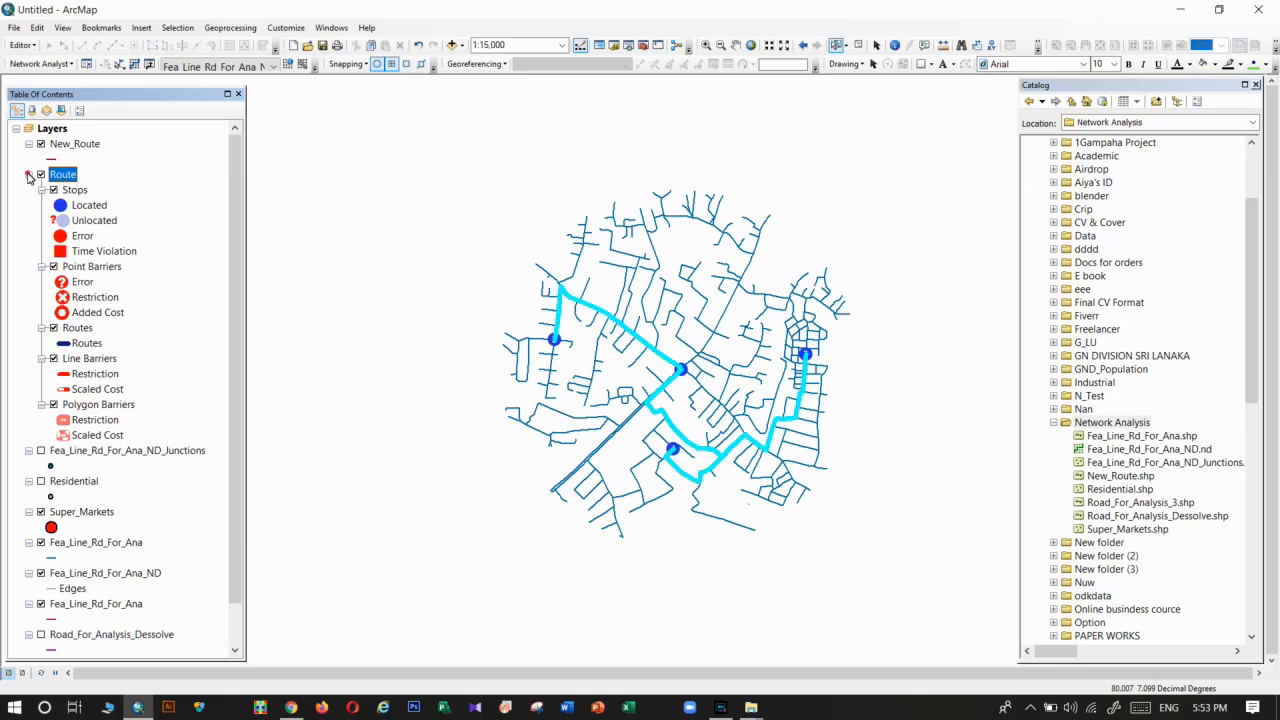
left_click(29, 174)
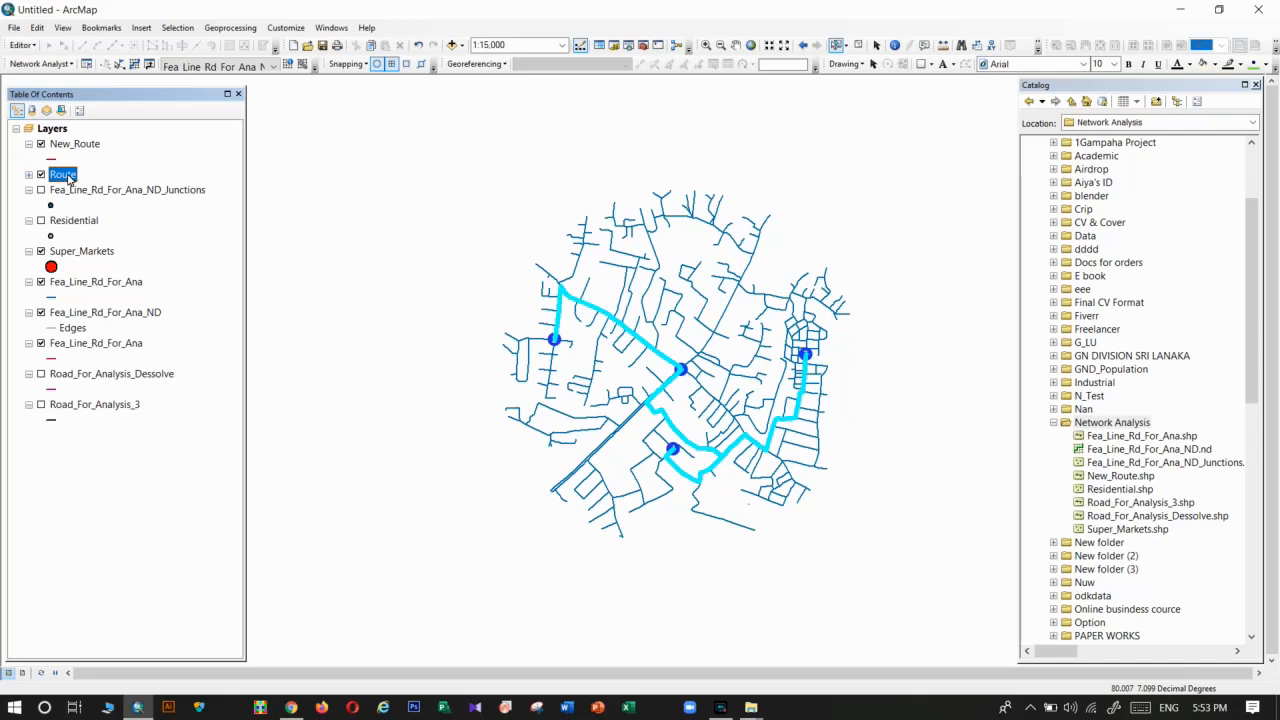
left_click(40, 63)
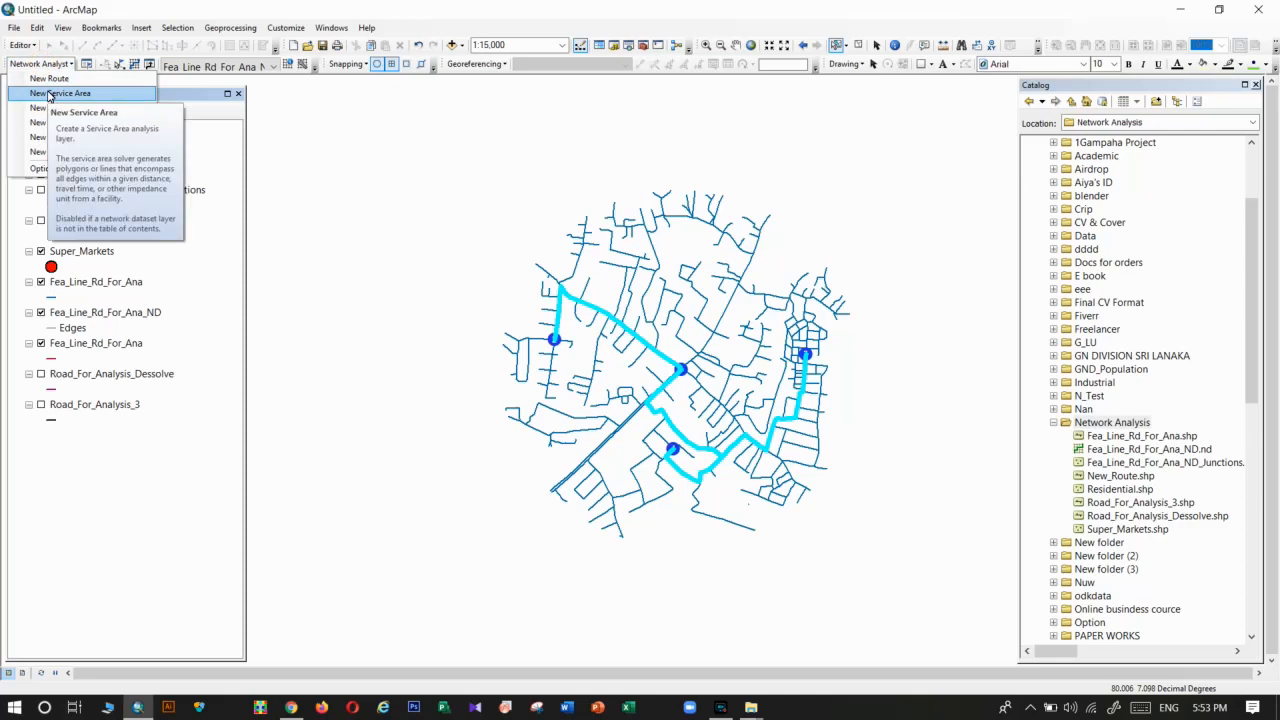
left_click(222, 252)
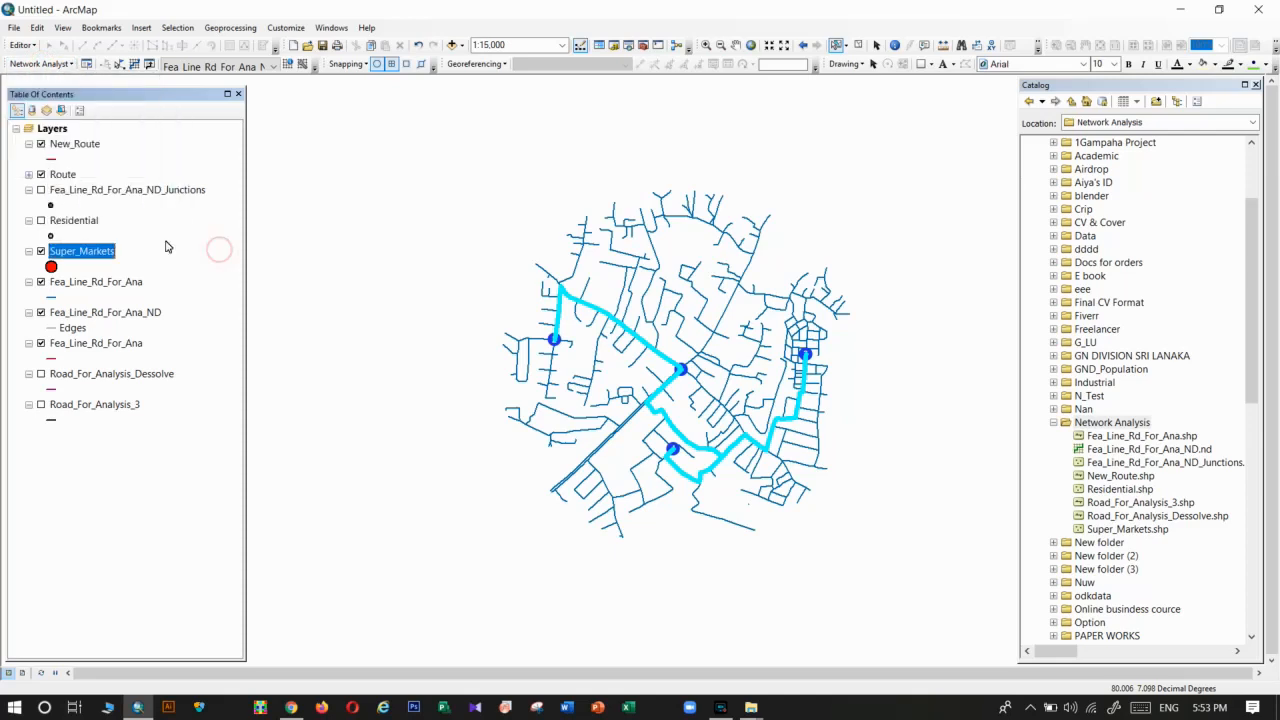
Hide the Route and New_Route layers and create a new service area analysis layer.
left_click(40, 174)
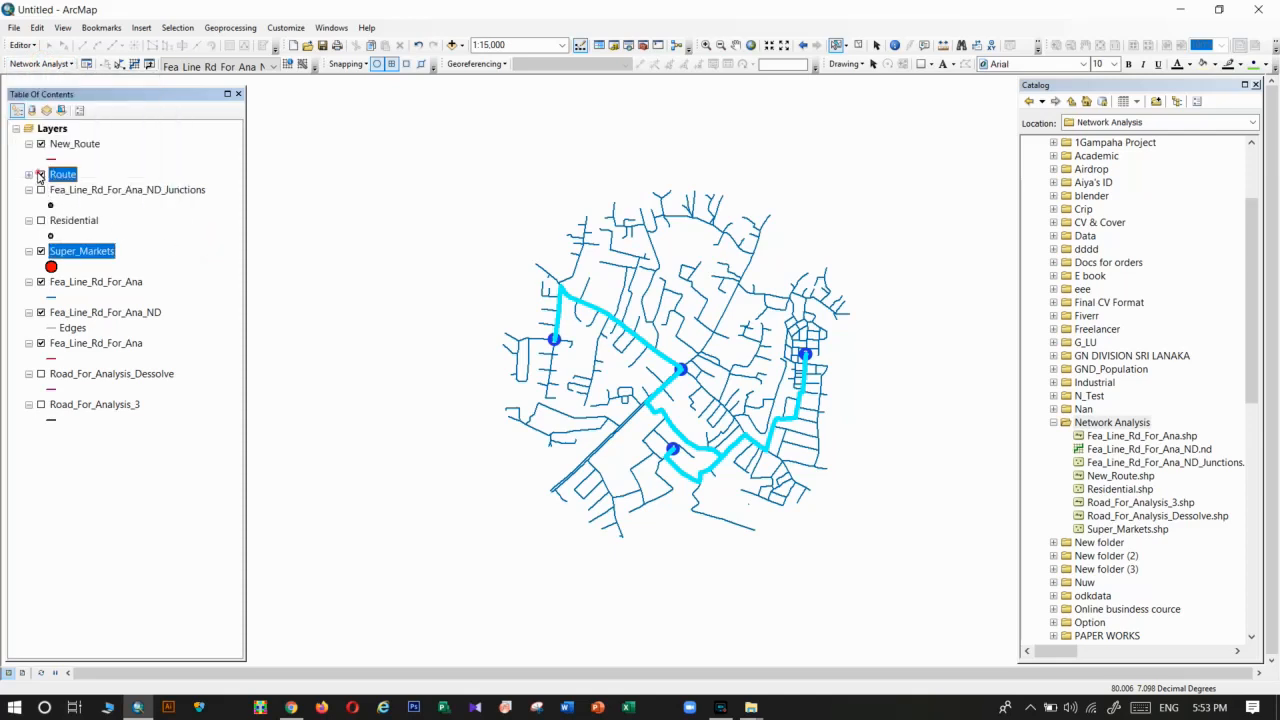
left_click(48, 65)
left_click(53, 93)
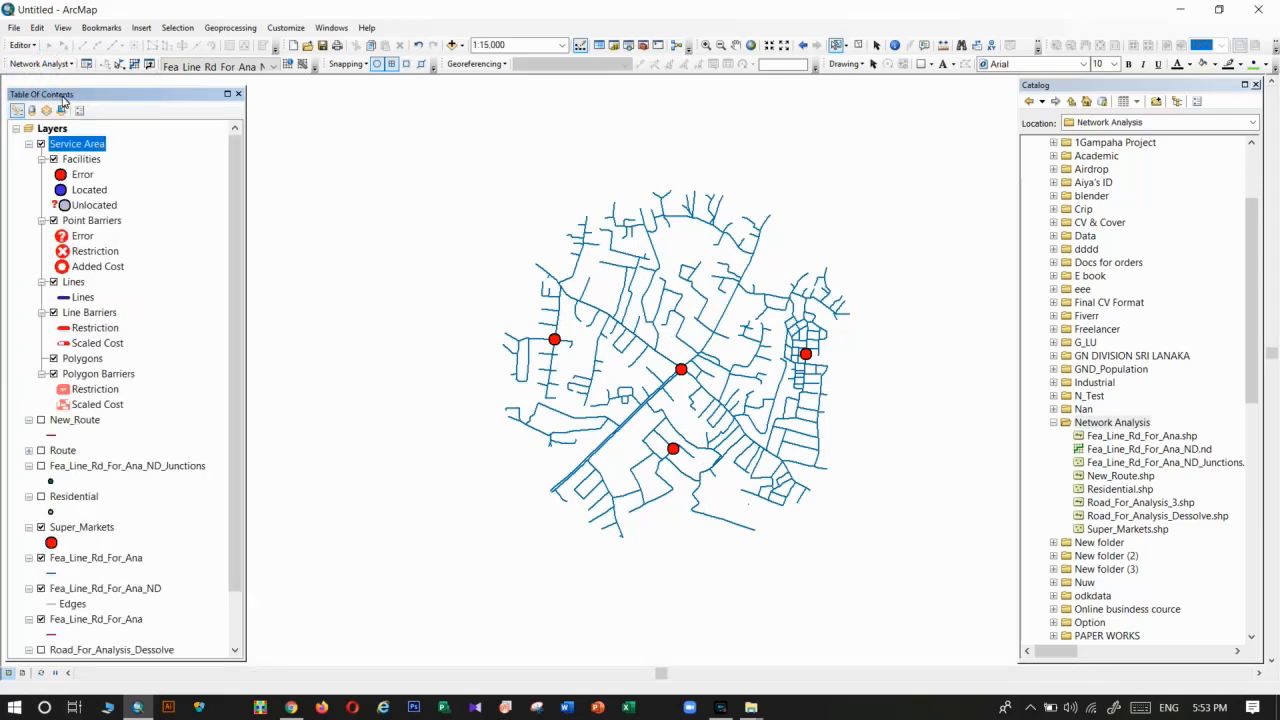
left_click(29, 144)
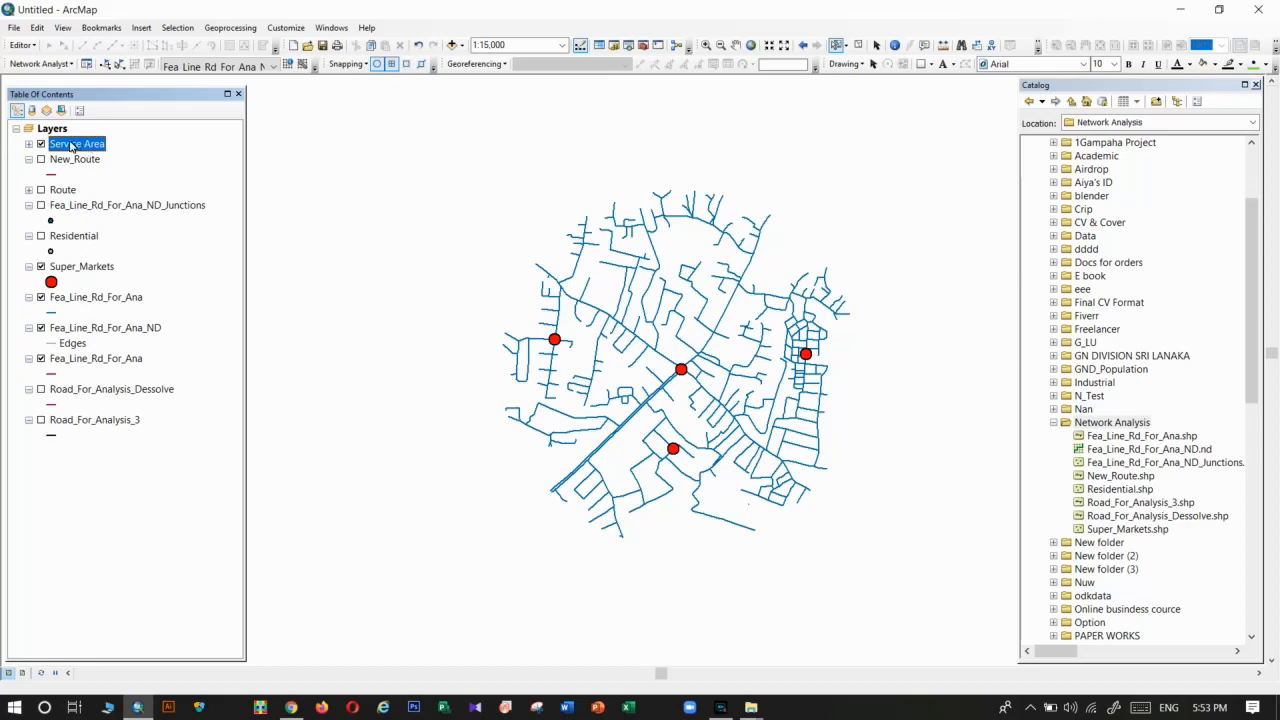
left_click(30, 145)
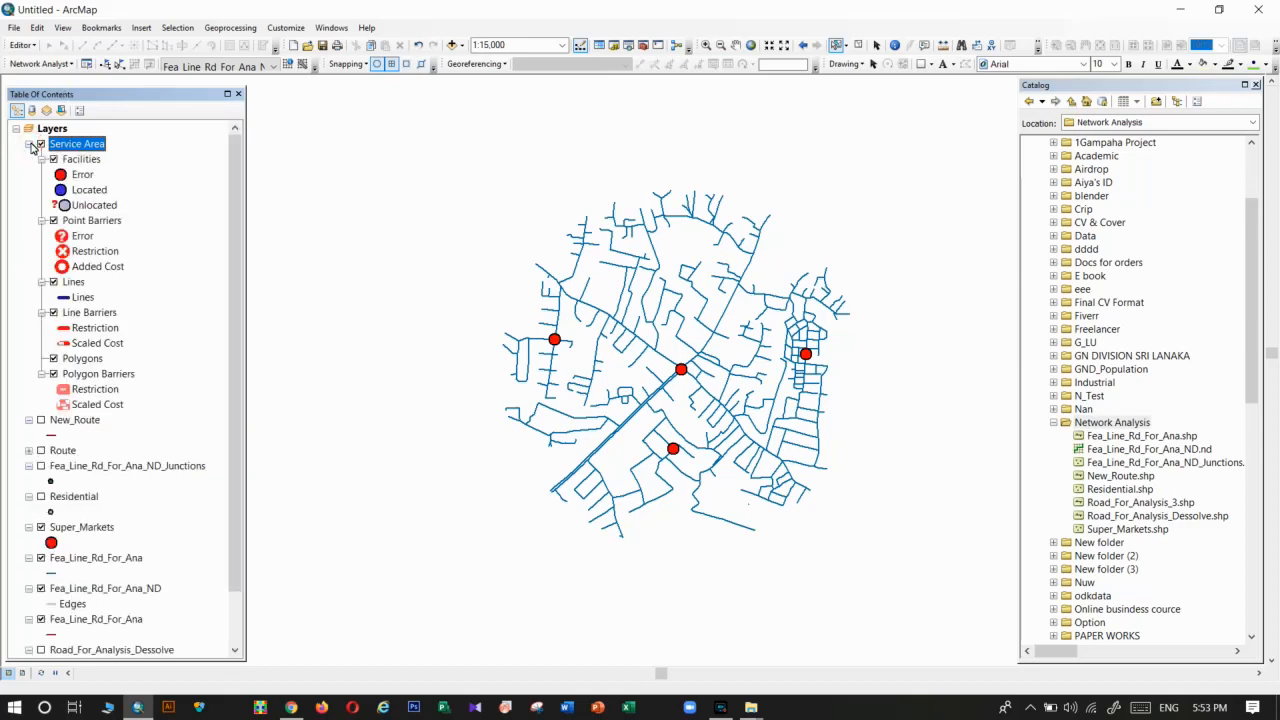
left_click(40, 63)
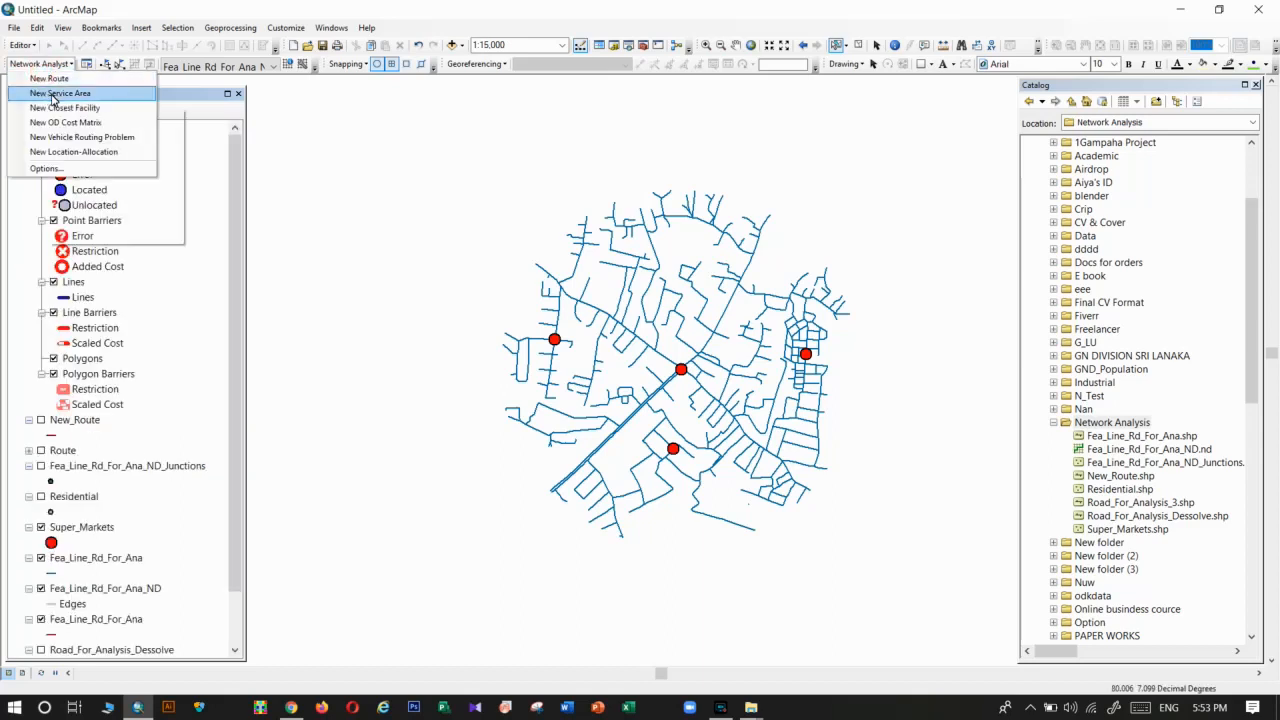
left_click(217, 118)
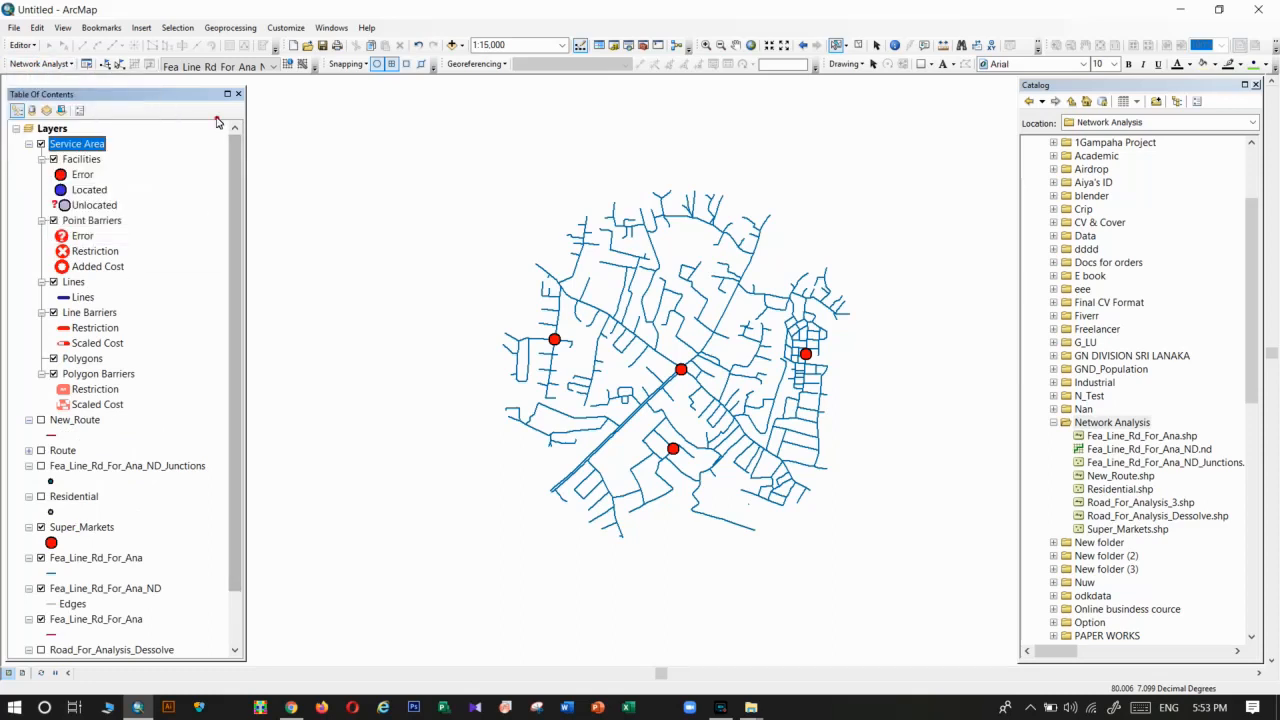
Show the Network Analyst window and load the Super_Markets points as the service area's facilities.
left_click(86, 64)
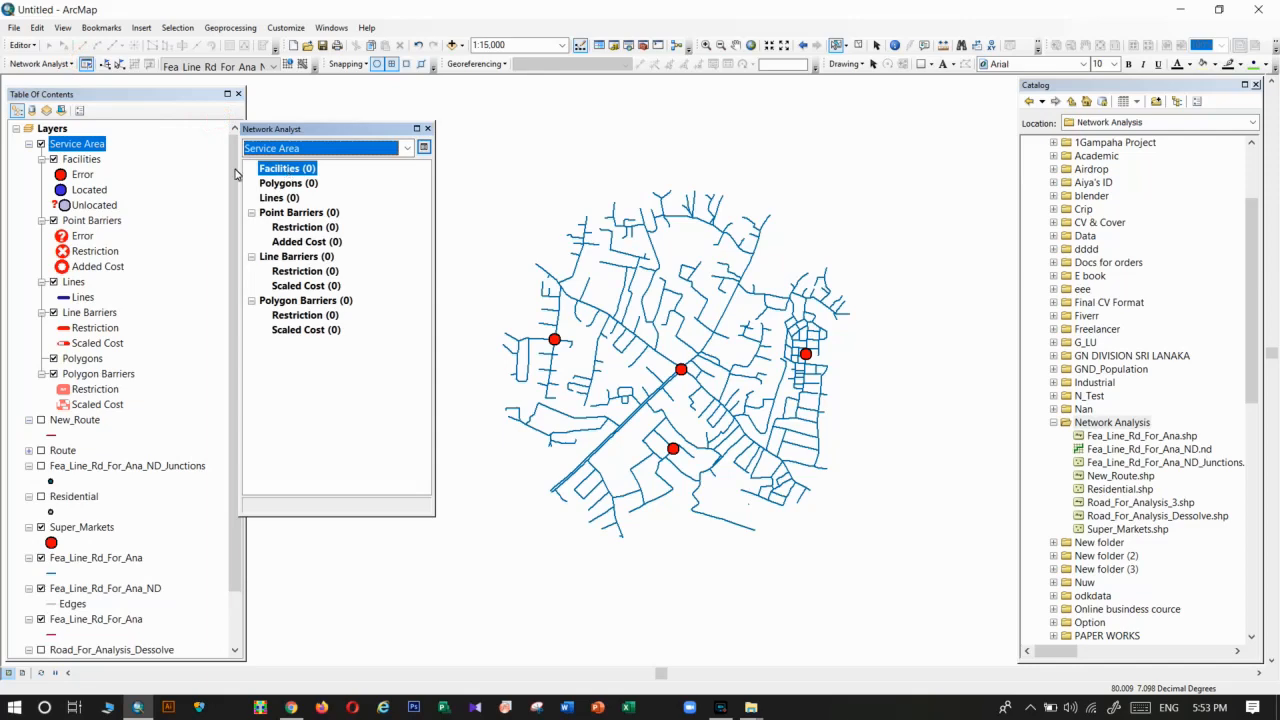
left_click(28, 144)
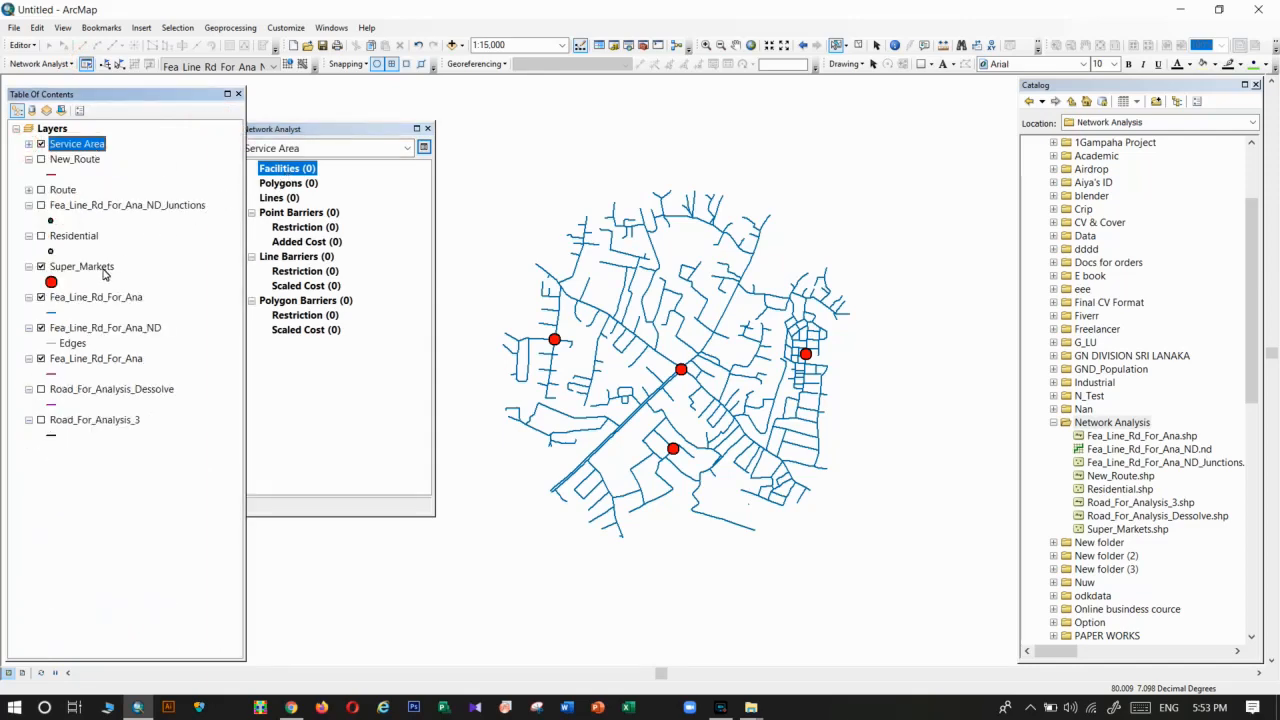
right_click(285, 172)
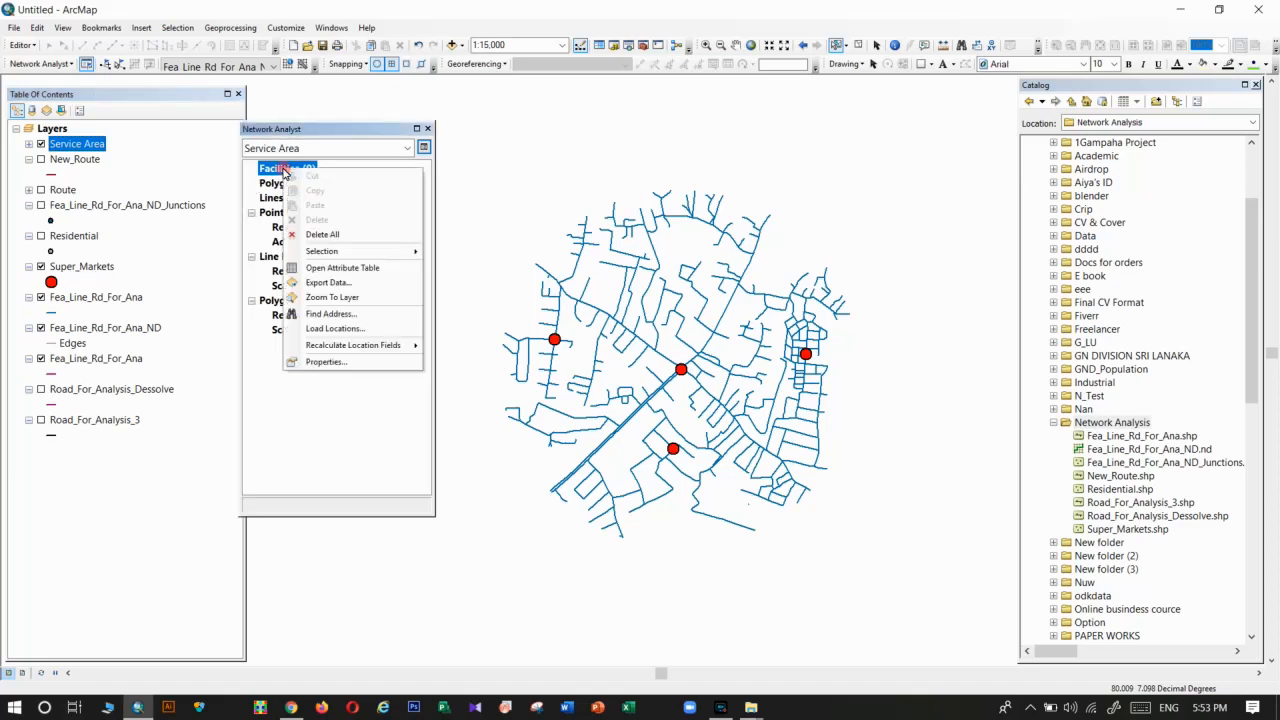
left_click(315, 330)
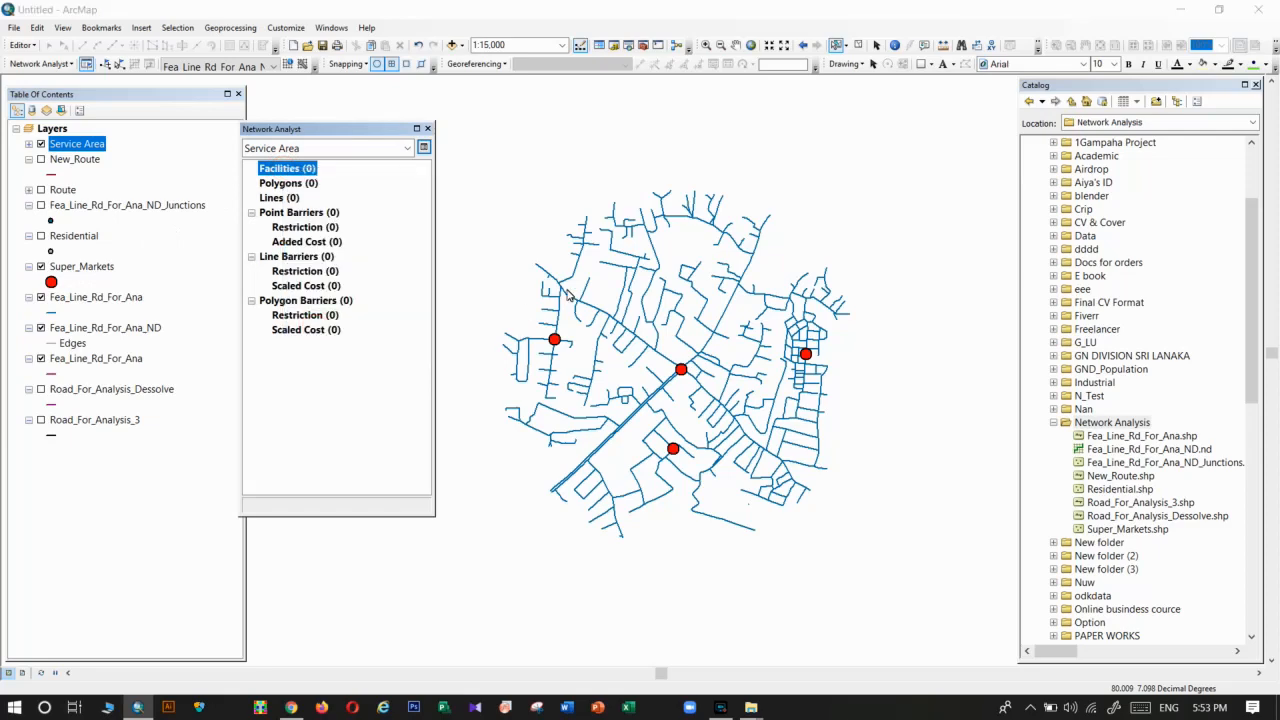
left_click(630, 148)
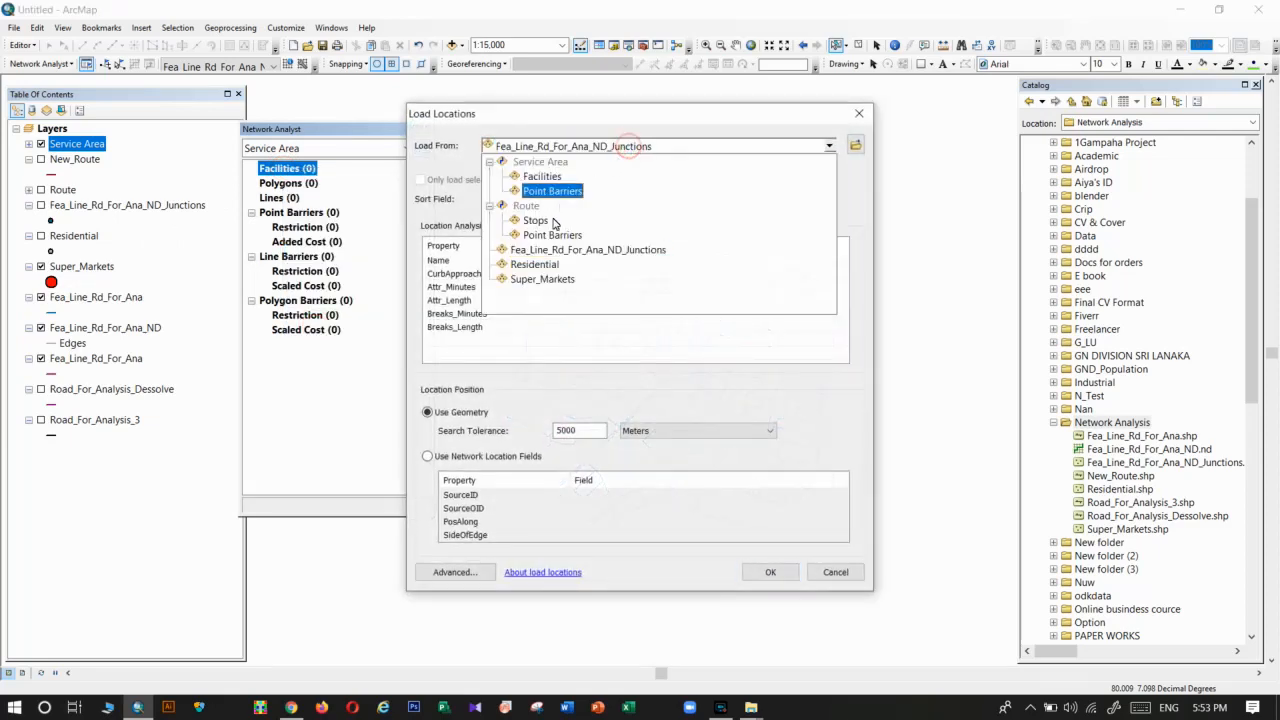
left_click(535, 279)
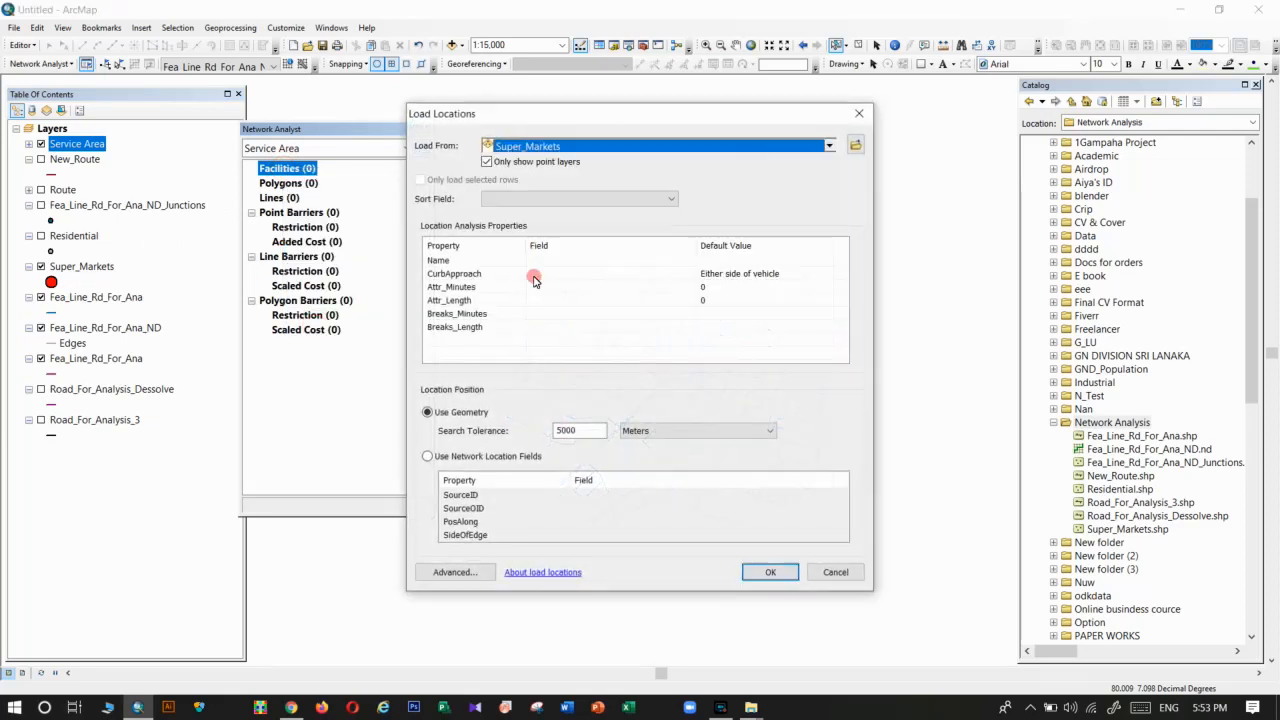
left_click(770, 572)
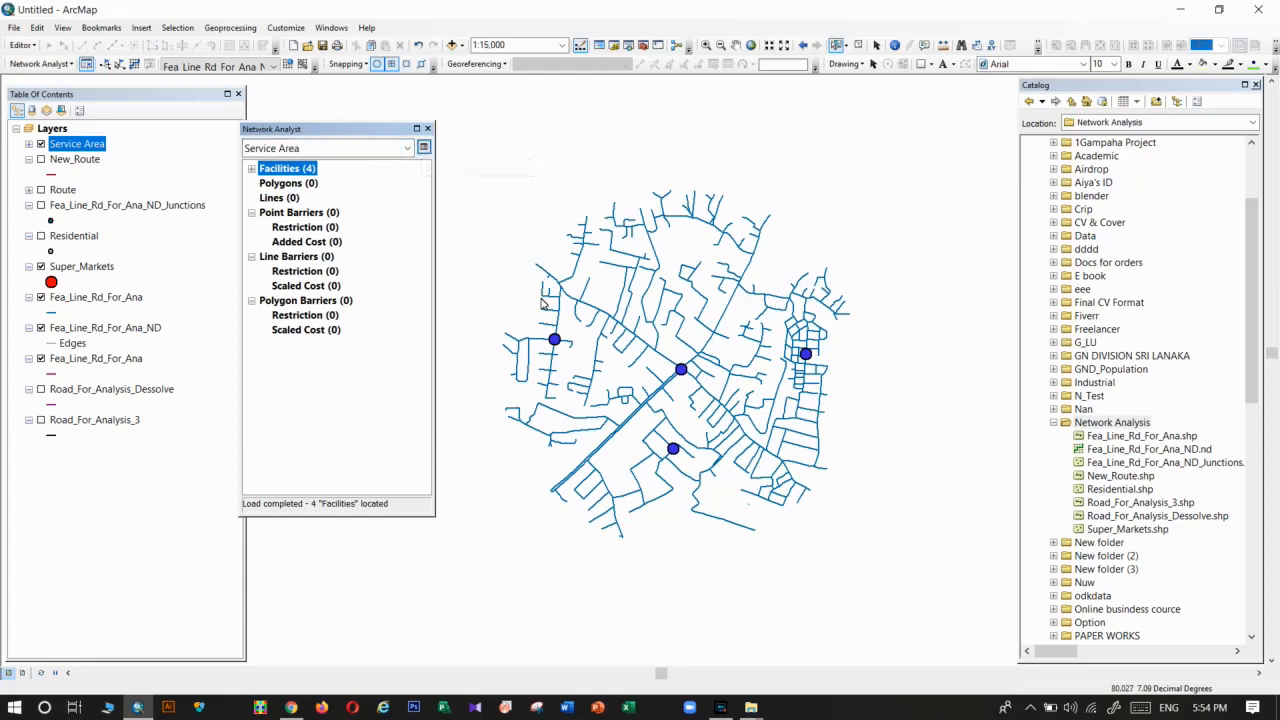
Set the service area's impedance to Length (Meters) and its default break to 400, and solve the analysis.
left_click(424, 149)
left_click(585, 212)
left_click(548, 225)
double_click(530, 236)
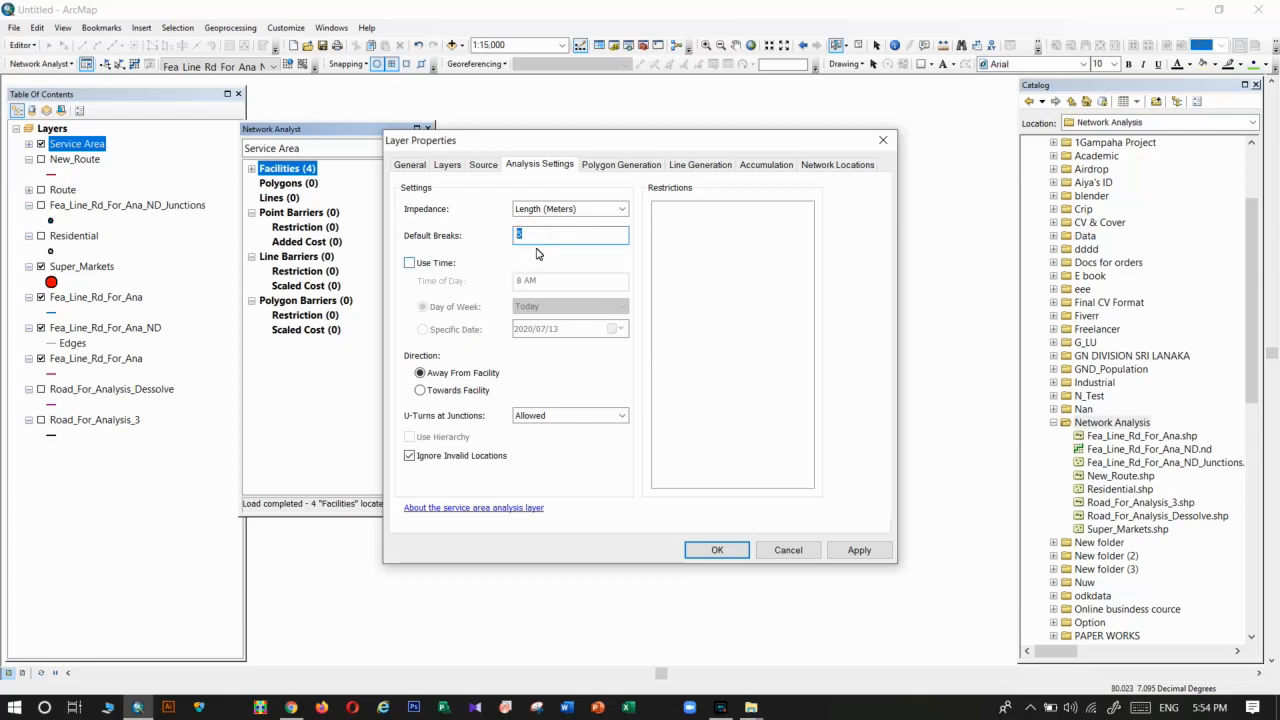
type("00")
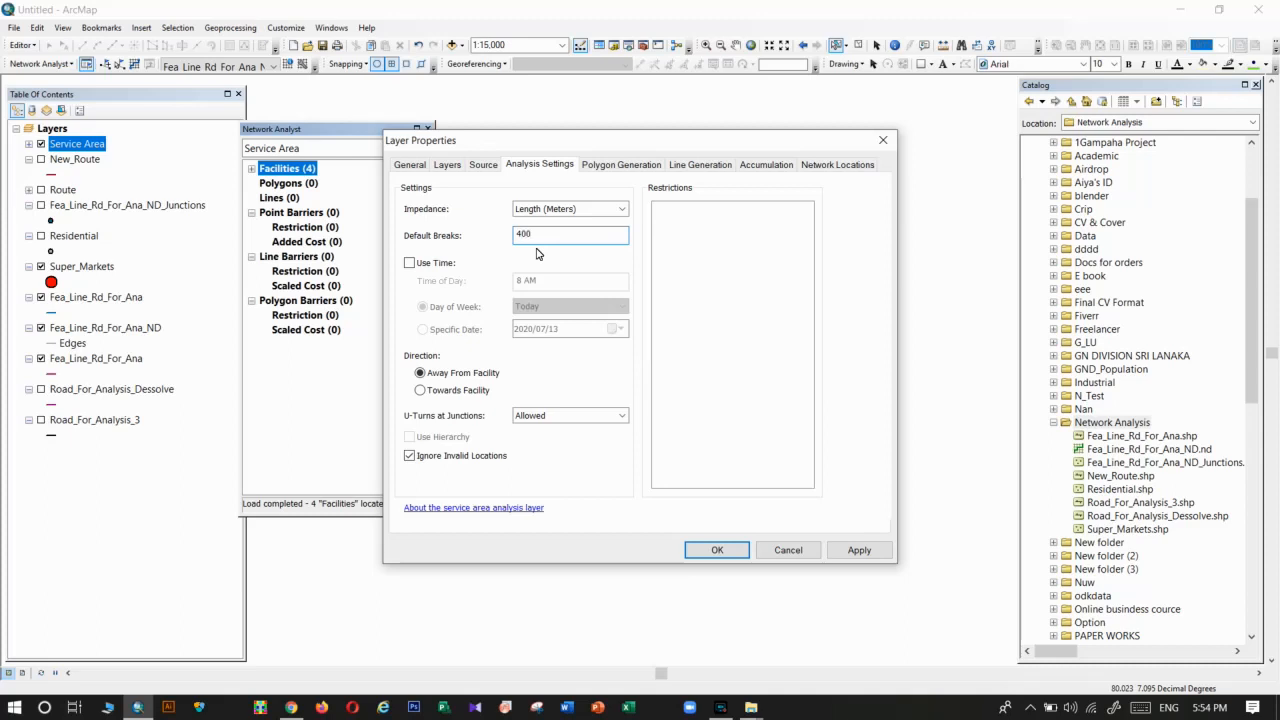
left_click(717, 550)
left_click(135, 64)
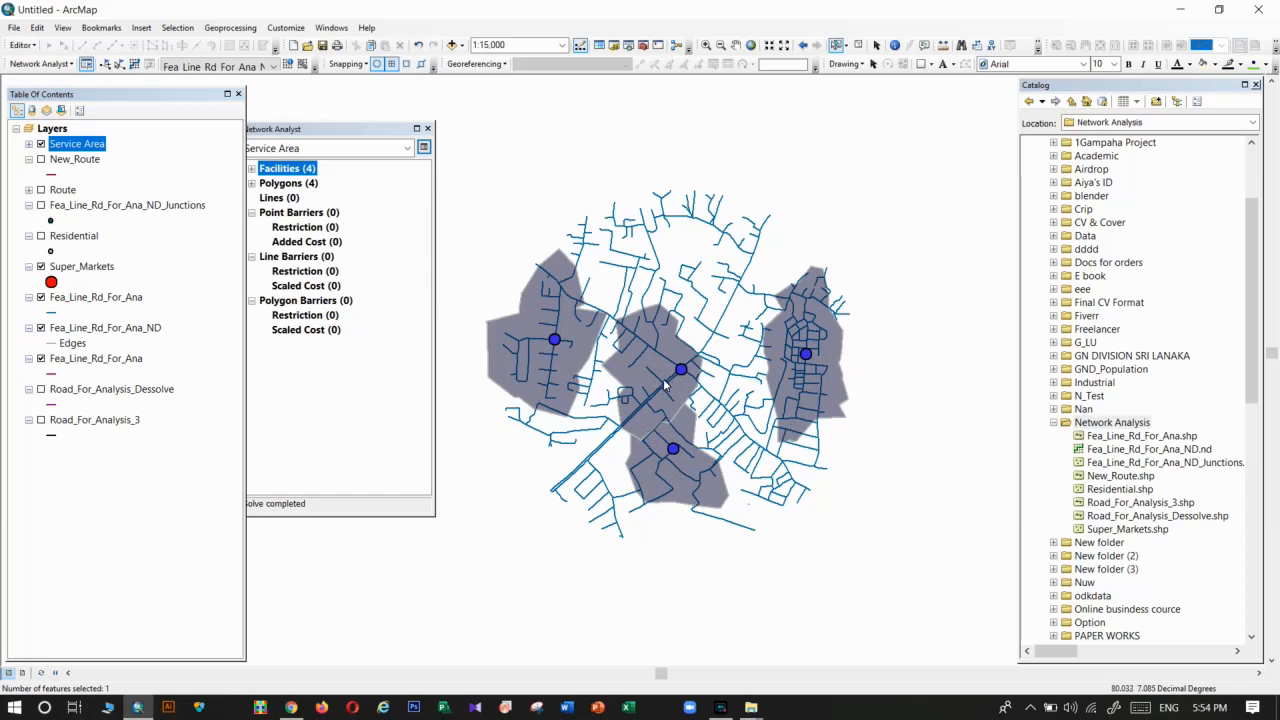
Set the service area's default breaks to 400,500,1000 in its analysis settings.
left_click(424, 147)
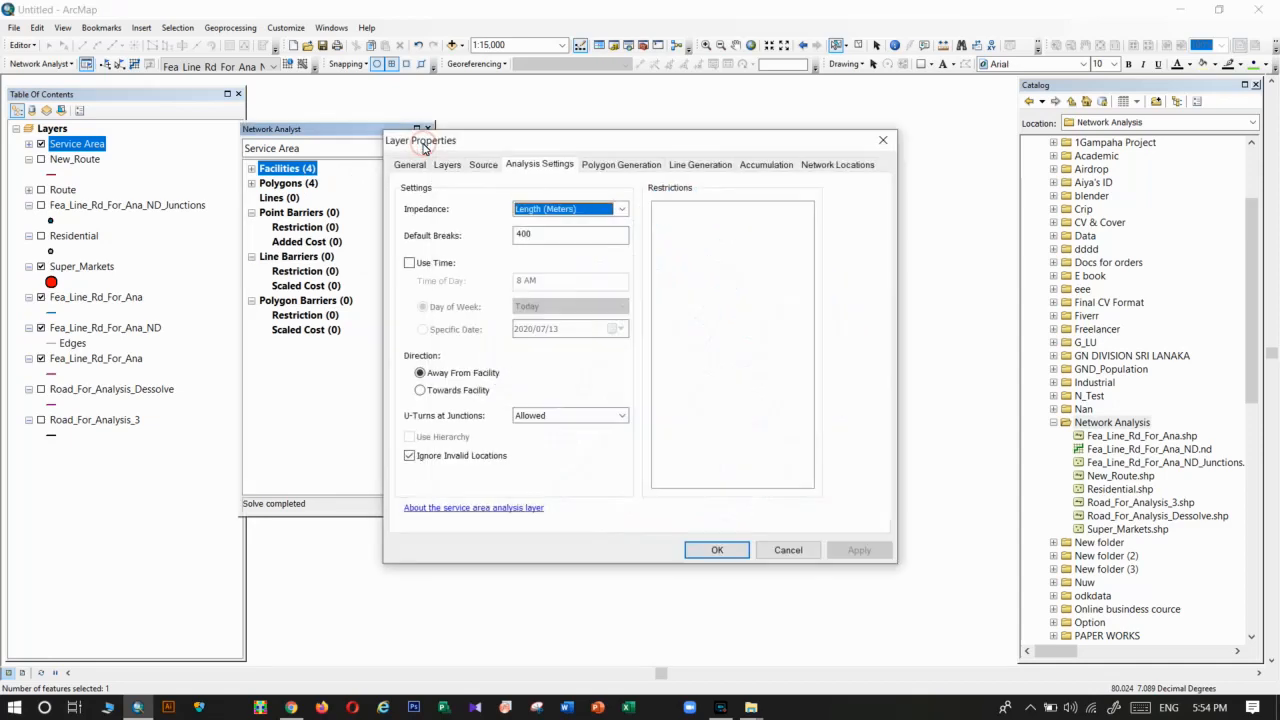
left_click(532, 236)
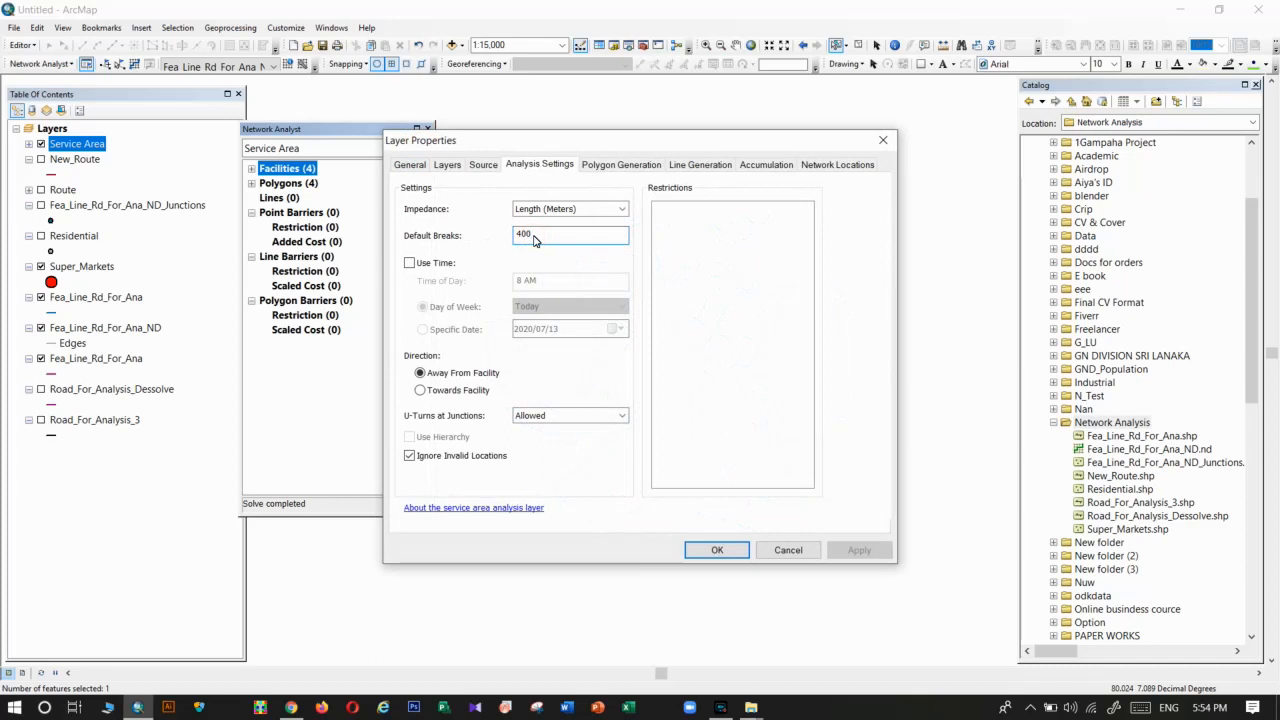
type(",500,1000")
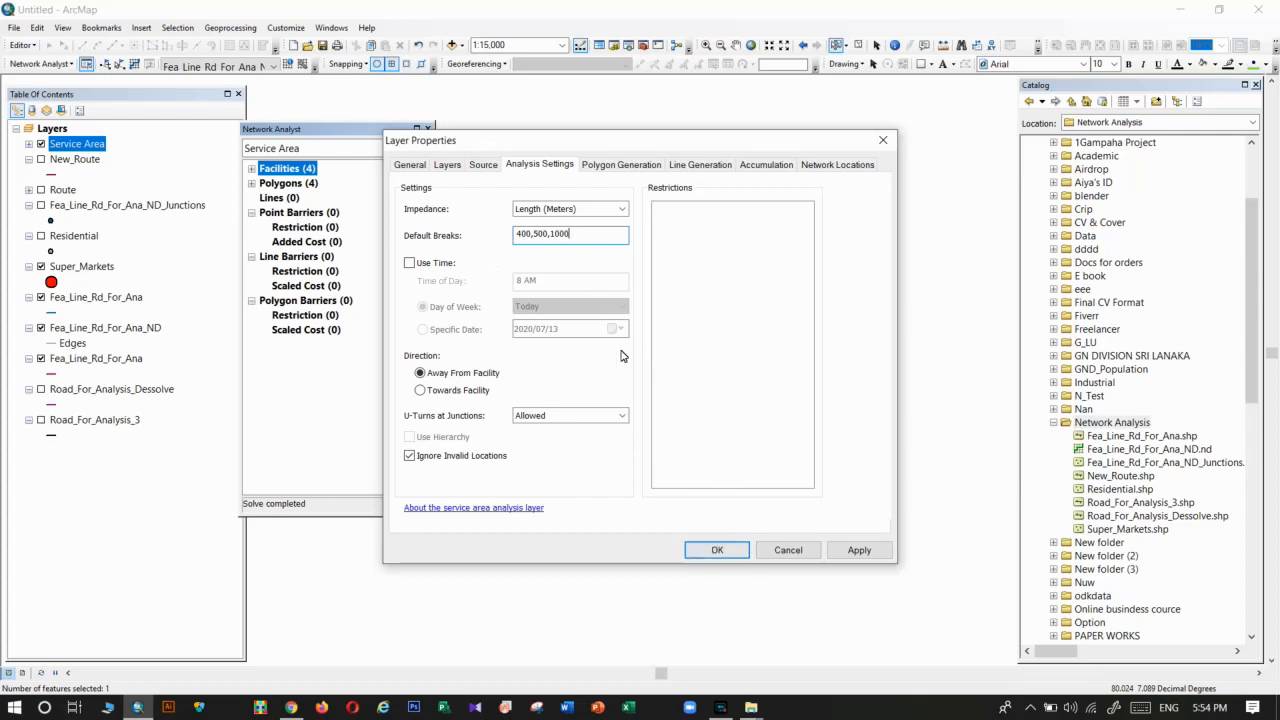
left_click_drag(535, 236, 547, 235)
left_click(575, 239)
left_click(712, 550)
Re-solve the service area after deleting its existing polygons, and highlight the Location 4 : 500 - 1000 polygon.
right_click(290, 183)
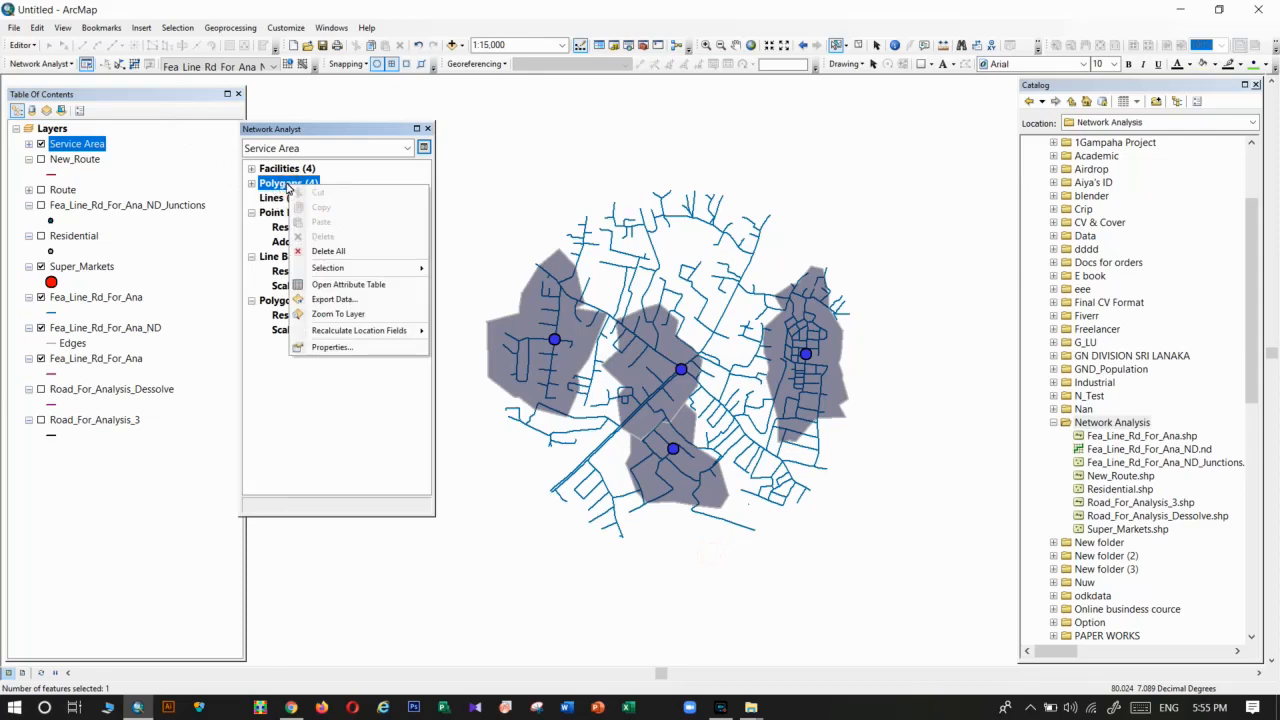
left_click(326, 251)
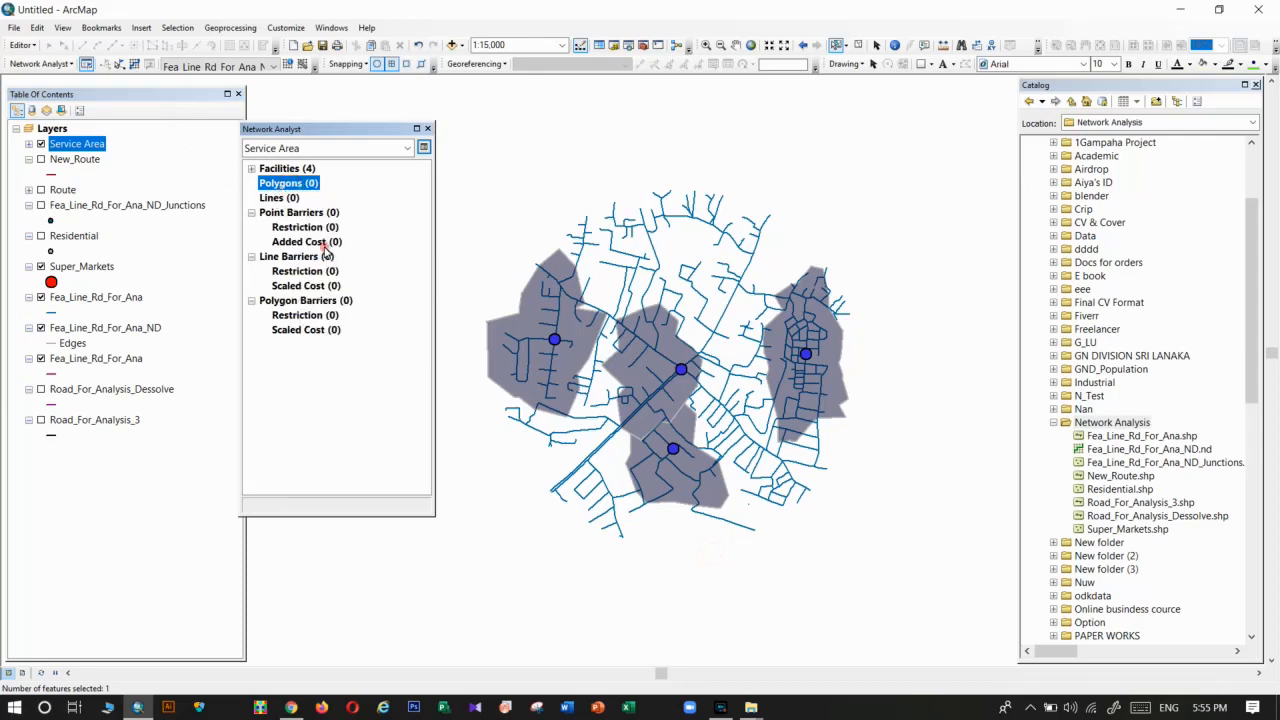
left_click(135, 66)
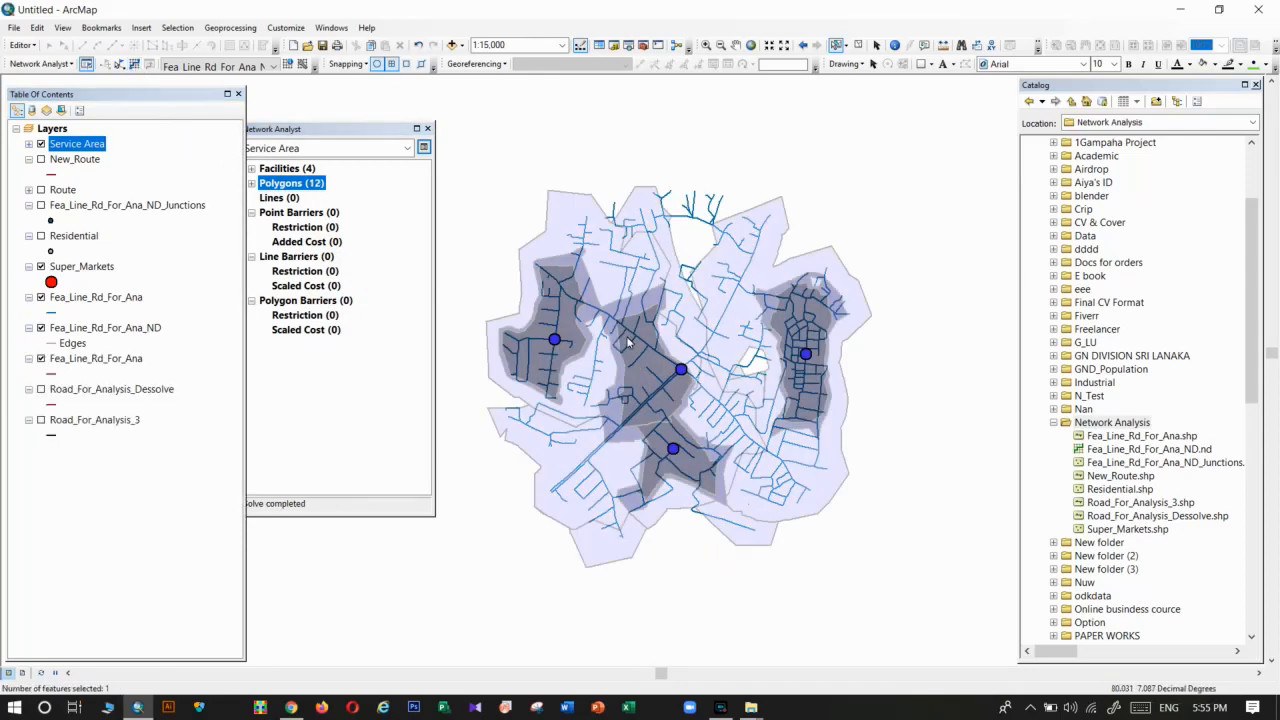
left_click(252, 183)
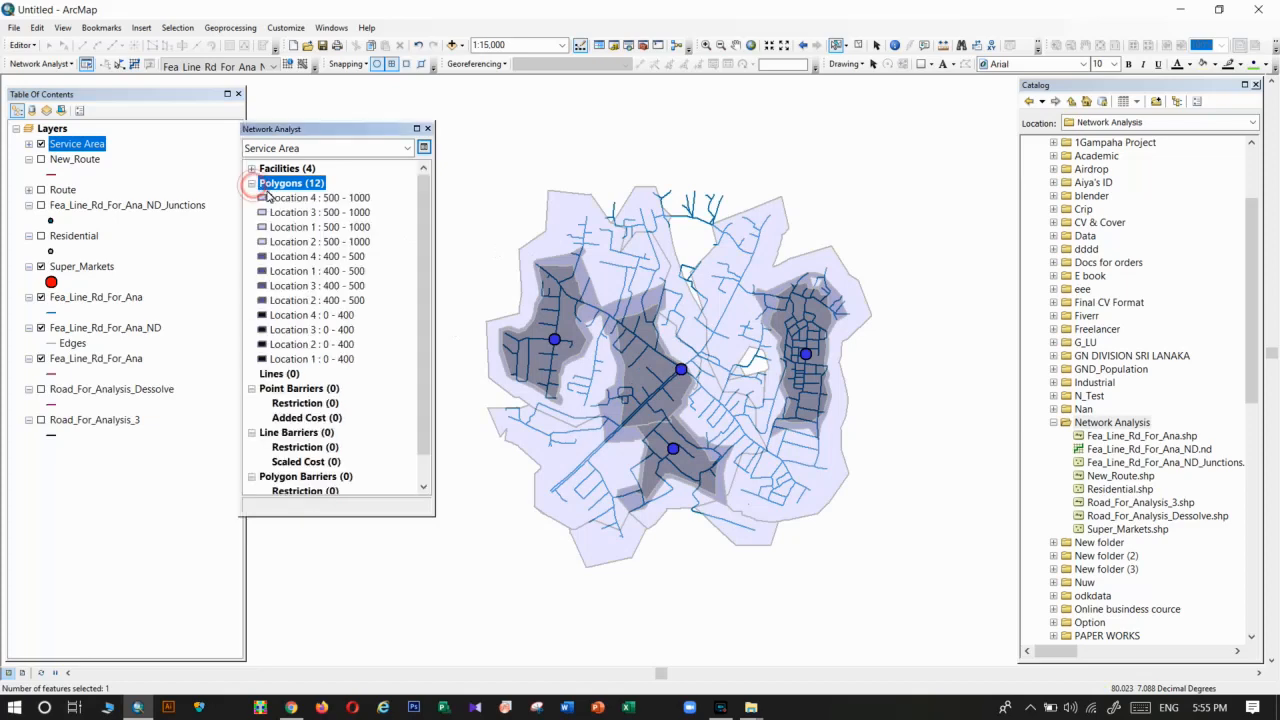
left_click(280, 198)
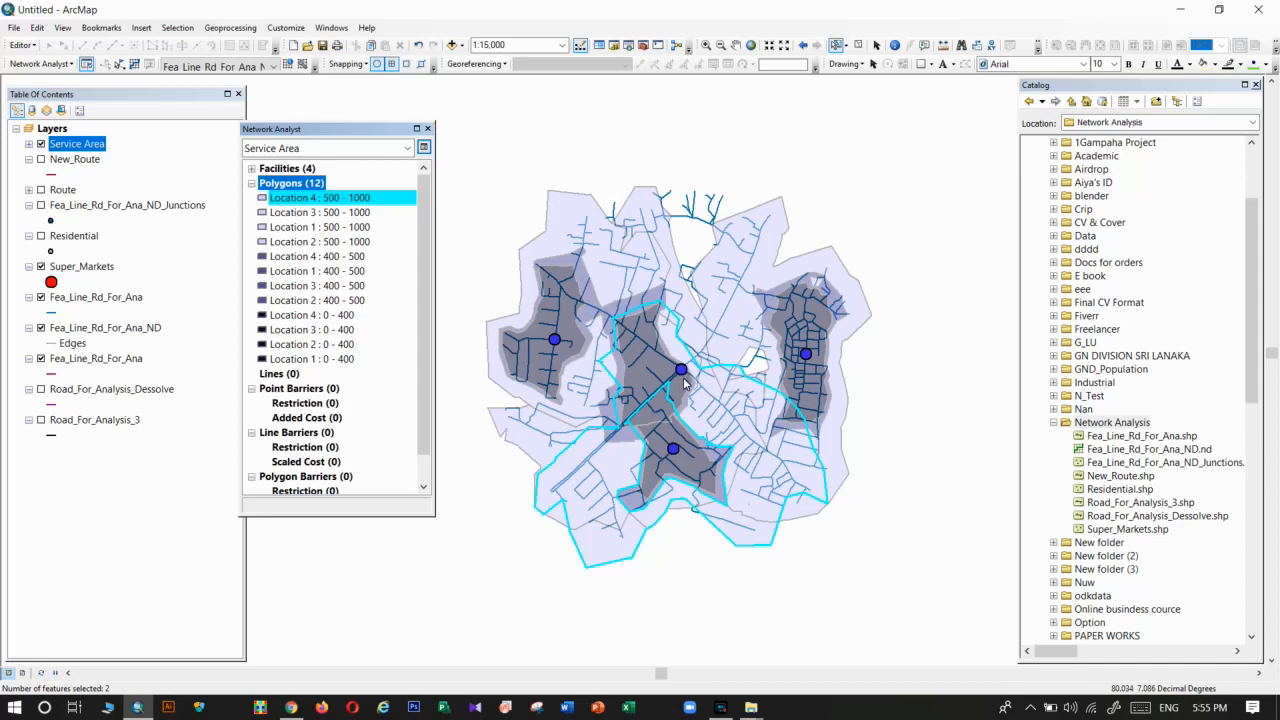
Change the fill color of the 1000 break to red in the Polygons class symbology.
right_click(277, 188)
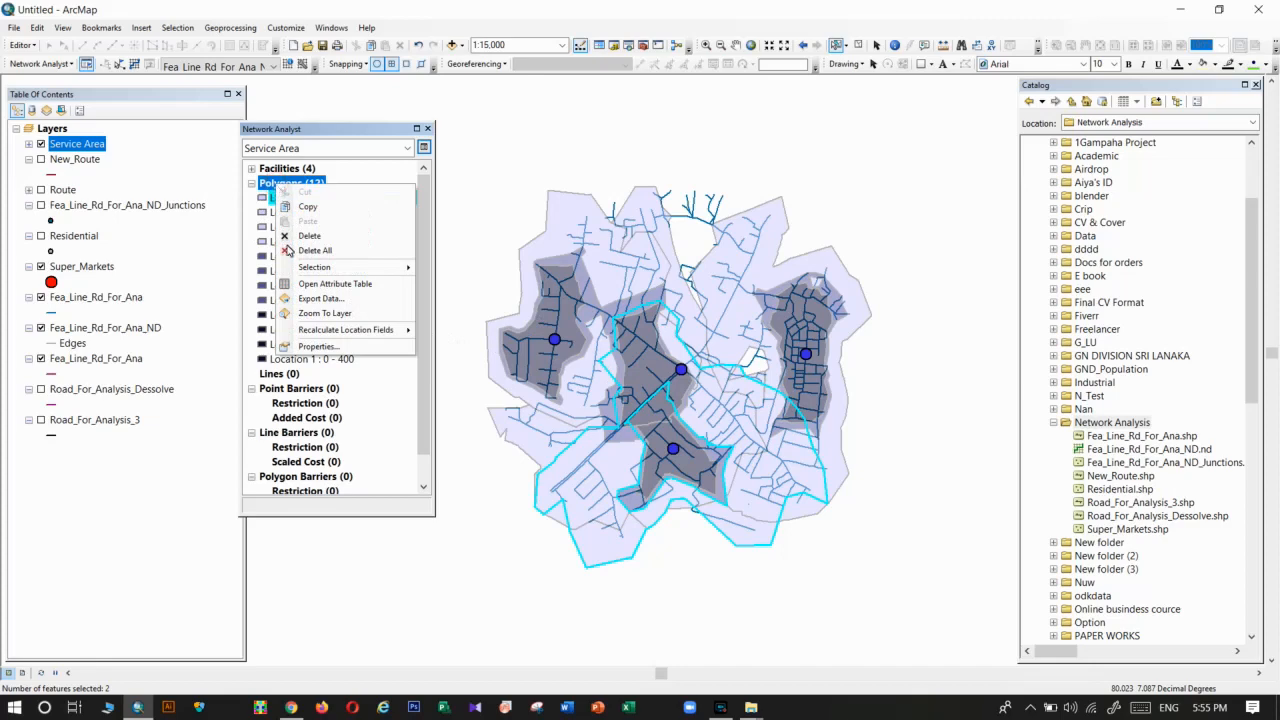
left_click(300, 346)
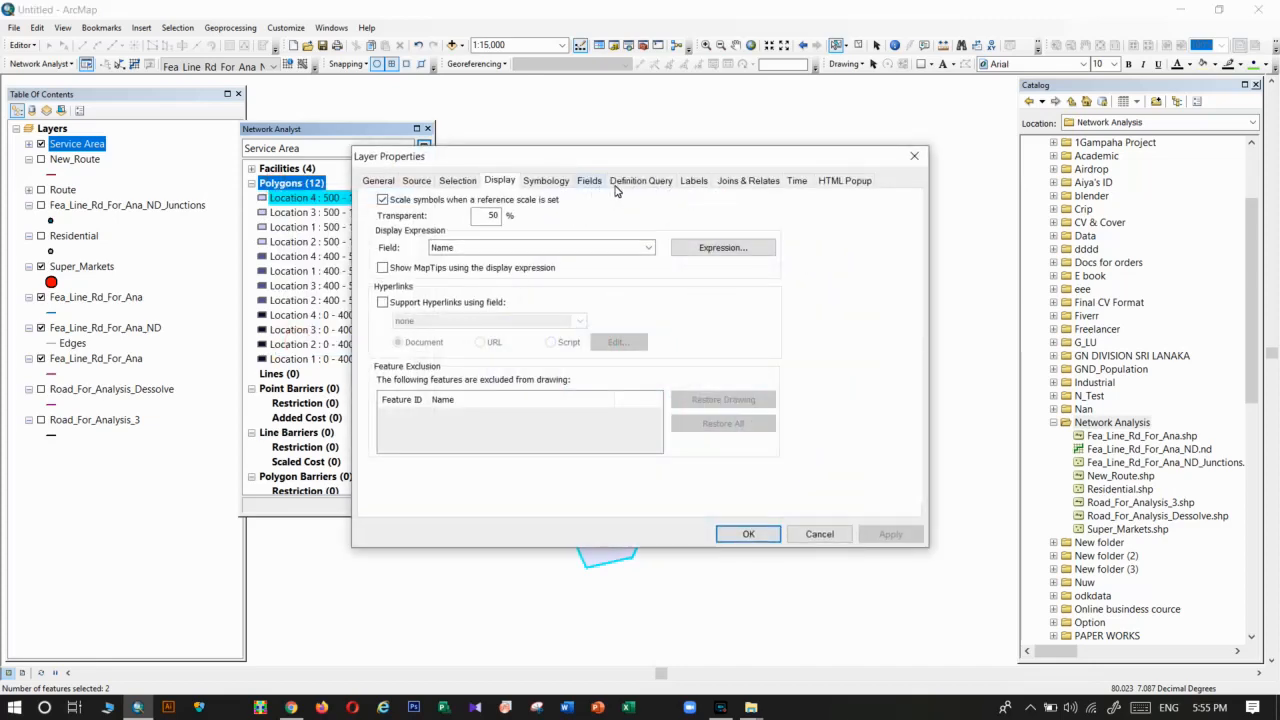
left_click(620, 181)
left_click(555, 184)
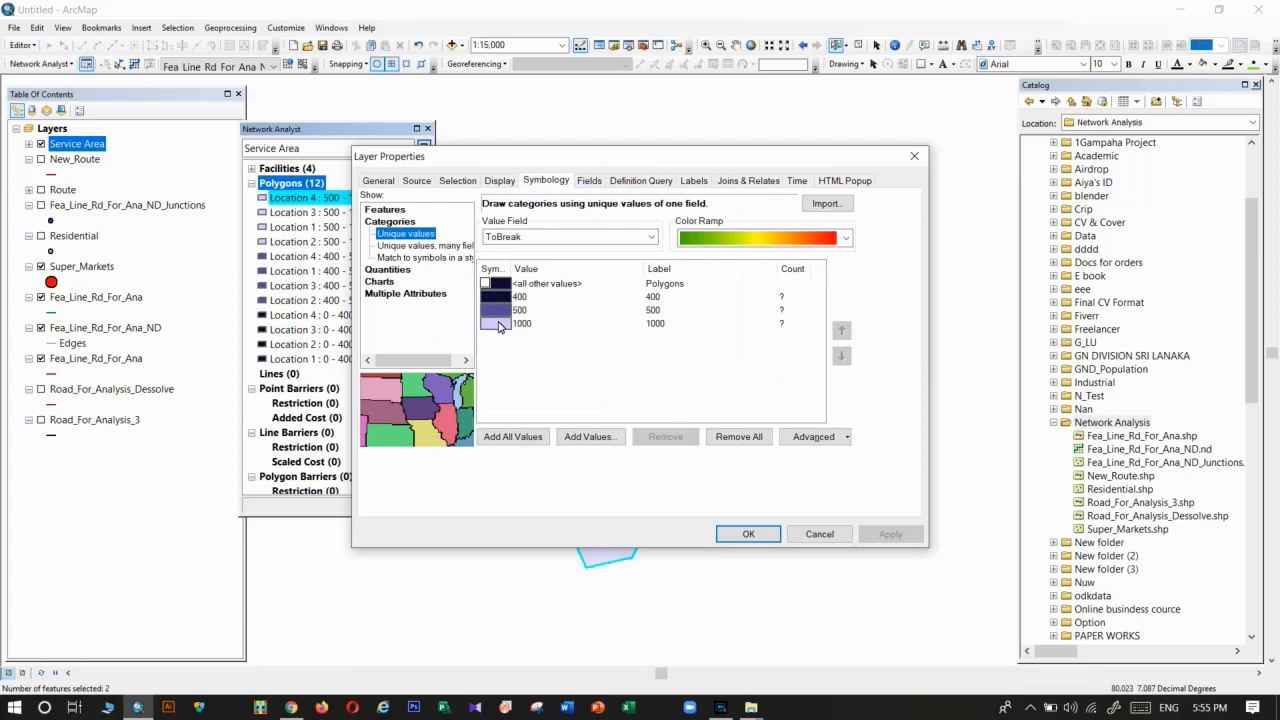
double_click(495, 323)
left_click(961, 331)
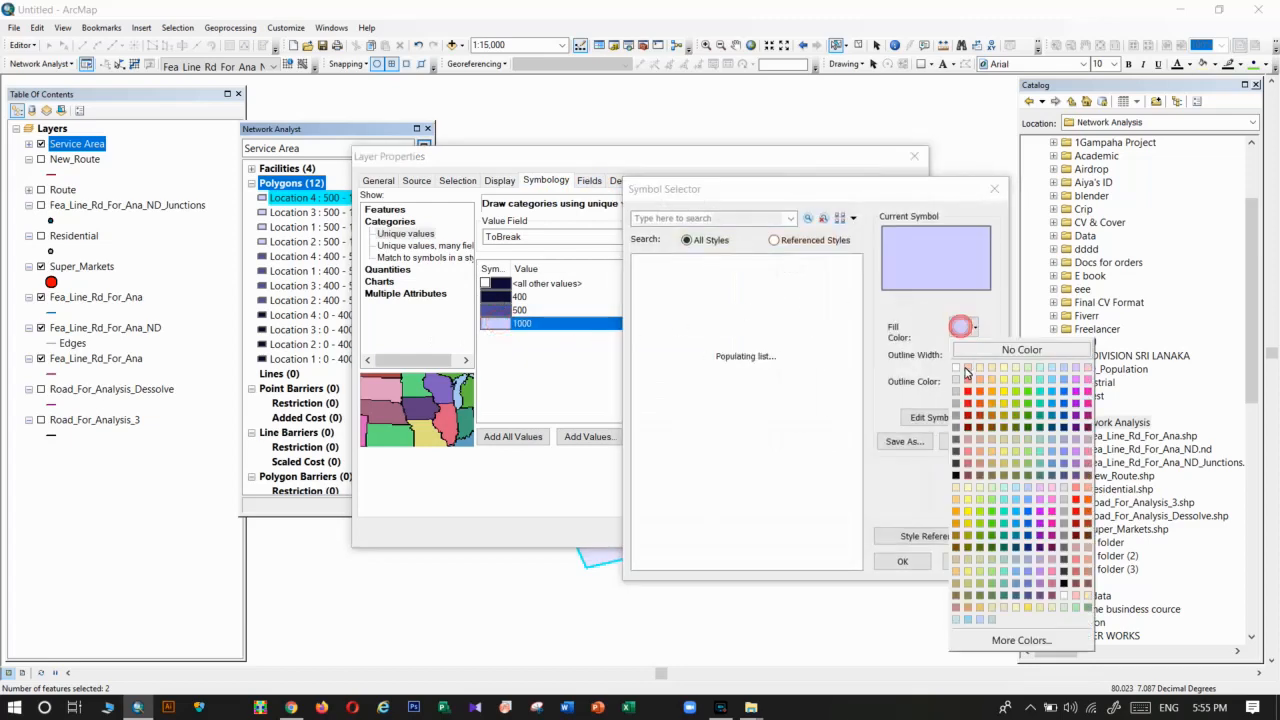
left_click(969, 395)
left_click(904, 561)
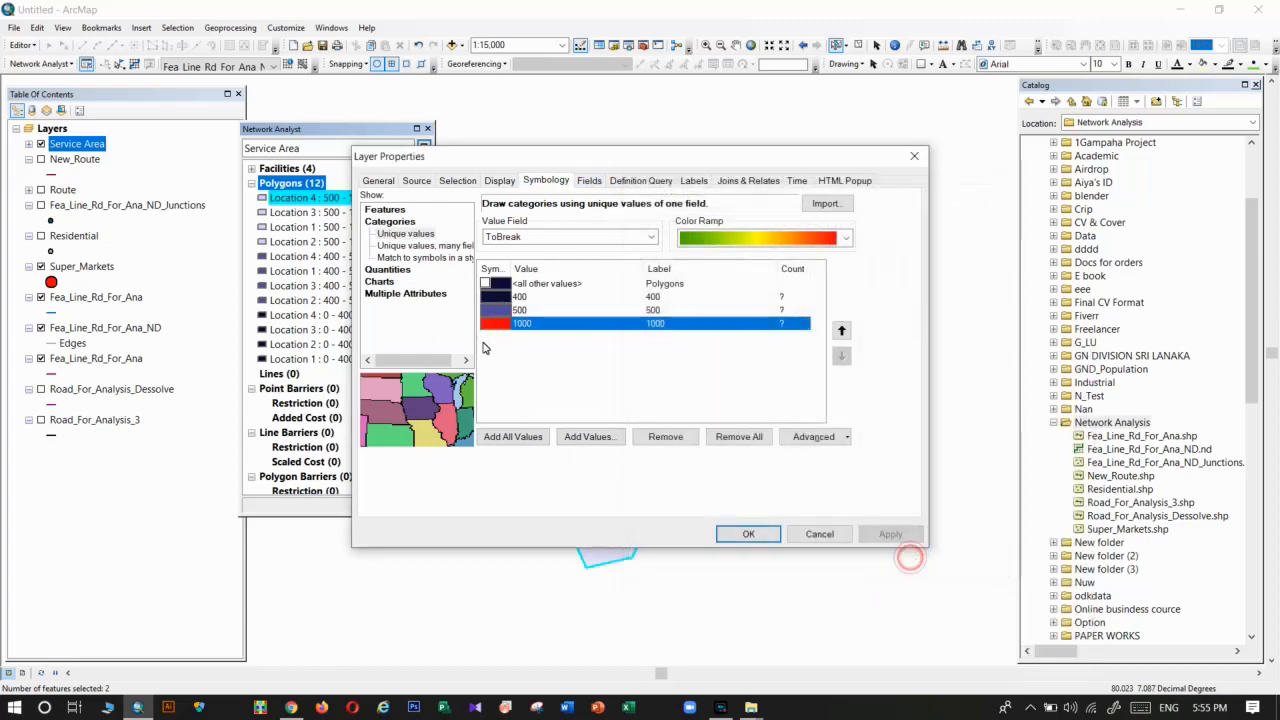
Change the fill color of the 500 break to yellow and apply the Polygons class symbology.
double_click(519, 310)
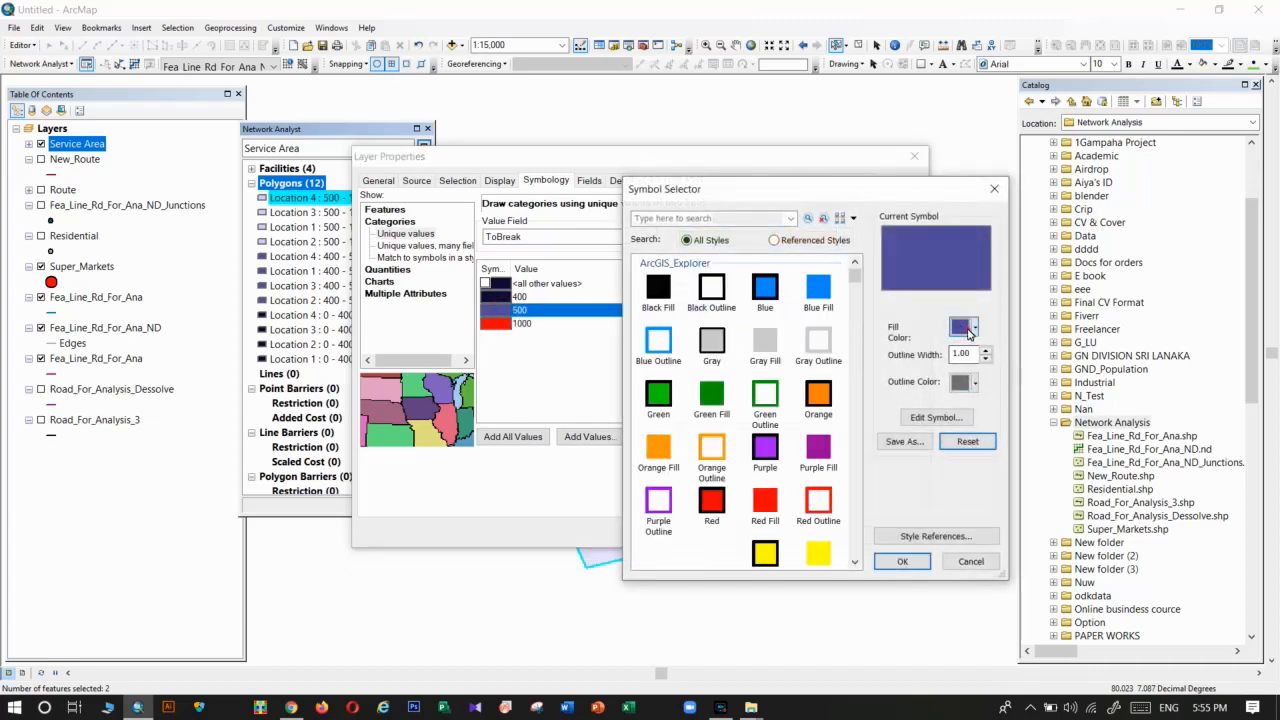
left_click(960, 328)
left_click(1008, 398)
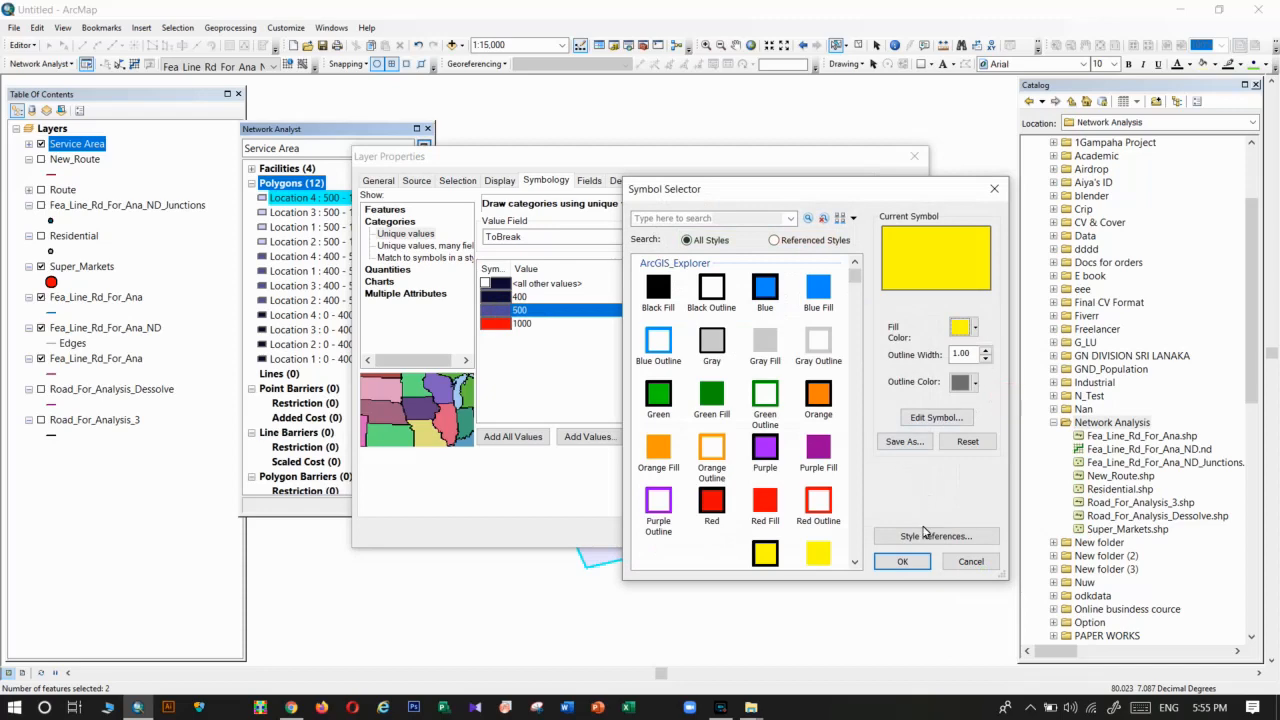
left_click(902, 561)
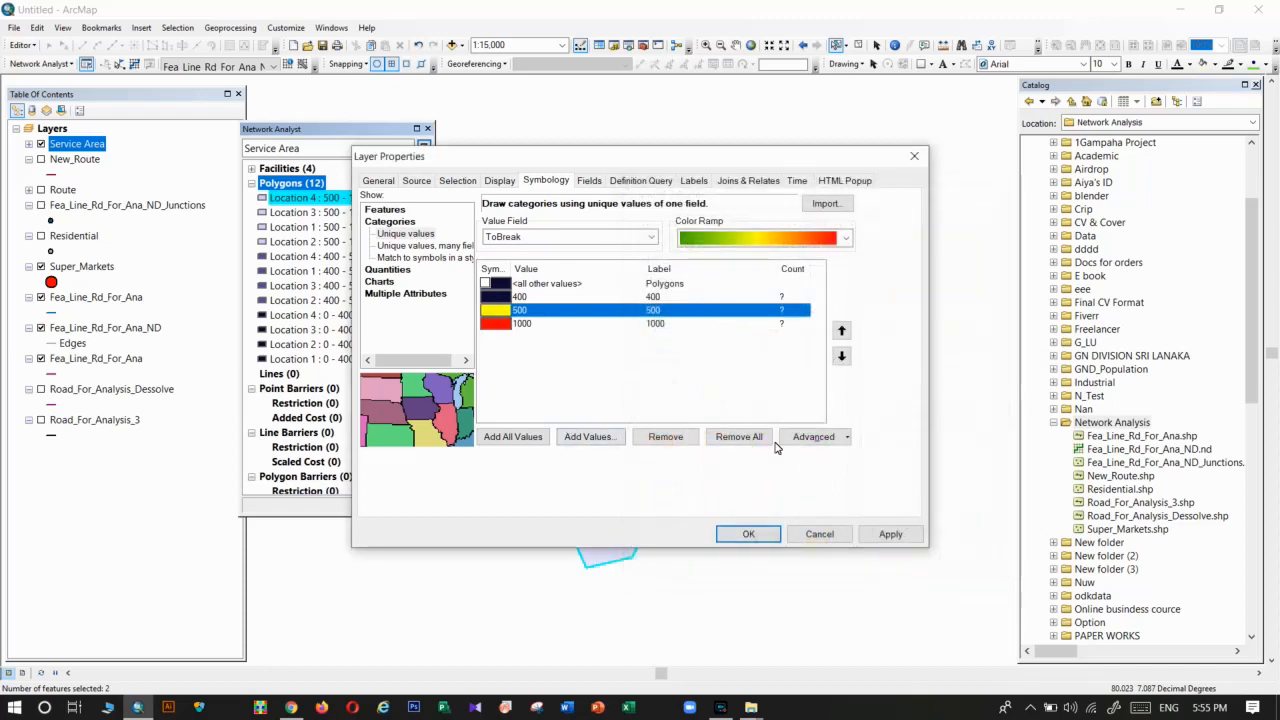
left_click(735, 534)
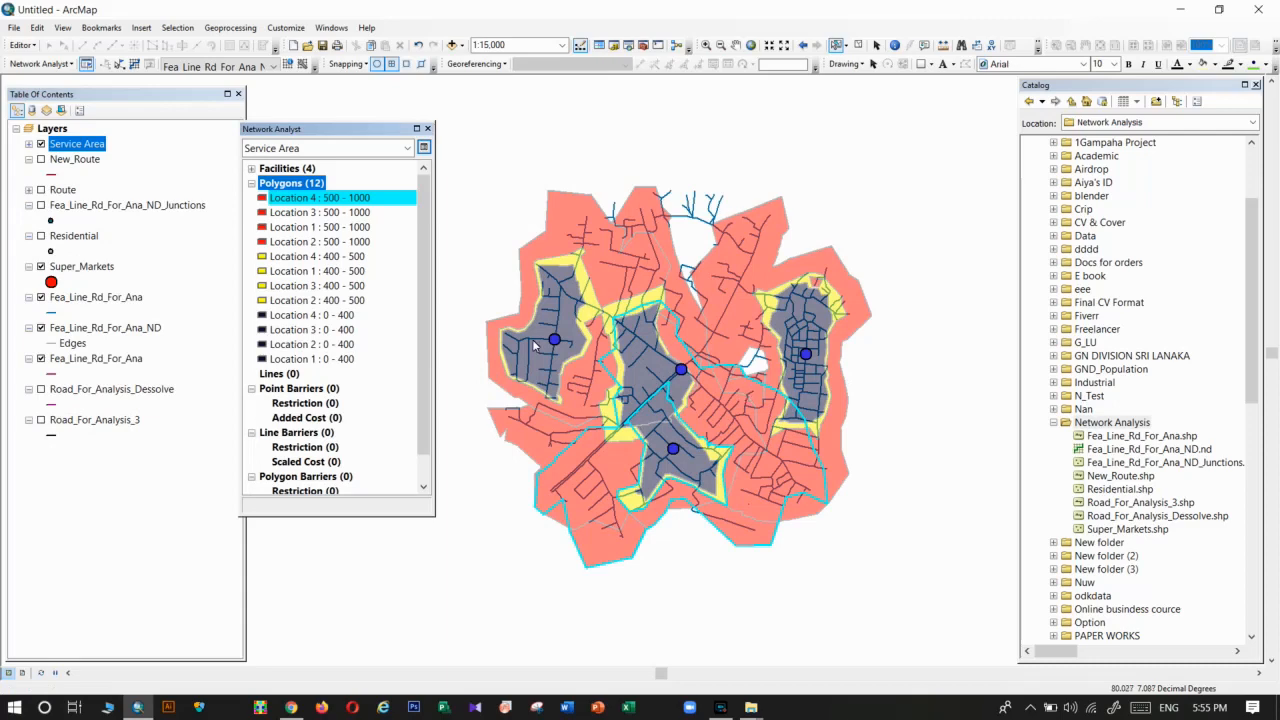
Close the Network Analyst window and examine the colored service area polygons around the supermarkets on the map.
left_click(428, 131)
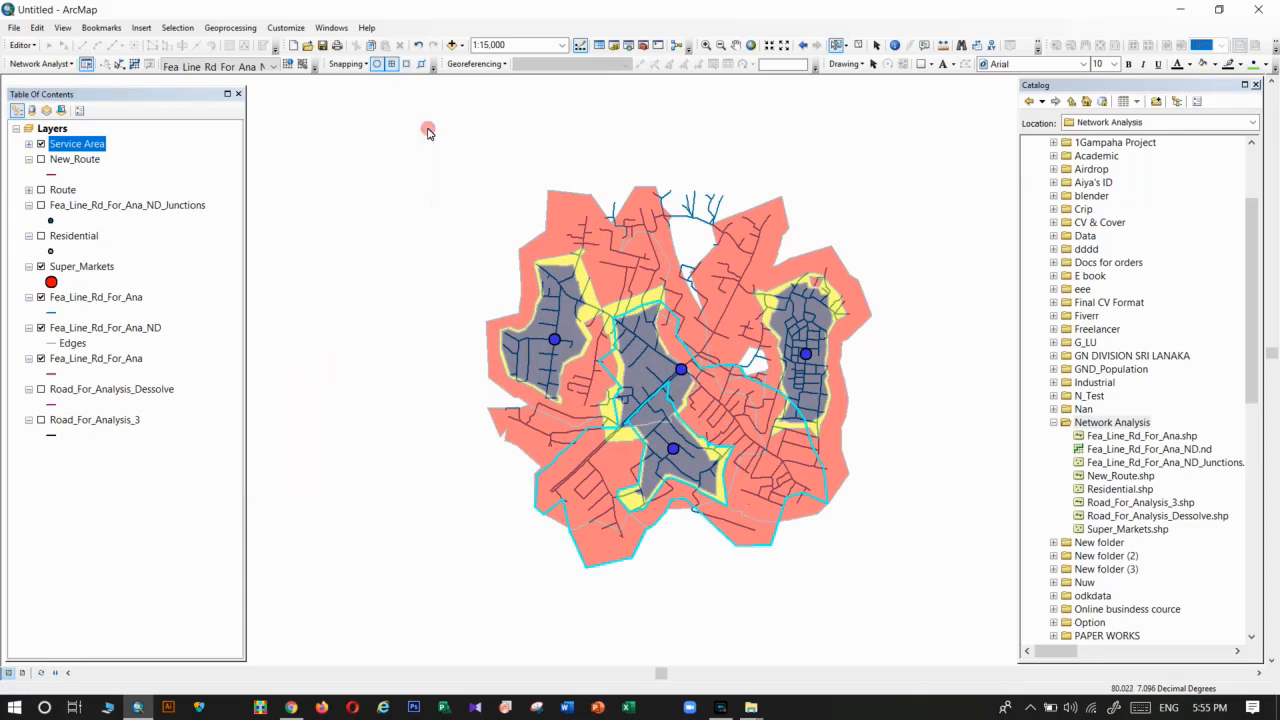
scroll(607, 424, "down", 1)
scroll(607, 424, "down", 1)
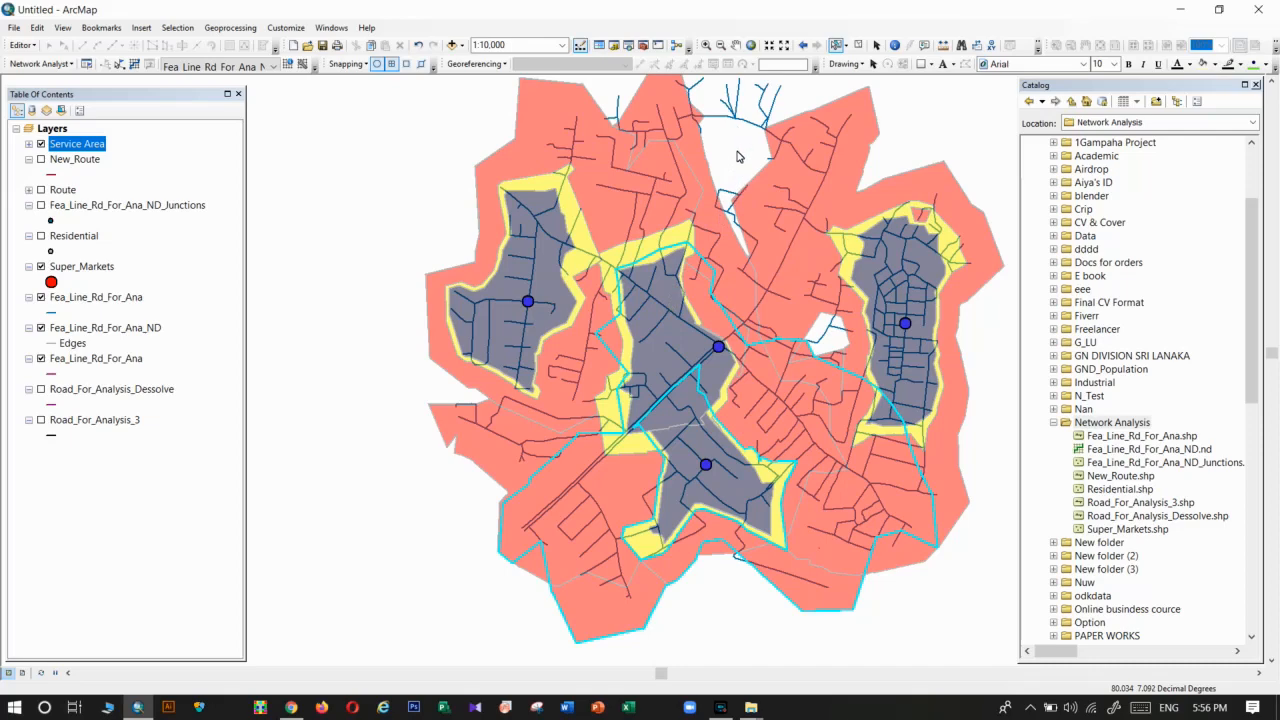
scroll(738, 156, "down", 1)
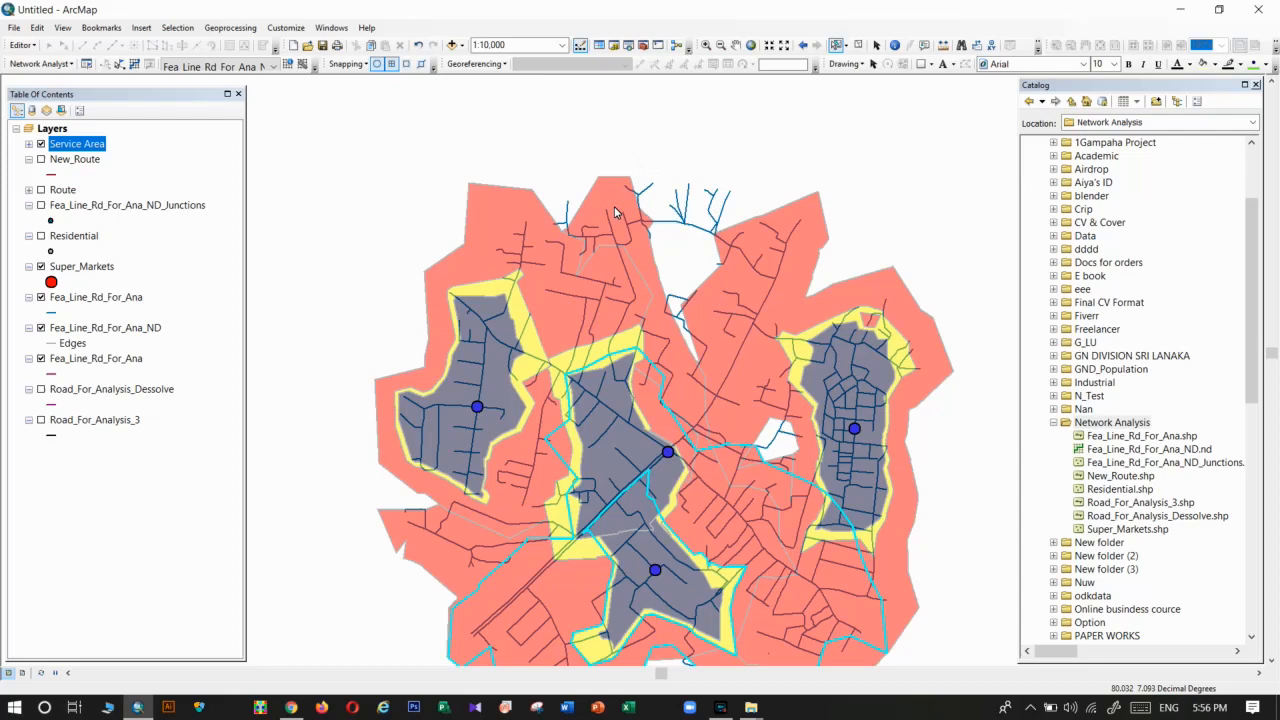
scroll(617, 212, "up", 2)
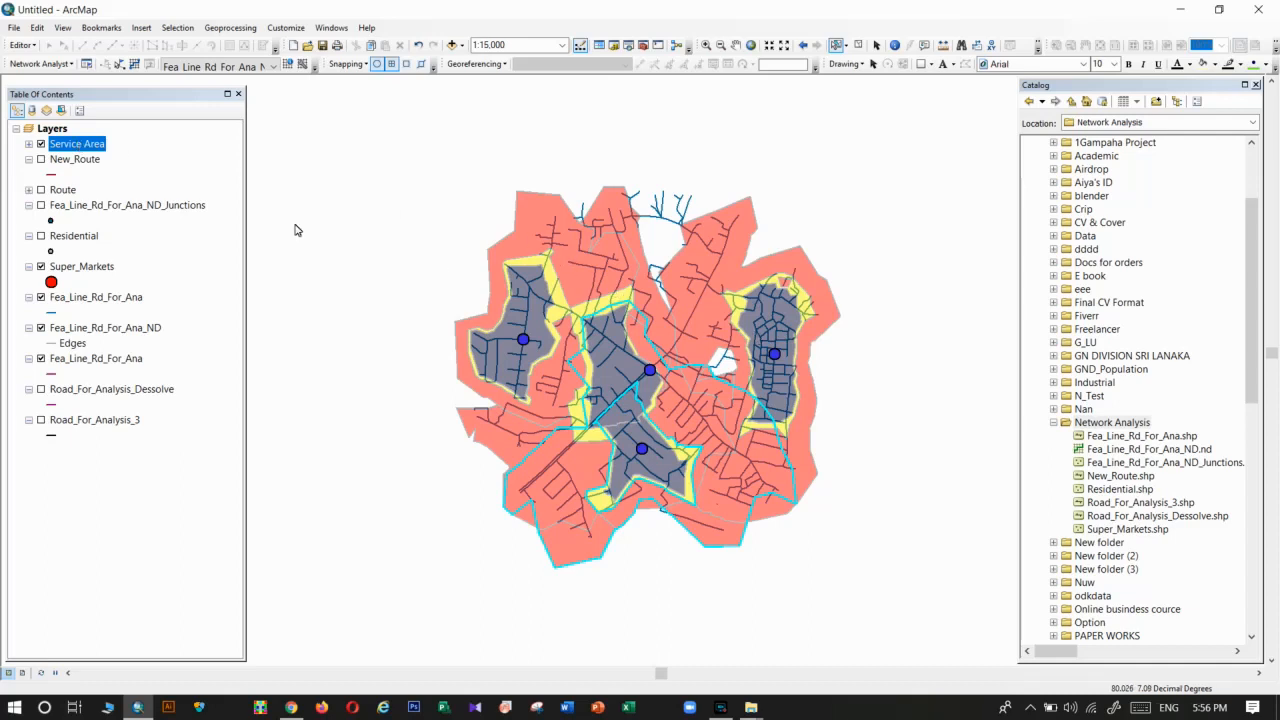
Create a new closest facility analysis layer and collapse its entry in the table of contents.
left_click(42, 64)
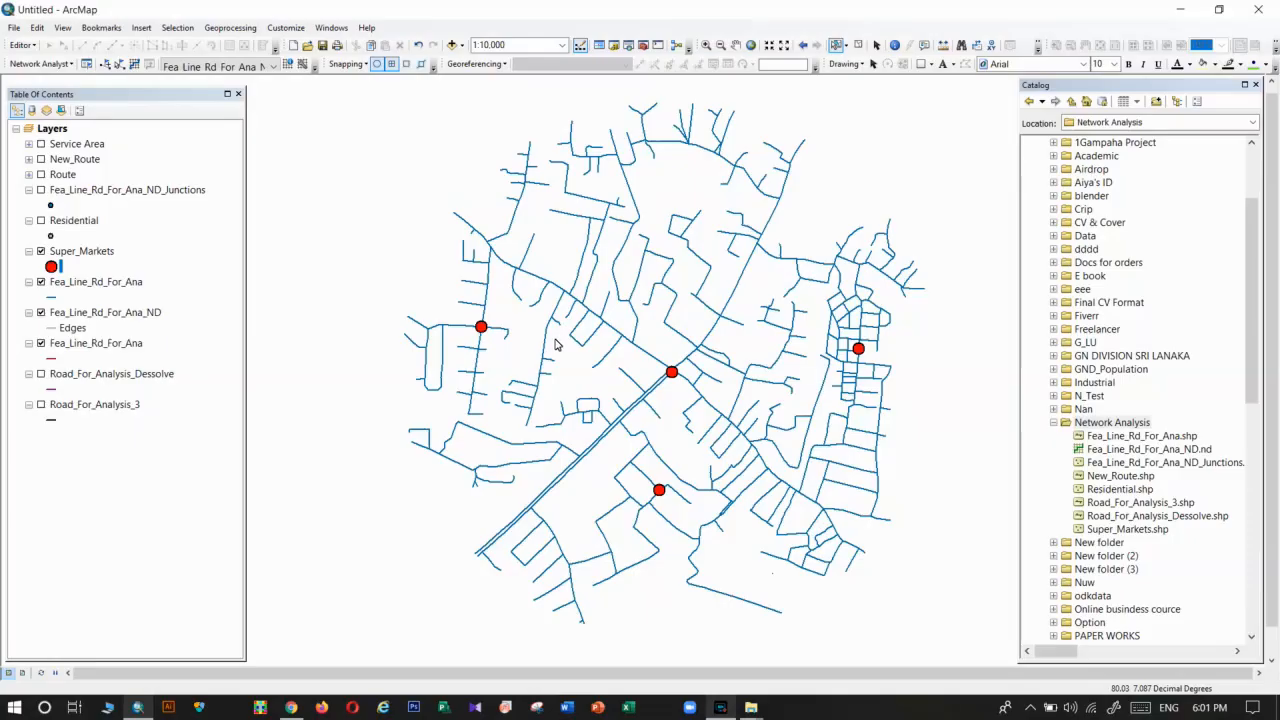
left_click(45, 63)
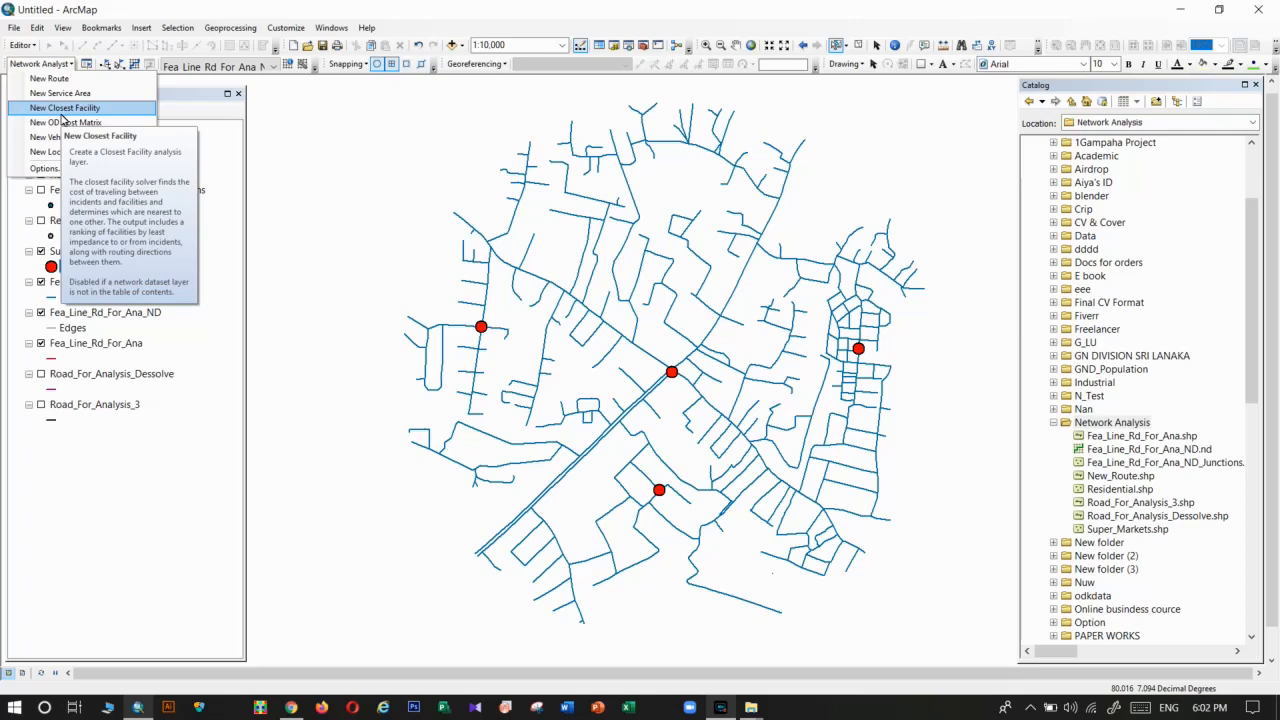
left_click(178, 95)
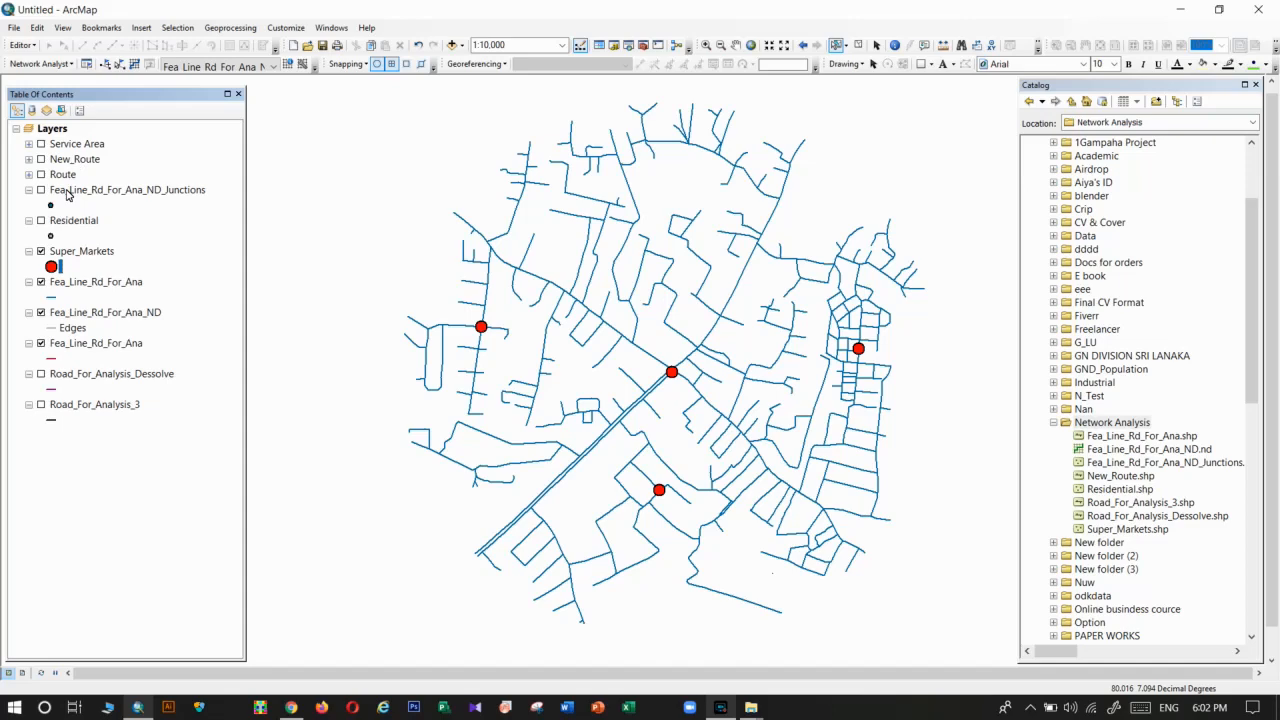
left_click(66, 66)
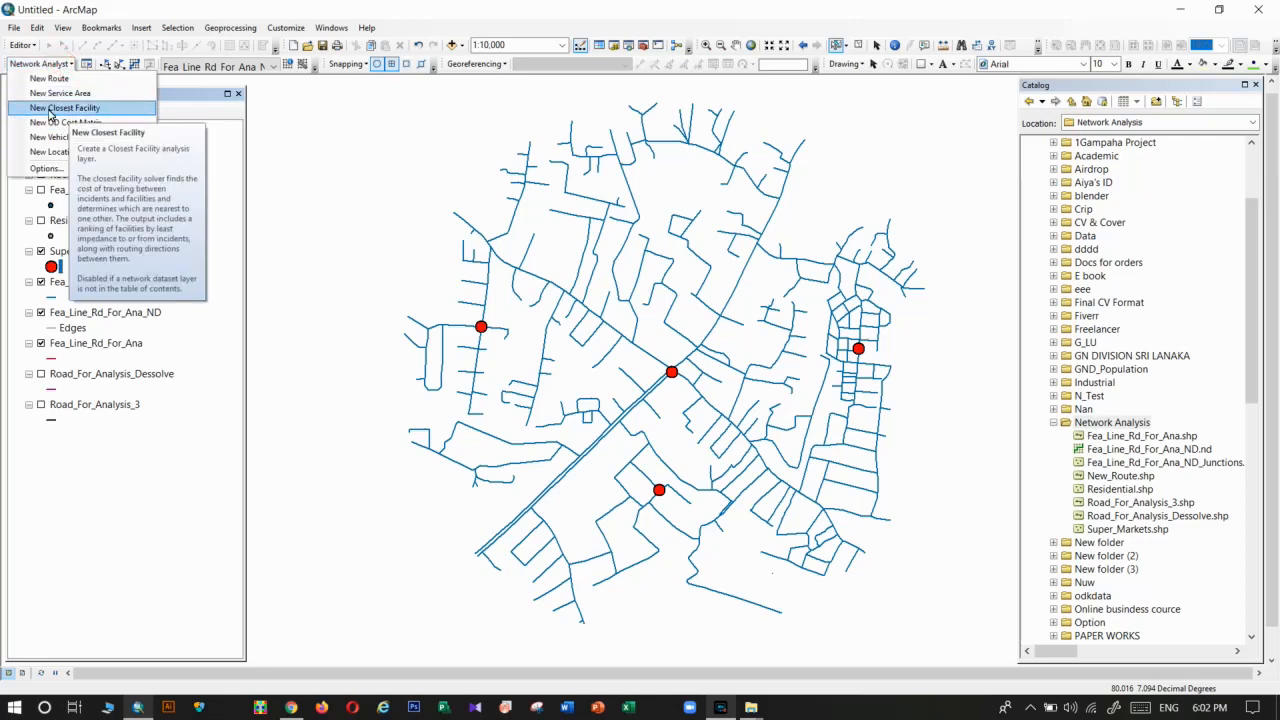
left_click(49, 109)
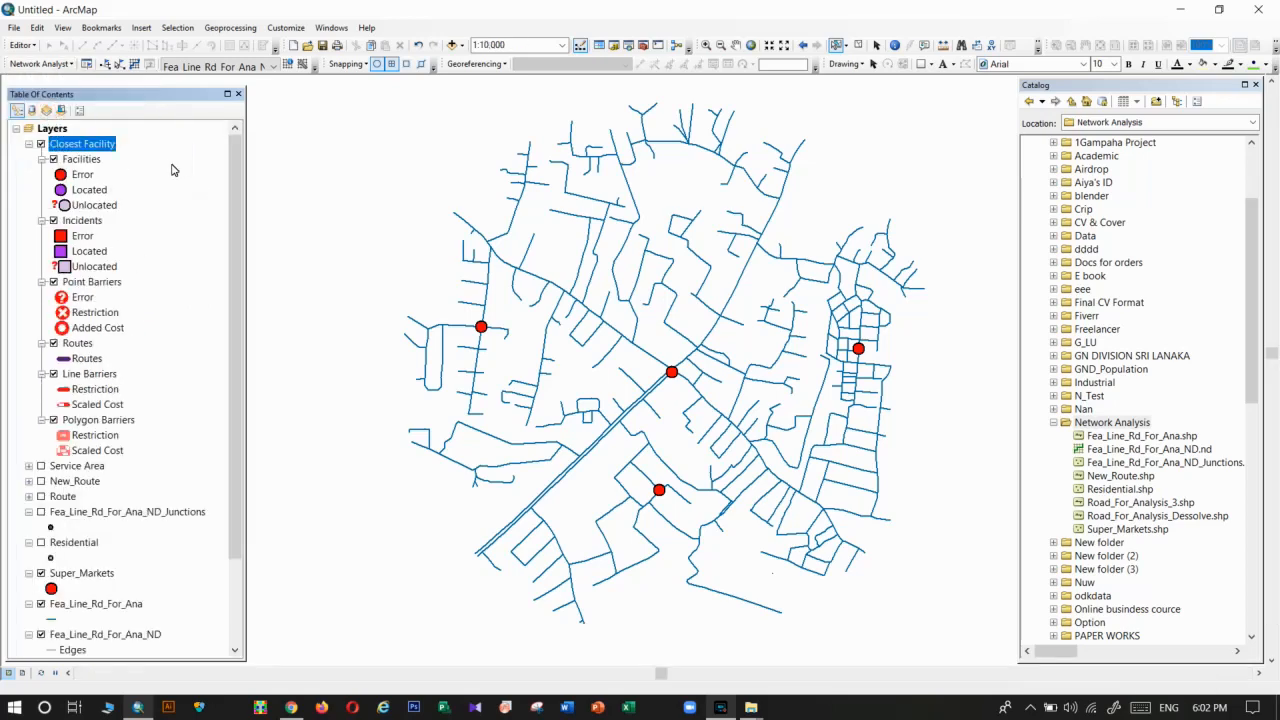
left_click(29, 144)
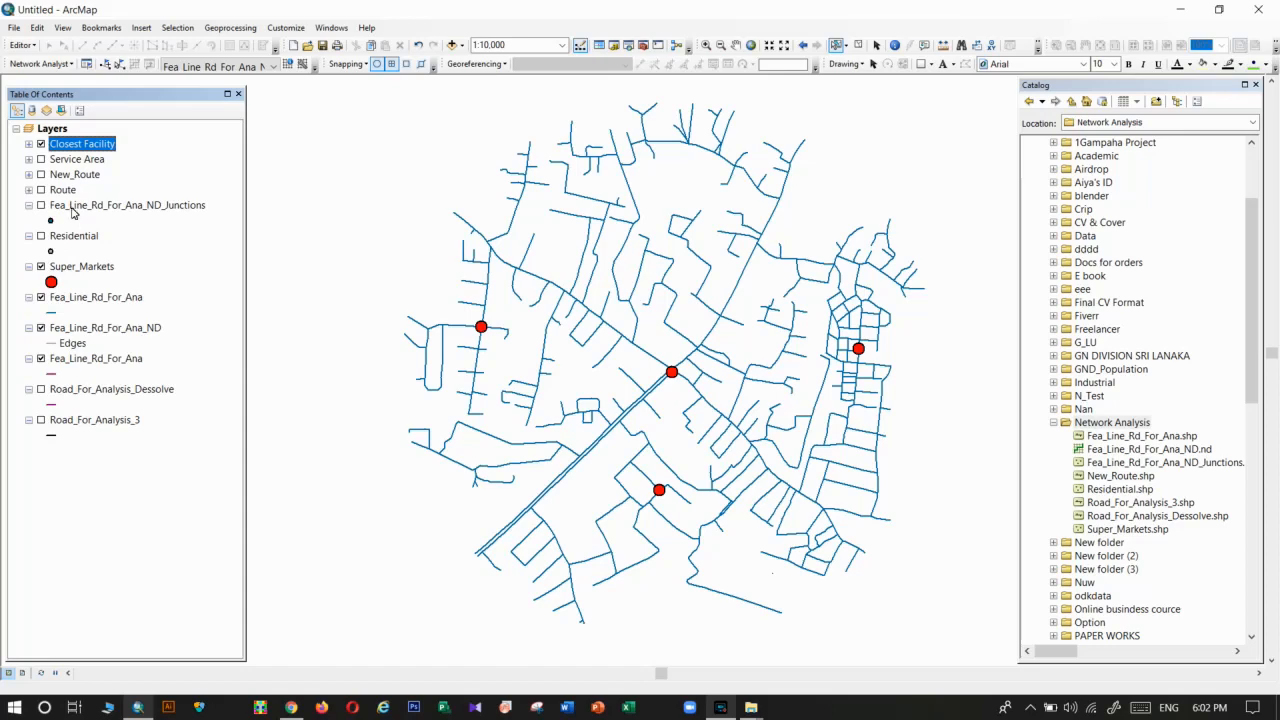
Show the Closest Facility layer's classes in the Network Analyst window and turn on the Residential layer.
left_click(44, 64)
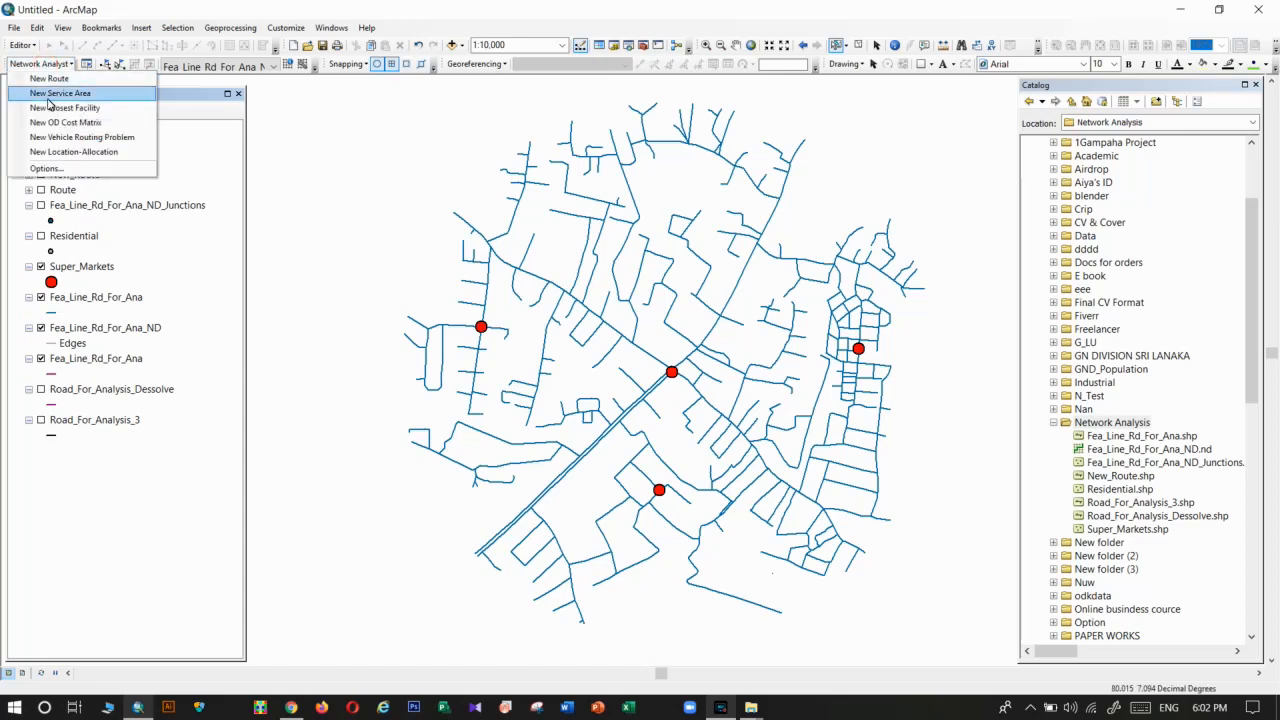
left_click(82, 336)
left_click(82, 336)
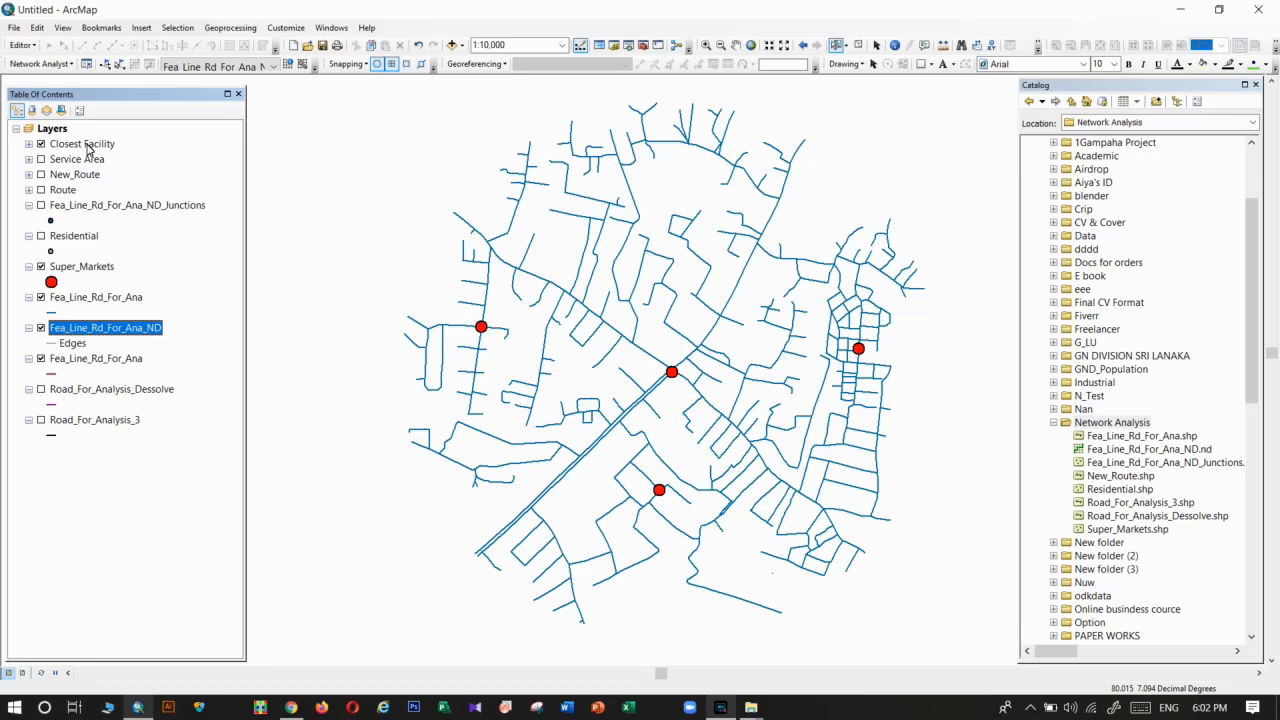
left_click(85, 145)
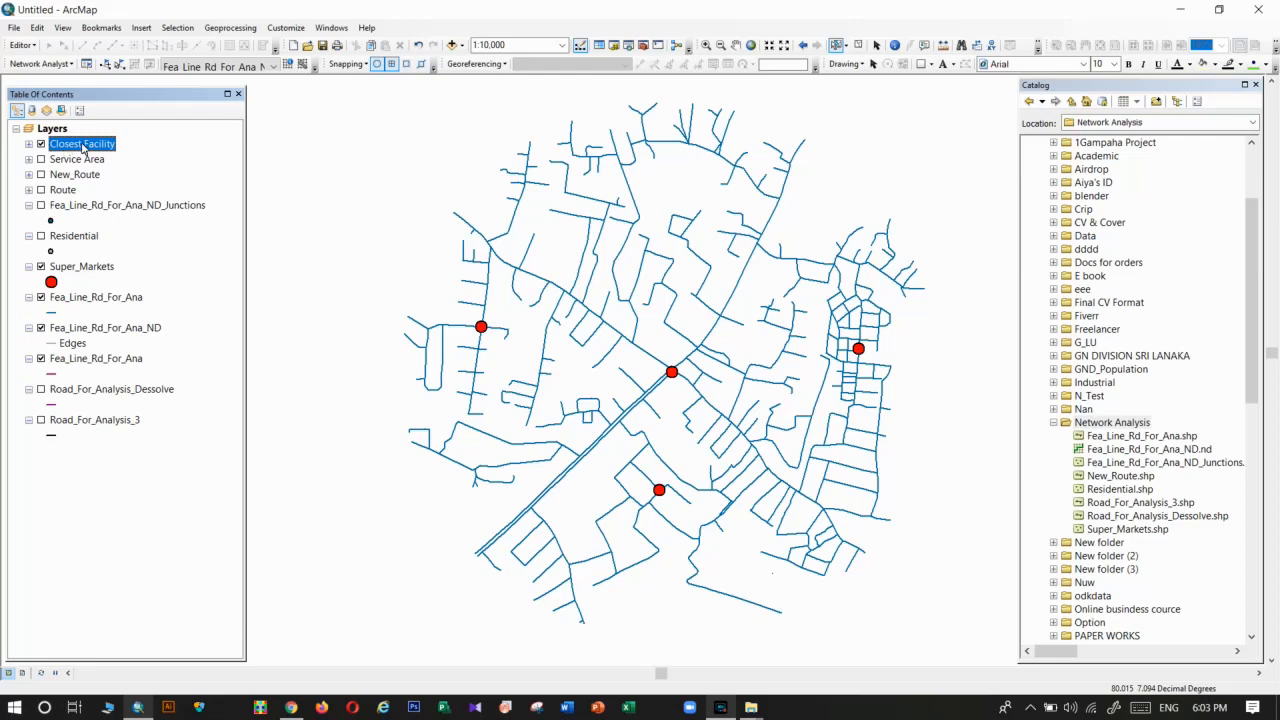
left_click(86, 64)
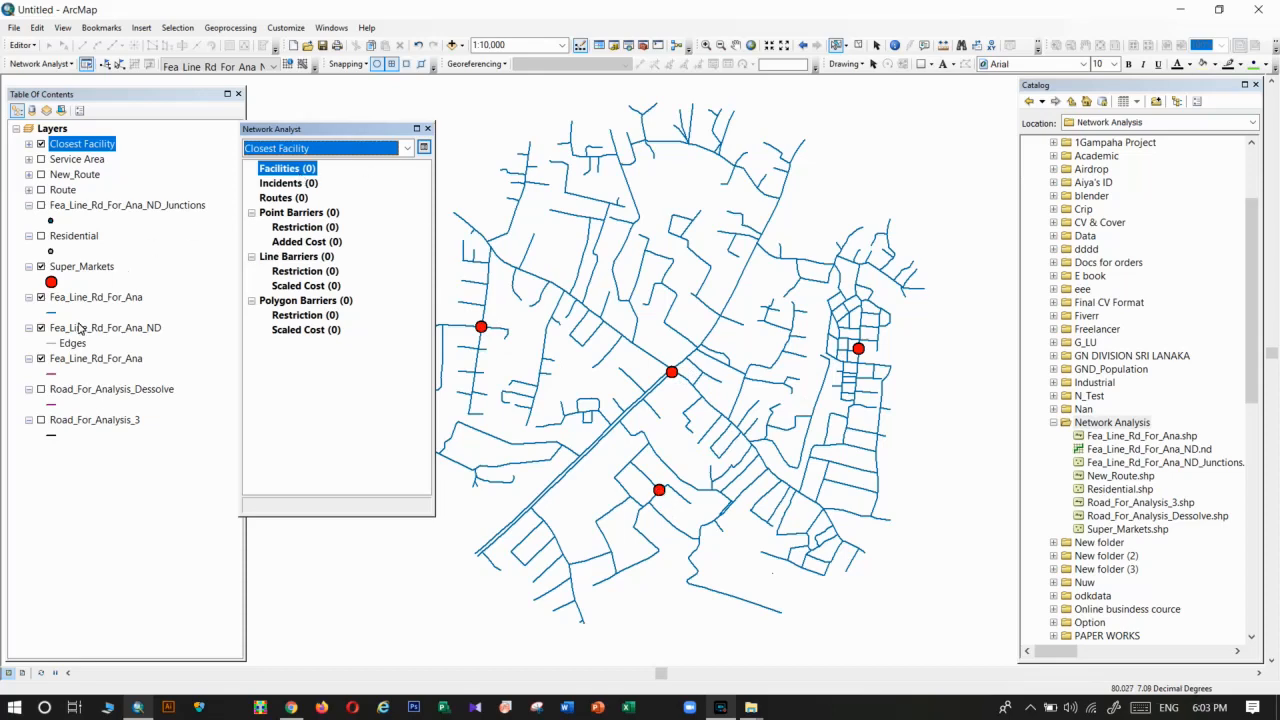
left_click(41, 237)
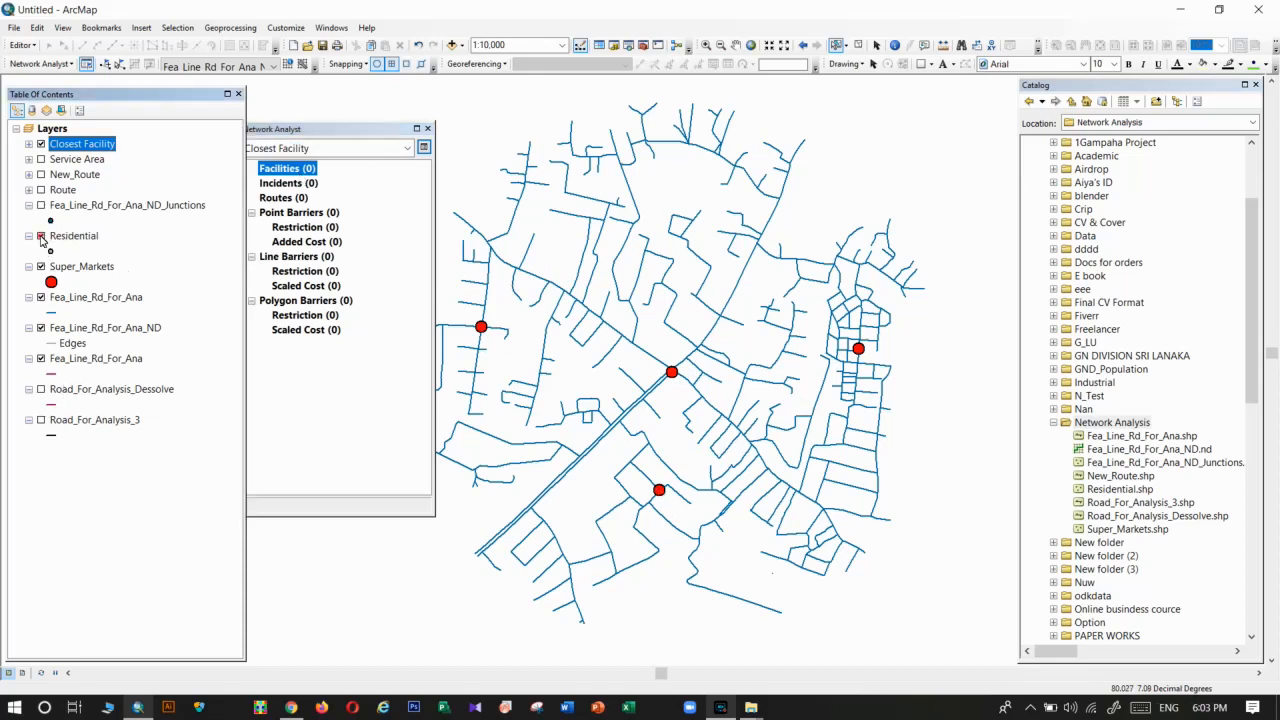
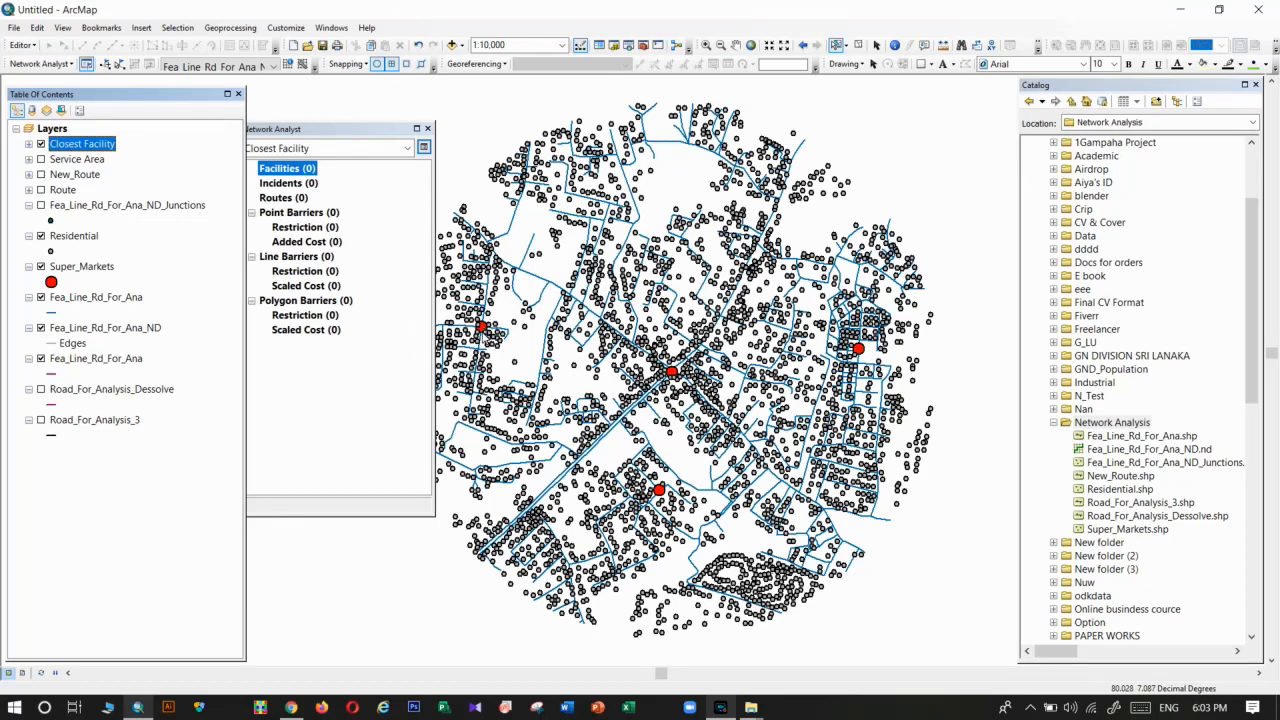
Load the Super_Markets points as facilities of the closest facility analysis.
right_click(279, 172)
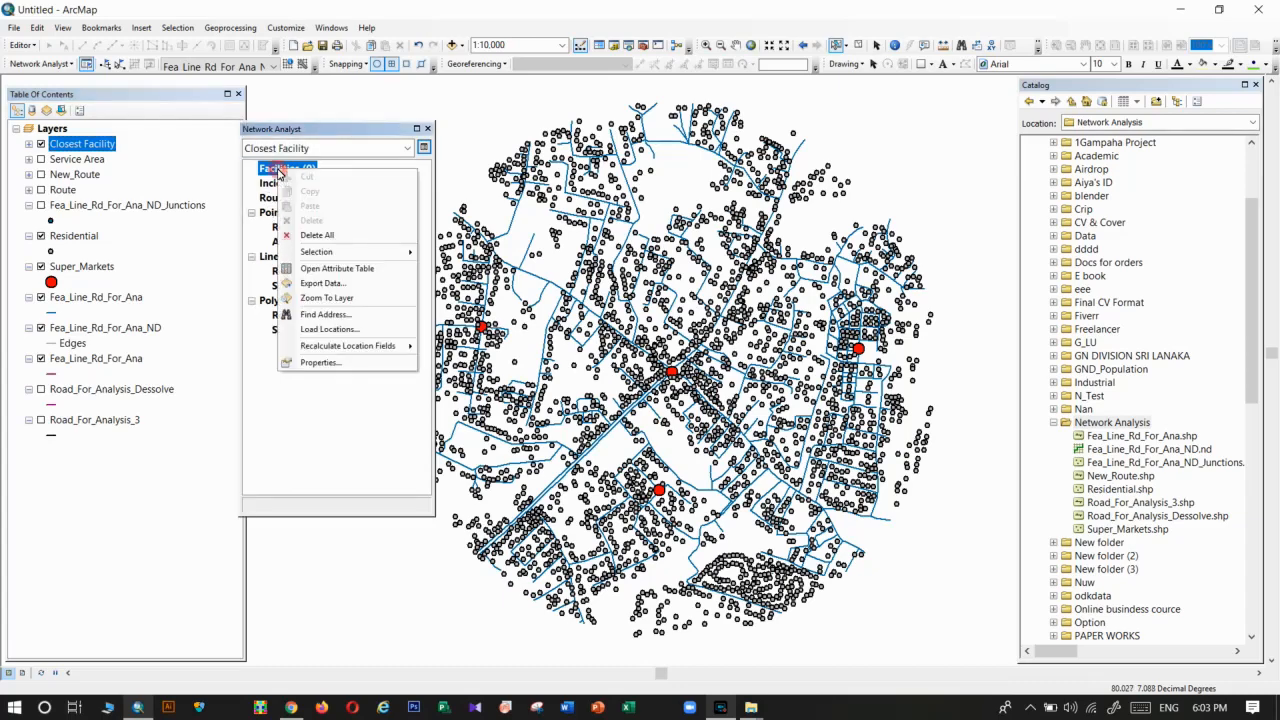
left_click(315, 329)
left_click(618, 148)
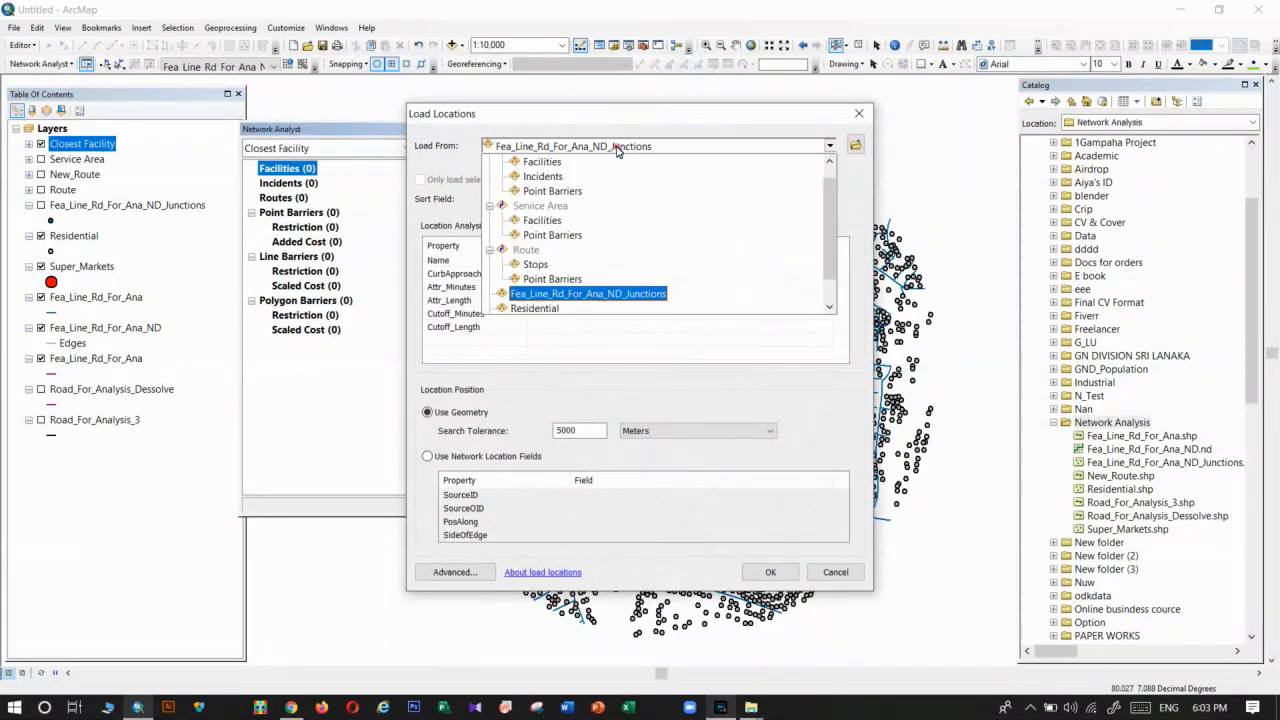
scroll(545, 292, "down", 1)
left_click(545, 292)
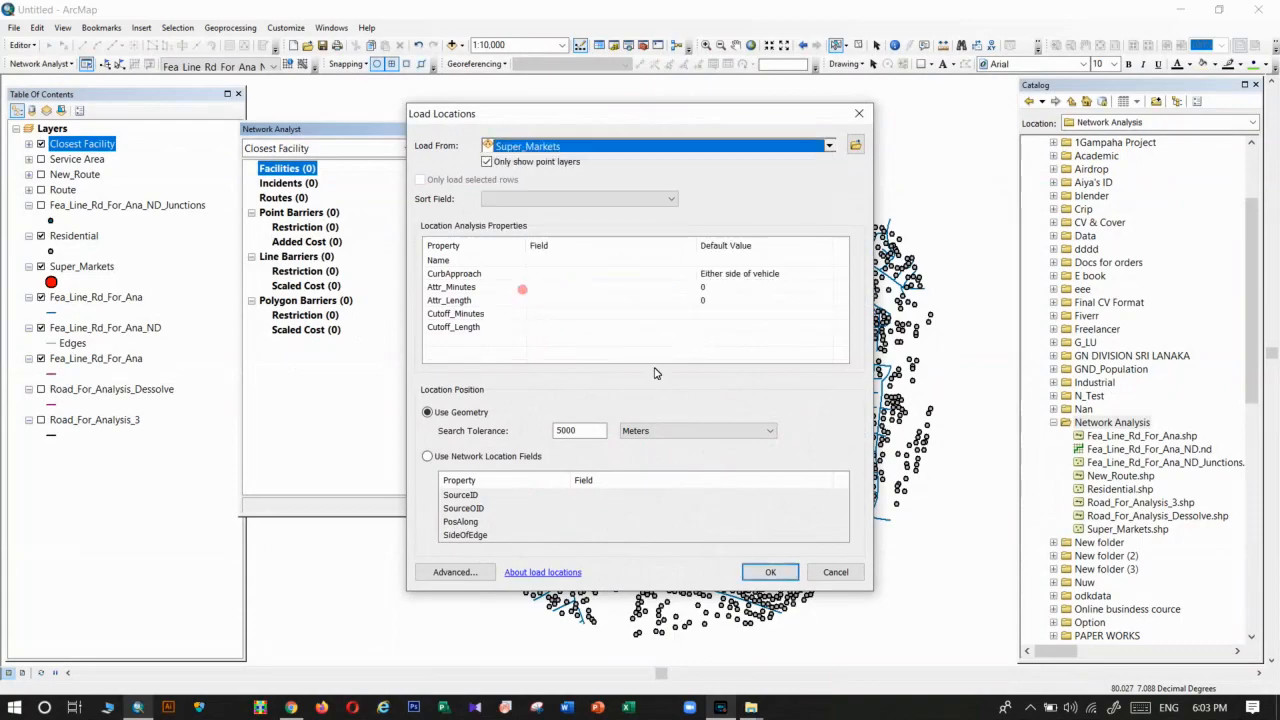
left_click(770, 573)
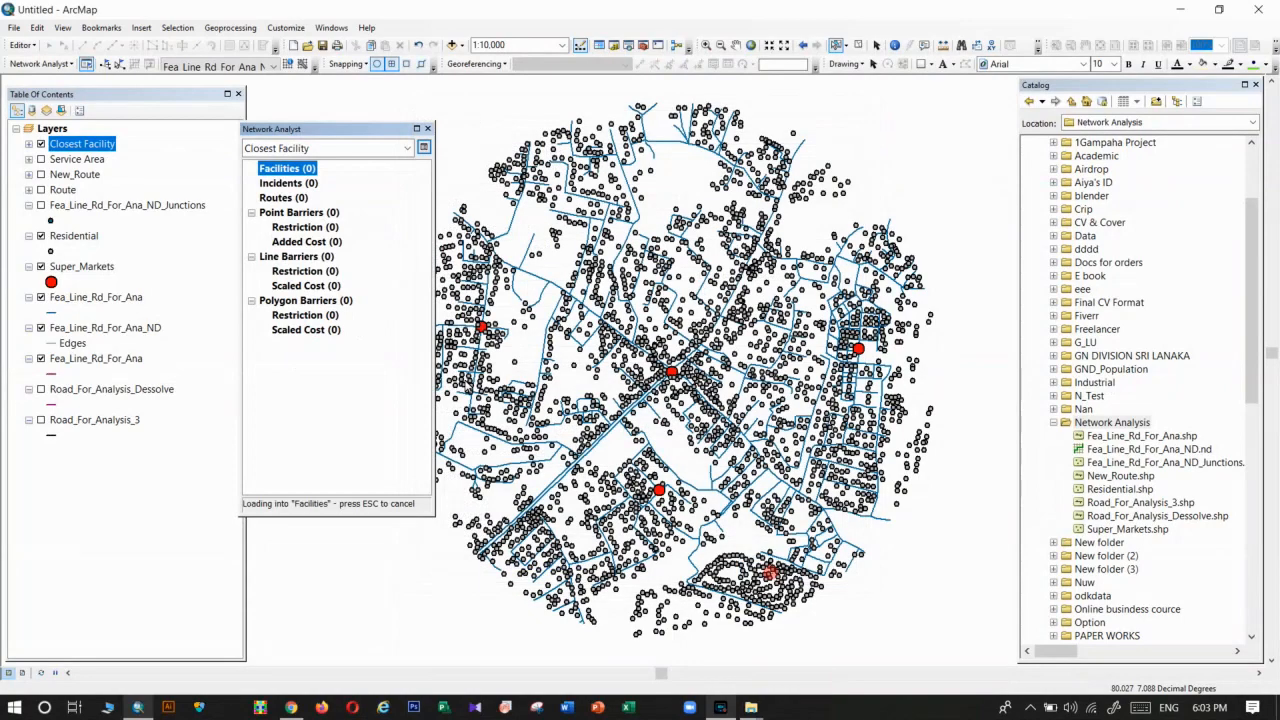
Load the Residential points as incidents of the closest facility analysis.
left_click(285, 185)
right_click(286, 184)
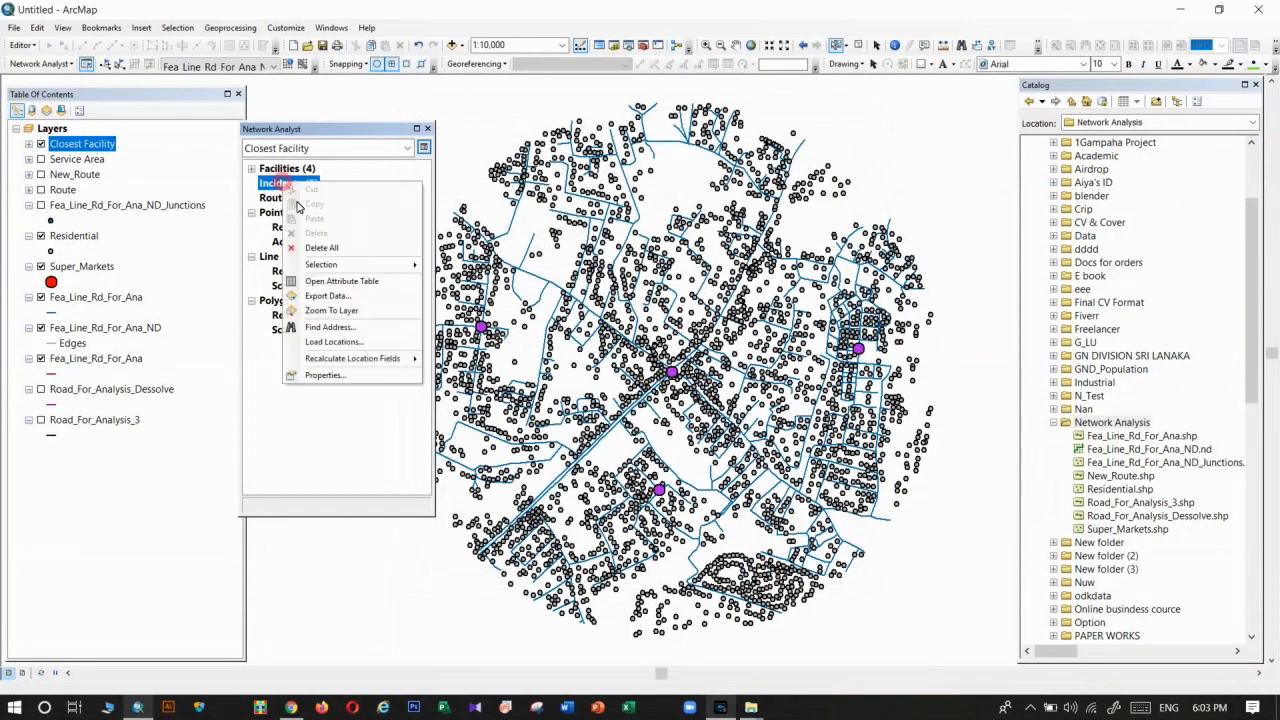
left_click(330, 339)
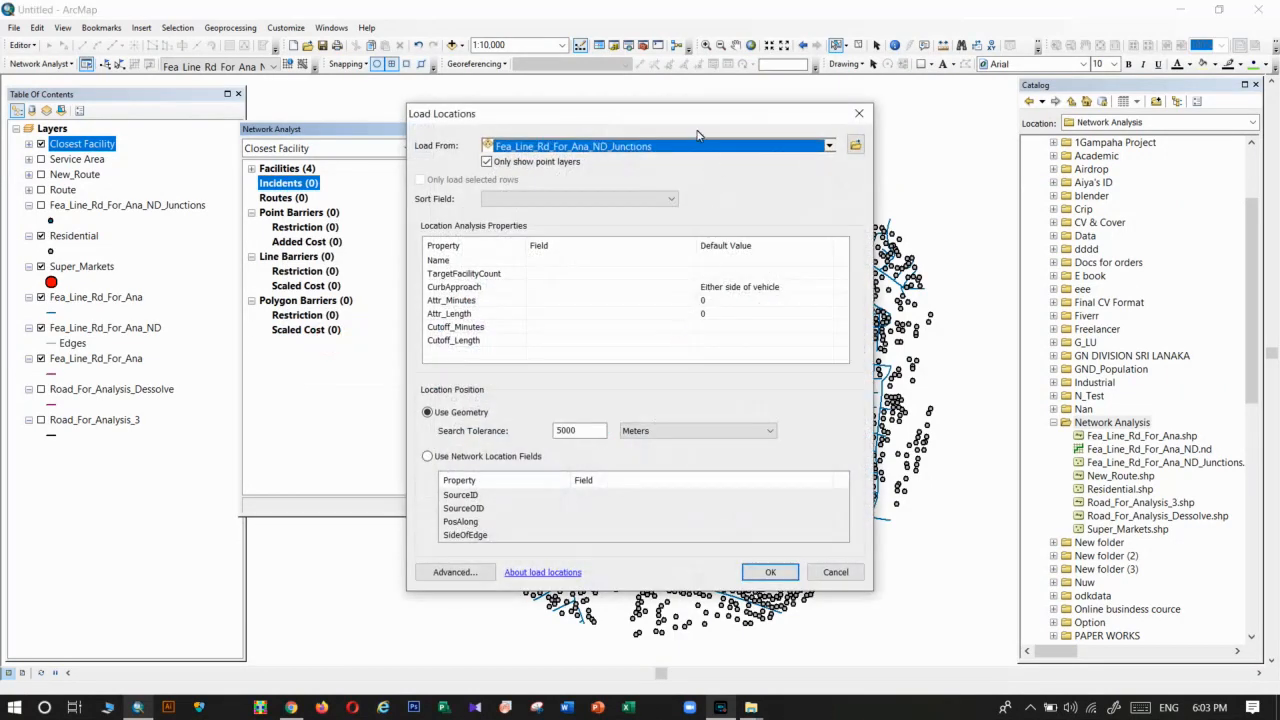
left_click(679, 149)
scroll(571, 205, "down", 1)
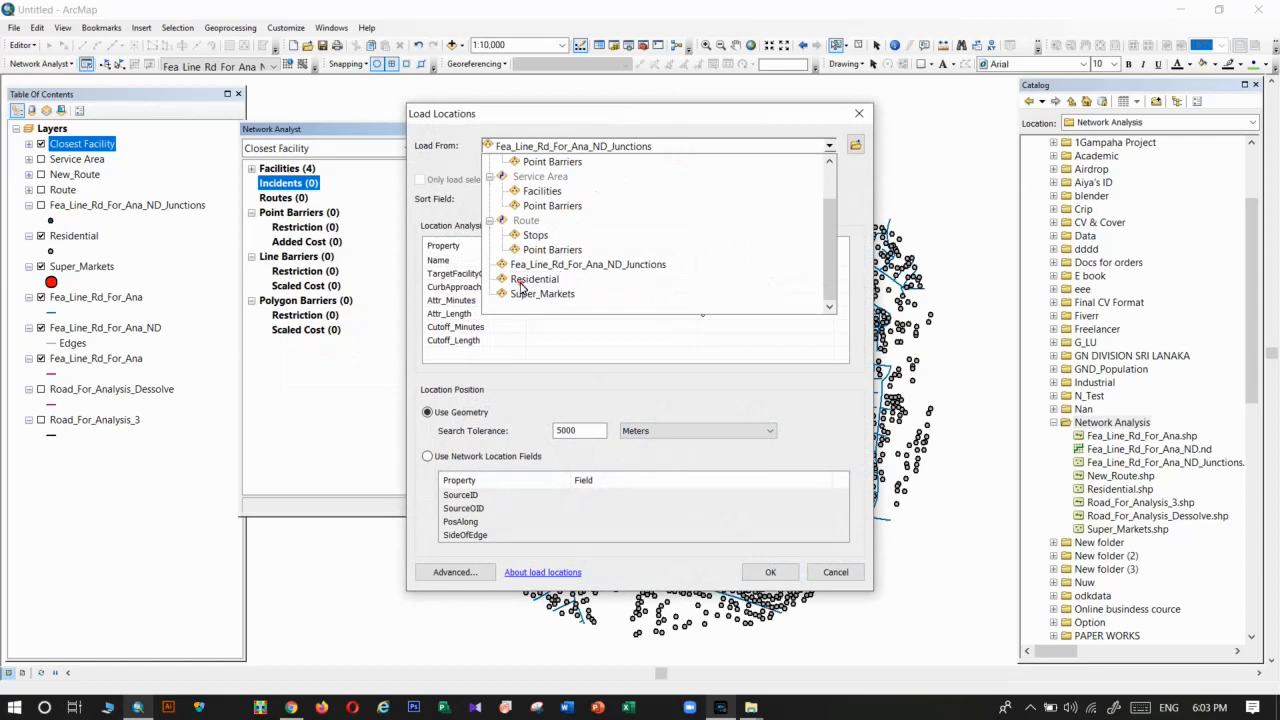
left_click(520, 294)
left_click(768, 572)
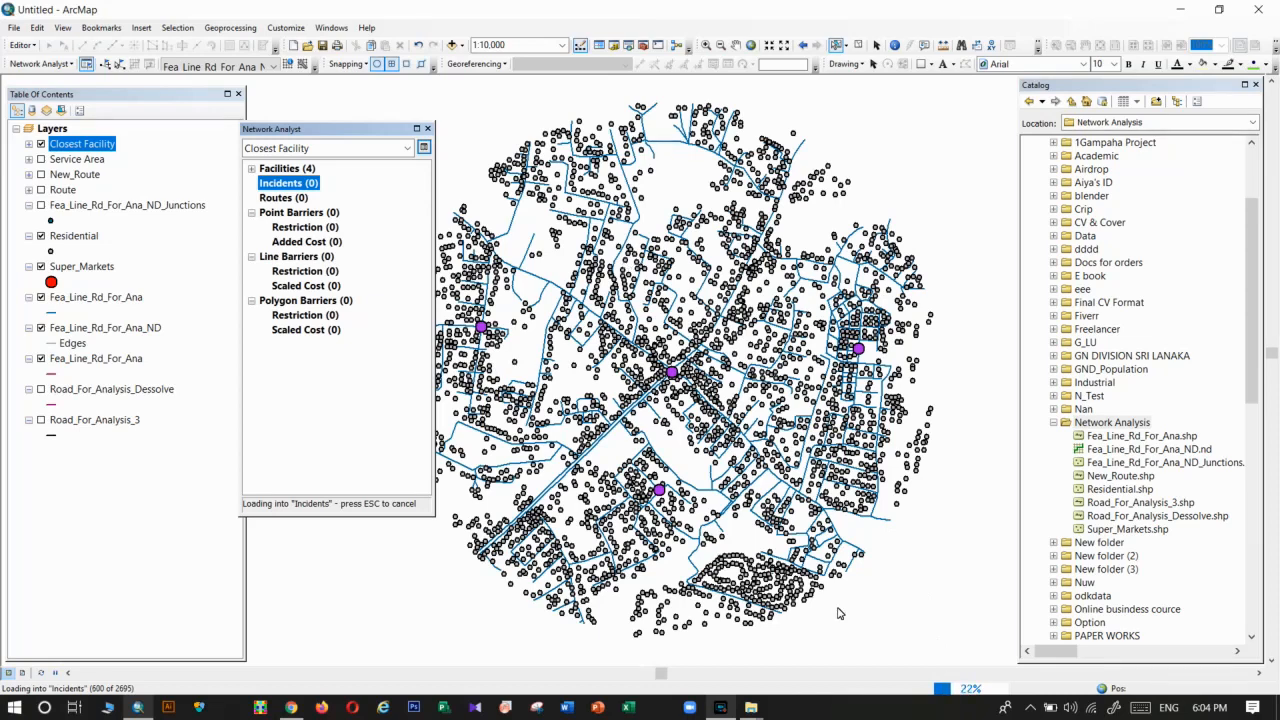
left_click(720, 707)
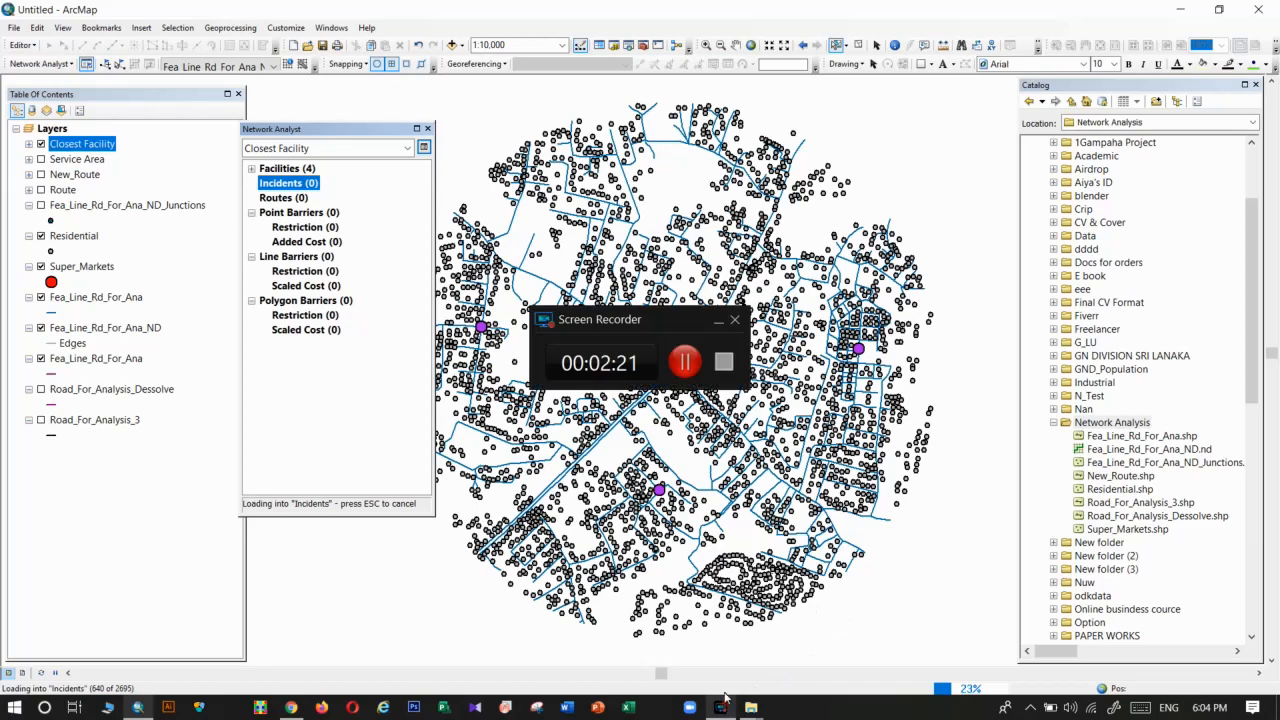
left_click(686, 360)
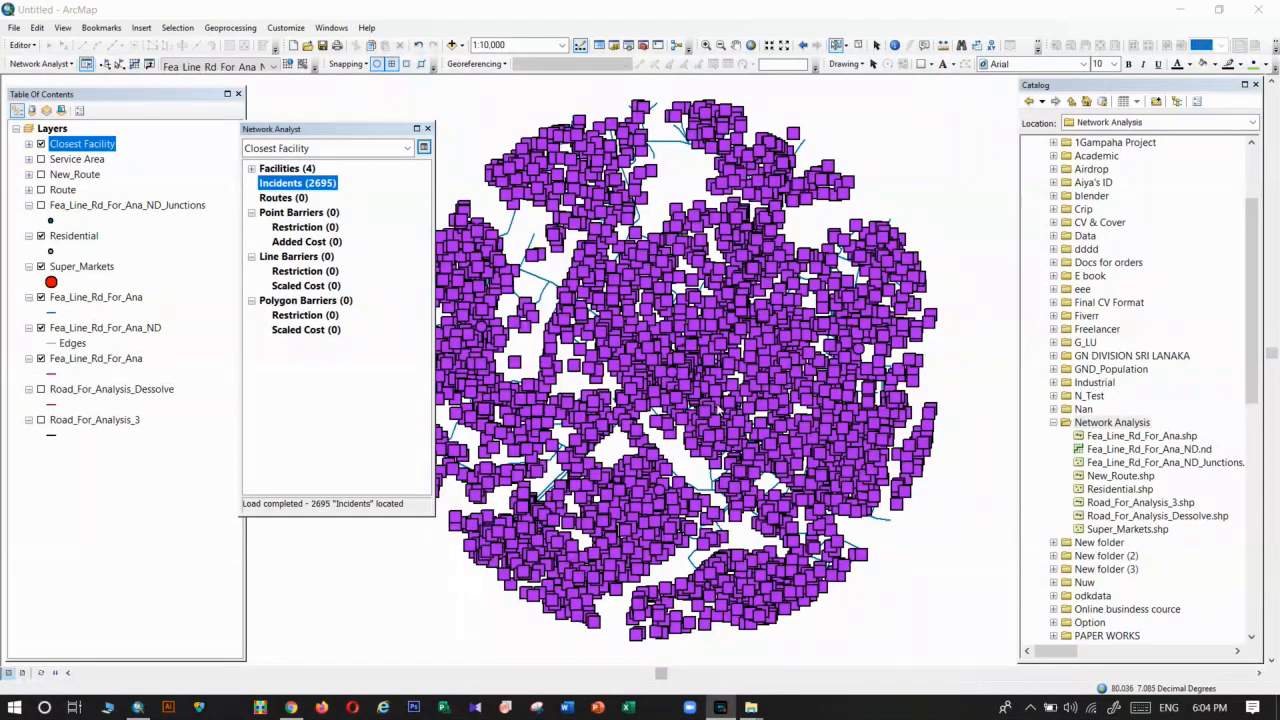
Set the closest facility analysis to Length (Meters) impedance with a default cutoff value of 500 and U-turns allowed, and apply the settings.
left_click(424, 148)
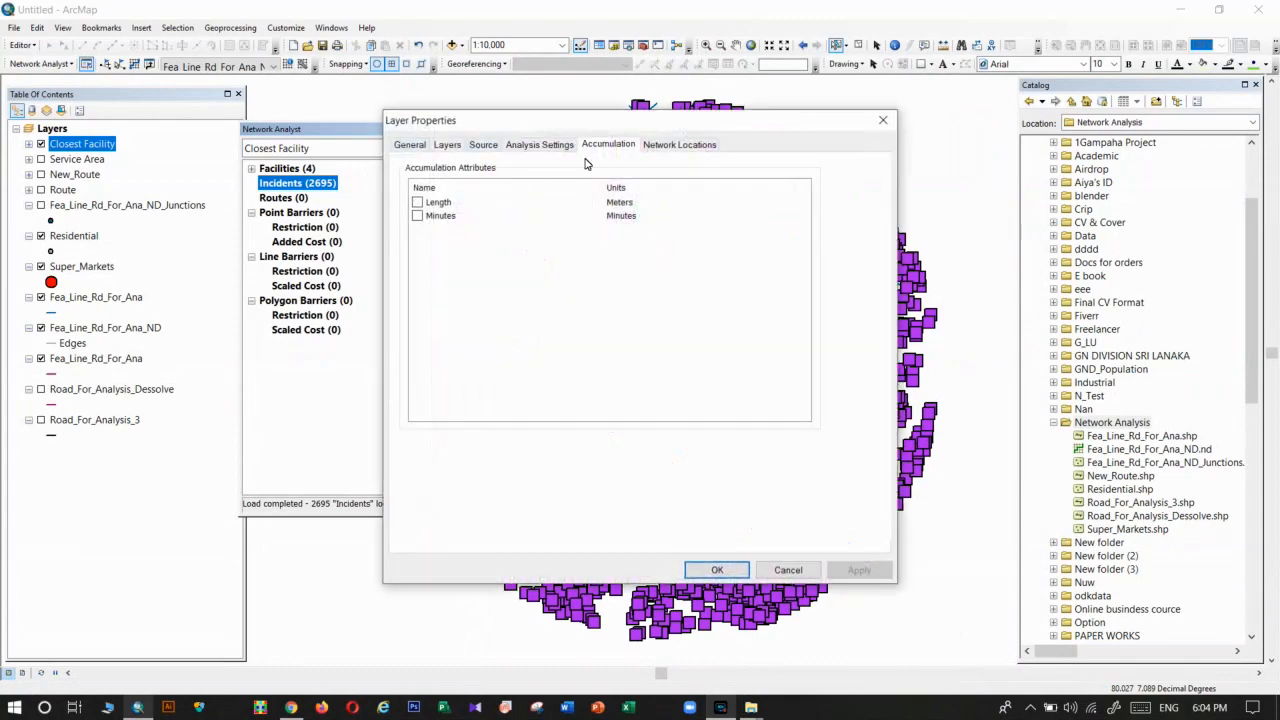
left_click(539, 146)
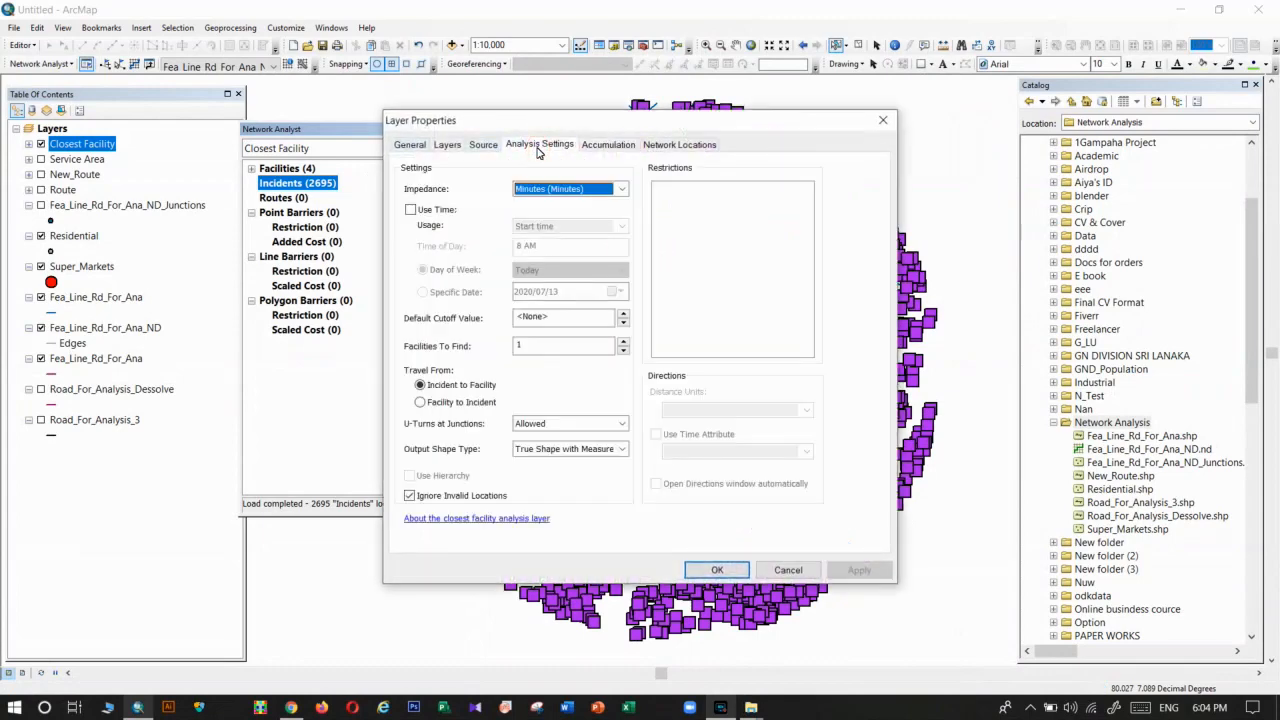
left_click(535, 189)
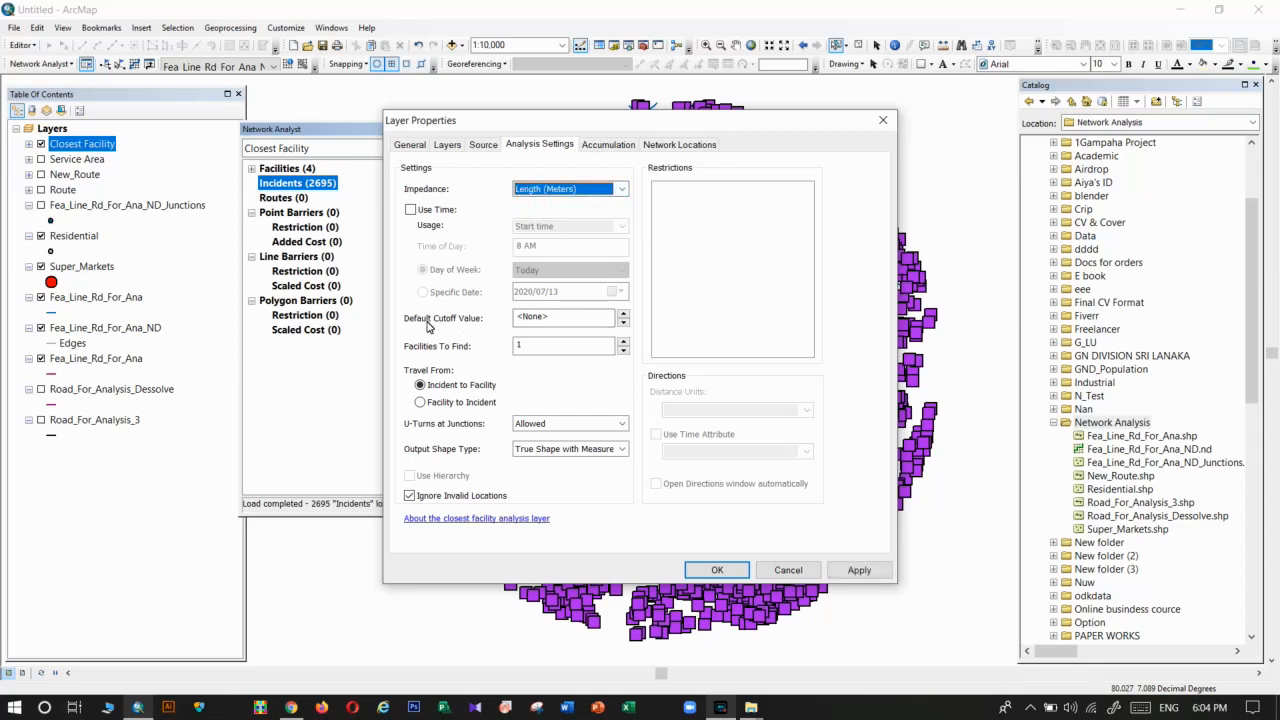
double_click(545, 317)
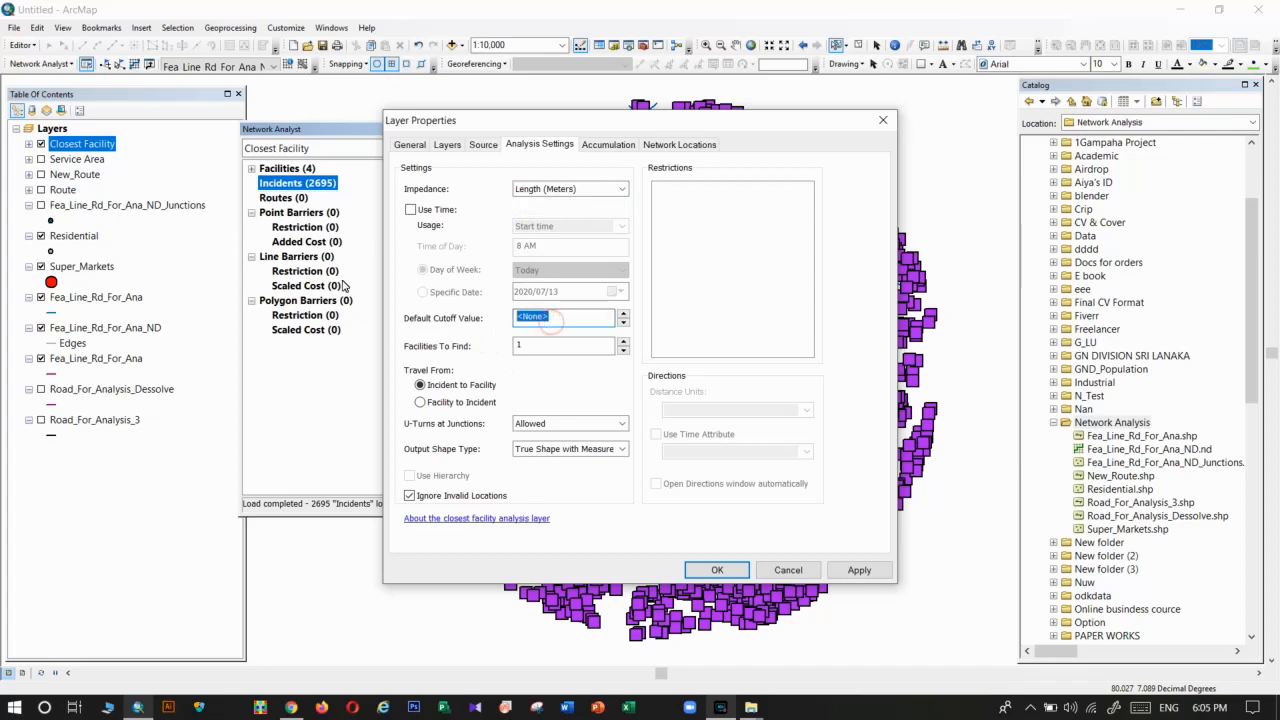
left_click_drag(409, 124, 645, 74)
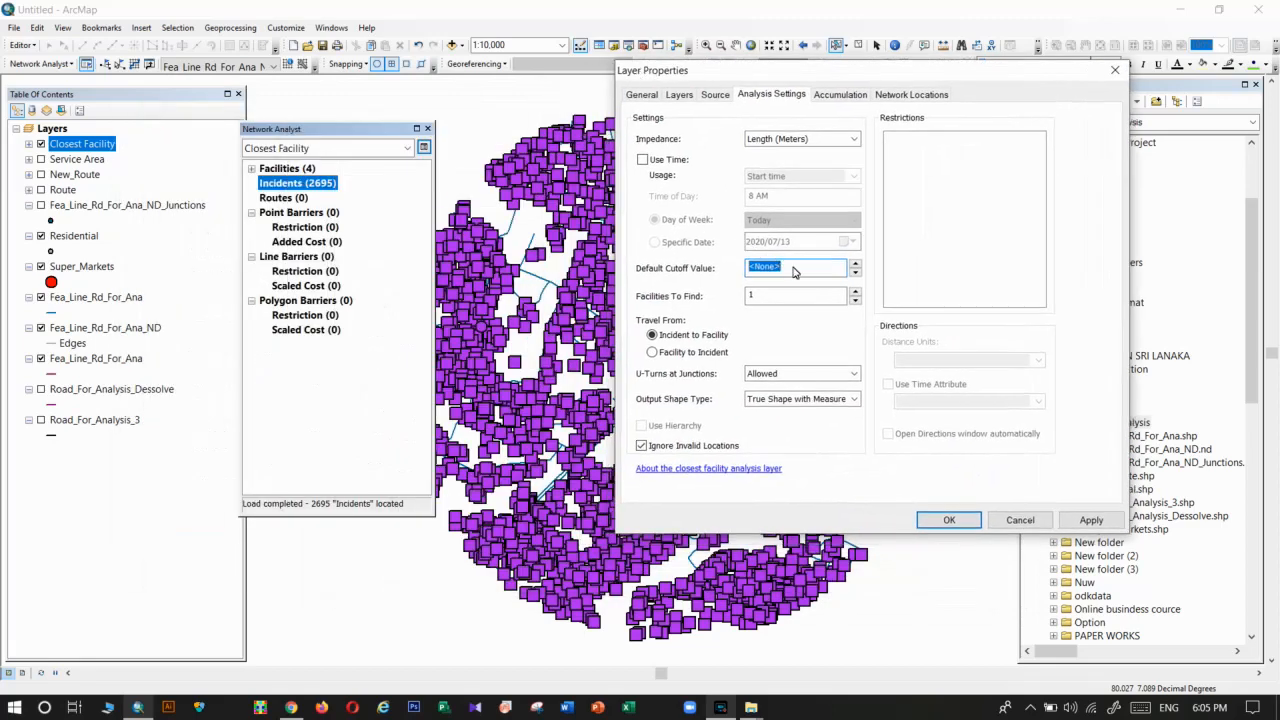
type("500")
left_click(762, 377)
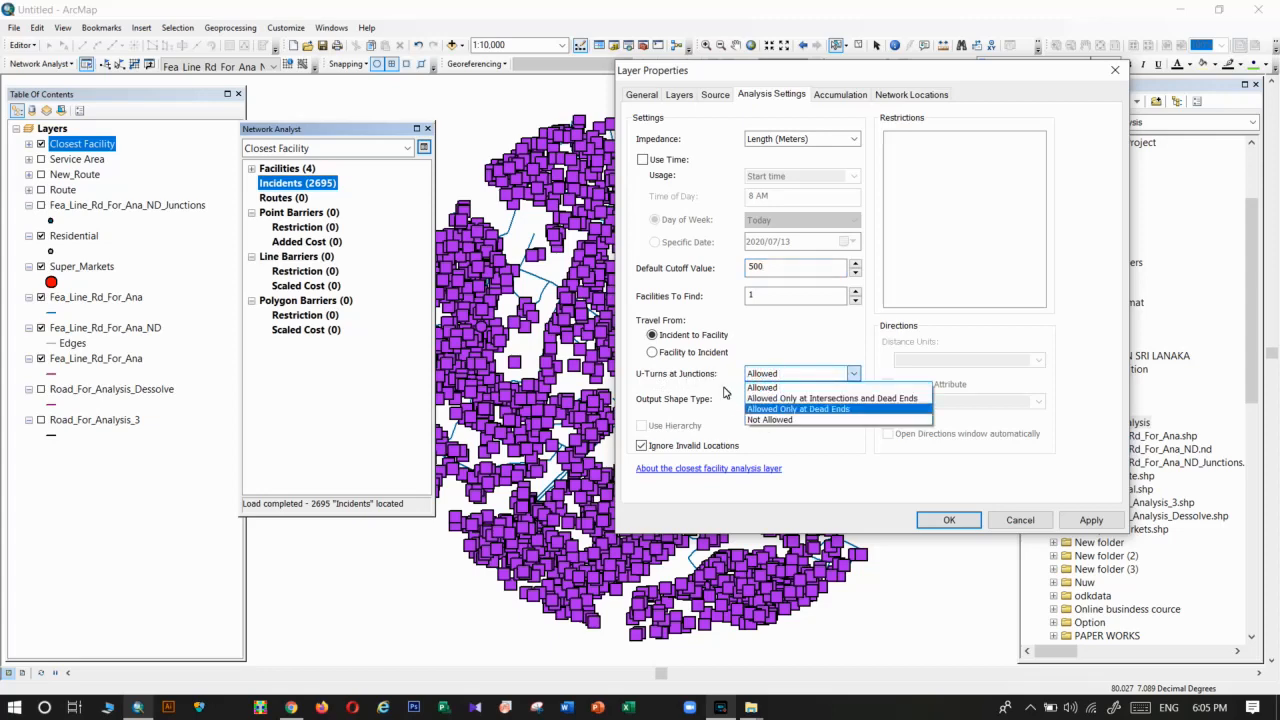
left_click(752, 345)
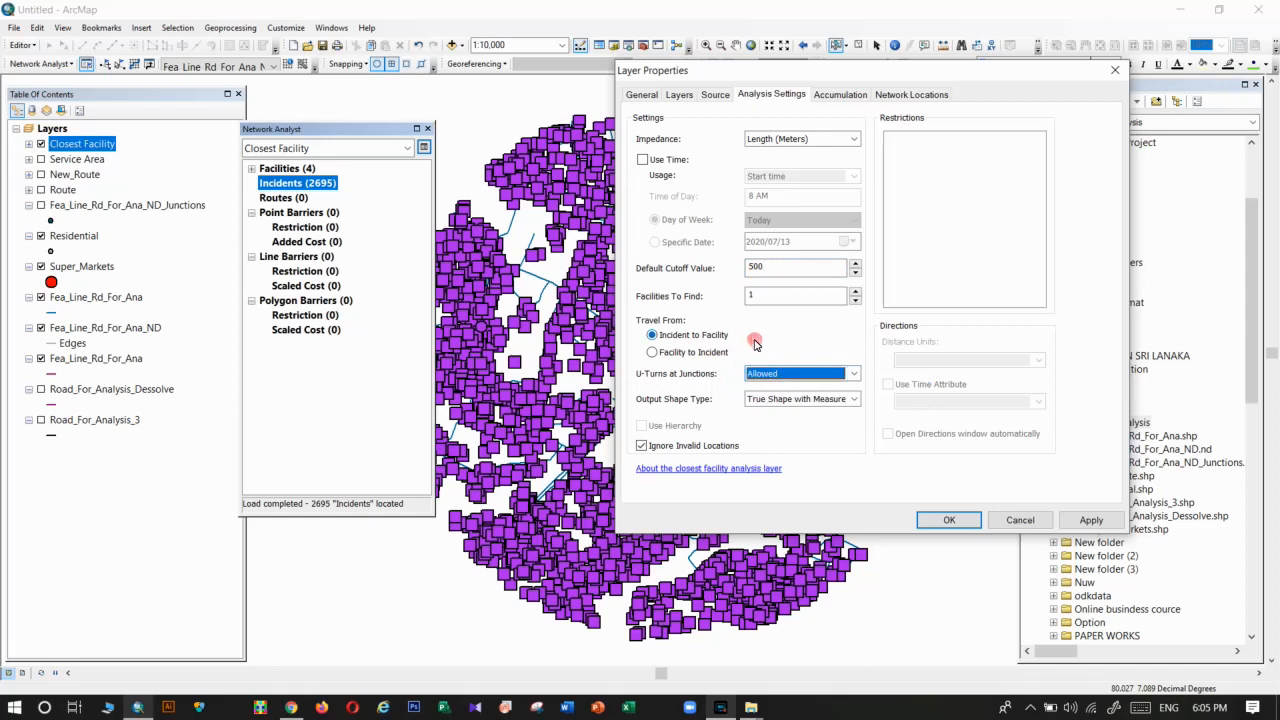
left_click(1090, 520)
left_click(945, 521)
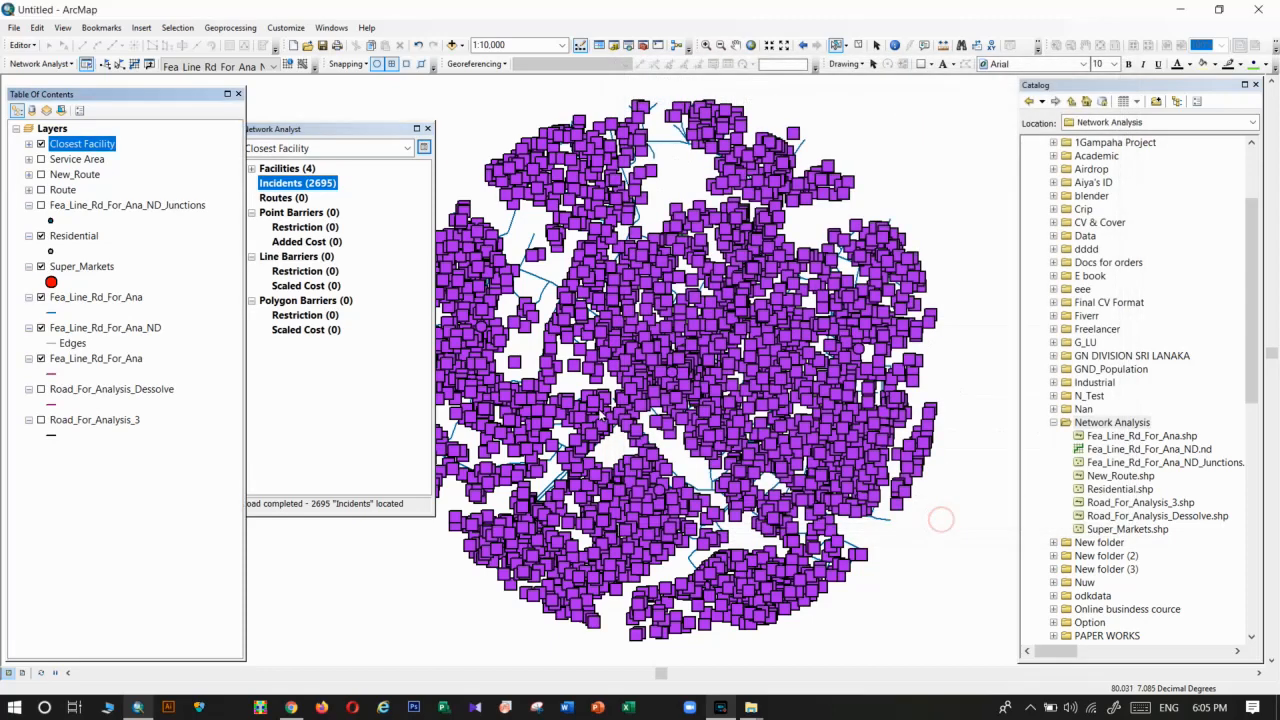
Solve the closest facility analysis and hide its Facilities and Incidents sublayers so the routes can be seen on the map.
left_click(134, 65)
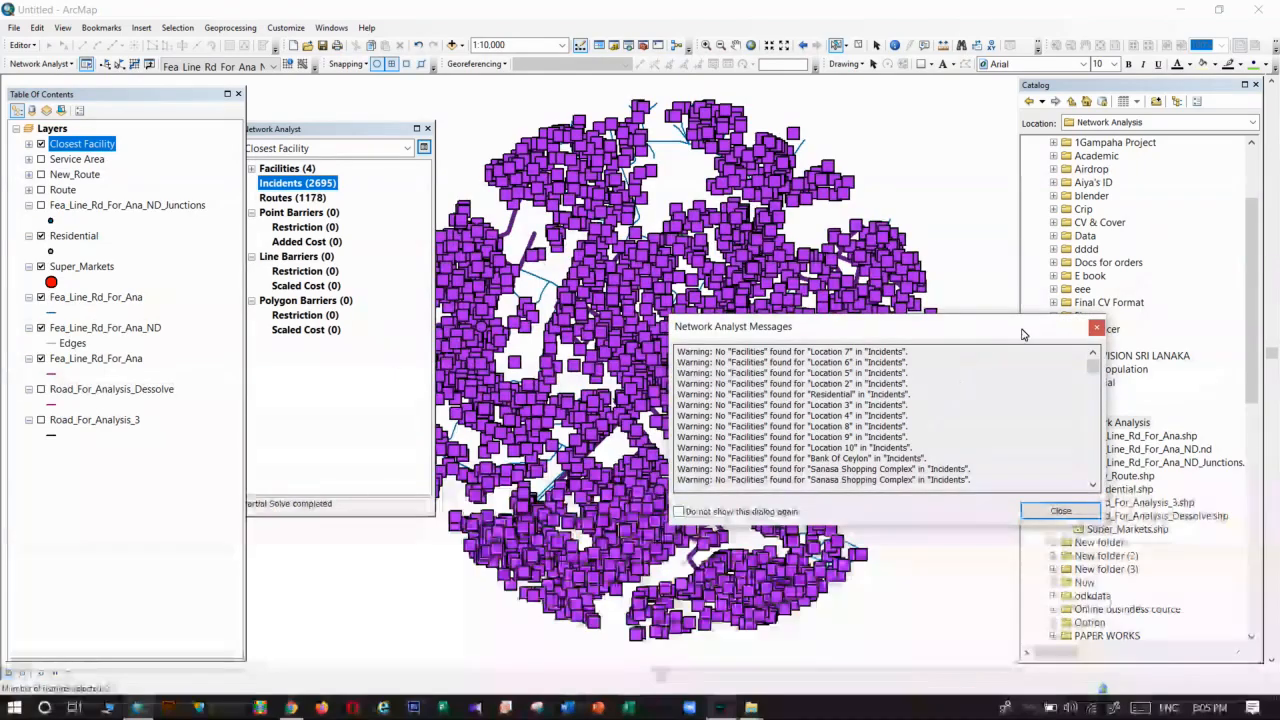
left_click(1099, 327)
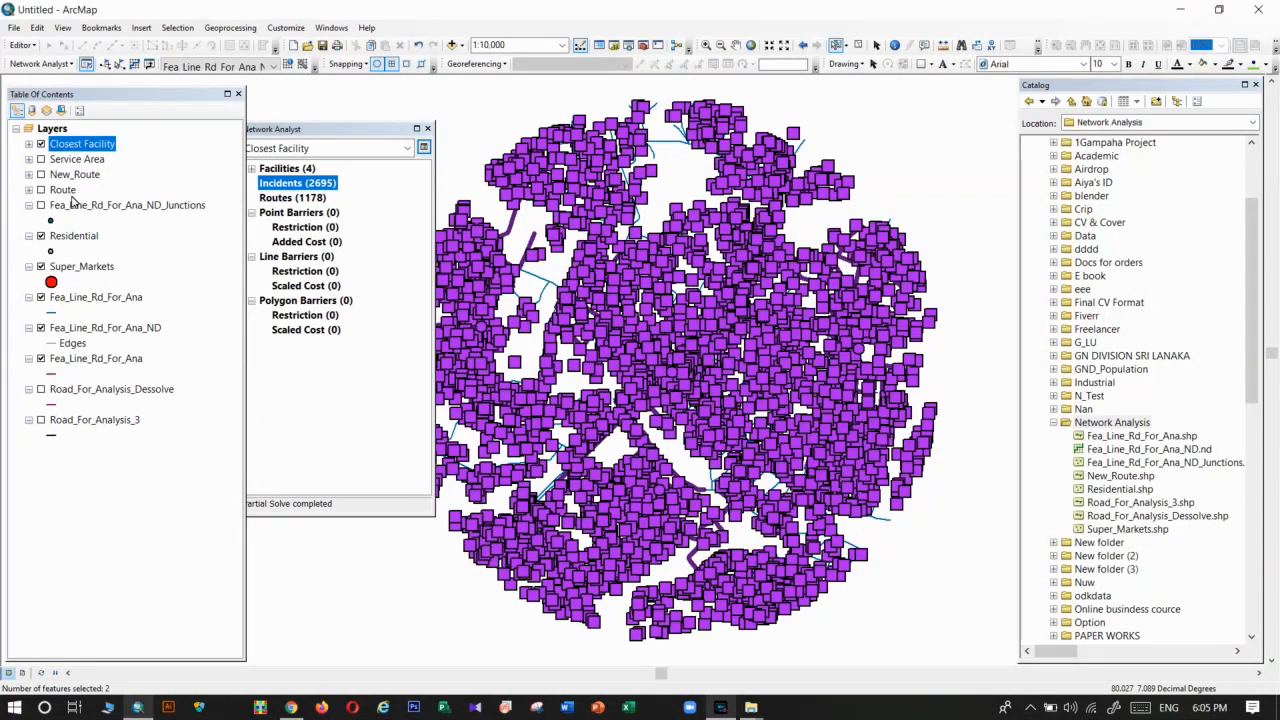
left_click(29, 144)
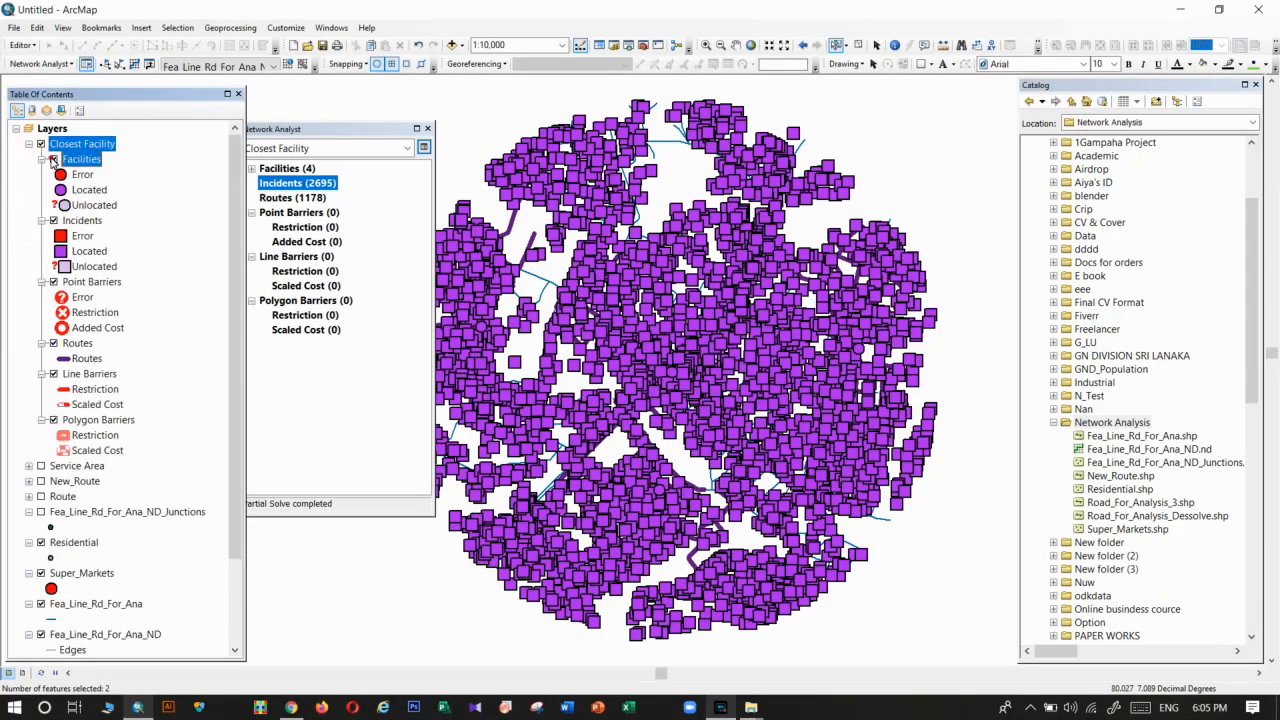
left_click(53, 221)
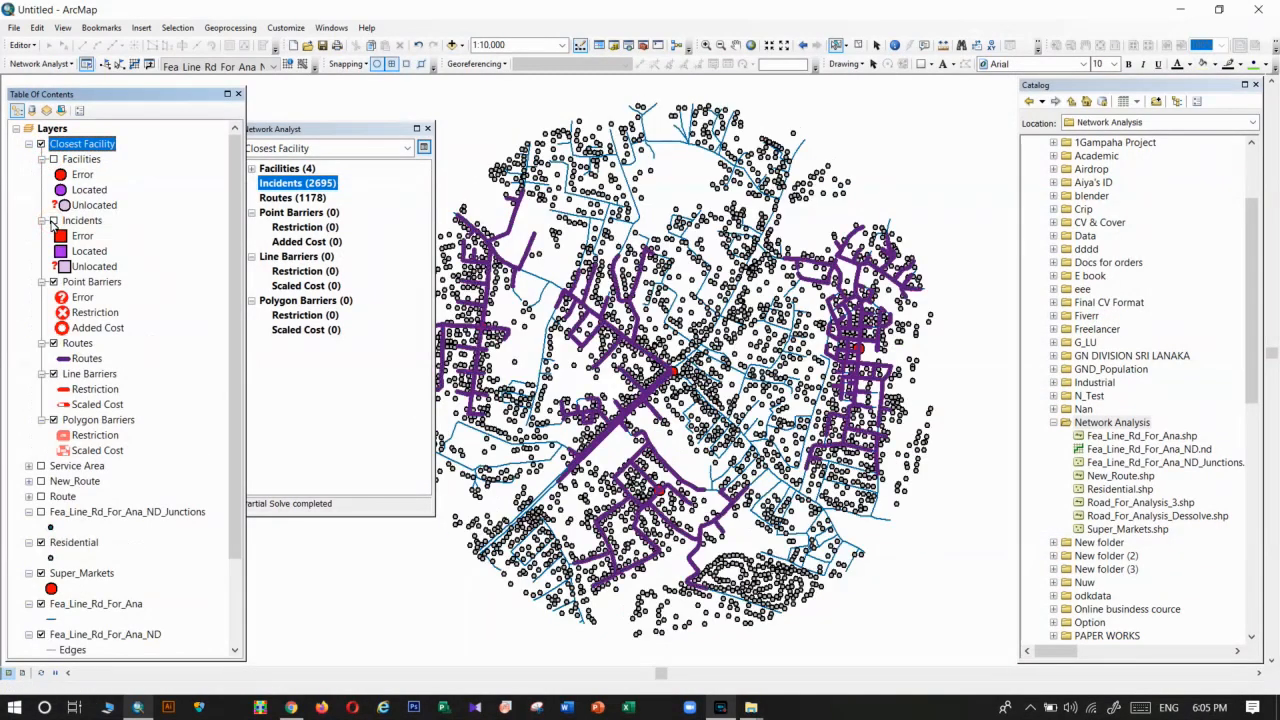
left_click_drag(756, 387, 812, 353)
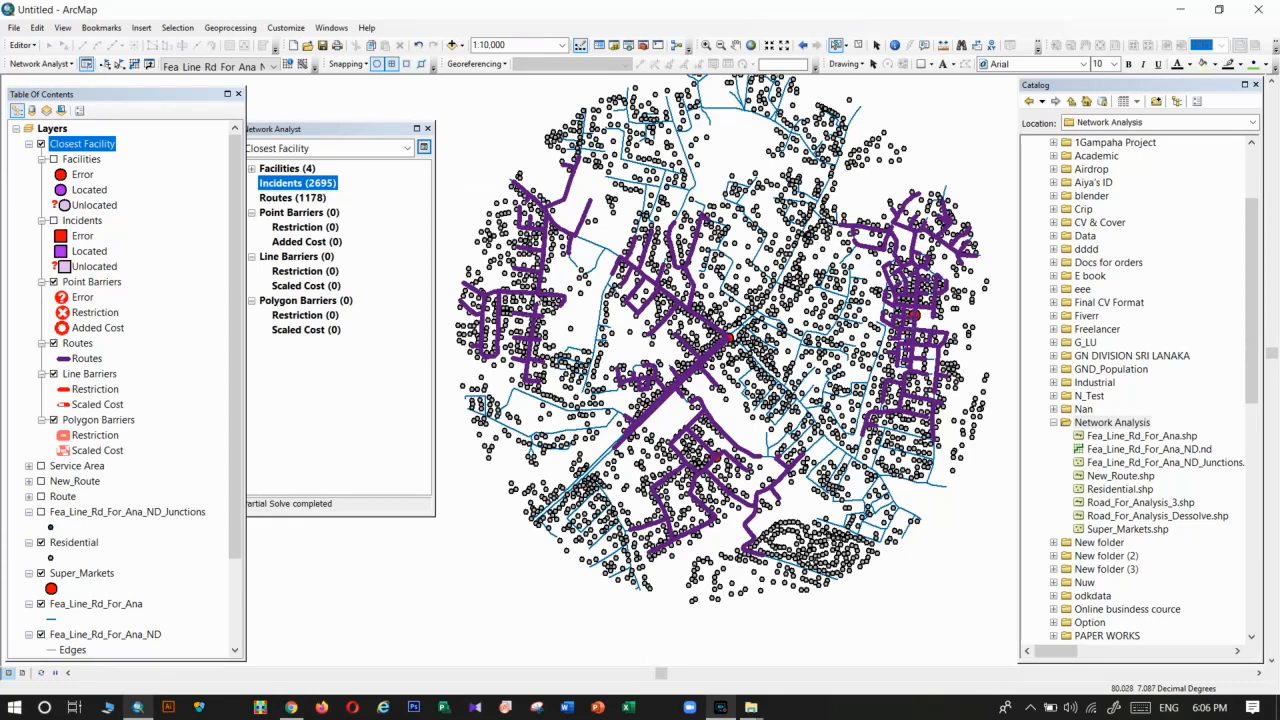
left_click(28, 144)
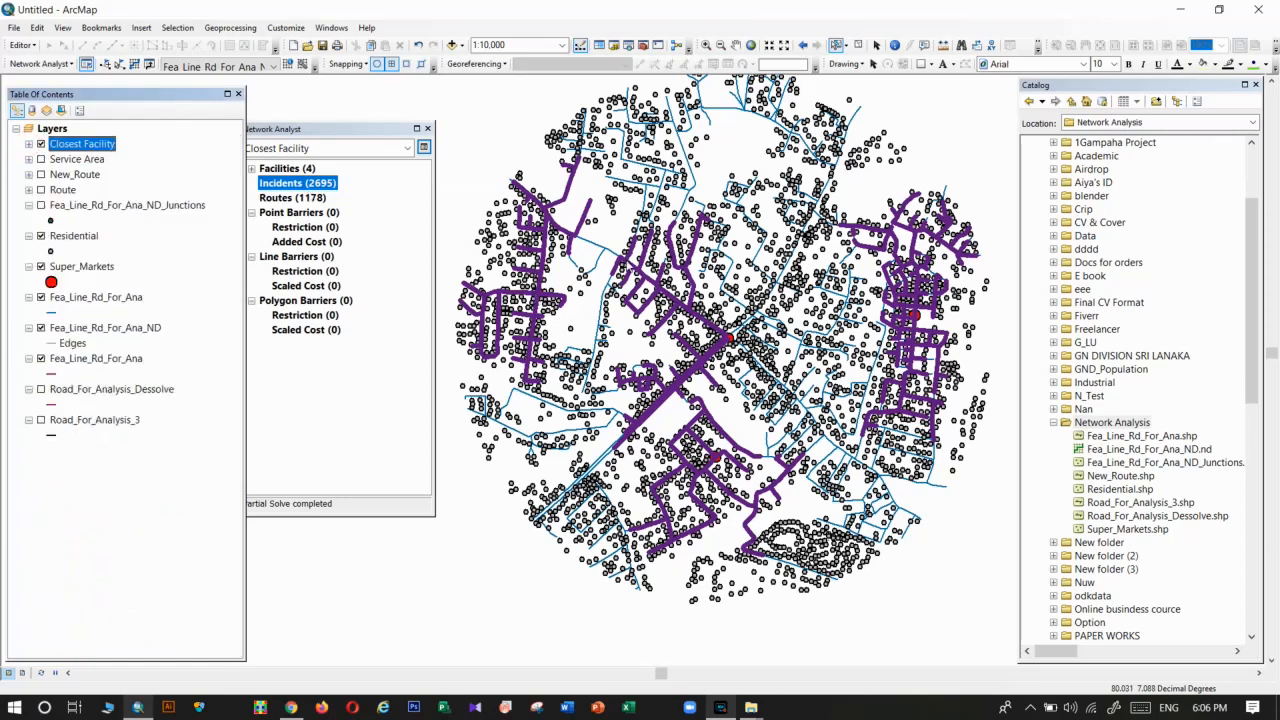
Select the routes running north from the westernmost supermarket to examine them, and clear the selection.
scroll(534, 291, "down", 5)
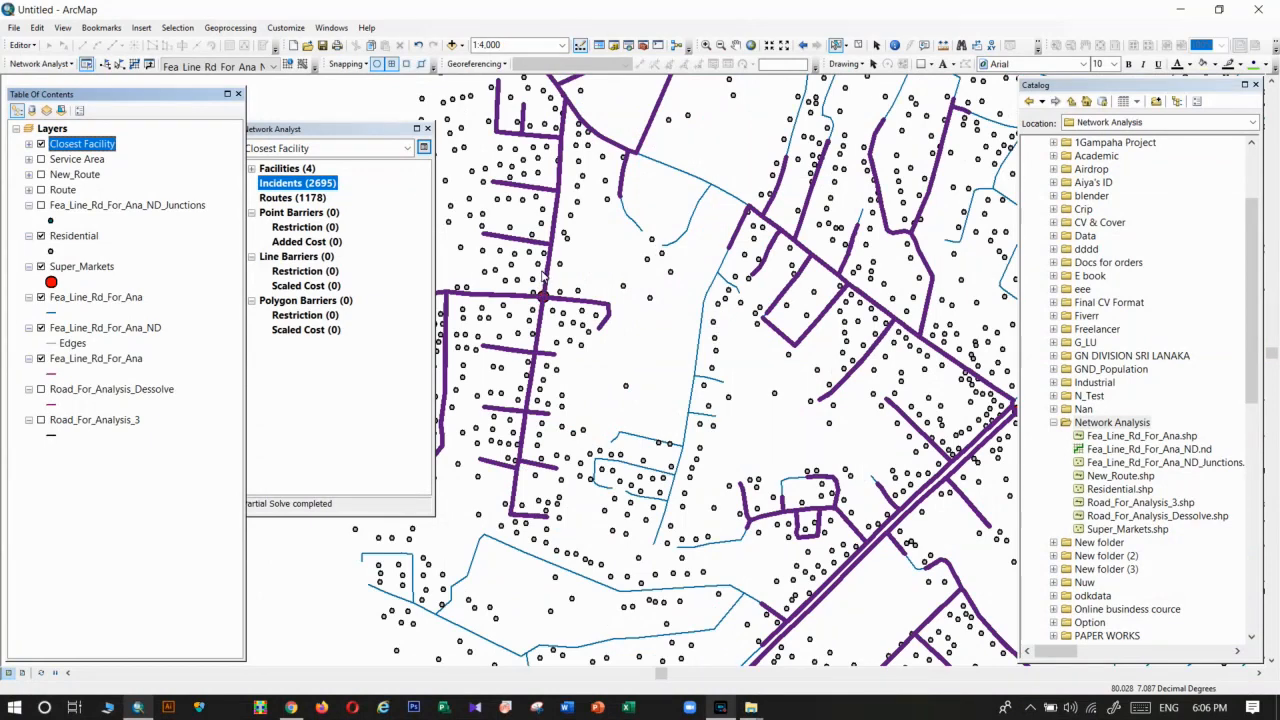
left_click(543, 277)
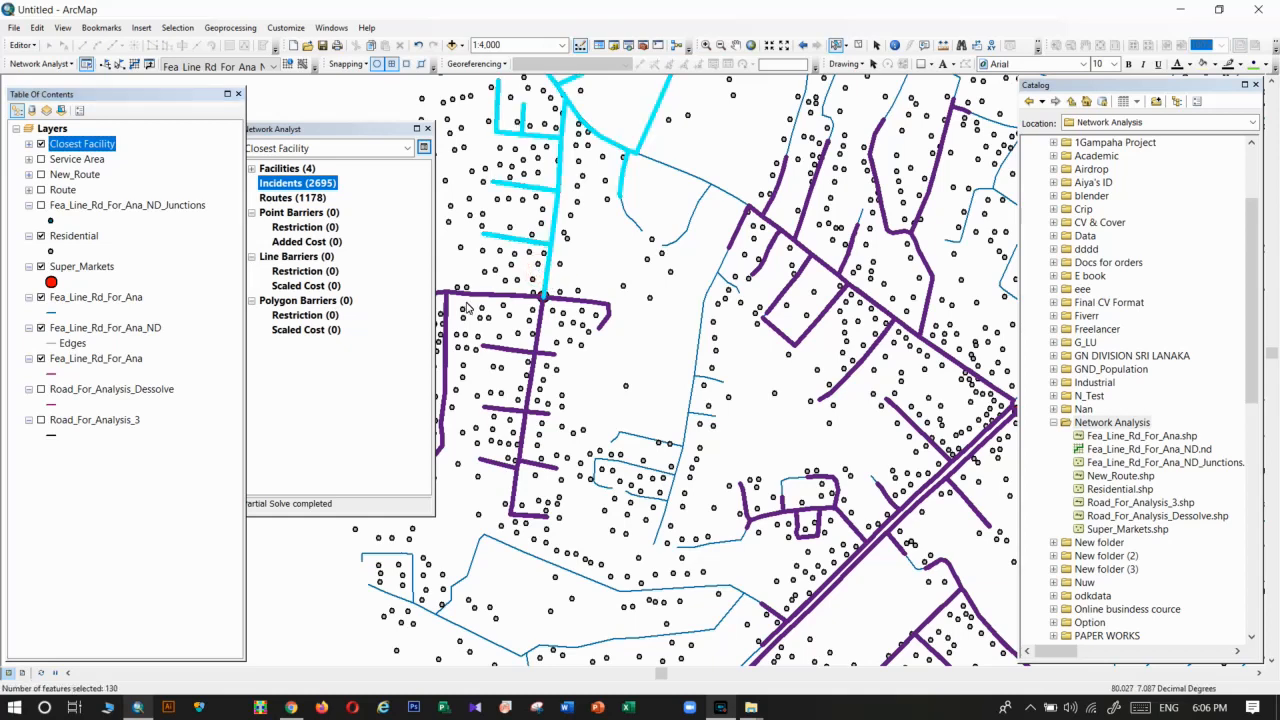
left_click(613, 309)
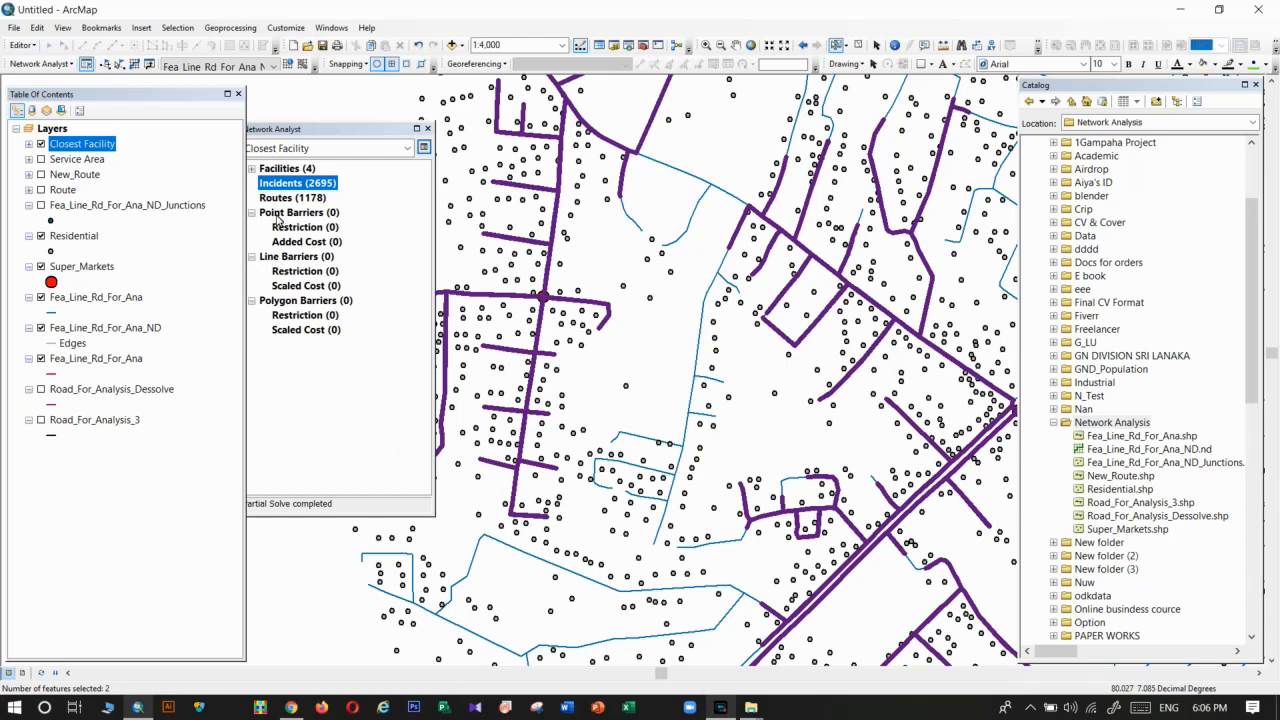
Look through the Point Barriers, Line Barriers and Polygon Barriers classes of the closest facility analysis.
left_click(282, 213)
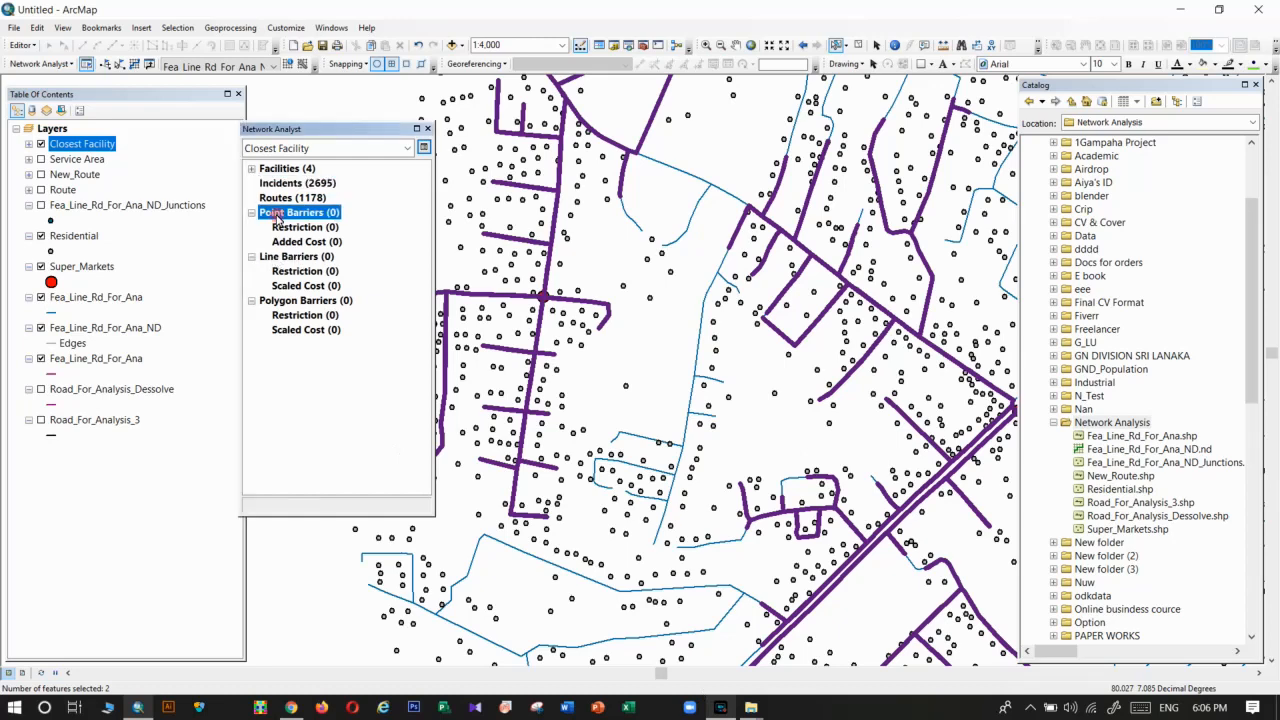
left_click(287, 259)
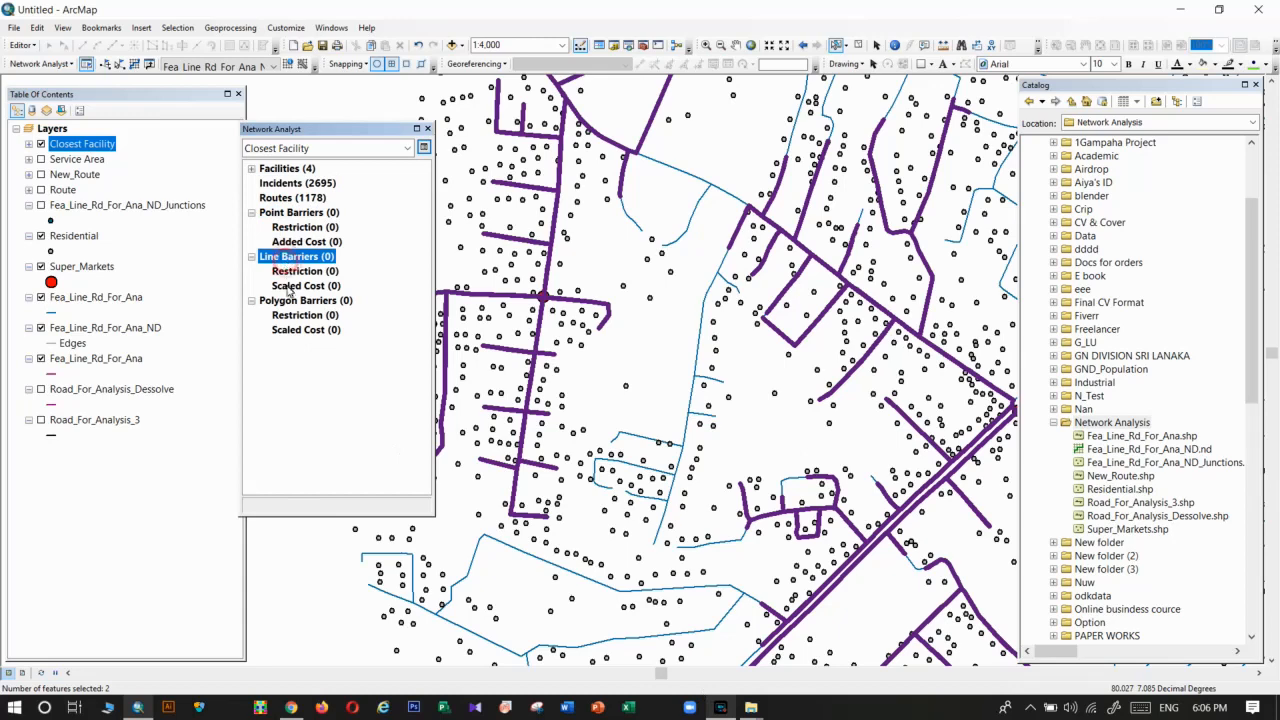
left_click(289, 301)
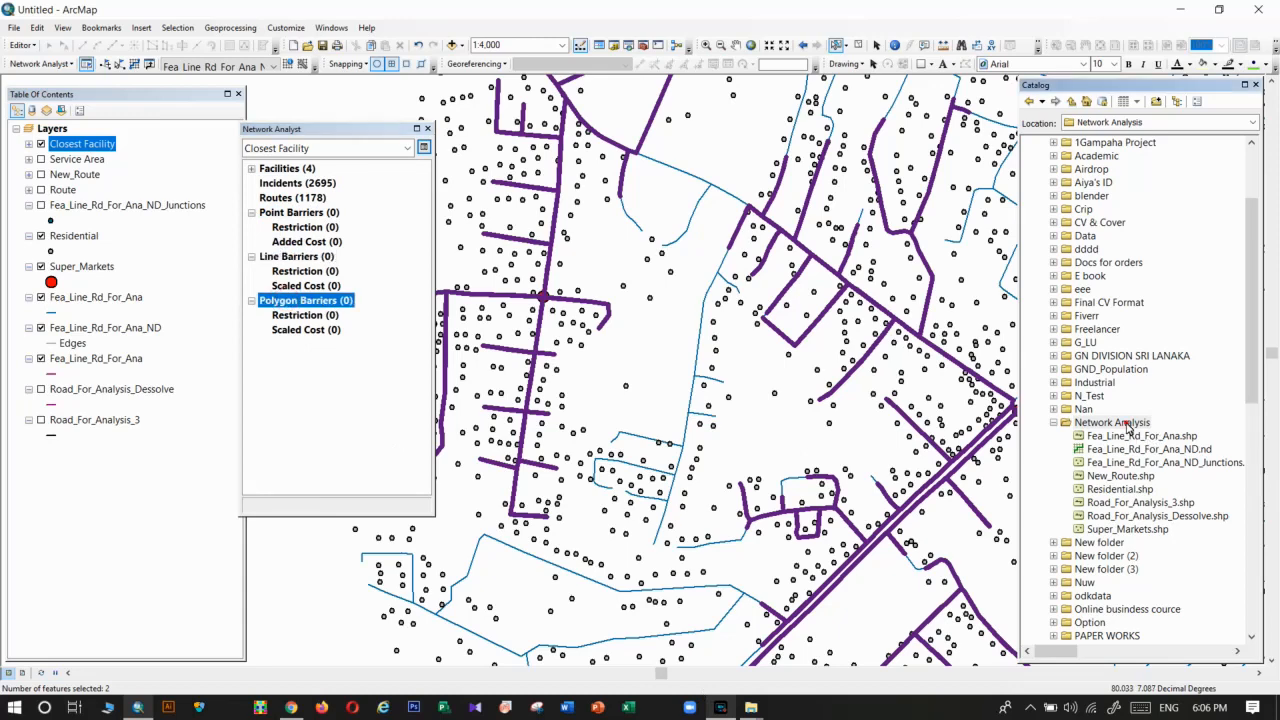
Set up a new shapefile in the Network Analysis folder, named Barriers, with Polyline as its feature type.
right_click(1128, 423)
mouse_move(1155, 507)
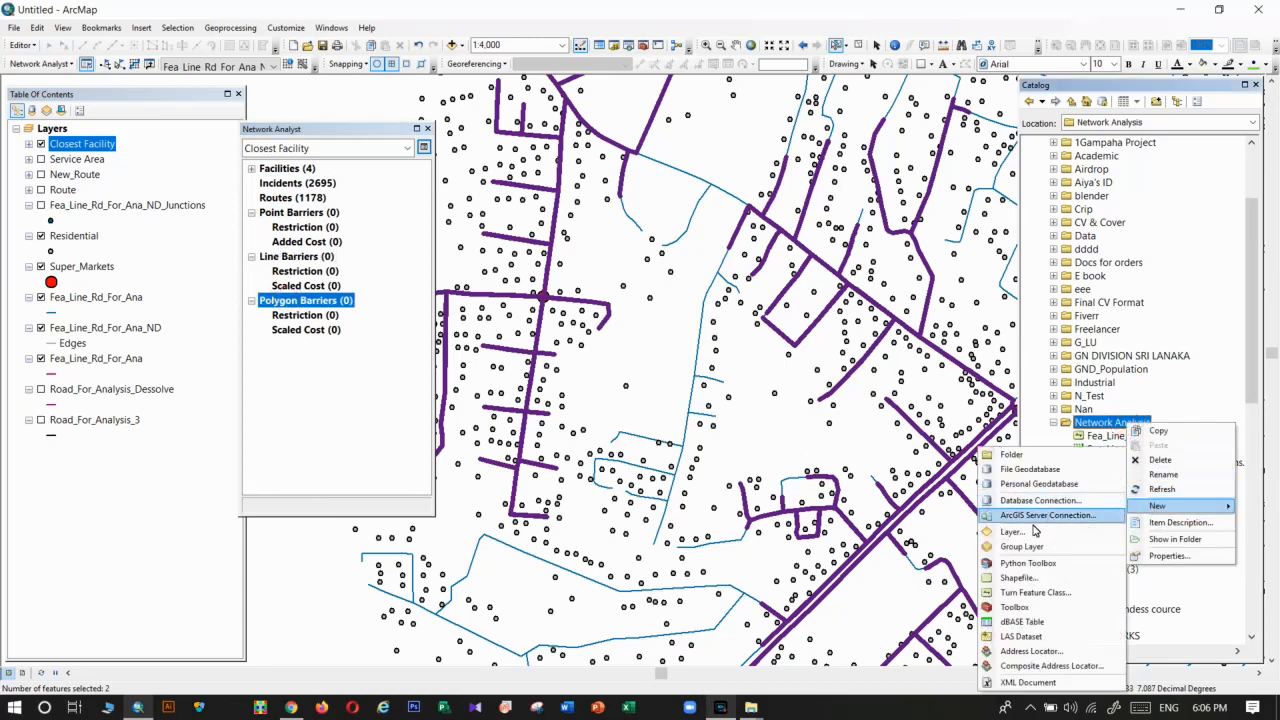
left_click(1018, 578)
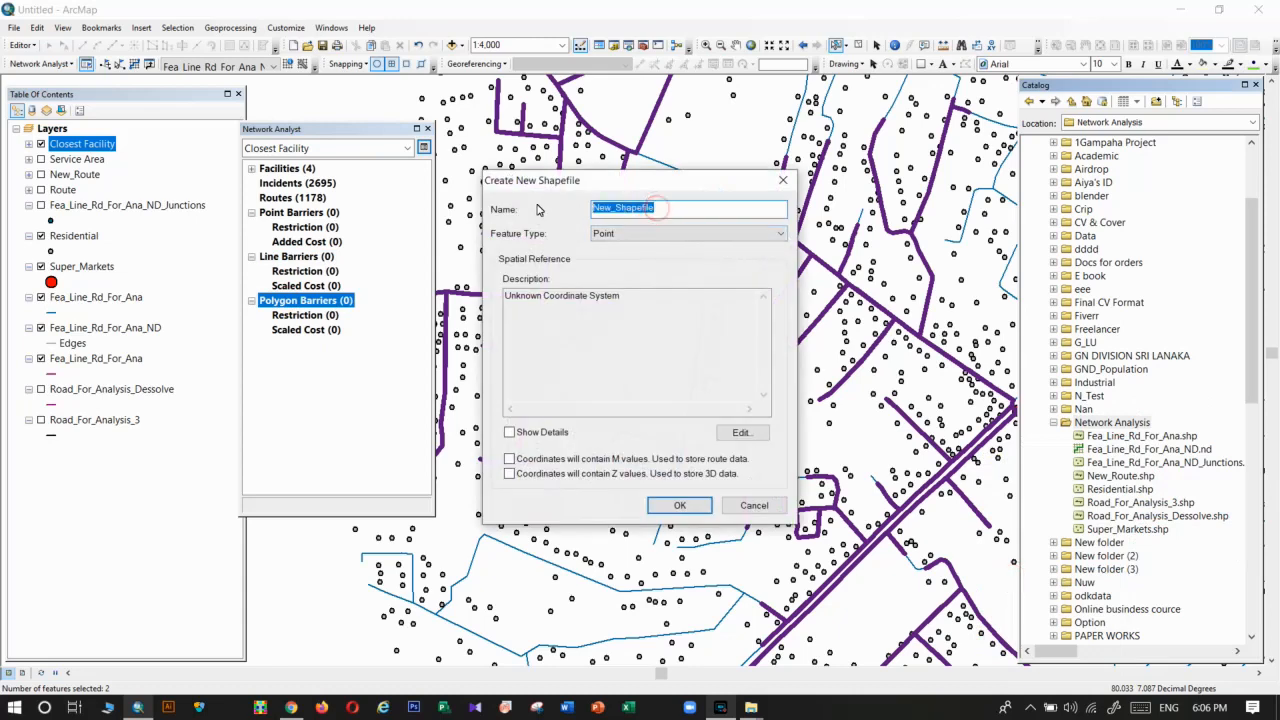
key("BackSpace")
type("Barriers")
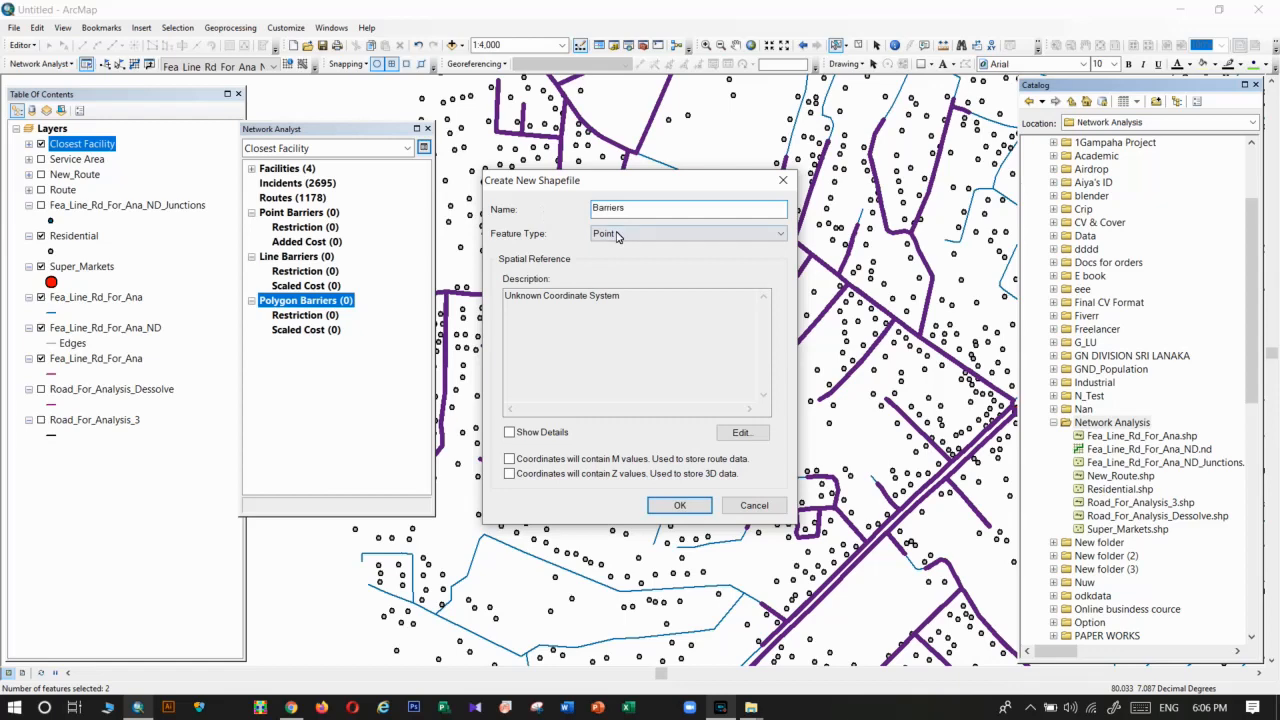
left_click(617, 234)
left_click(609, 262)
Assign the Kandawala Sri Lanka Grid coordinate system to the new shapefile and create it.
left_click(737, 432)
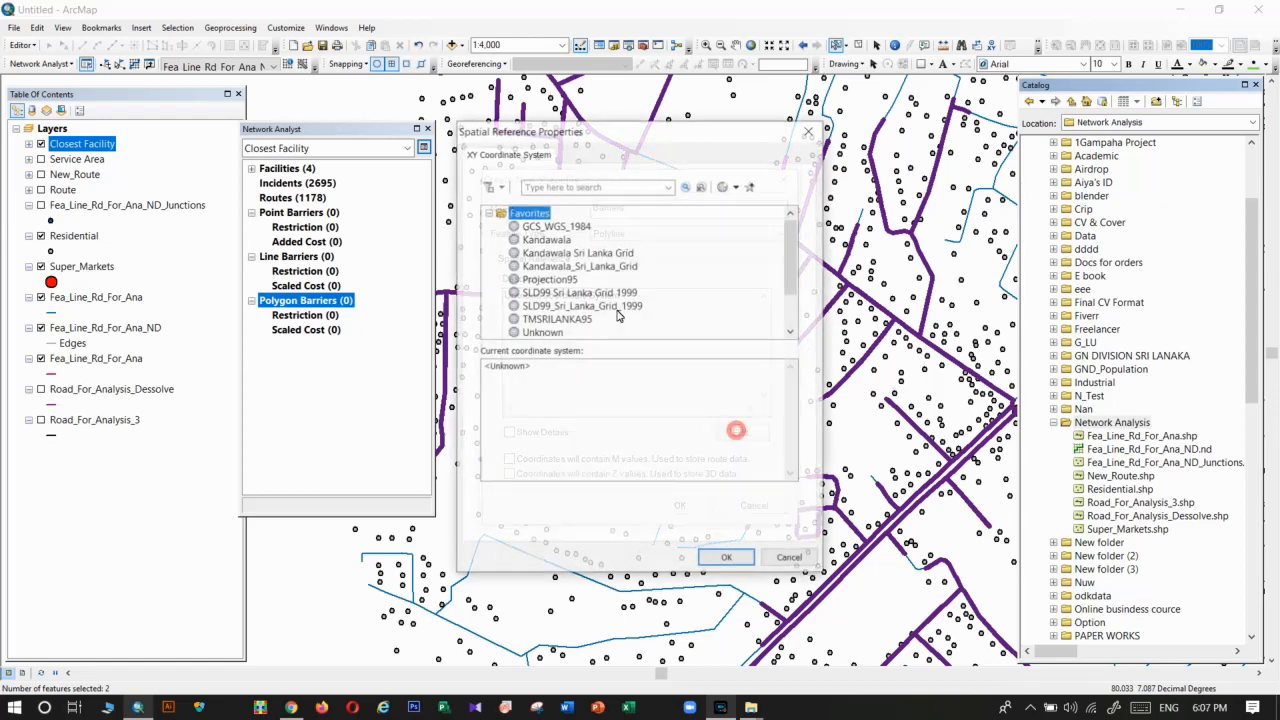
left_click(566, 228)
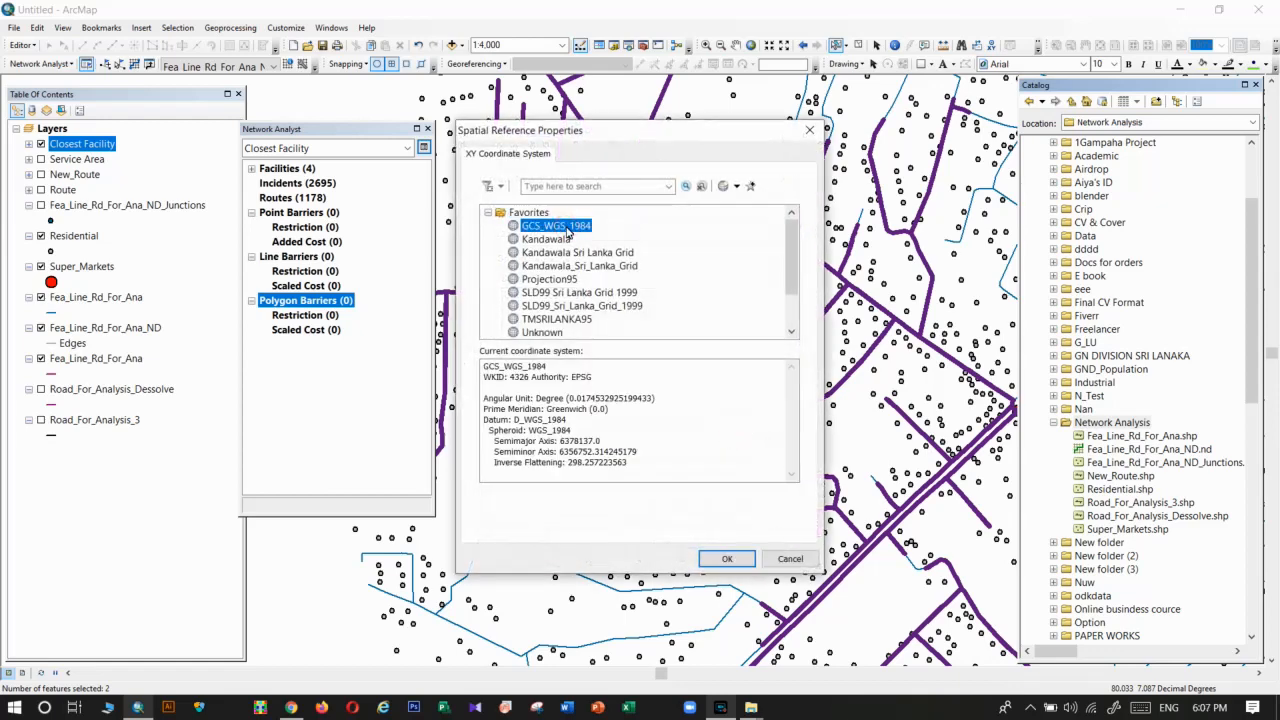
left_click(572, 252)
left_click(727, 558)
left_click(668, 505)
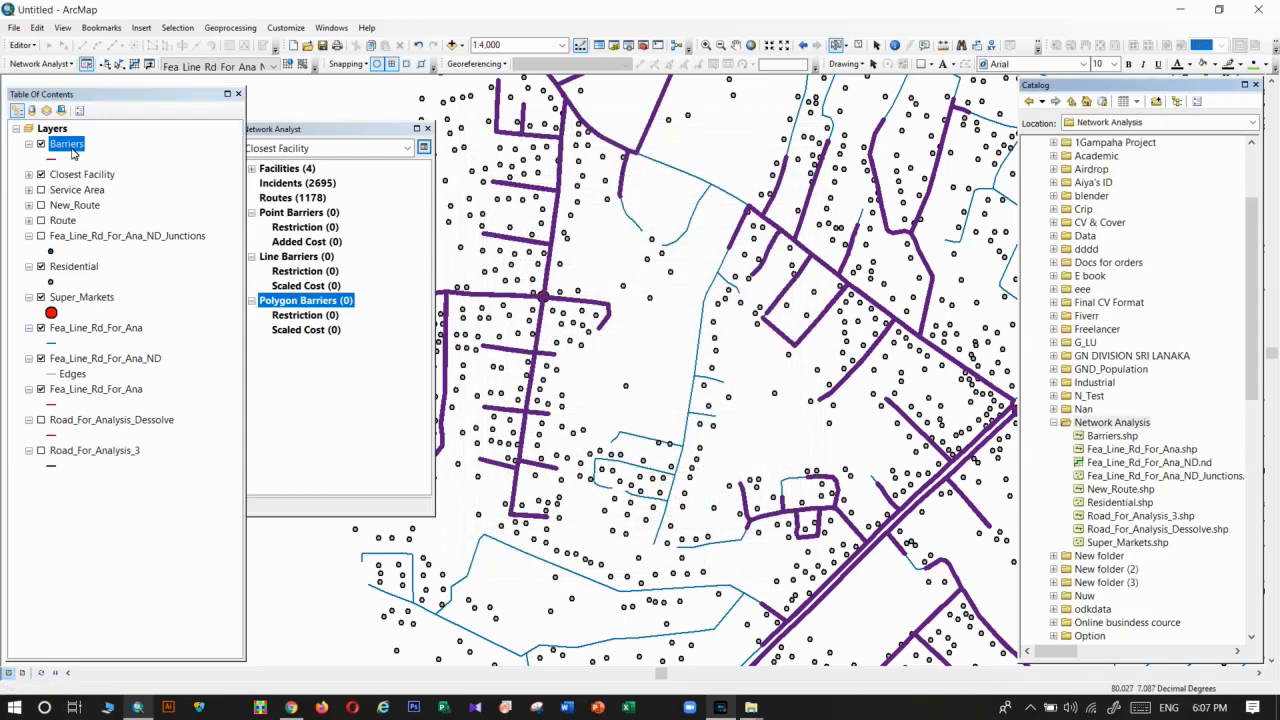
Start an edit session on the Barriers layer, continuing past the spatial reference warnings.
right_click(68, 147)
mouse_move(204, 380)
left_click(285, 380)
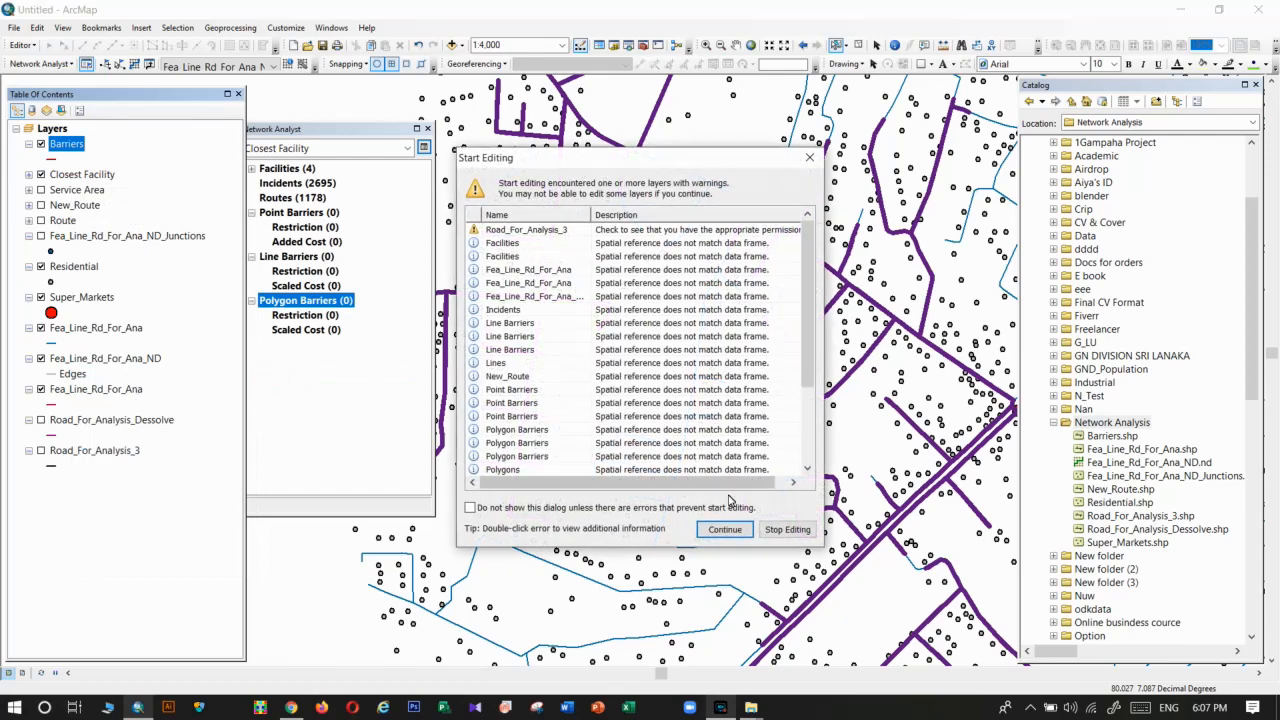
left_click(725, 529)
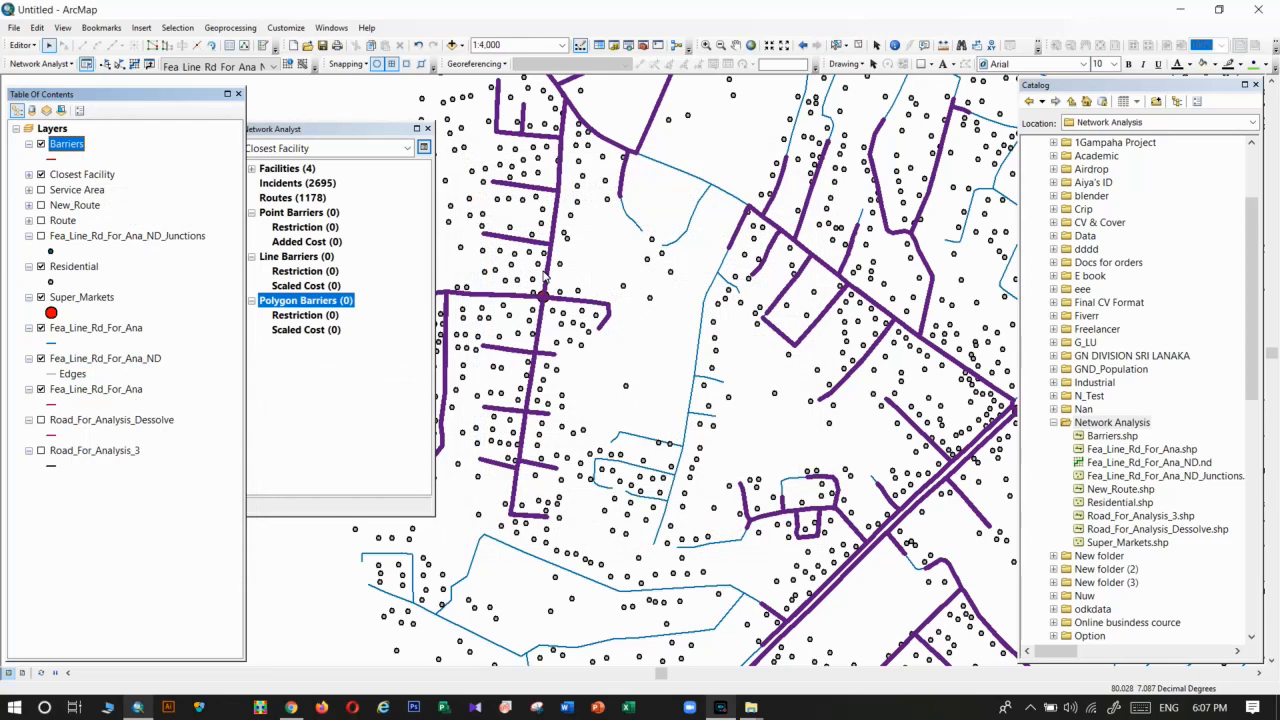
Draw a short Barriers line across the road just north of the westernmost supermarket.
left_click(262, 45)
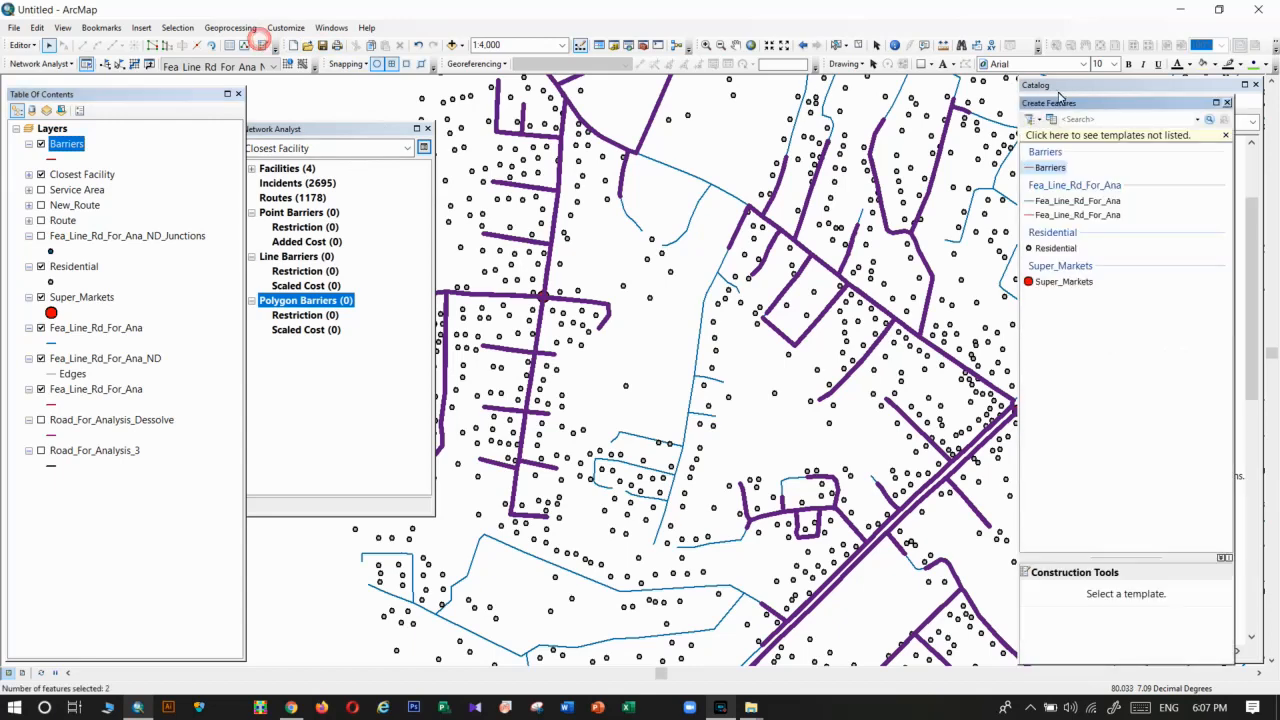
left_click(1045, 168)
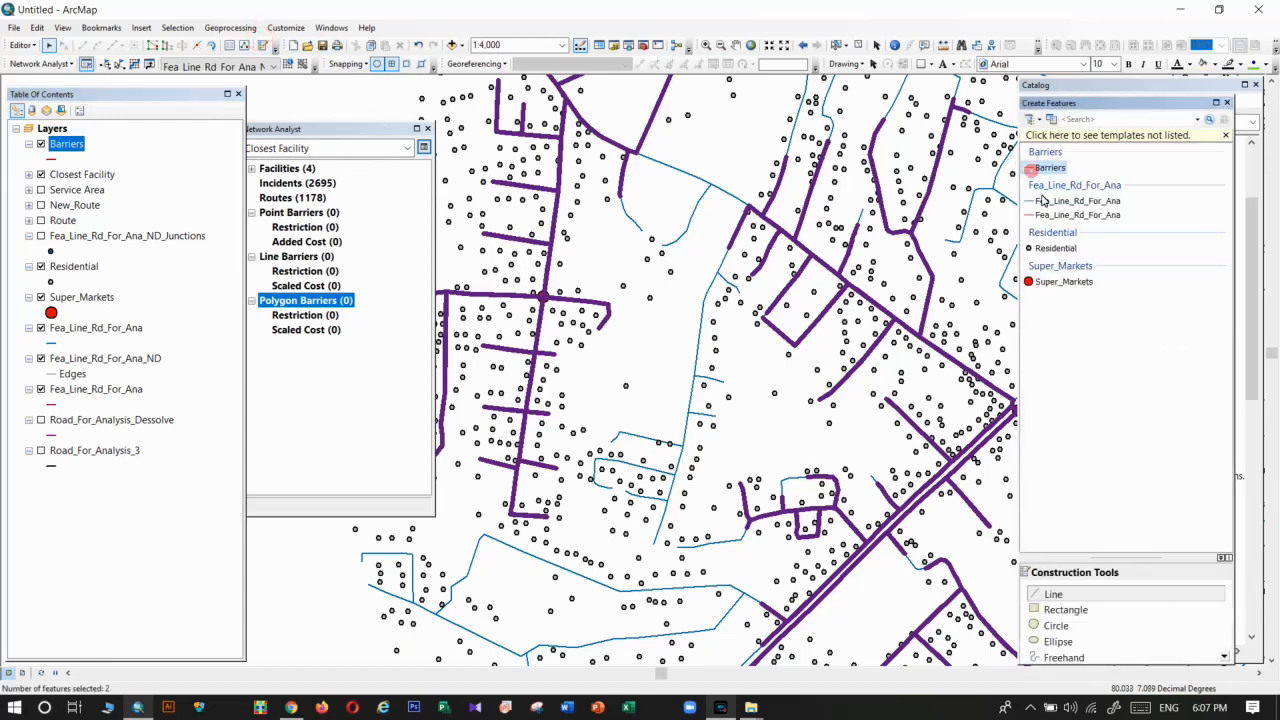
left_click(1060, 595)
left_click(534, 272)
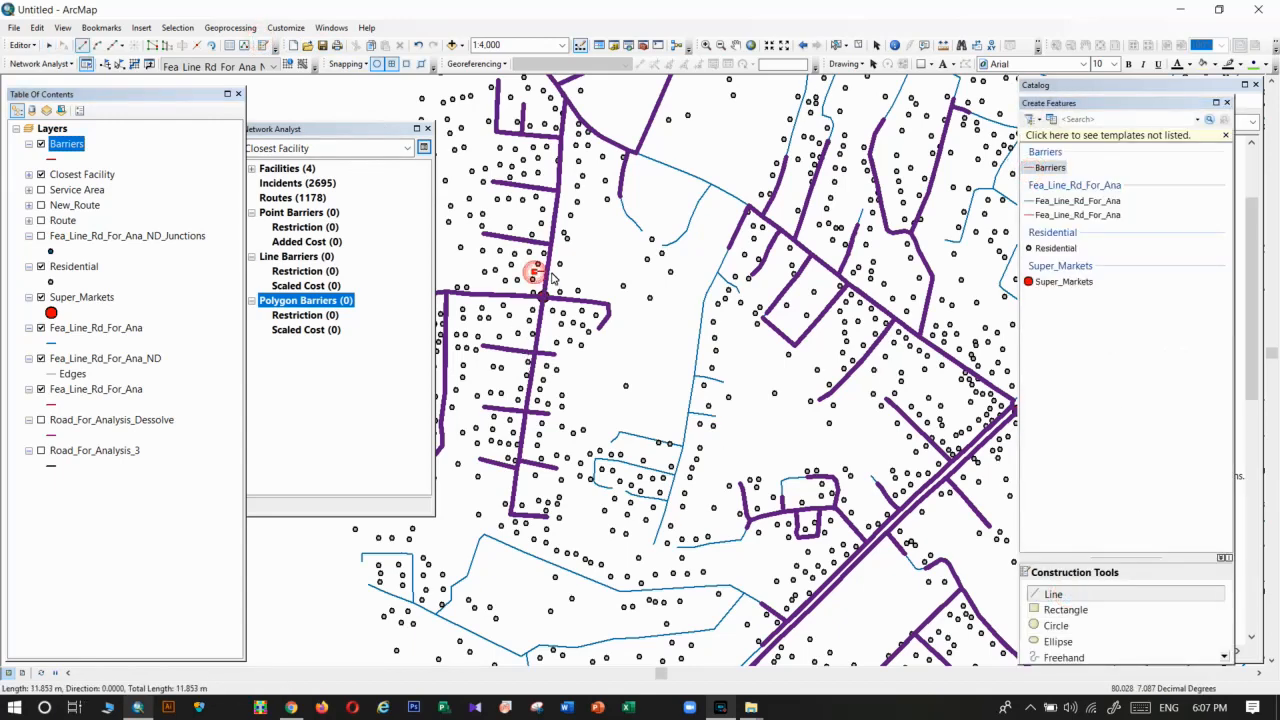
double_click(570, 279)
Draw a second short Barriers line across the side road northwest of the central supermarket.
scroll(560, 310, "down", 2)
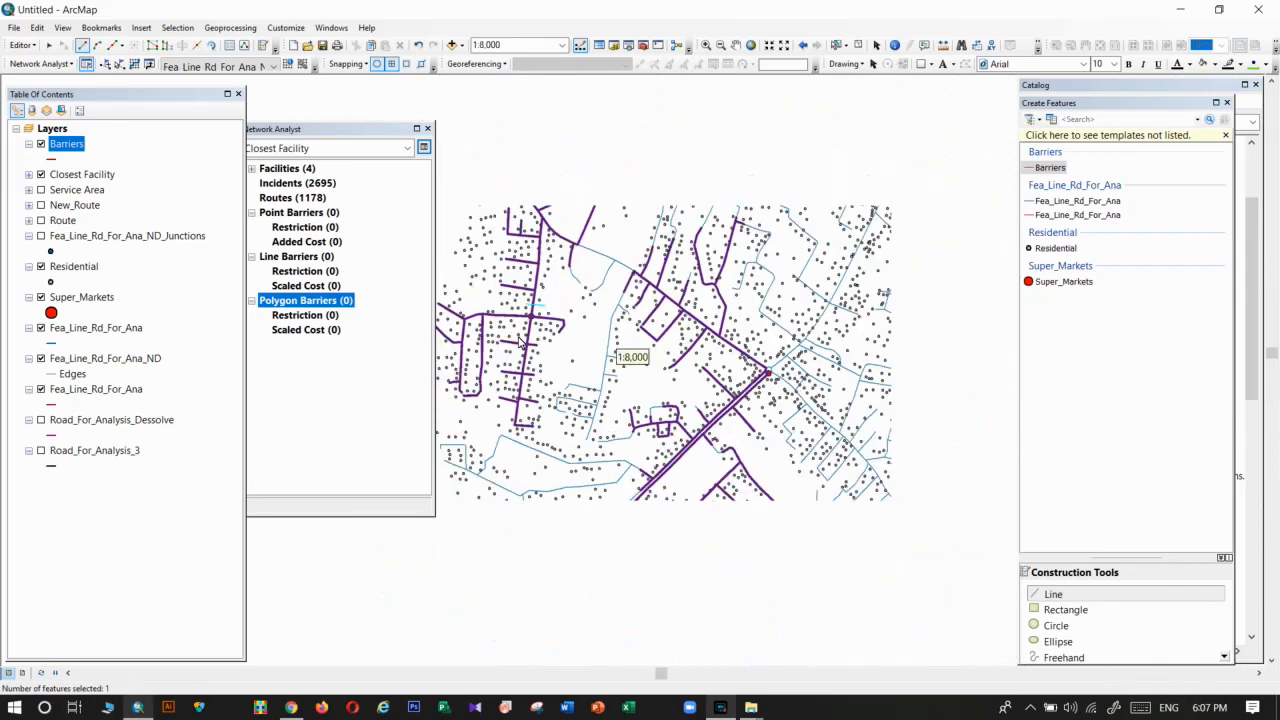
scroll(735, 350, "up", 3)
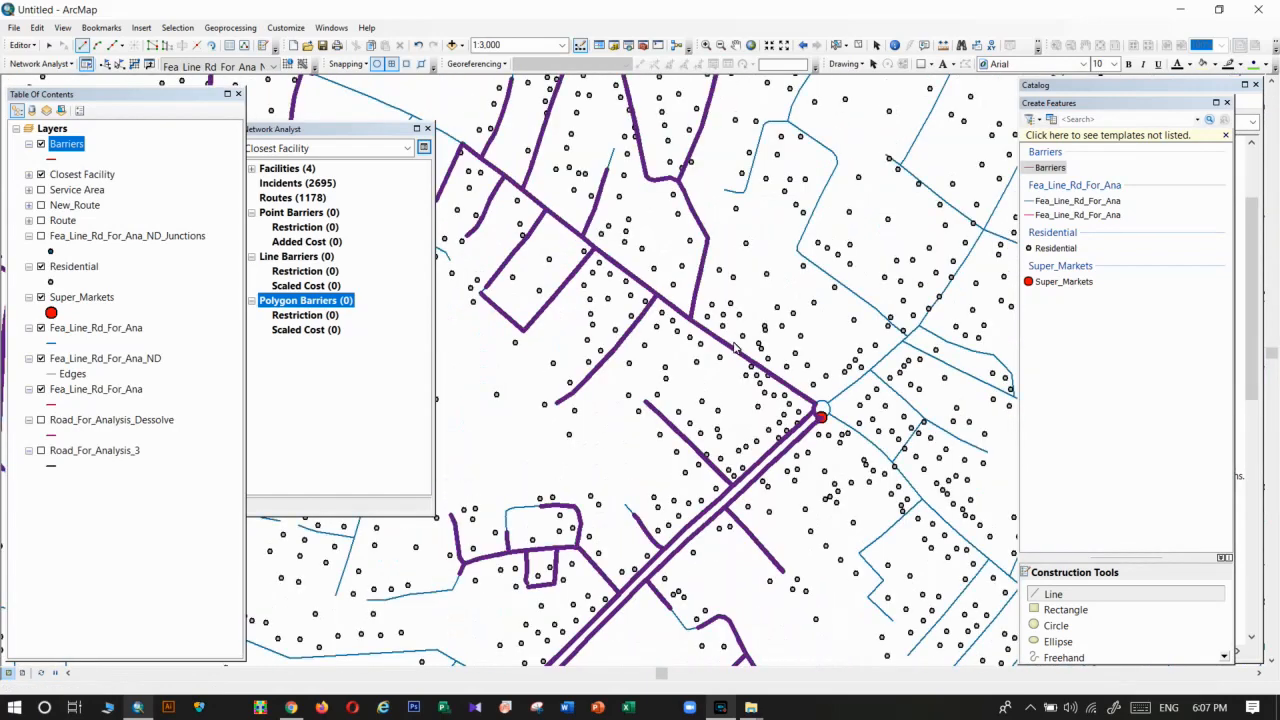
scroll(734, 398, "down", 2)
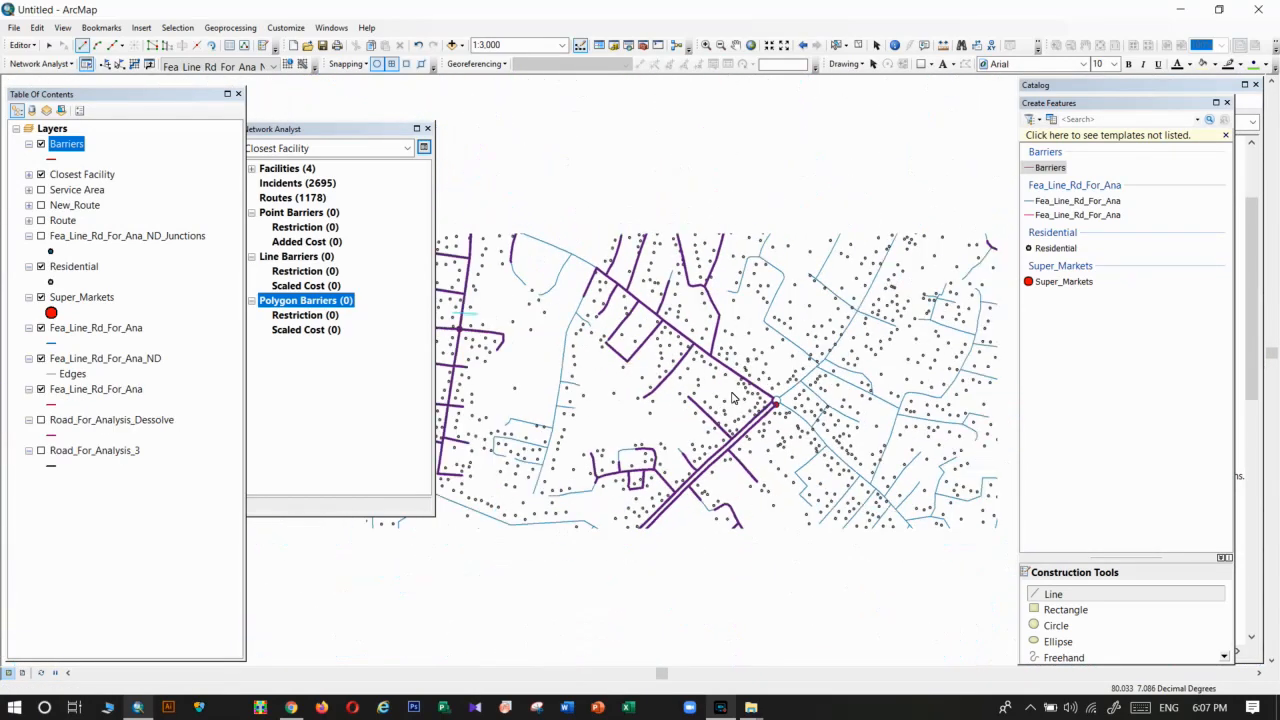
left_click(714, 309)
double_click(729, 297)
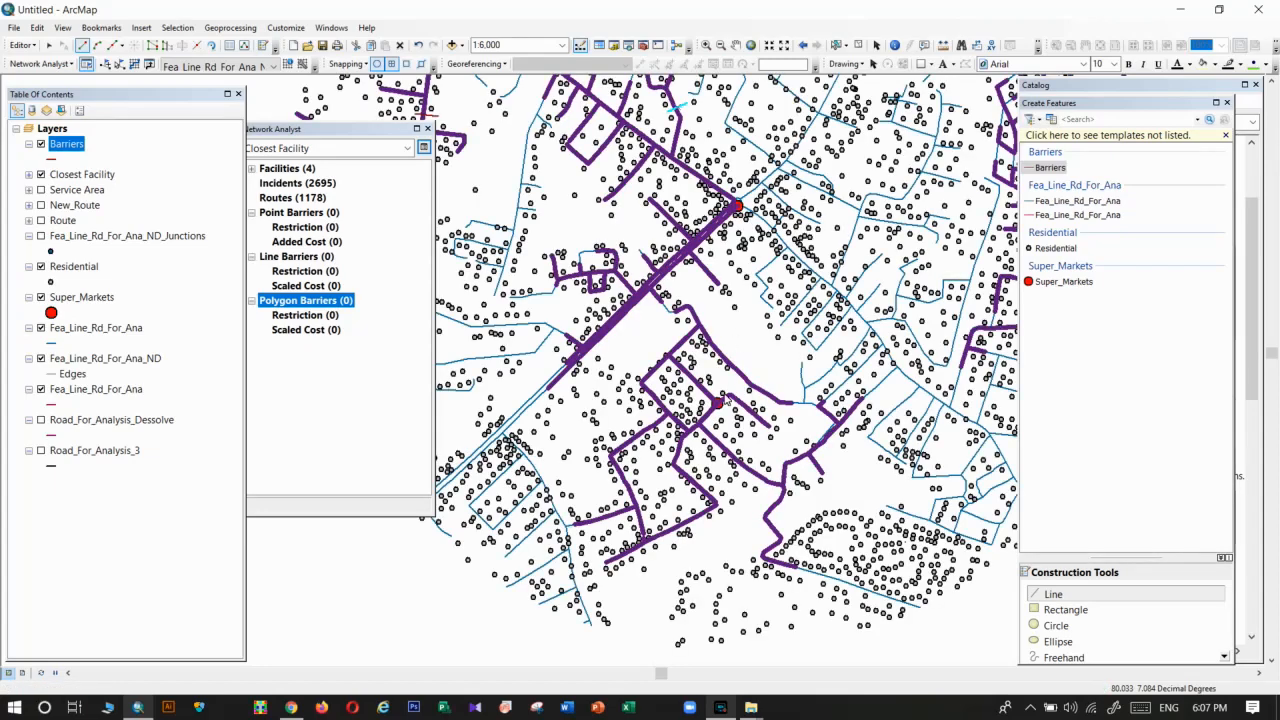
Draw a third short Barriers line across the road southeast of the southernmost supermarket, and stop editing with the edits saved.
left_click(770, 479)
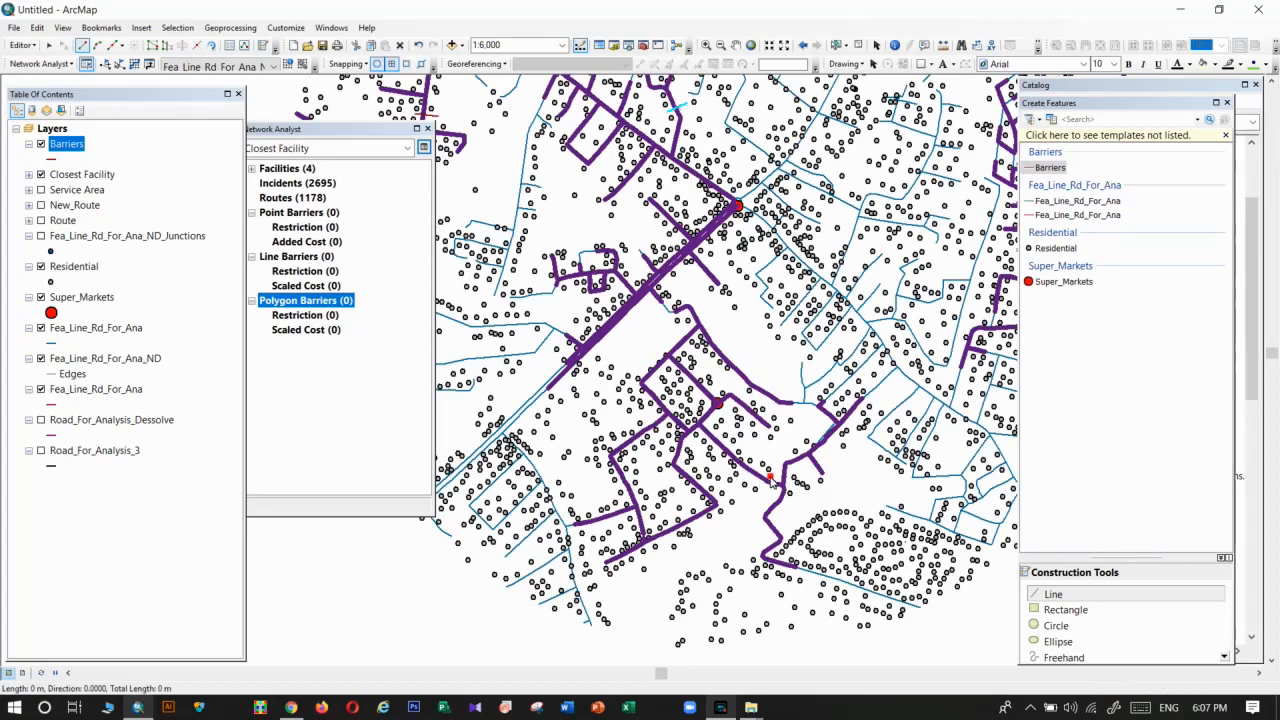
double_click(756, 500)
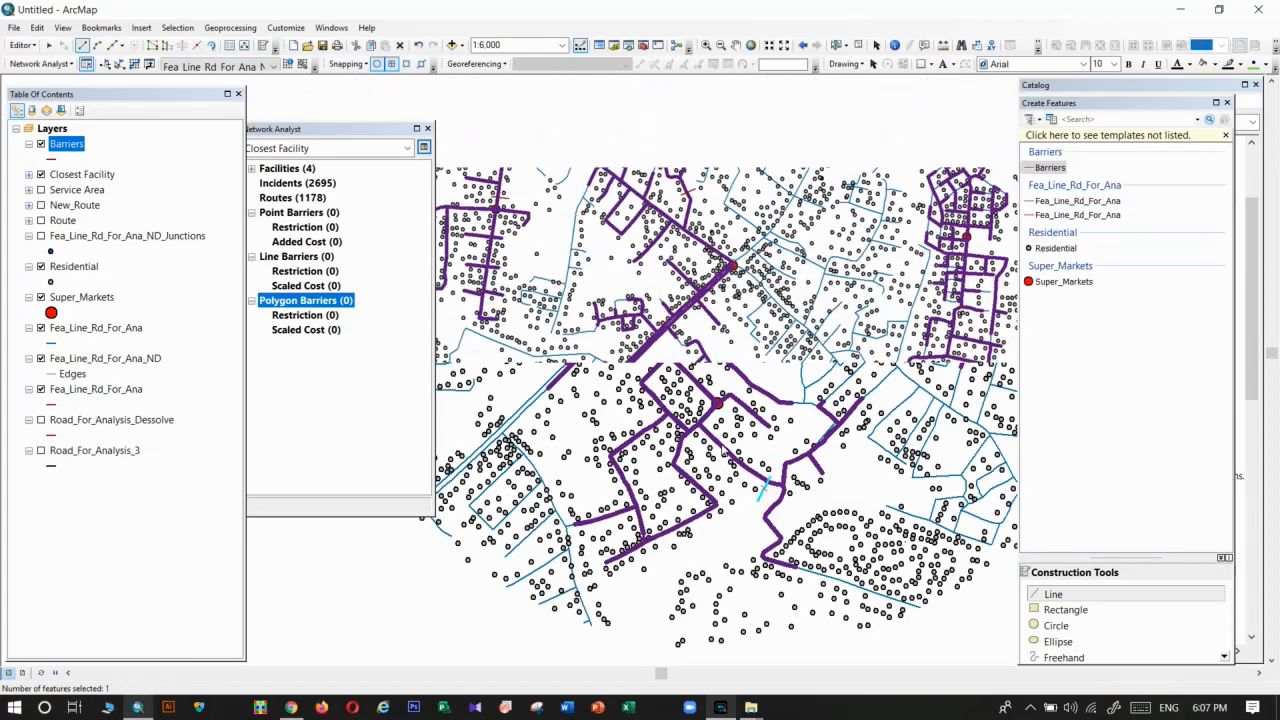
scroll(756, 500, "up", 2)
left_click(28, 48)
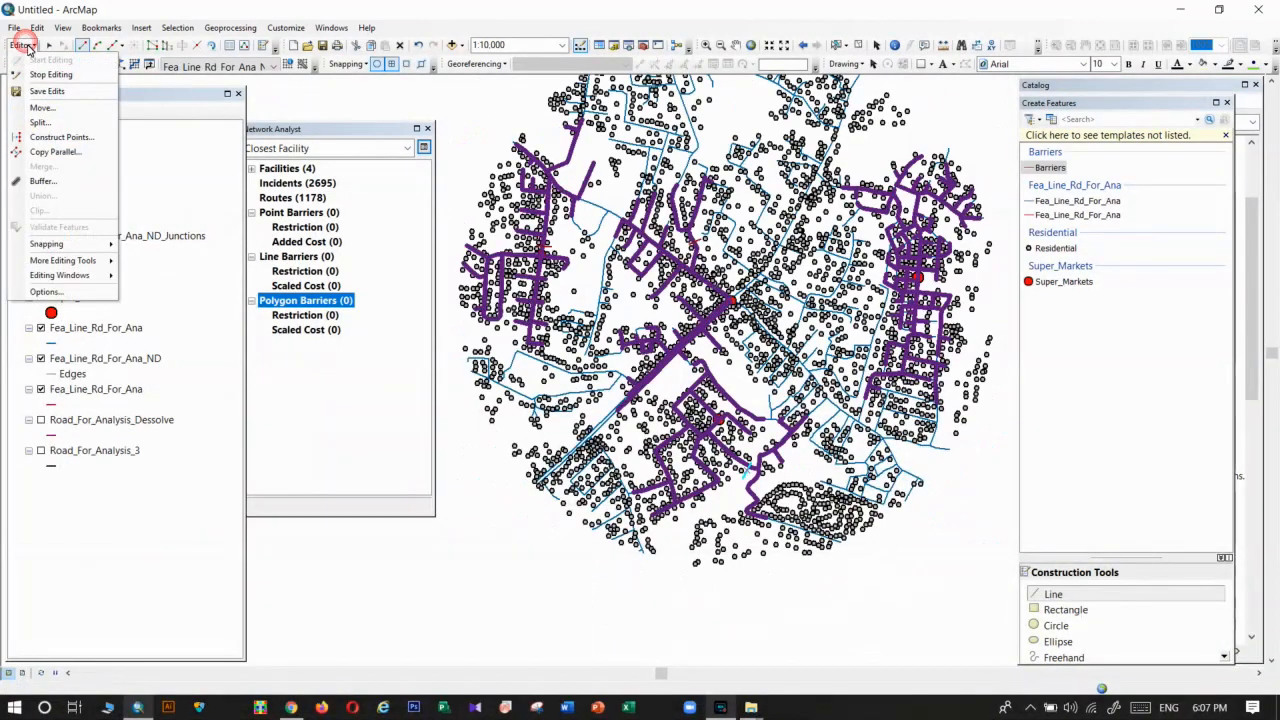
left_click(50, 74)
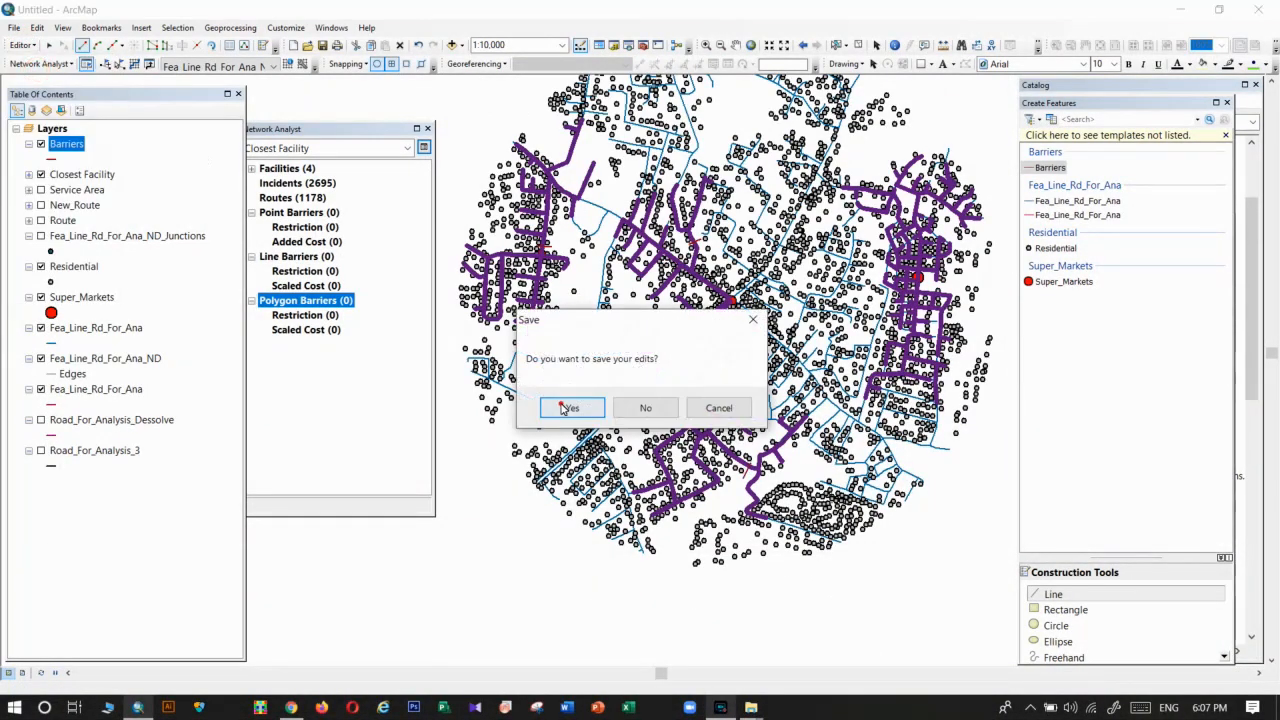
left_click(567, 408)
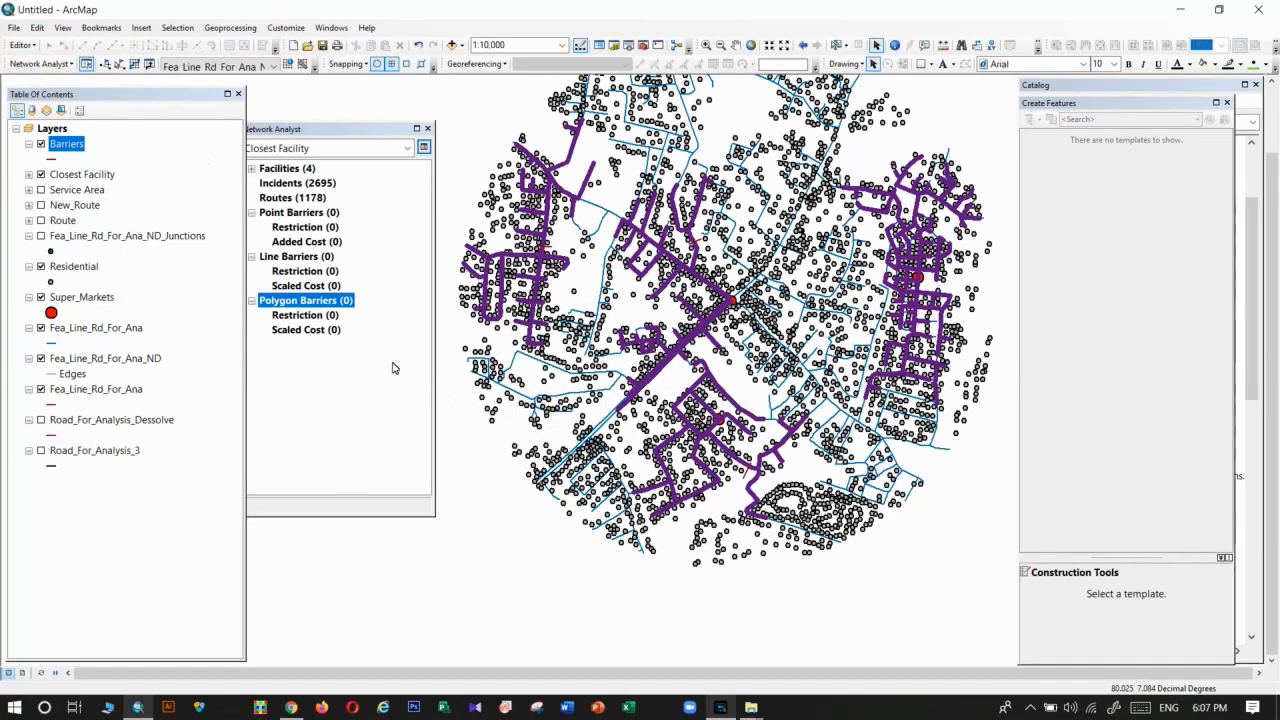
Load the Barriers layer into the closest facility analysis as restriction line barriers, using geometry for the location position.
left_click(286, 258)
right_click(286, 258)
left_click(320, 413)
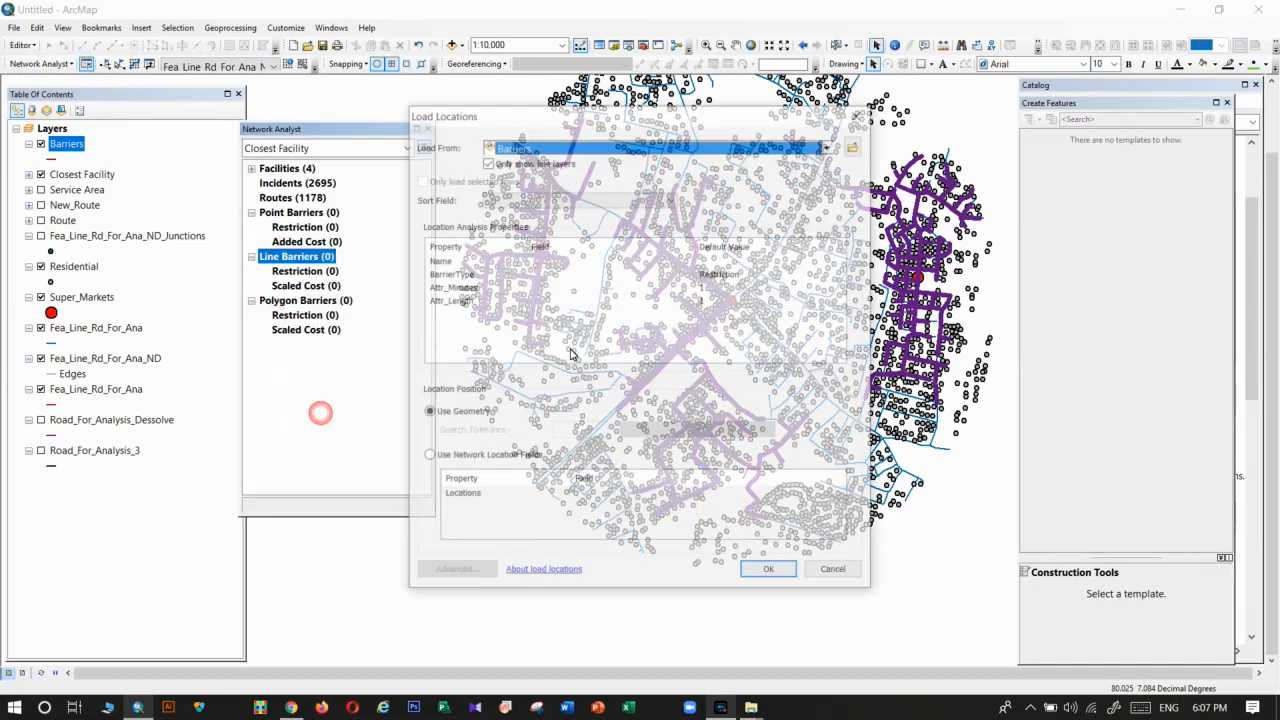
left_click(597, 149)
left_click(594, 147)
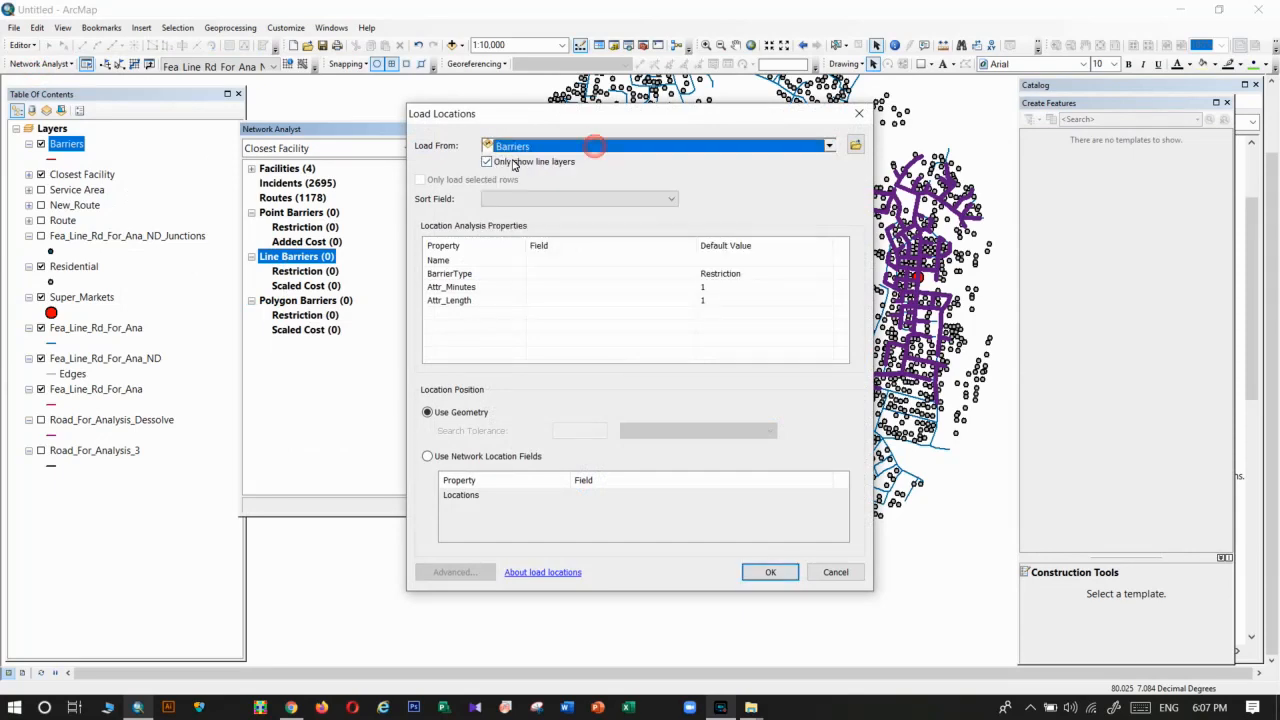
left_click(768, 572)
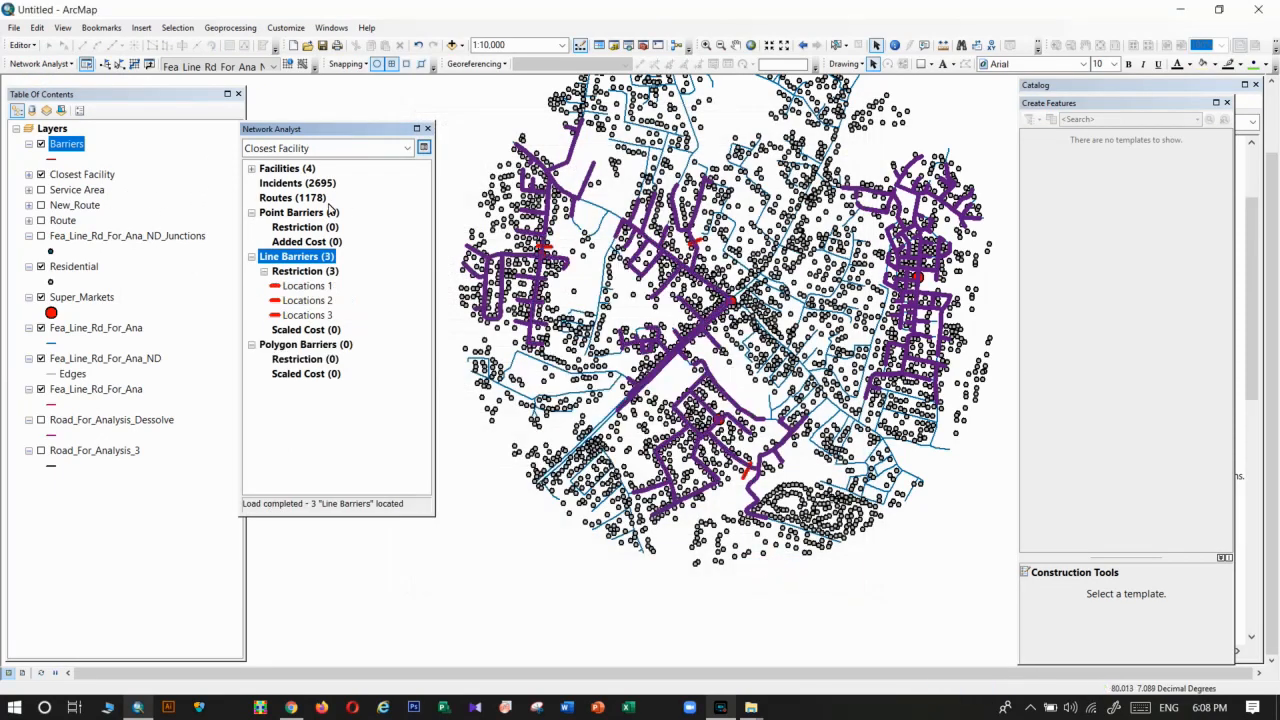
Export all closest facility routes to the Network Analysis folder as a shapefile named Closest facility, and add it to the map.
left_click(272, 199)
right_click(272, 199)
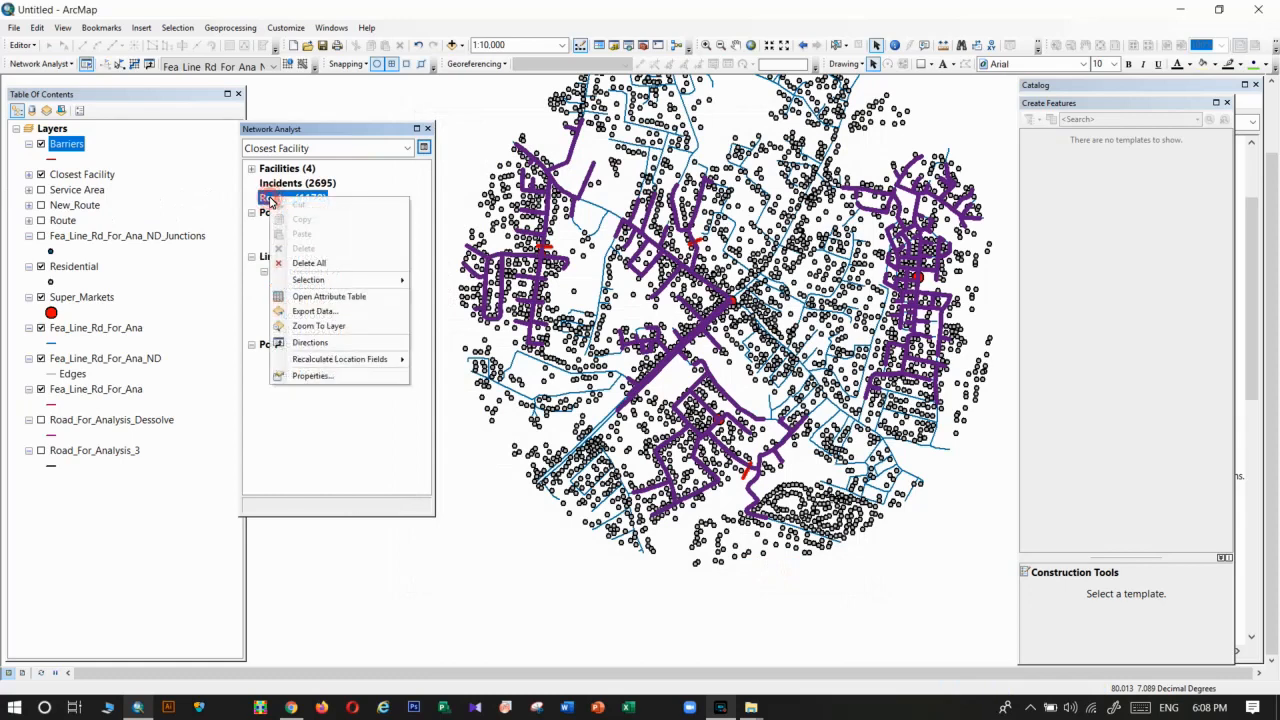
left_click(302, 311)
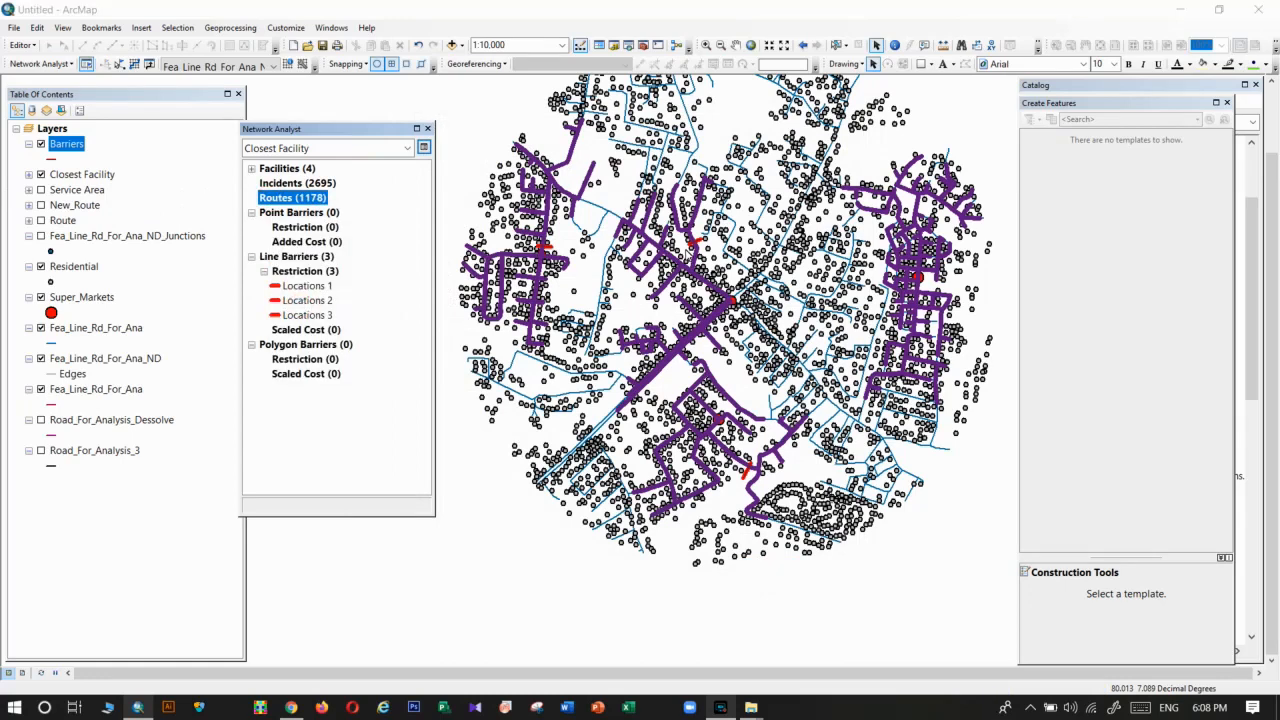
left_click(768, 380)
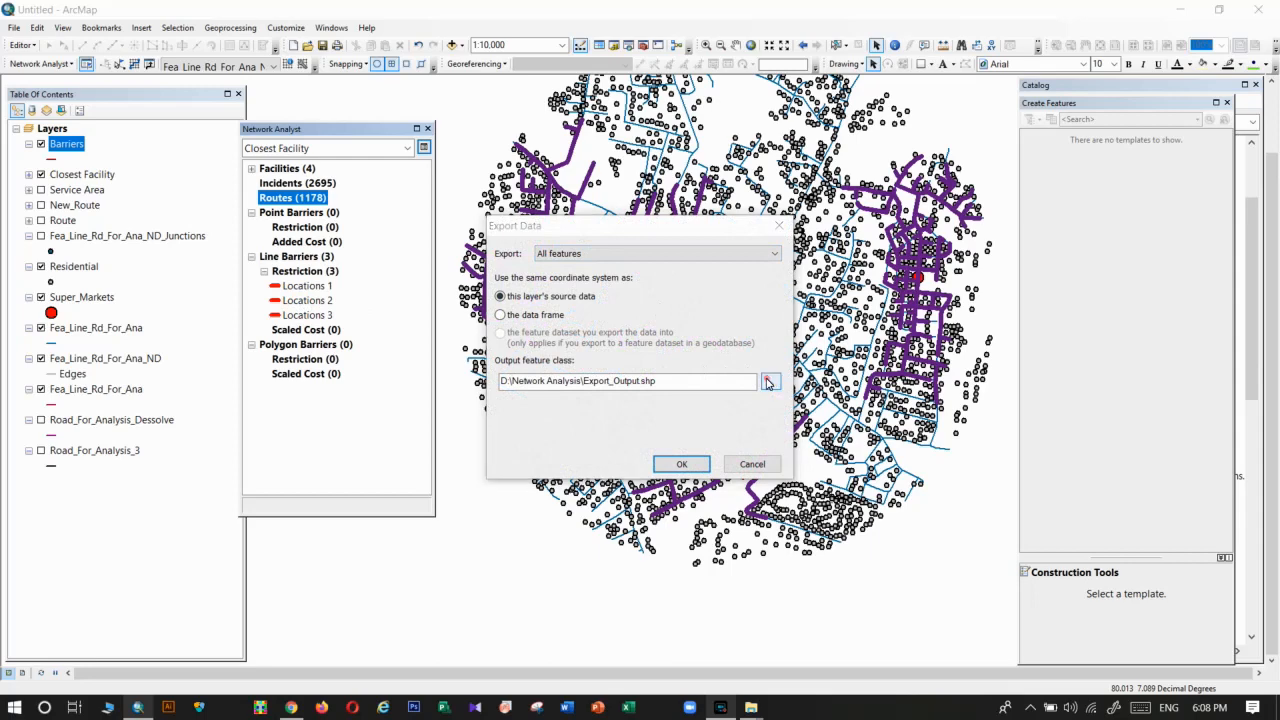
double_click(577, 436)
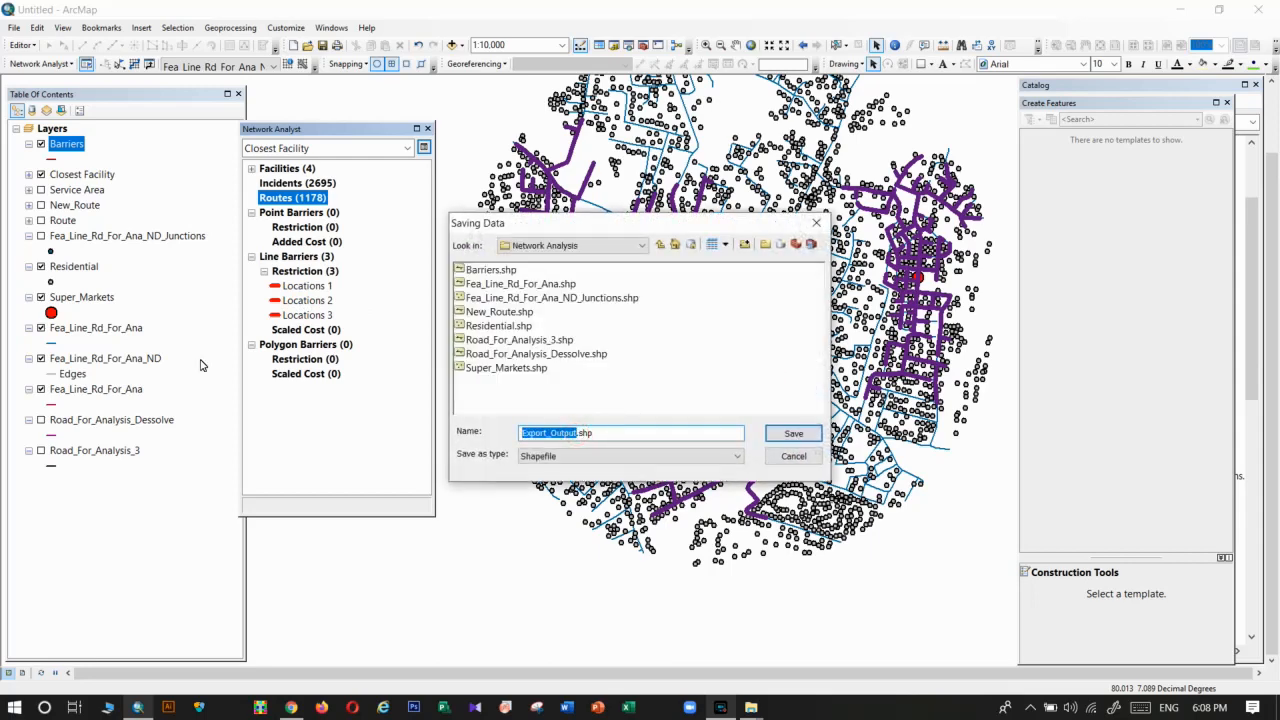
key("BackSpace")
type("Close")
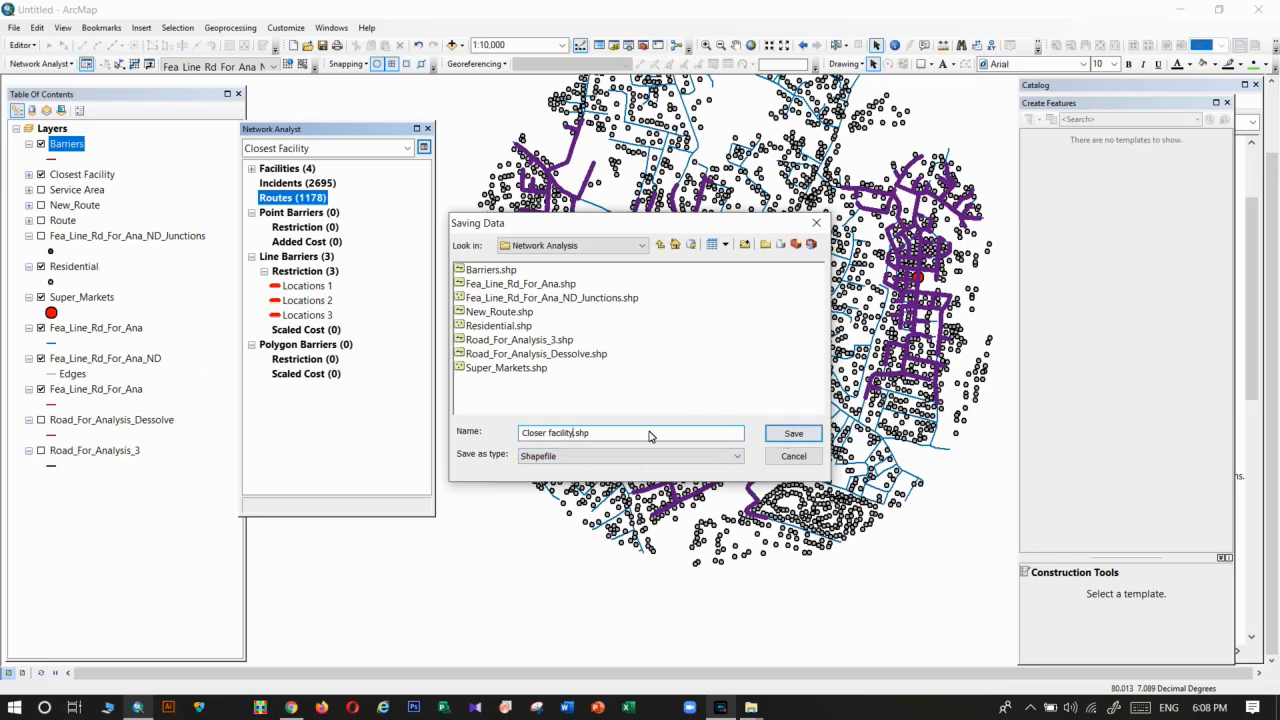
left_click(546, 437)
key("BackSpace")
type("st facility")
left_click(793, 436)
left_click(690, 464)
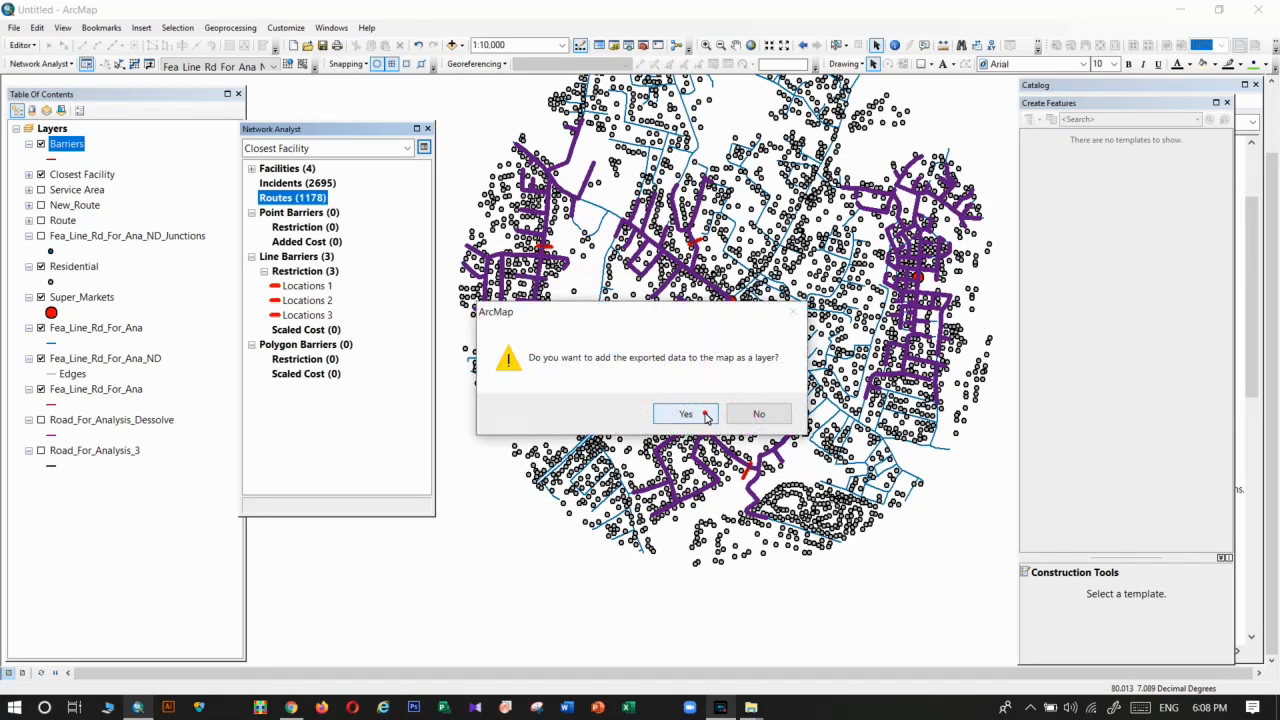
left_click(707, 416)
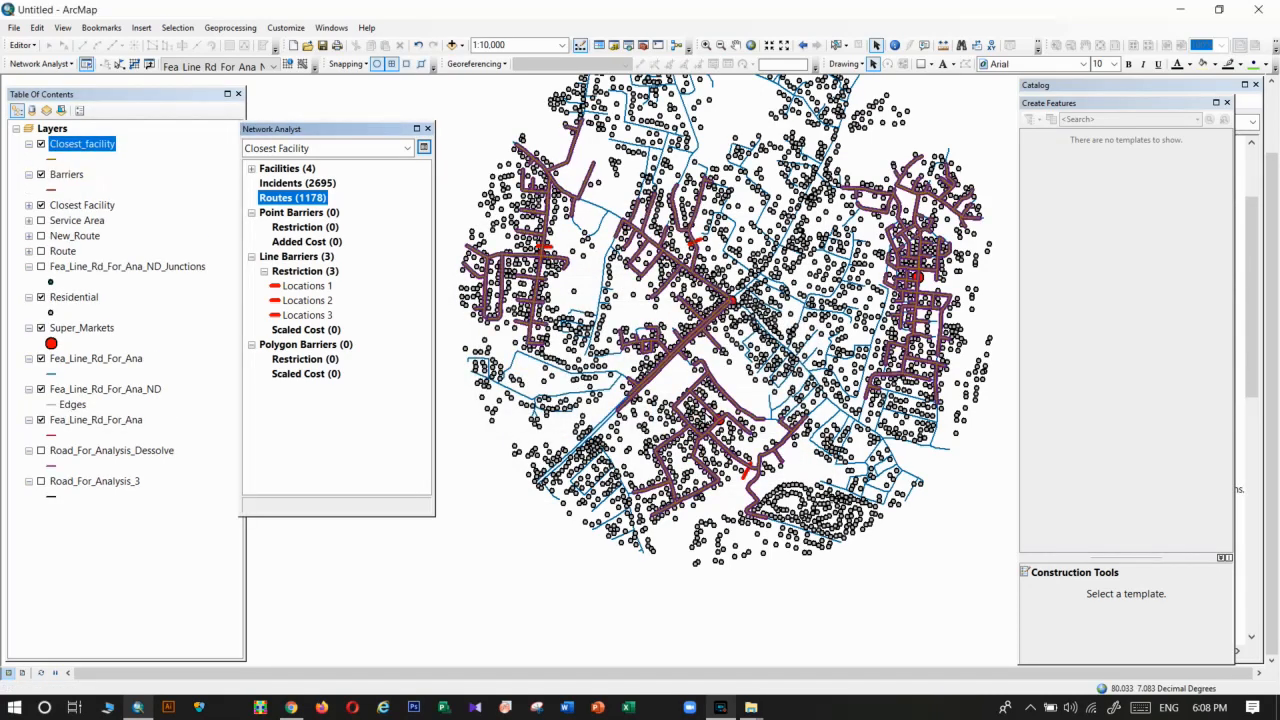
Delete all existing closest facility routes and solve the analysis again with the line barriers, keeping the 500 m default cutoff.
right_click(278, 199)
left_click(299, 261)
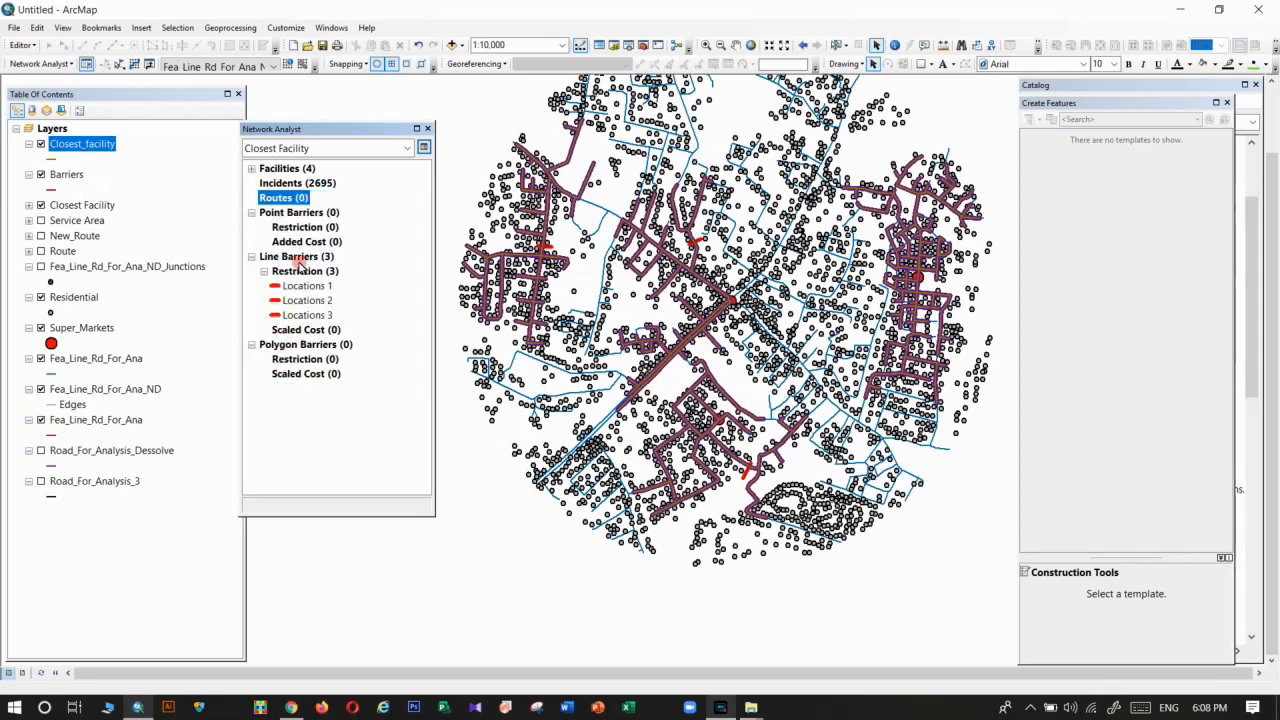
left_click(424, 148)
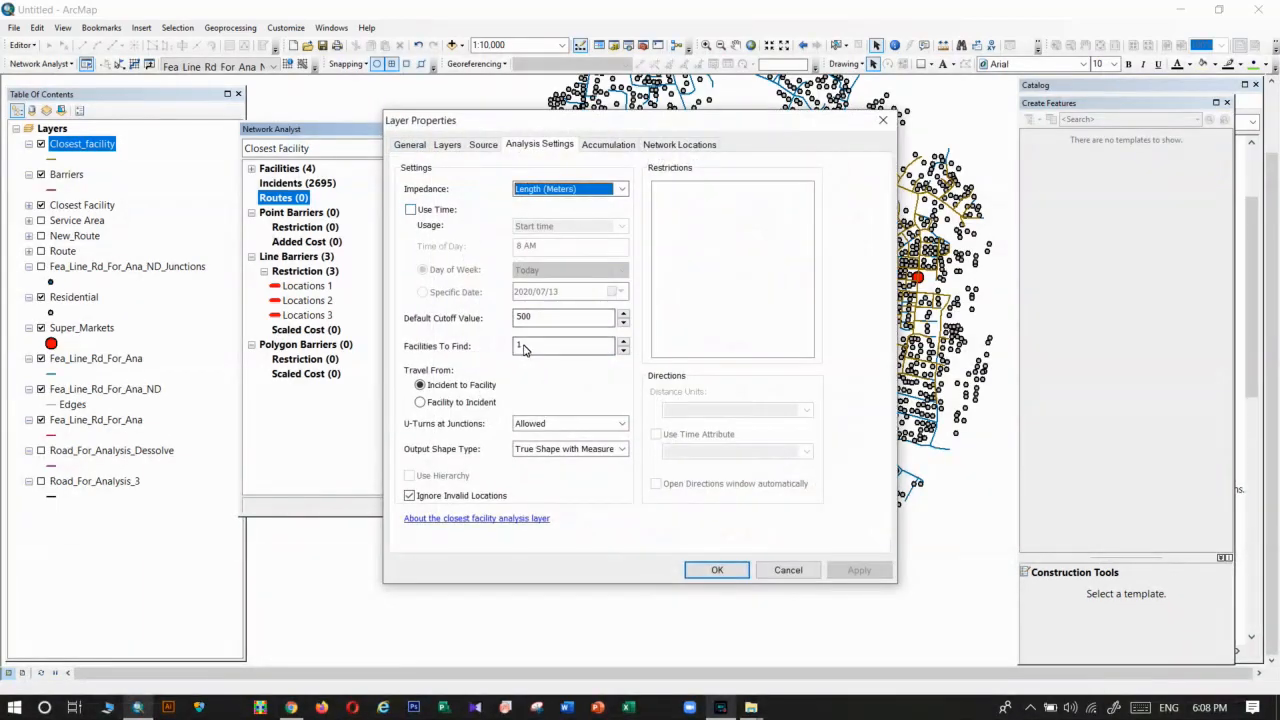
left_click(534, 317)
double_click(523, 316)
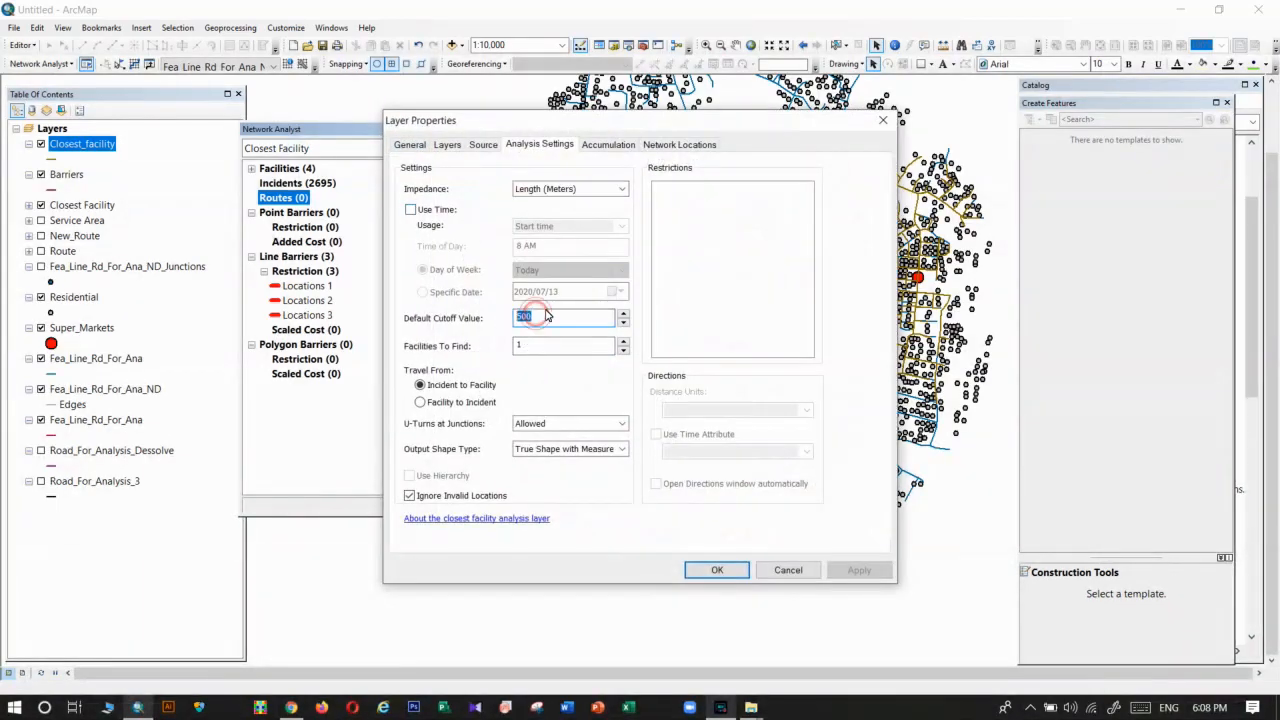
left_click(708, 571)
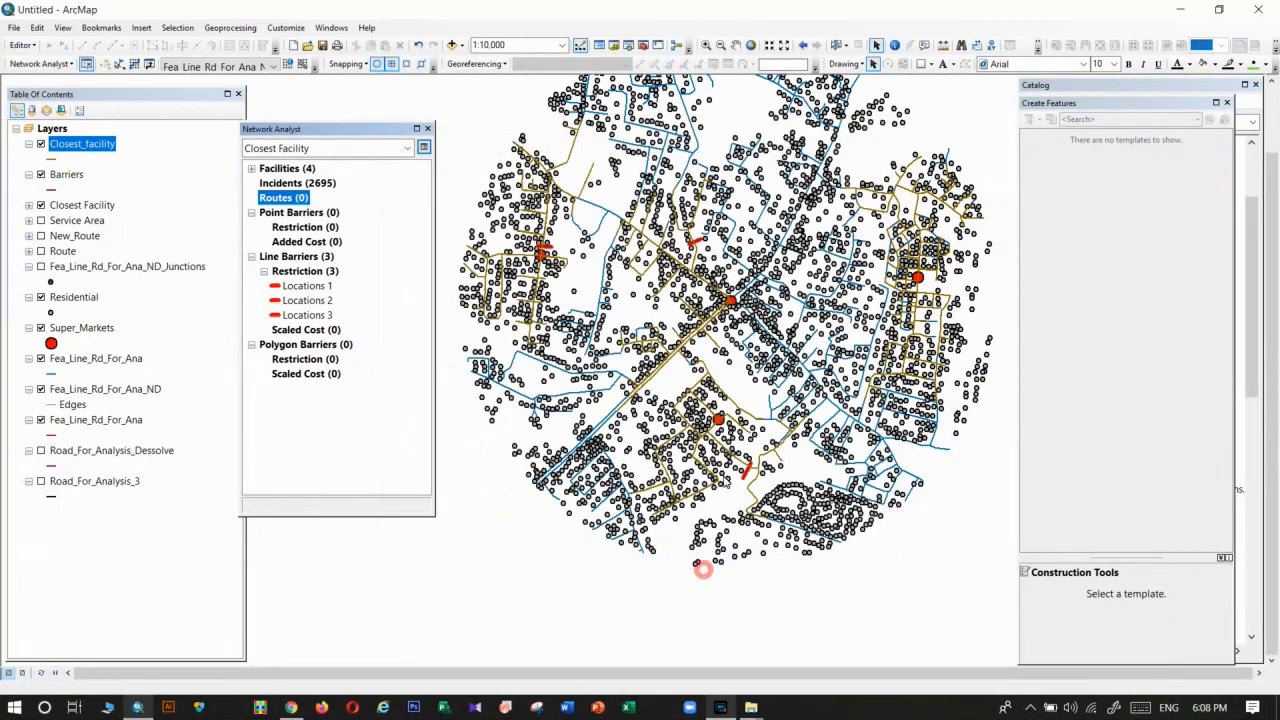
left_click(136, 65)
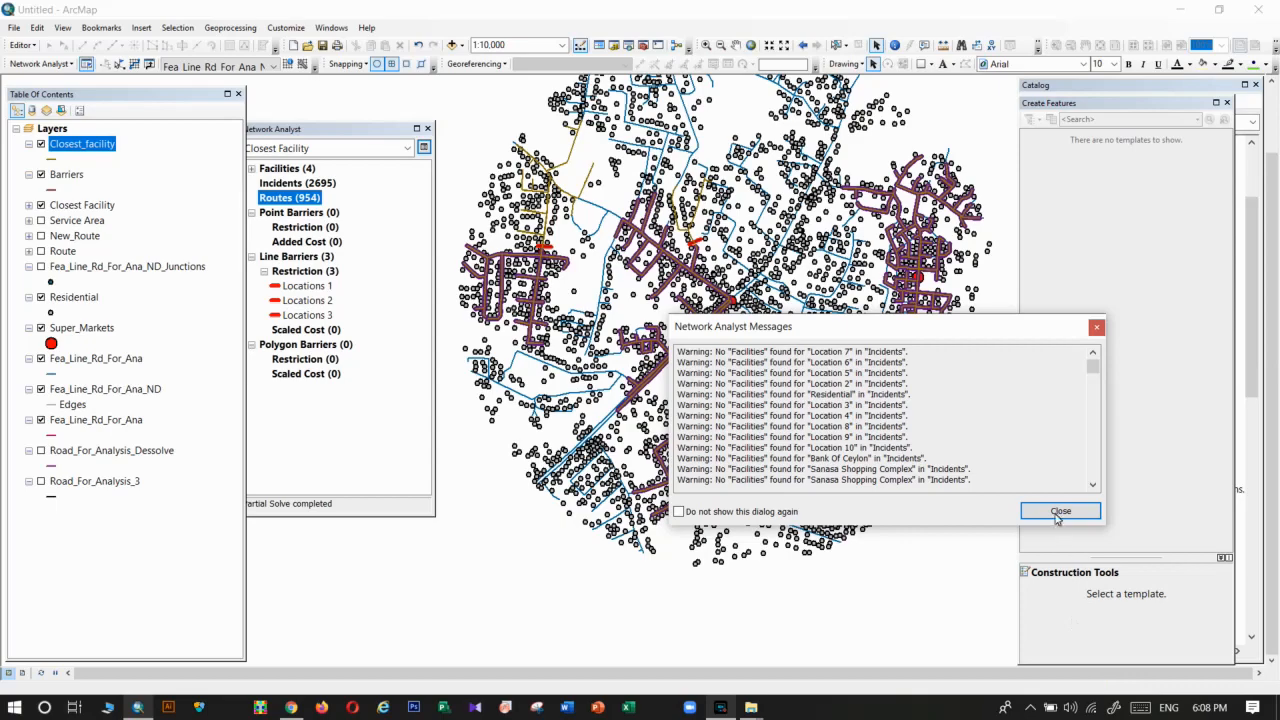
left_click(1058, 515)
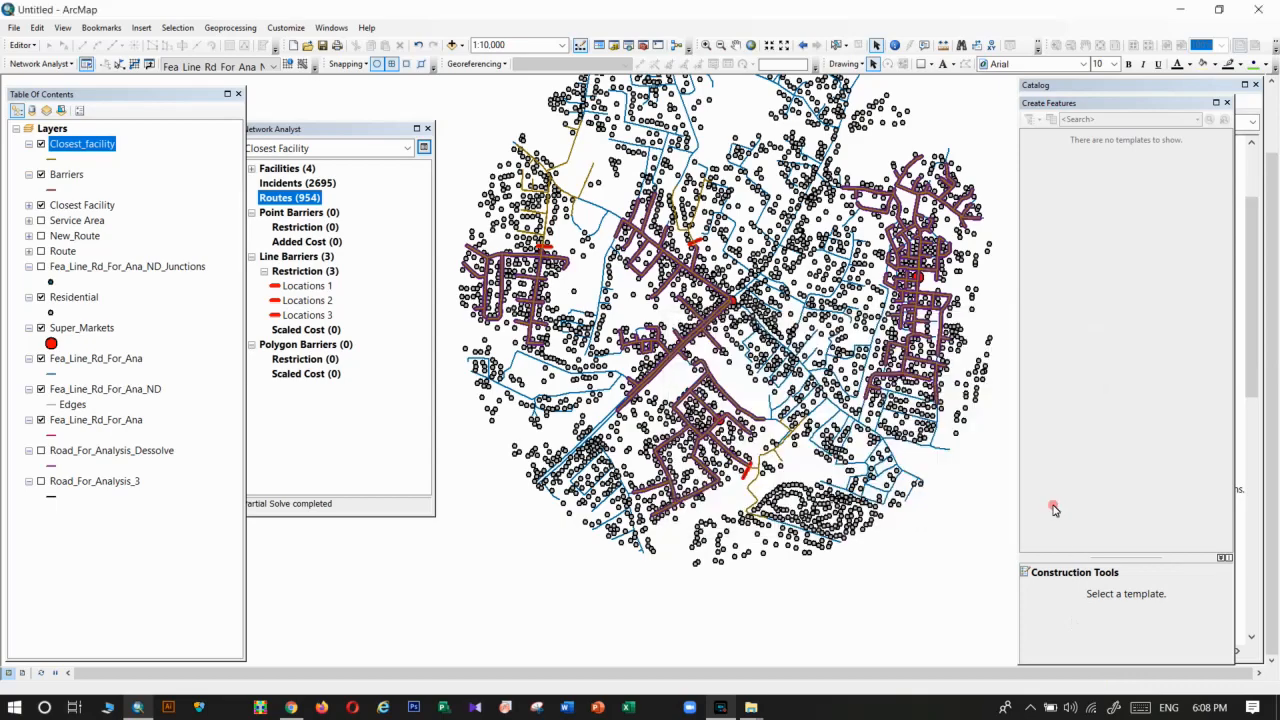
Hide the Barriers and Residential layers, and toggle the exported Closest_facility layer to compare the routes without and with barriers.
left_click(41, 174)
left_click(41, 144)
left_click(41, 297)
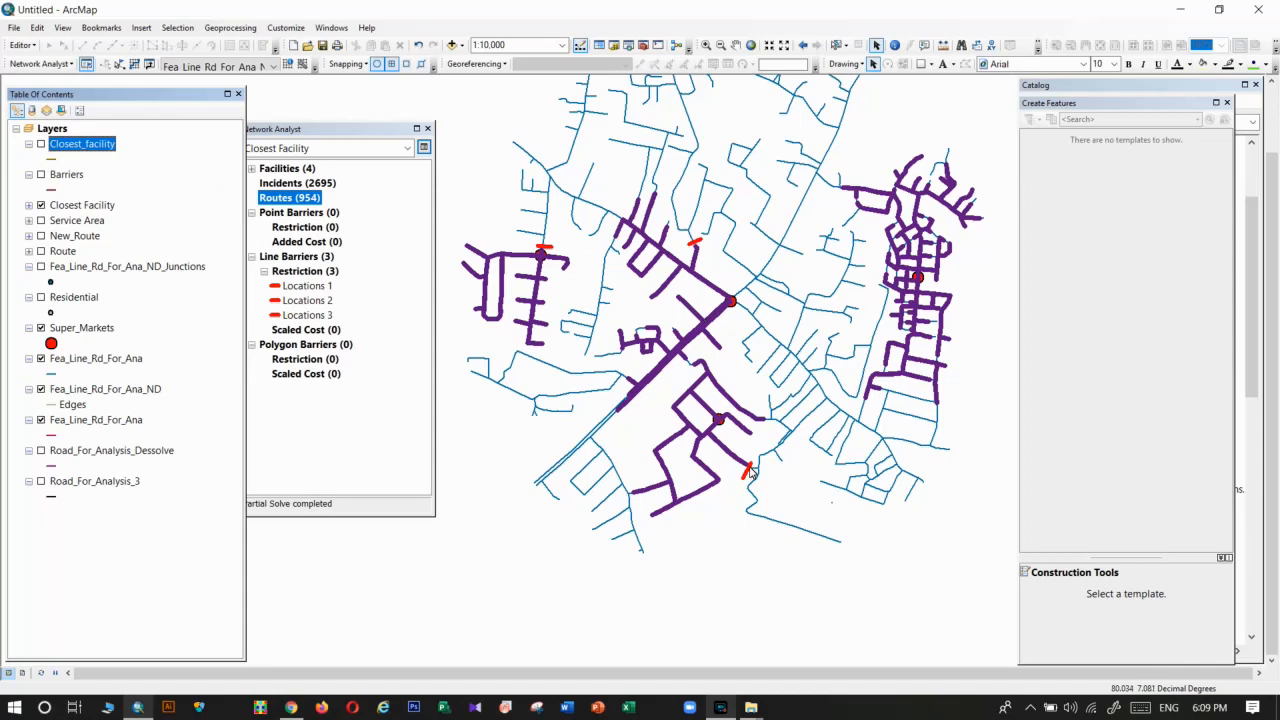
left_click(41, 145)
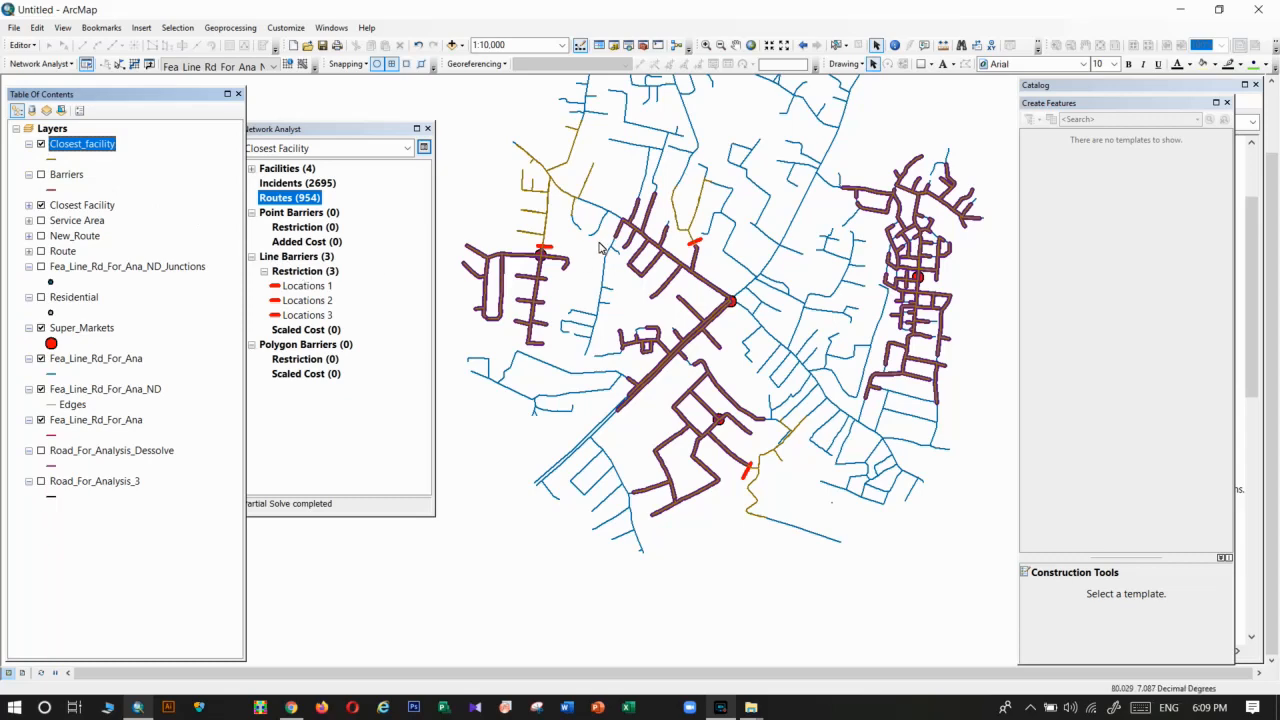
scroll(563, 387, "up", 1)
scroll(563, 387, "up", 1)
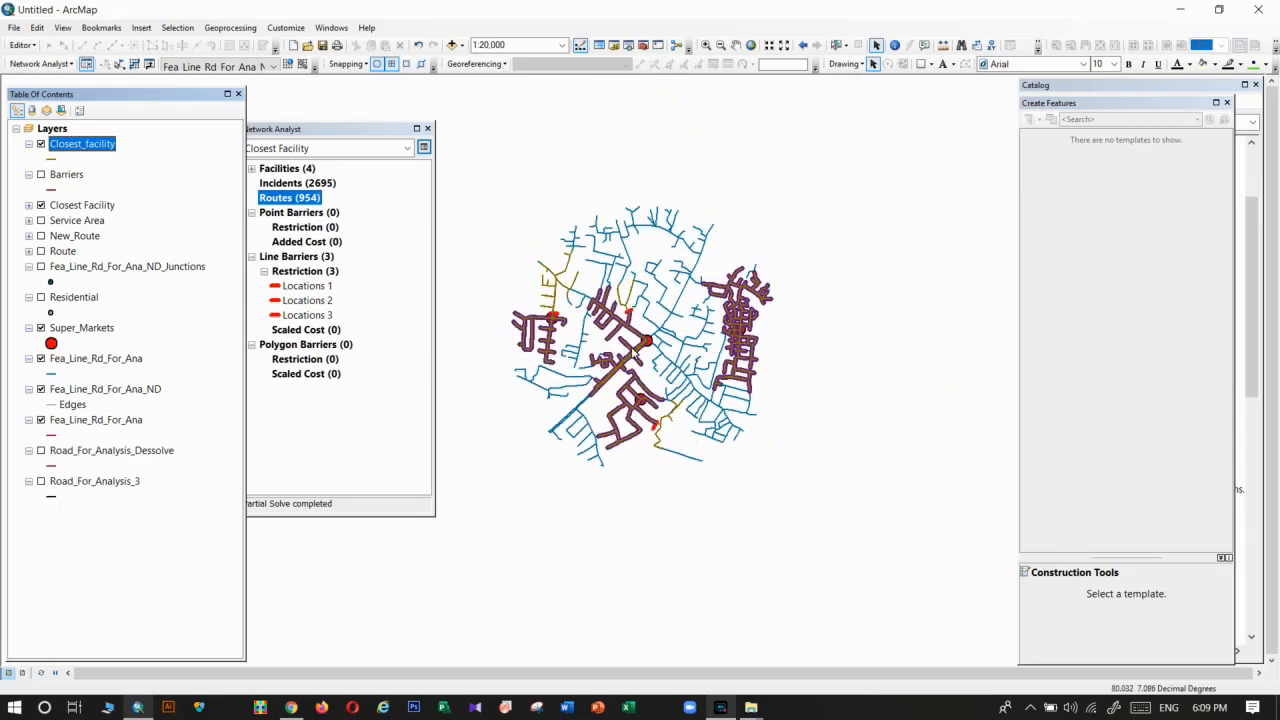
scroll(638, 352, "down", 2)
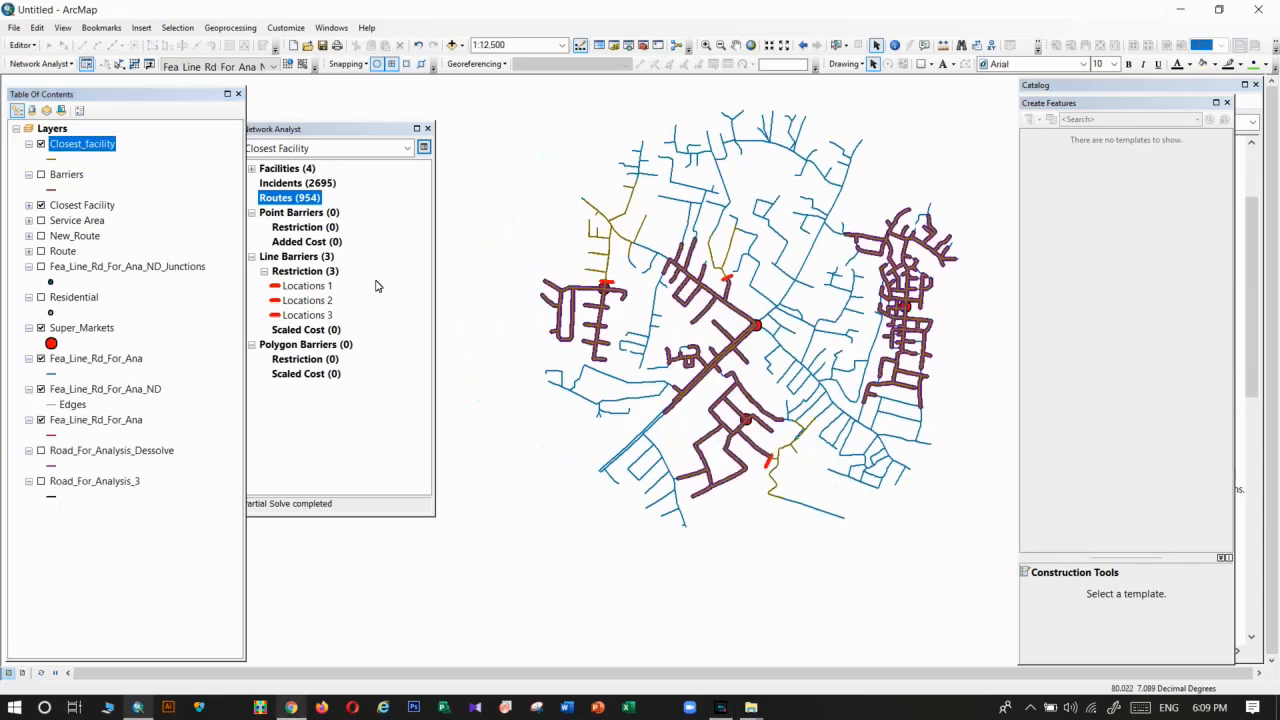
left_click(30, 65)
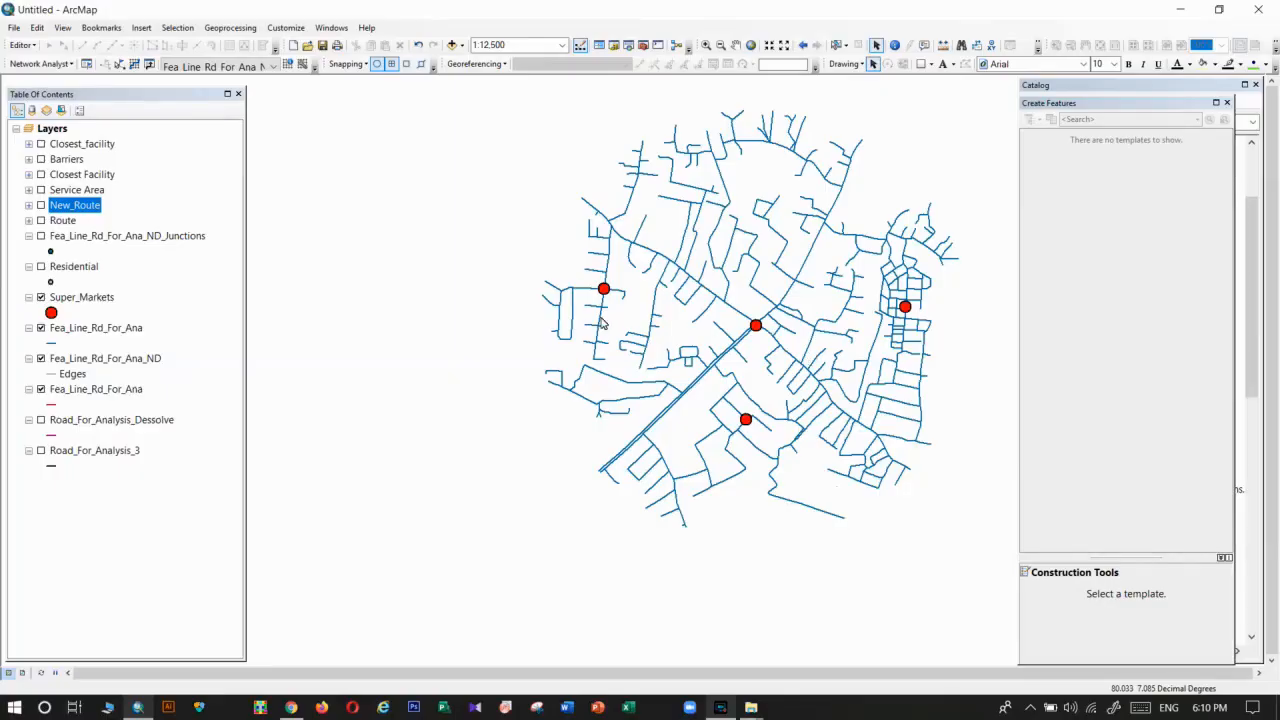
left_click(40, 63)
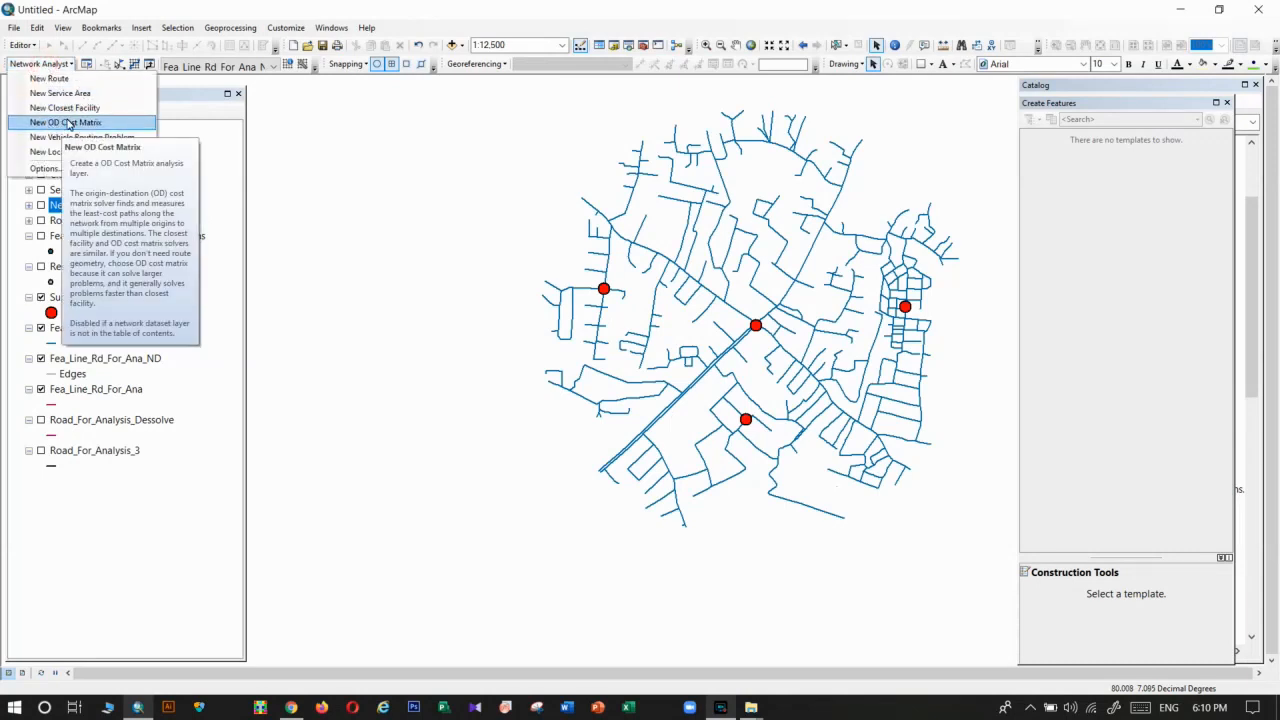
left_click(166, 302)
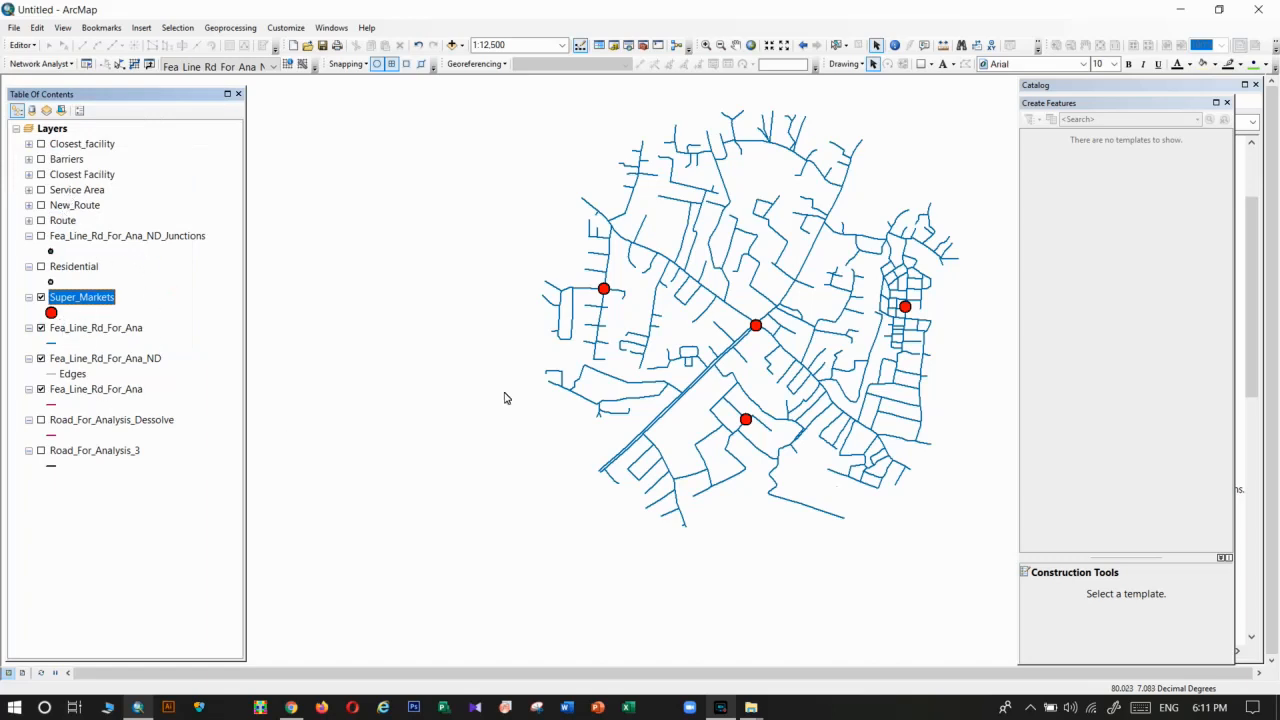
left_click(75, 205)
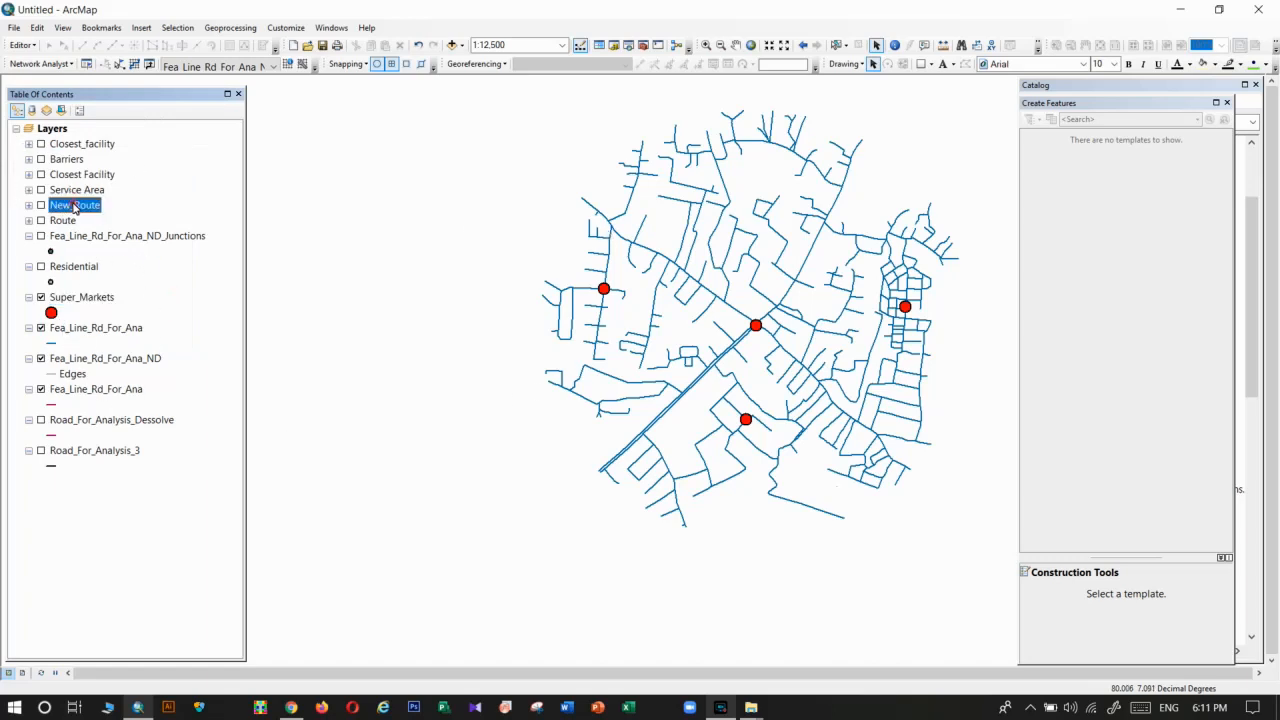
left_click(74, 191)
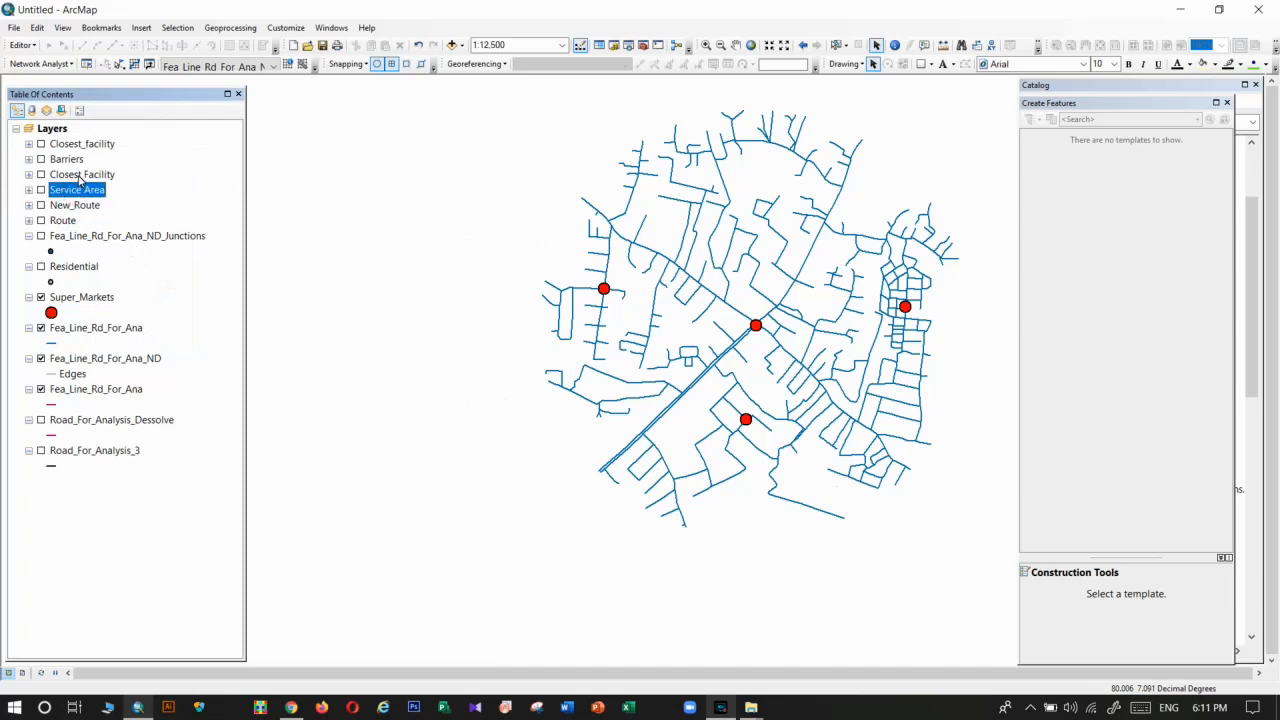
left_click(80, 176)
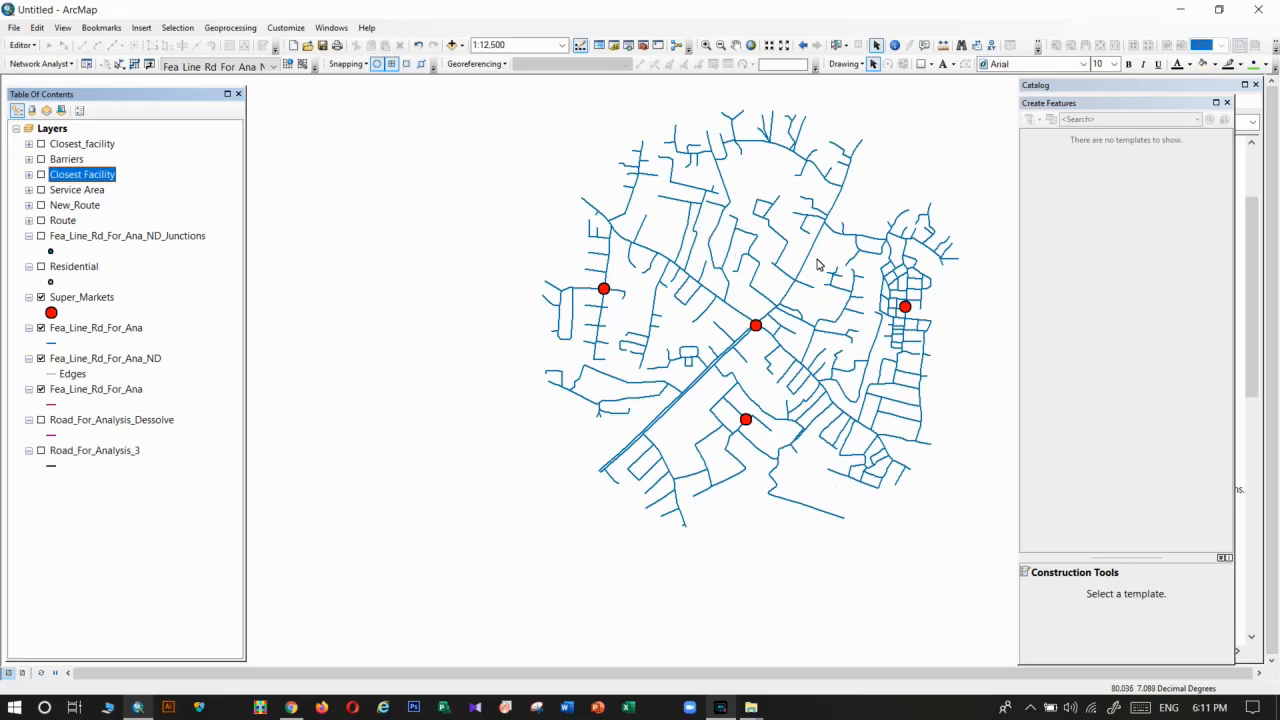
left_click(65, 206)
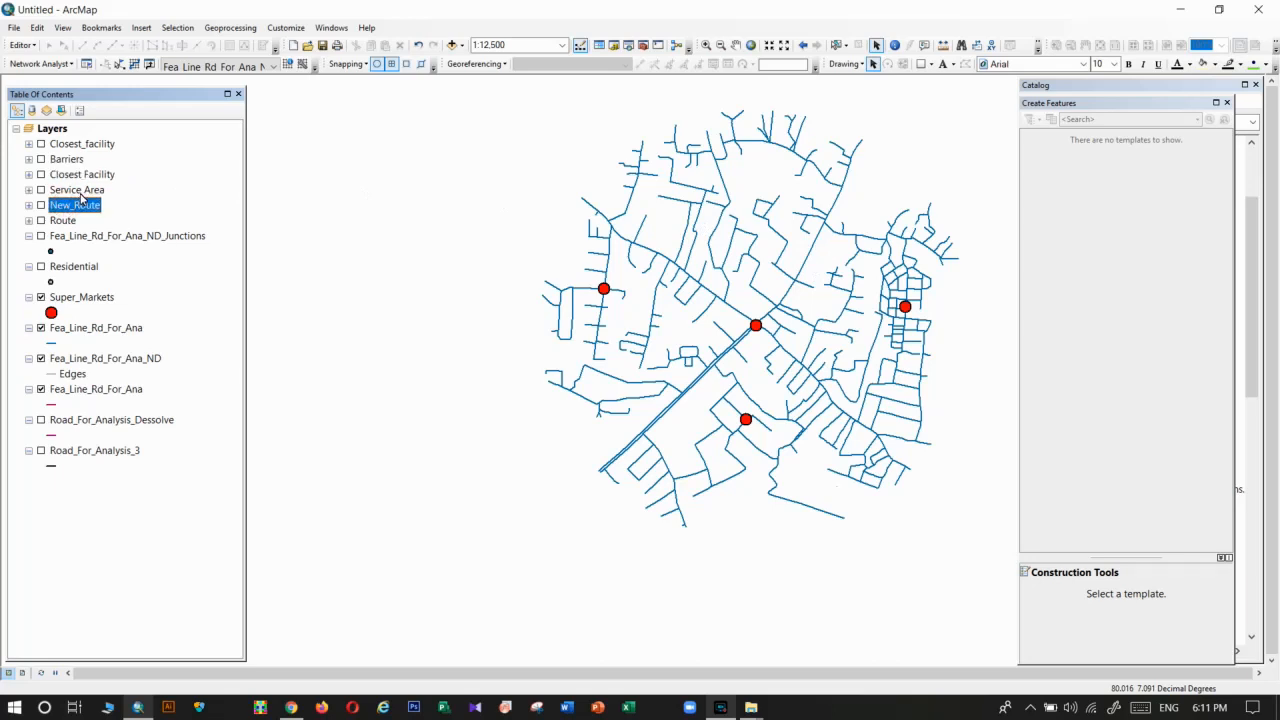
left_click(80, 190)
left_click(83, 175)
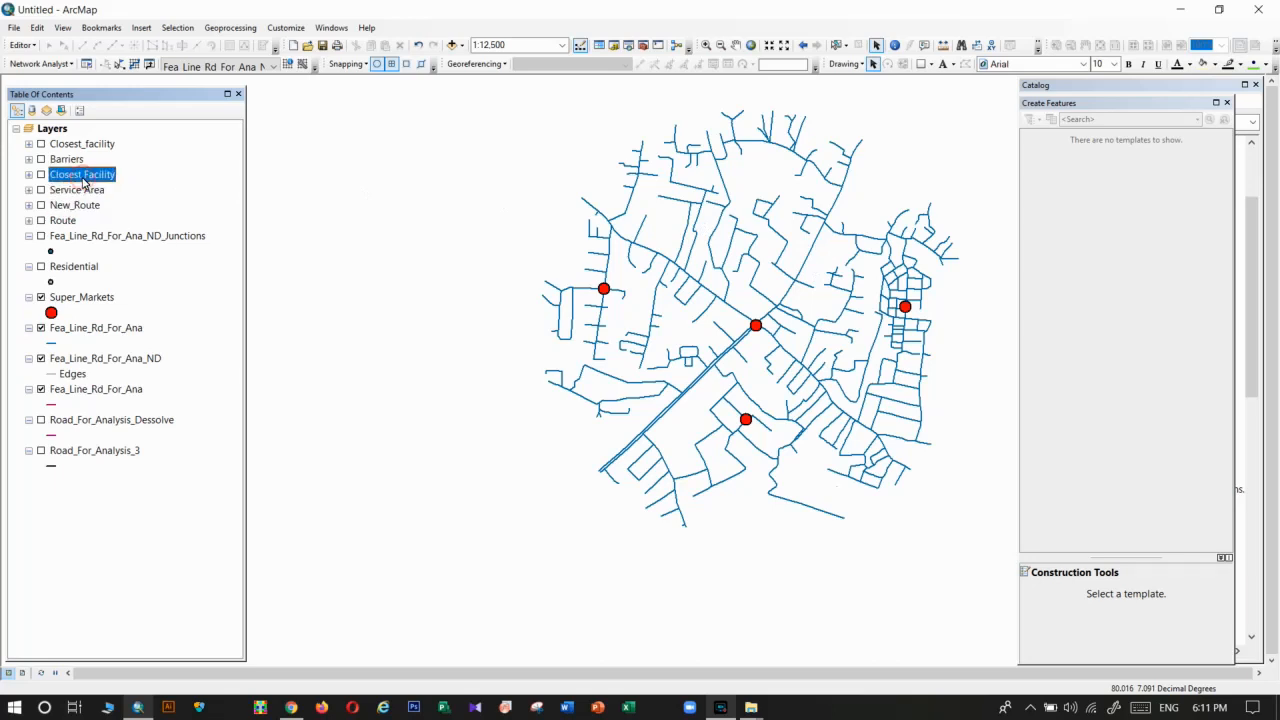
Create a new OD cost matrix analysis layer.
left_click(71, 65)
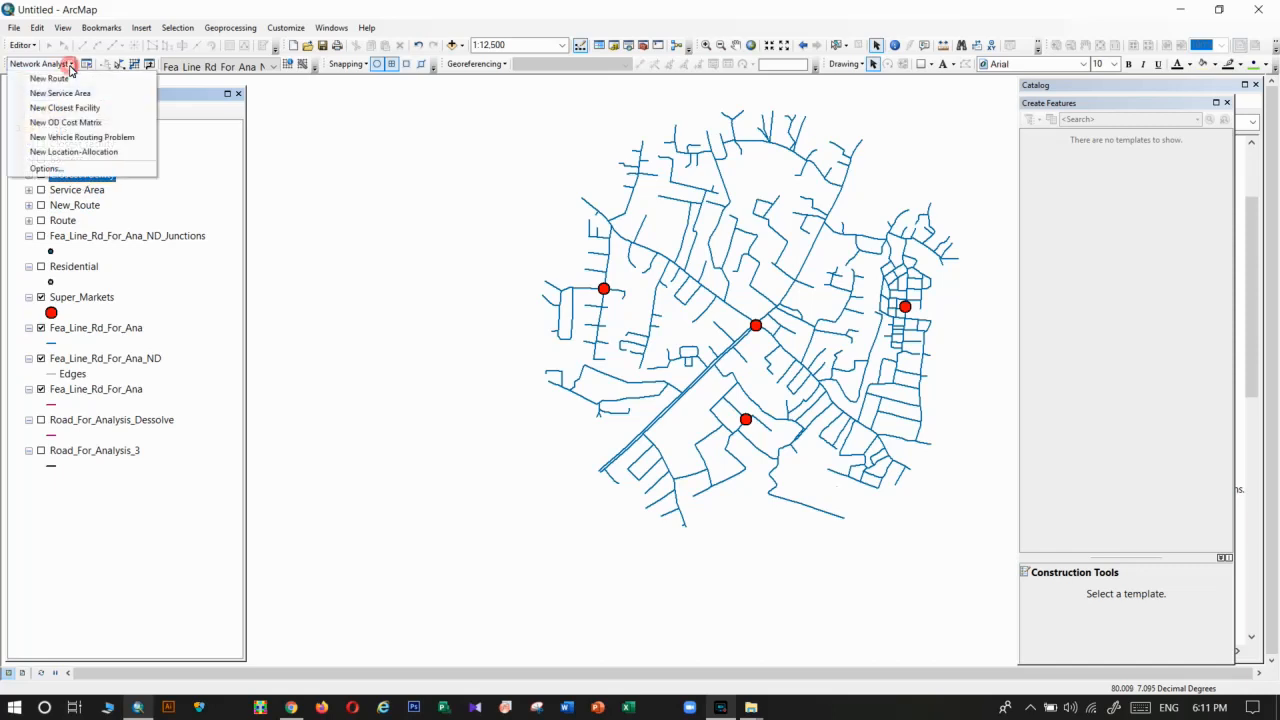
left_click(65, 123)
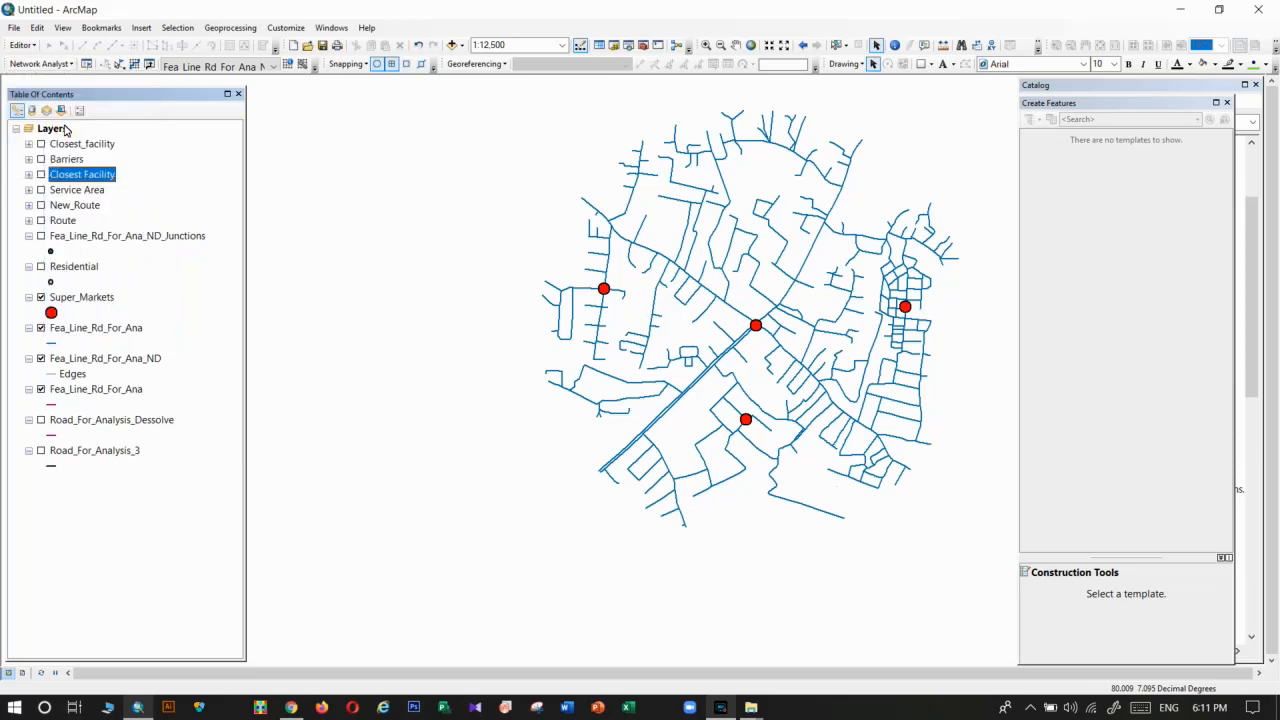
Load the Super_Markets points as origins of the OD cost matrix, using geometry with a 5000 m search tolerance.
left_click(86, 64)
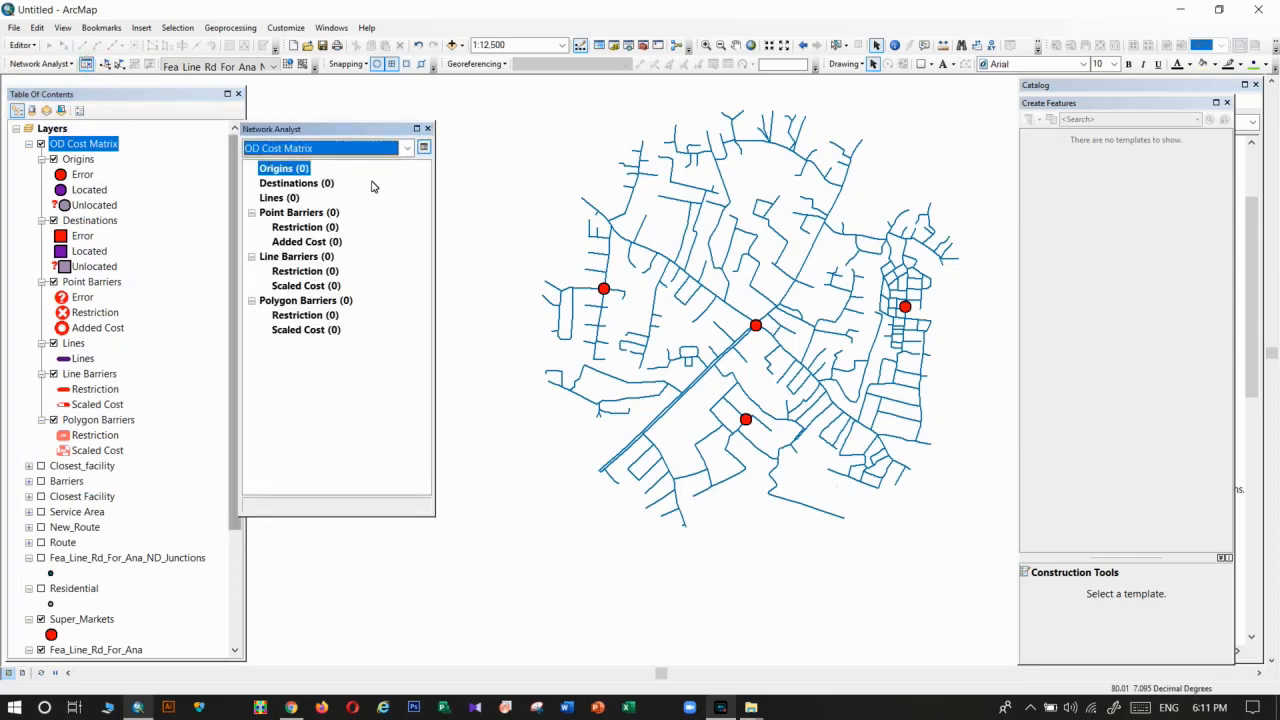
right_click(290, 172)
left_click(322, 330)
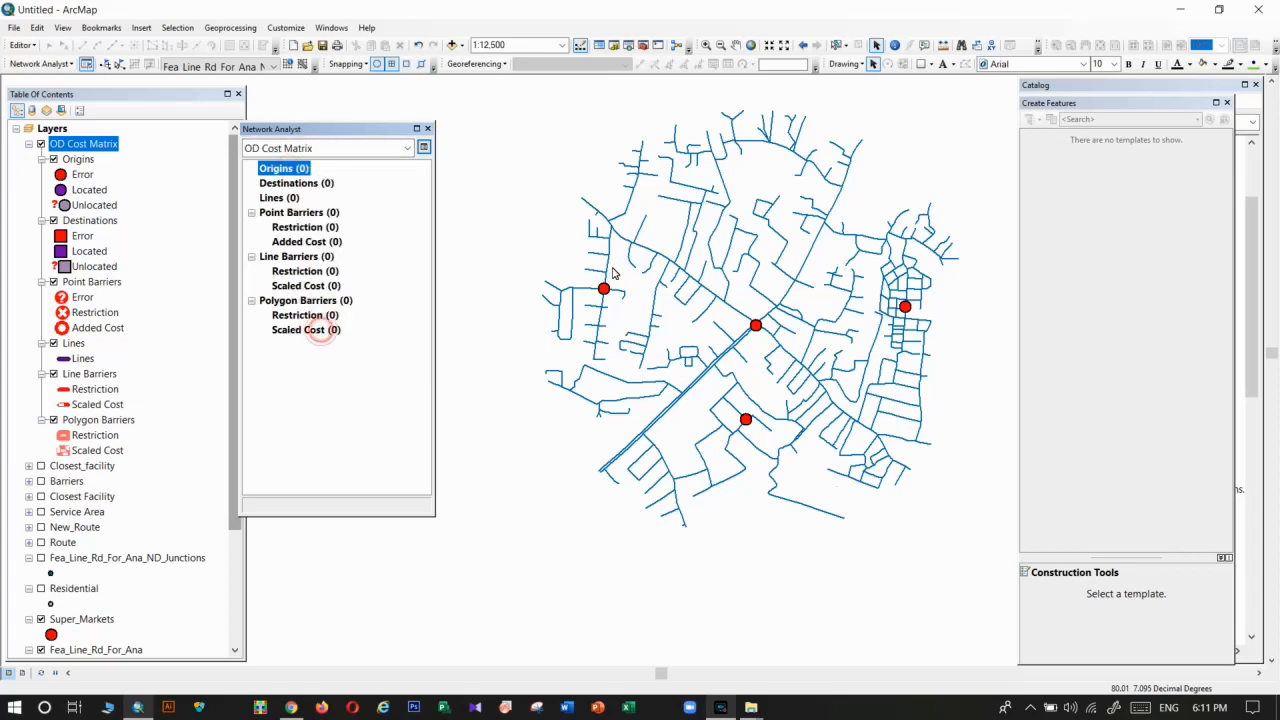
left_click(574, 145)
left_click(574, 145)
left_click(487, 162)
left_click(489, 149)
scroll(521, 230, "down", 3)
left_click(522, 294)
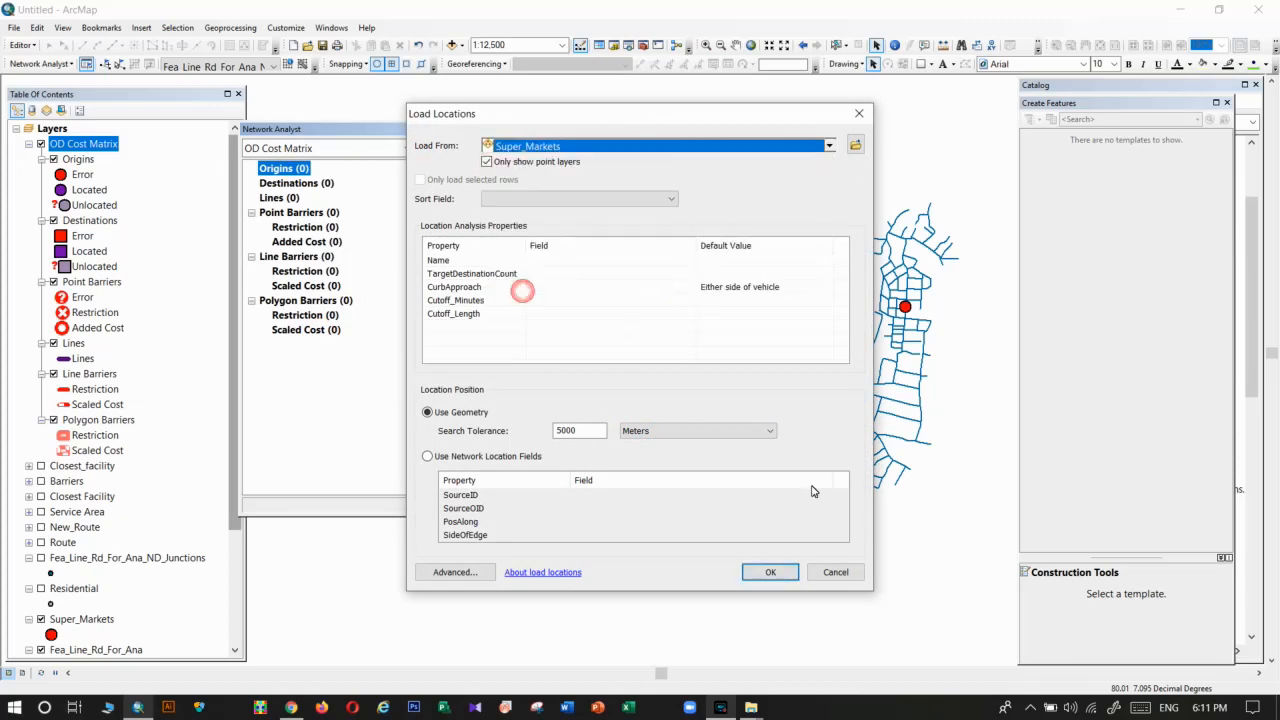
left_click(768, 572)
Load the Residential points as destinations of the OD cost matrix, using geometry with a 5000 m search tolerance.
left_click(306, 185)
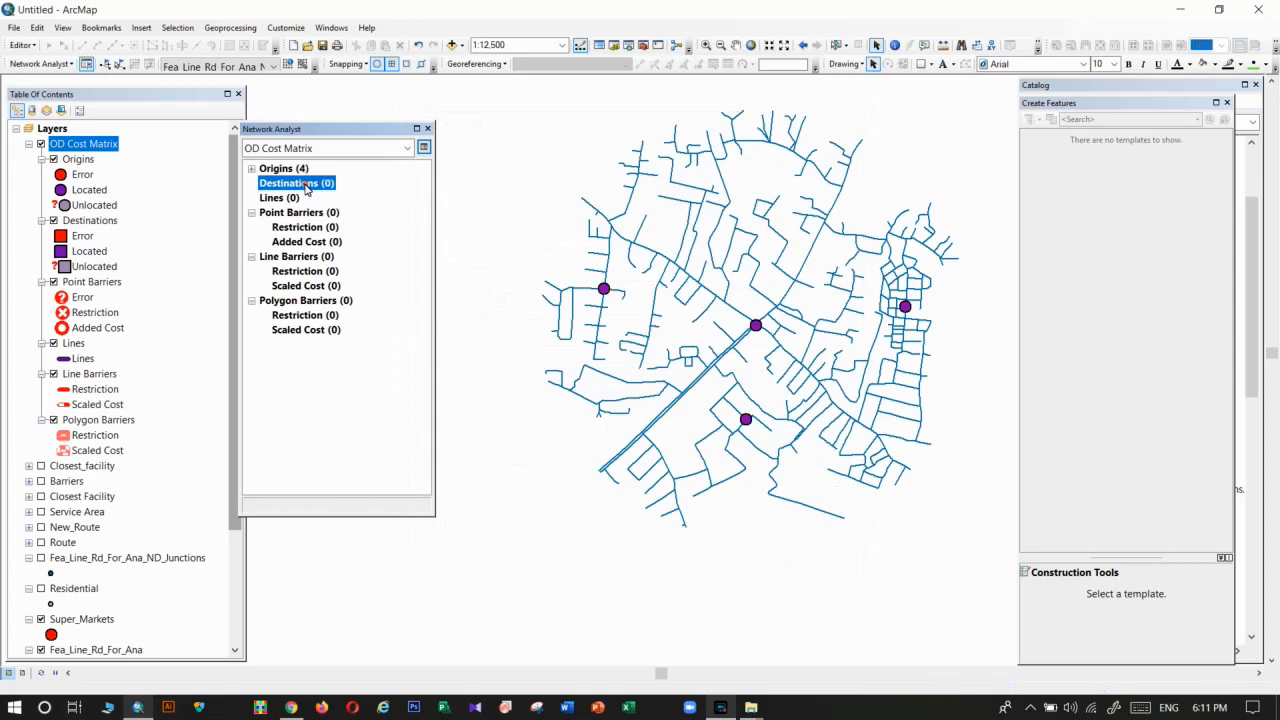
right_click(306, 185)
left_click(350, 348)
left_click(575, 150)
scroll(560, 265, "down", 1)
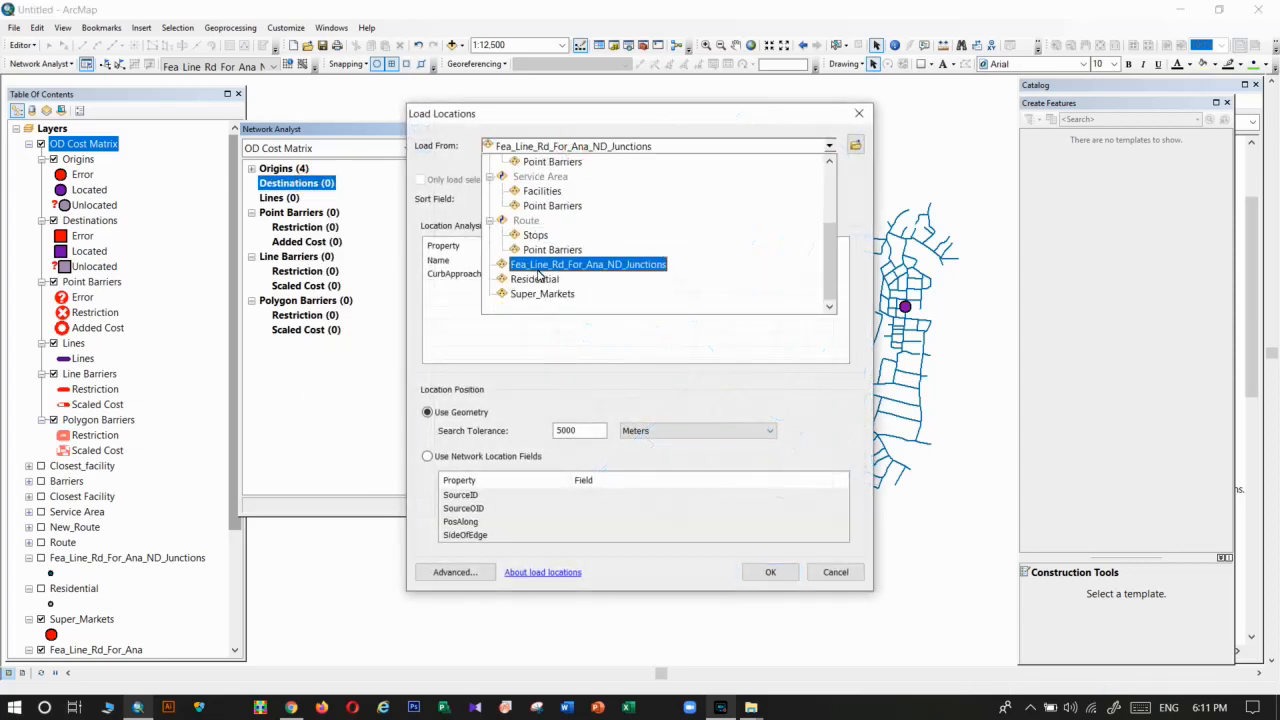
left_click(525, 279)
left_click(772, 572)
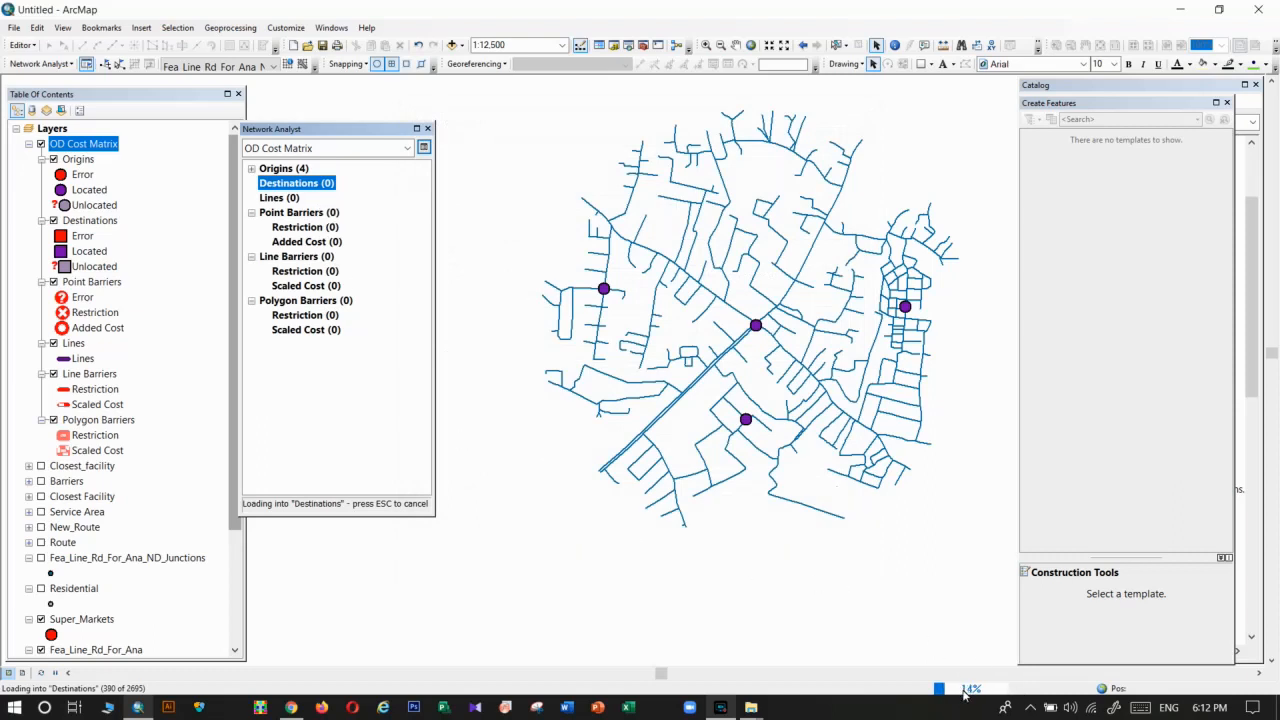
left_click(720, 707)
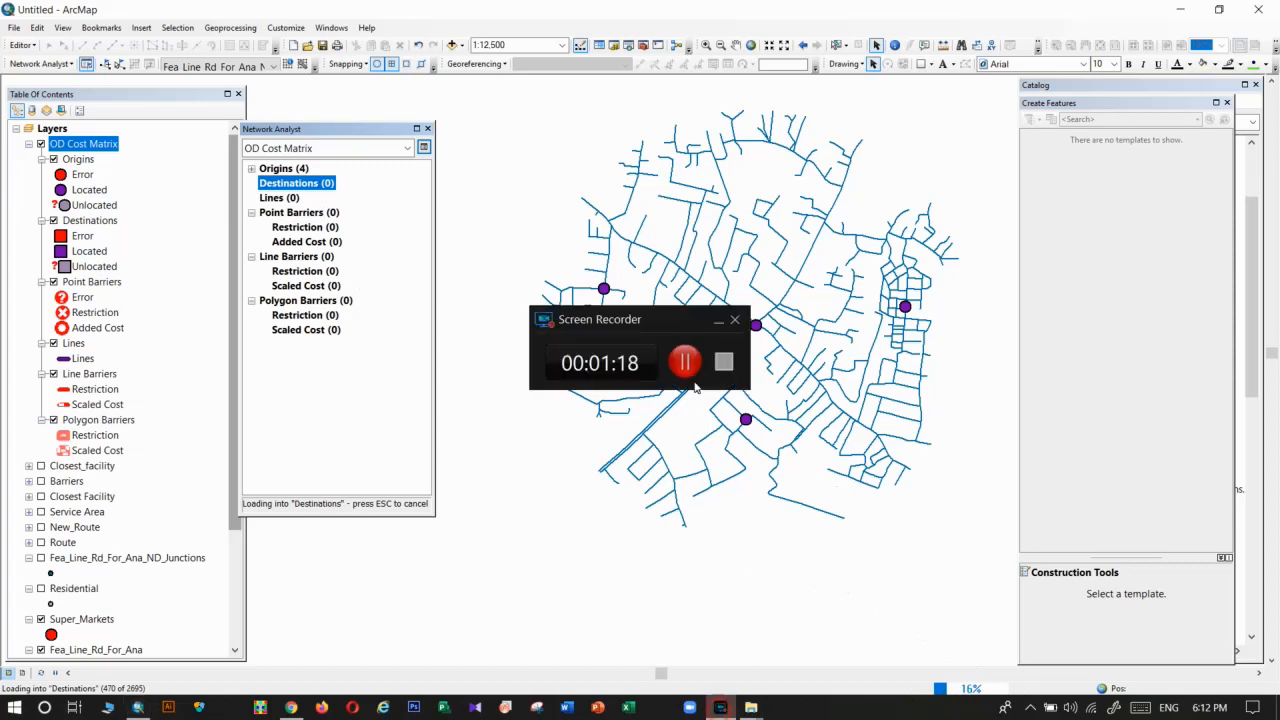
left_click(685, 362)
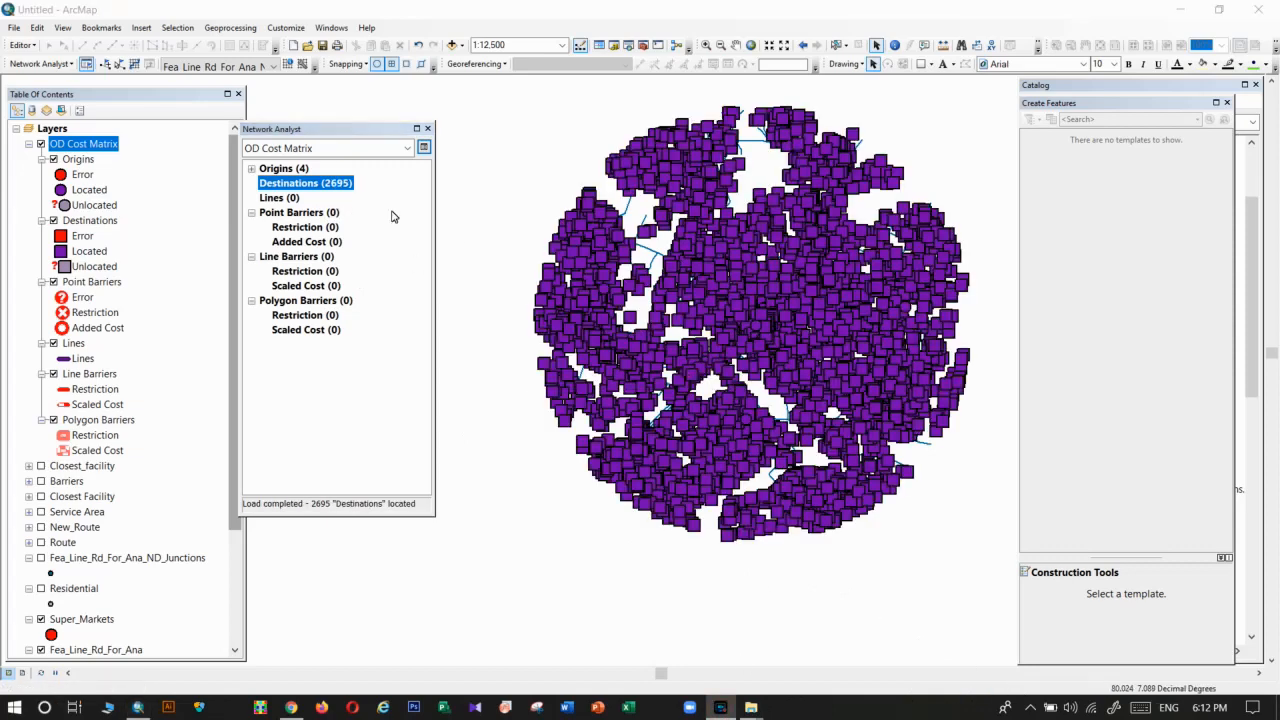
Set the impedance of the OD cost matrix analysis to Length (Meters).
left_click(424, 148)
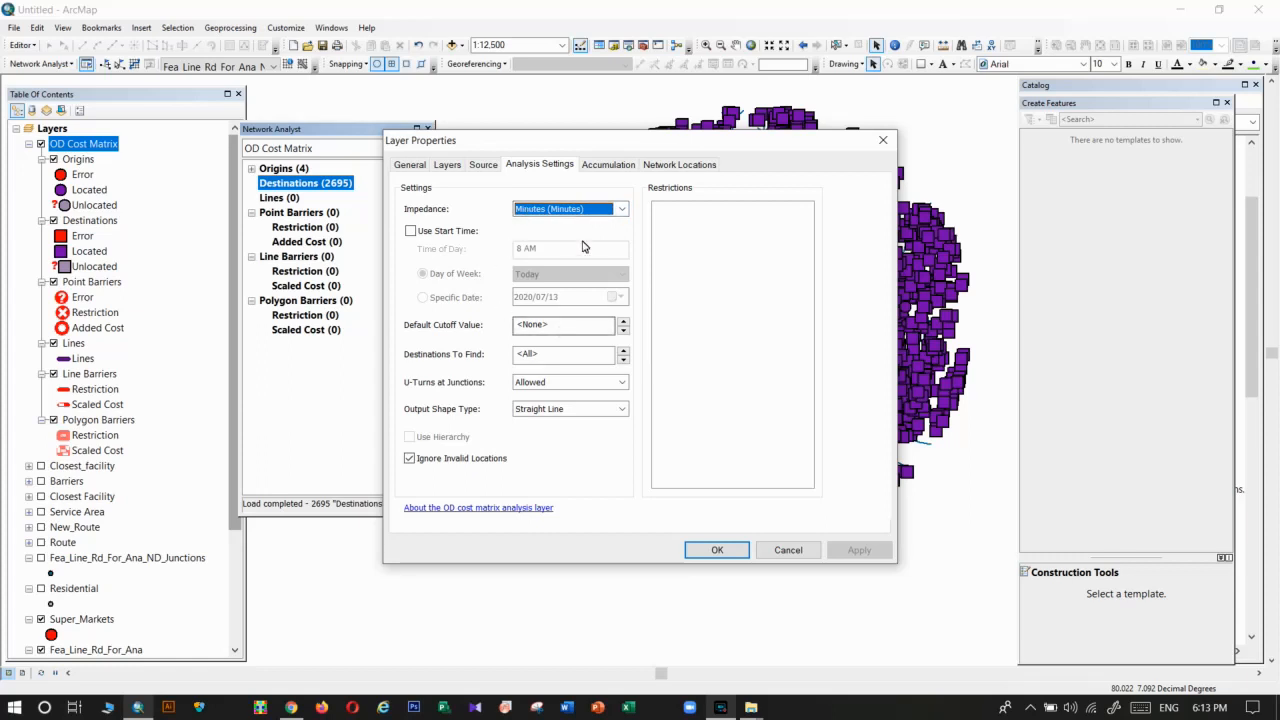
left_click(589, 211)
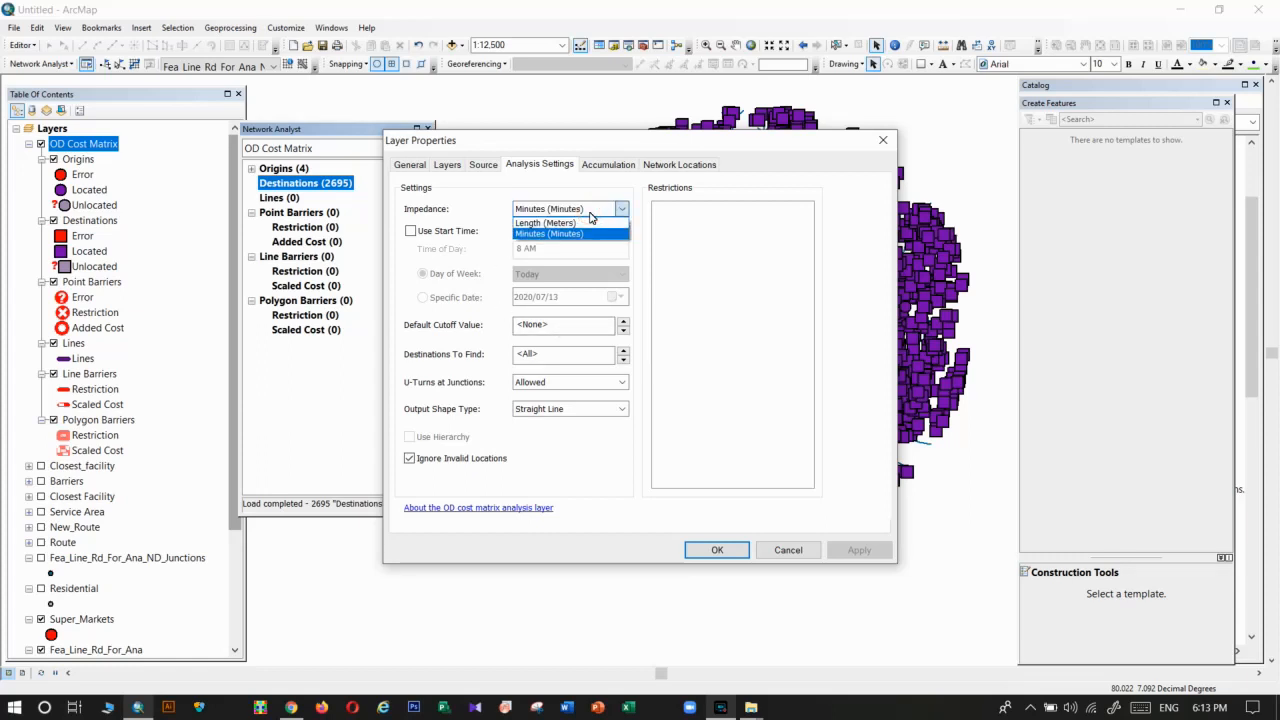
left_click(590, 210)
left_click(590, 210)
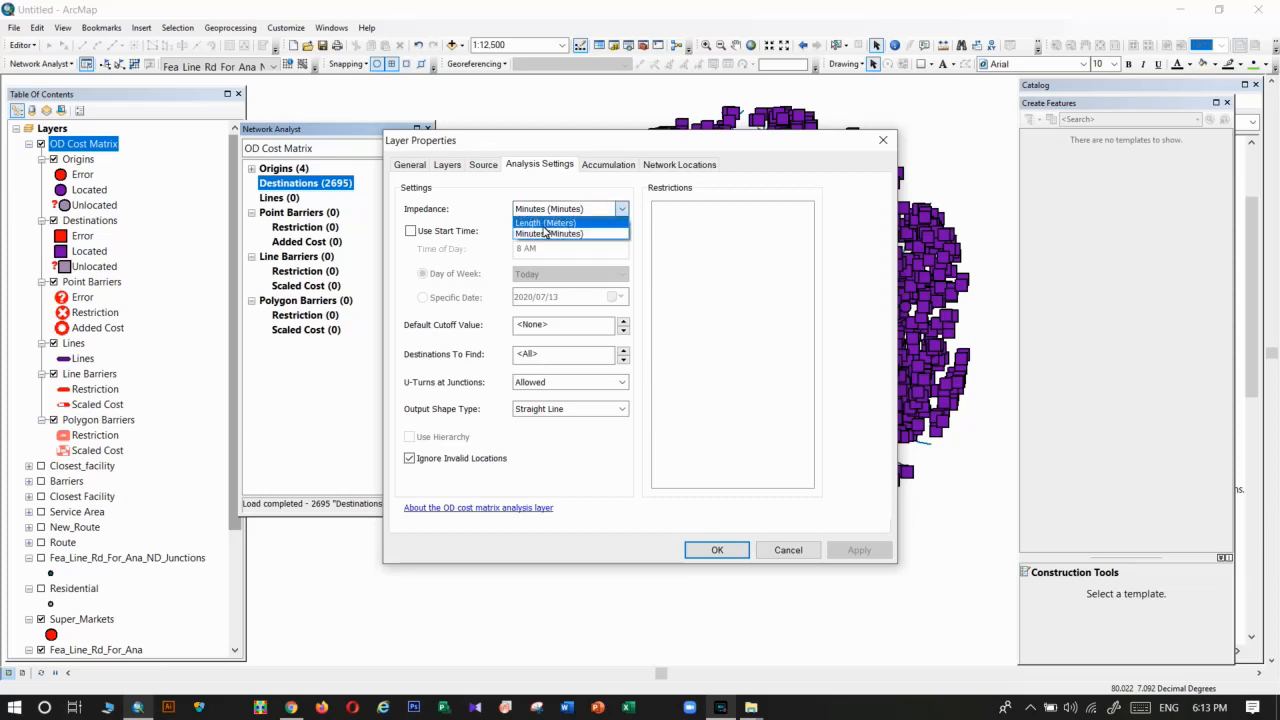
left_click(537, 223)
left_click(545, 210)
left_click(545, 233)
left_click(551, 212)
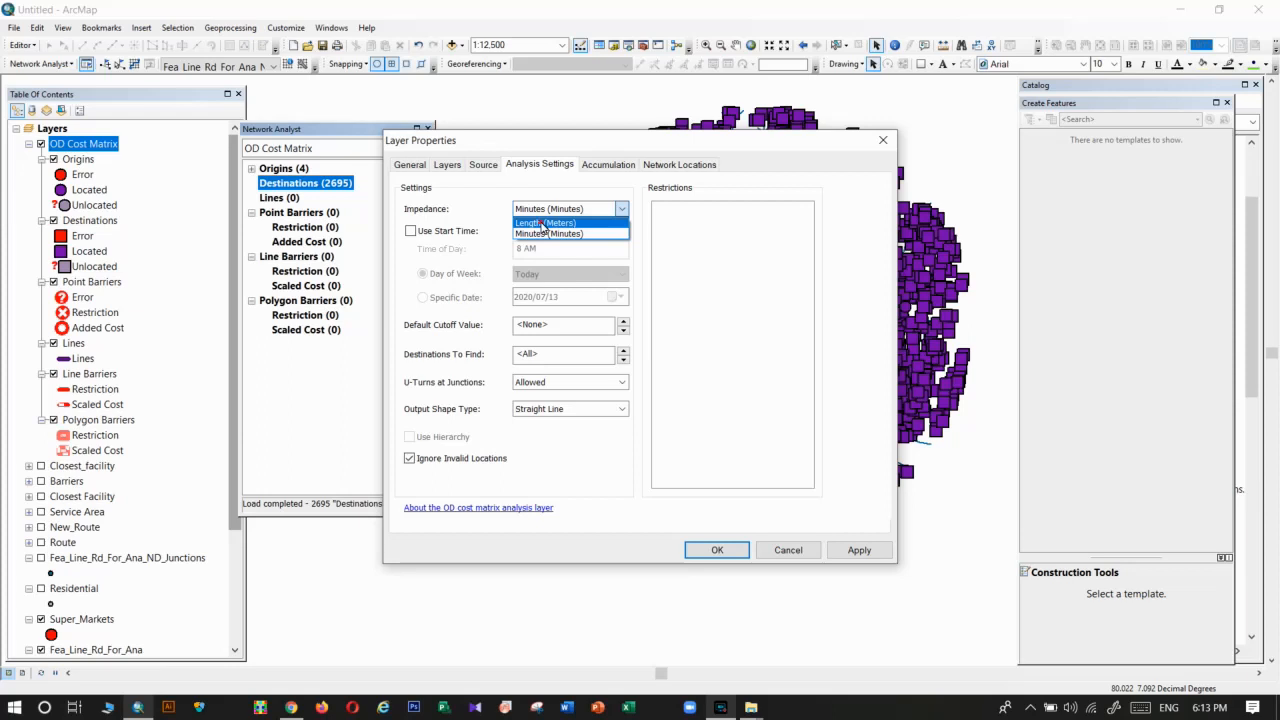
left_click(544, 223)
Set the default cutoff value to 500 and solve the OD cost matrix.
left_click(553, 331)
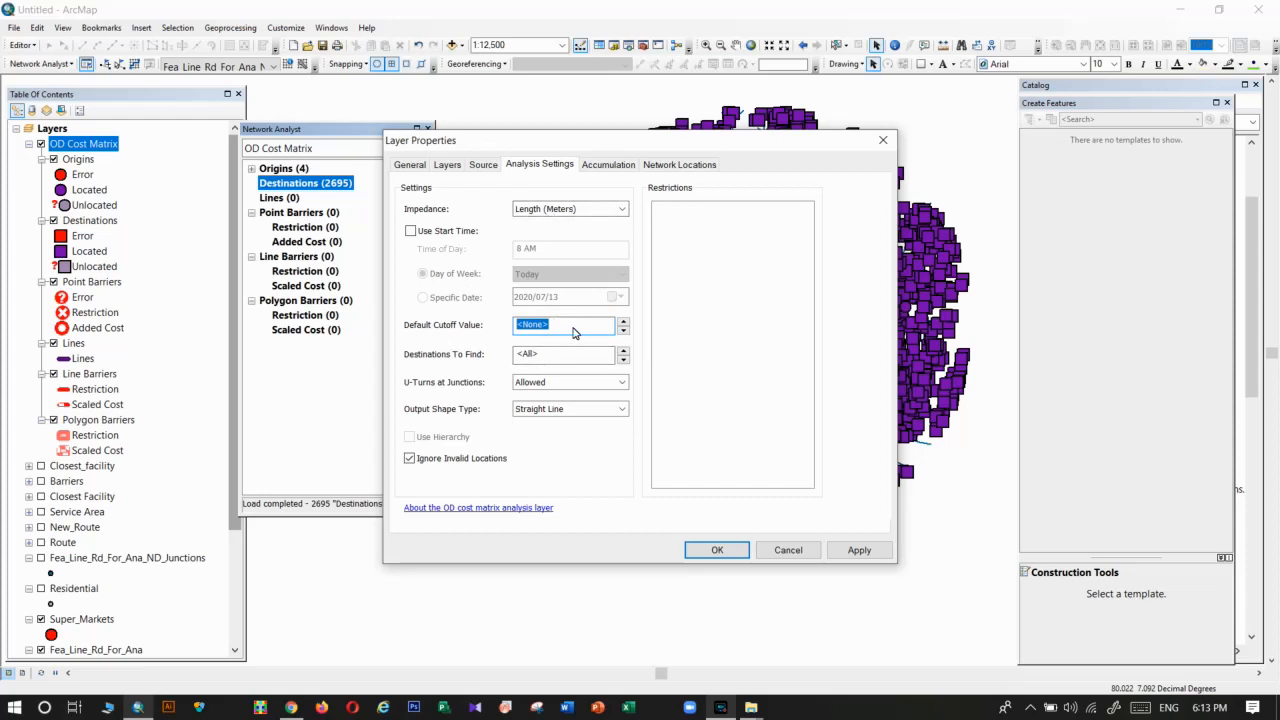
type("500")
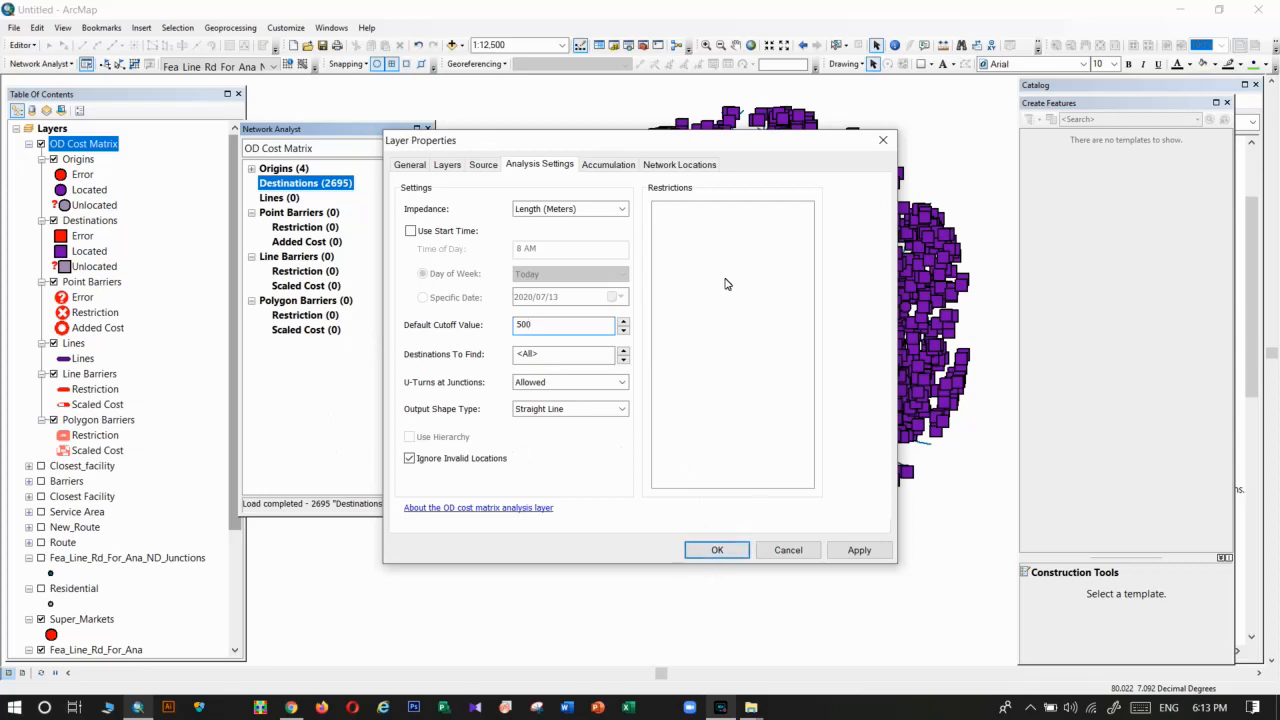
left_click(725, 557)
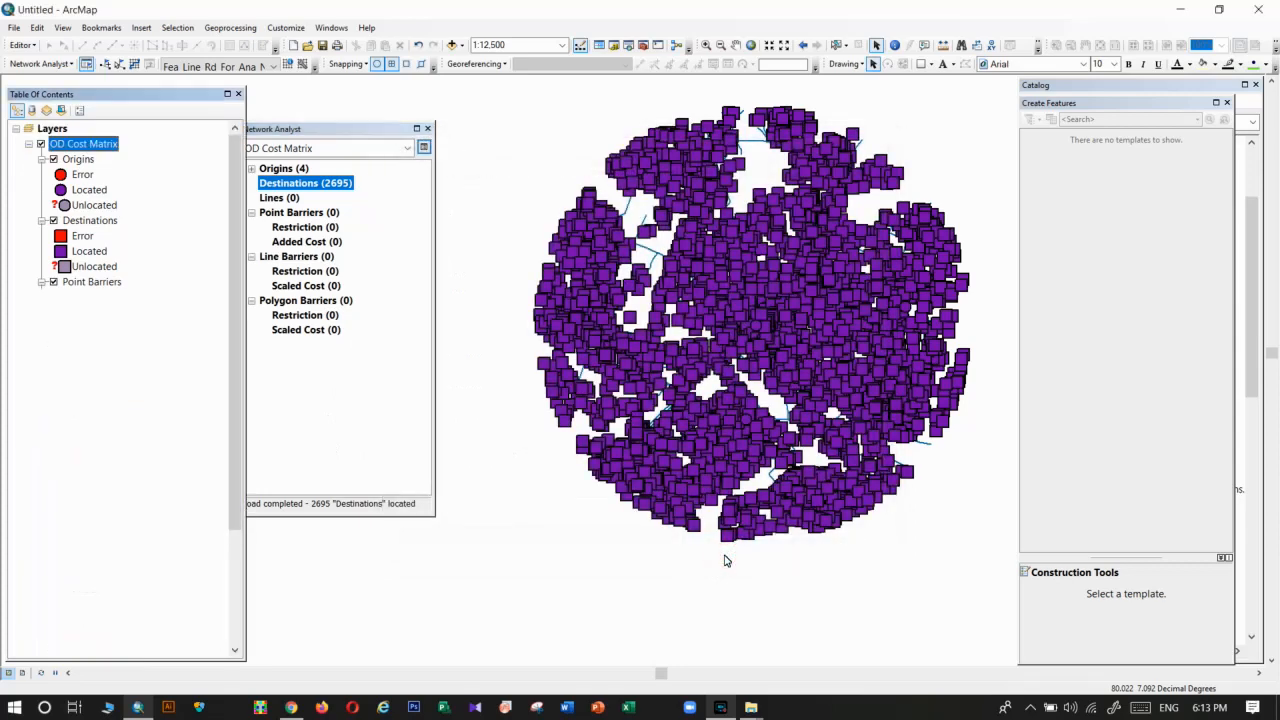
left_click(135, 65)
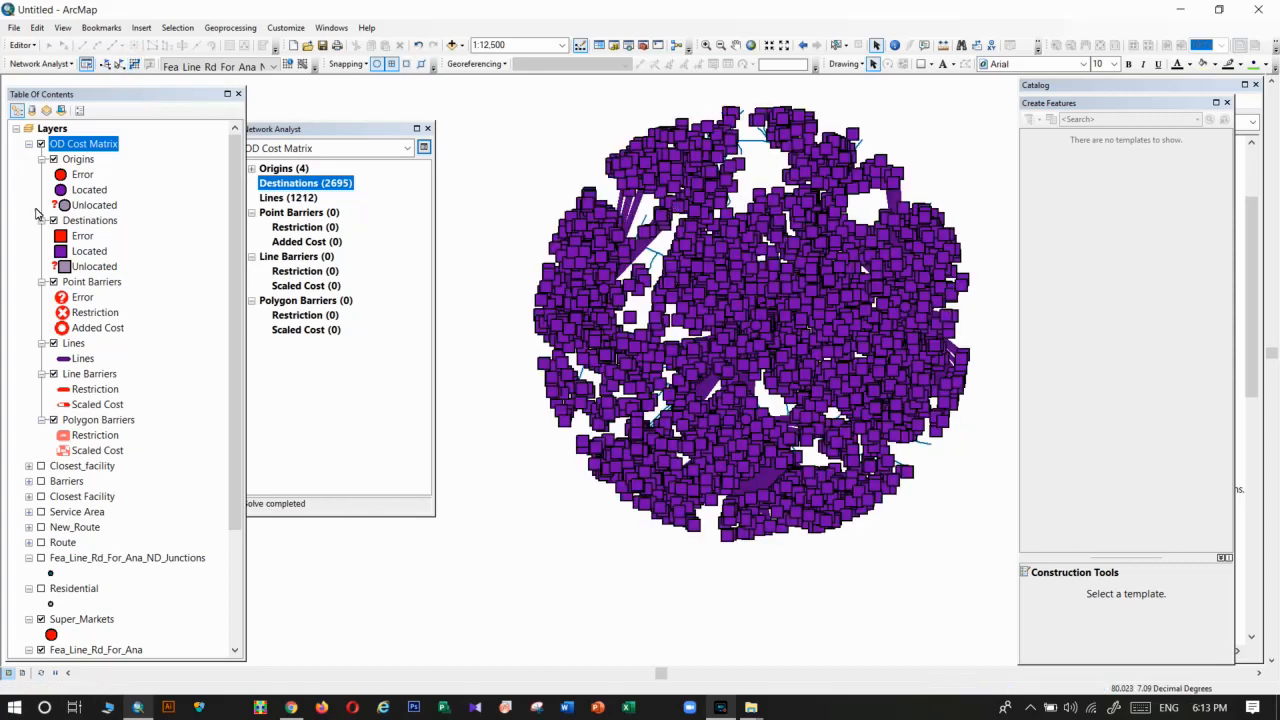
Hide the Origins and Destinations of the OD cost matrix and show the Residential layer.
left_click(53, 159)
left_click(53, 221)
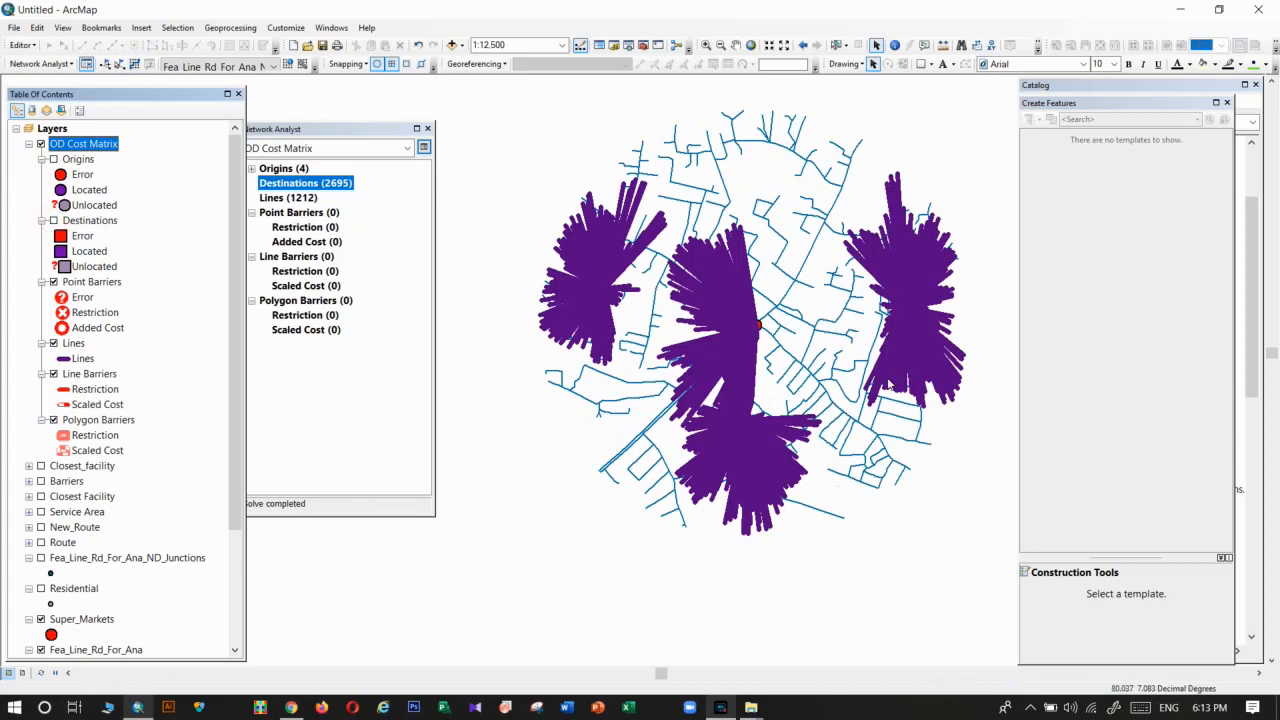
scroll(36, 463, "down", 5)
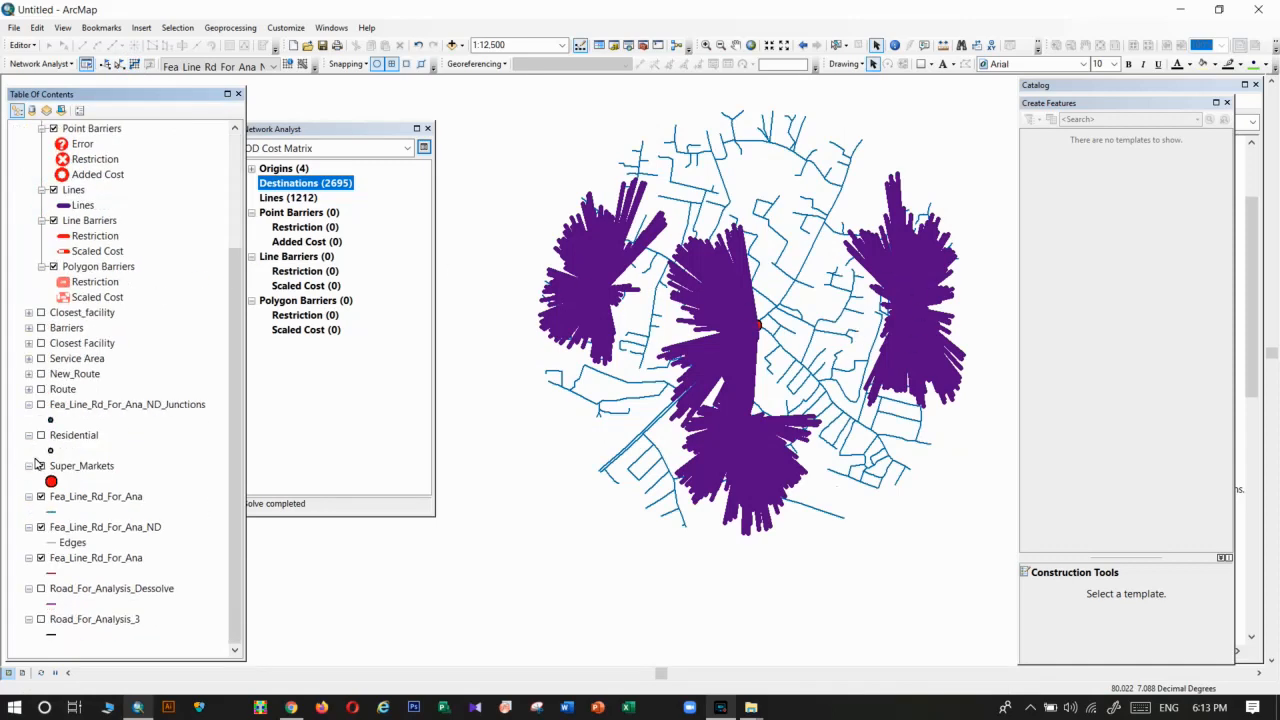
left_click(41, 435)
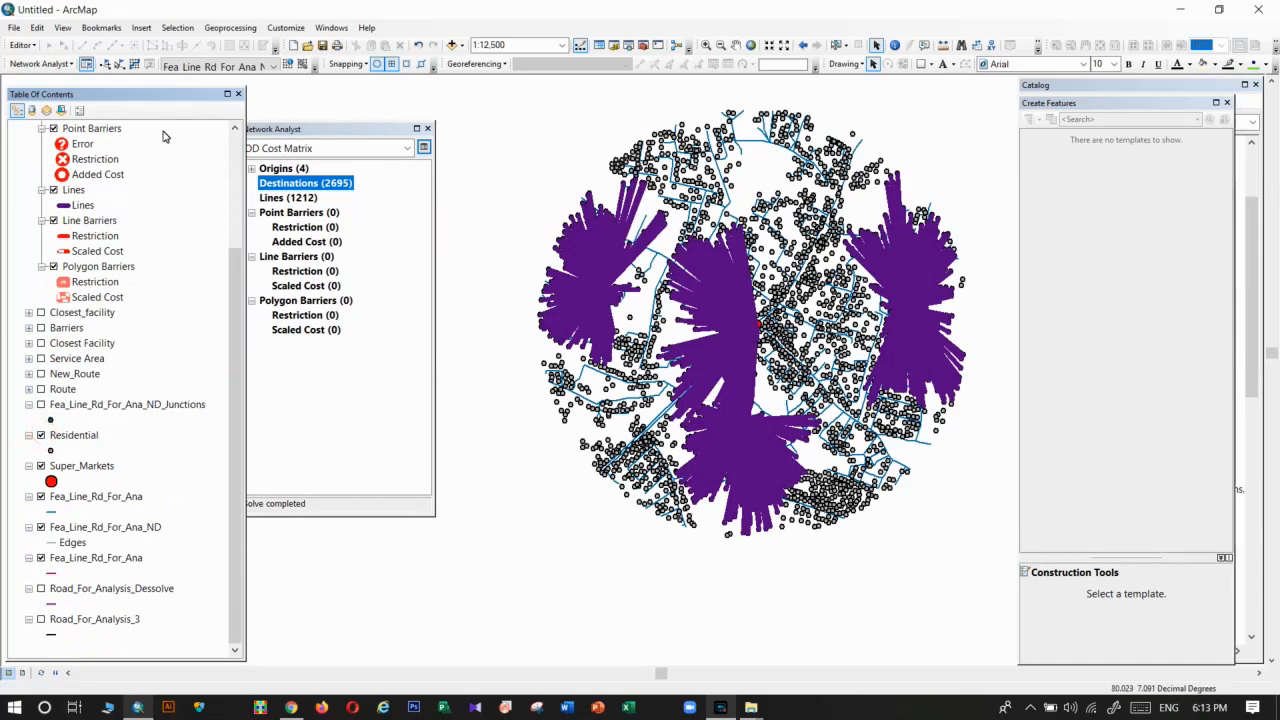
Export the OD cost matrix lines as a new feature layer and add it to the map.
scroll(75, 255, "up", 5)
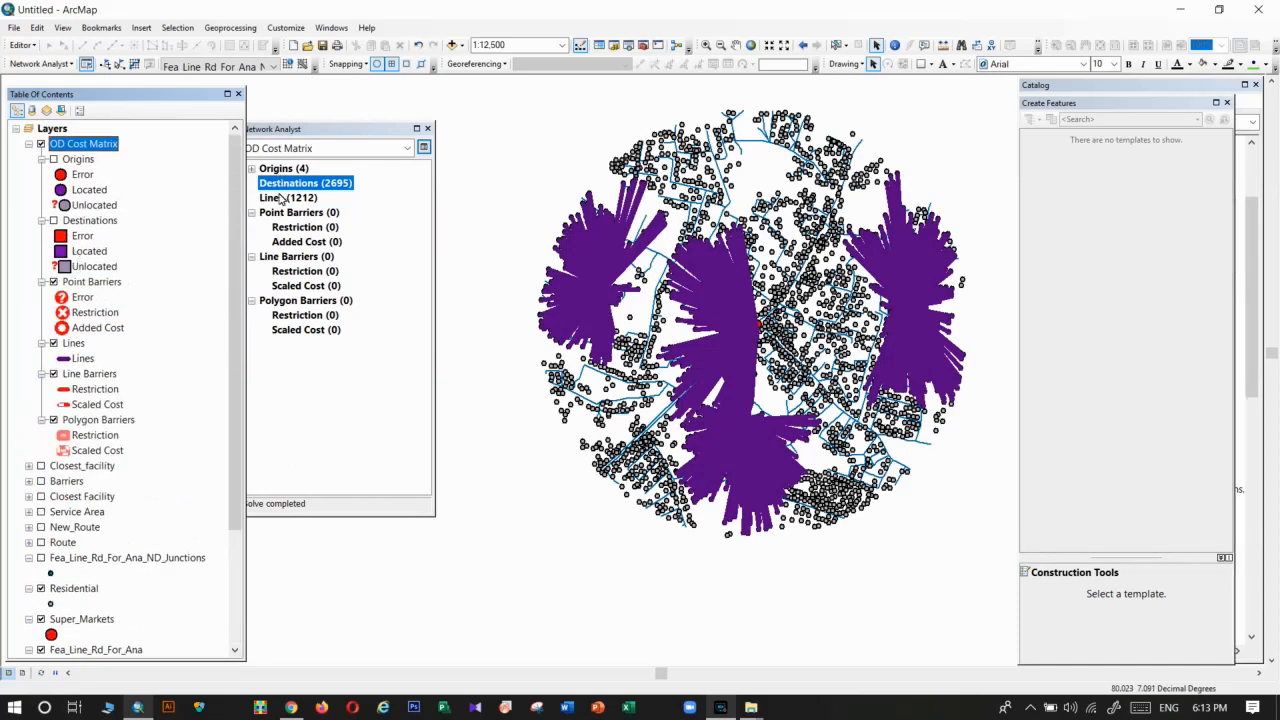
left_click(281, 198)
right_click(281, 198)
left_click(327, 308)
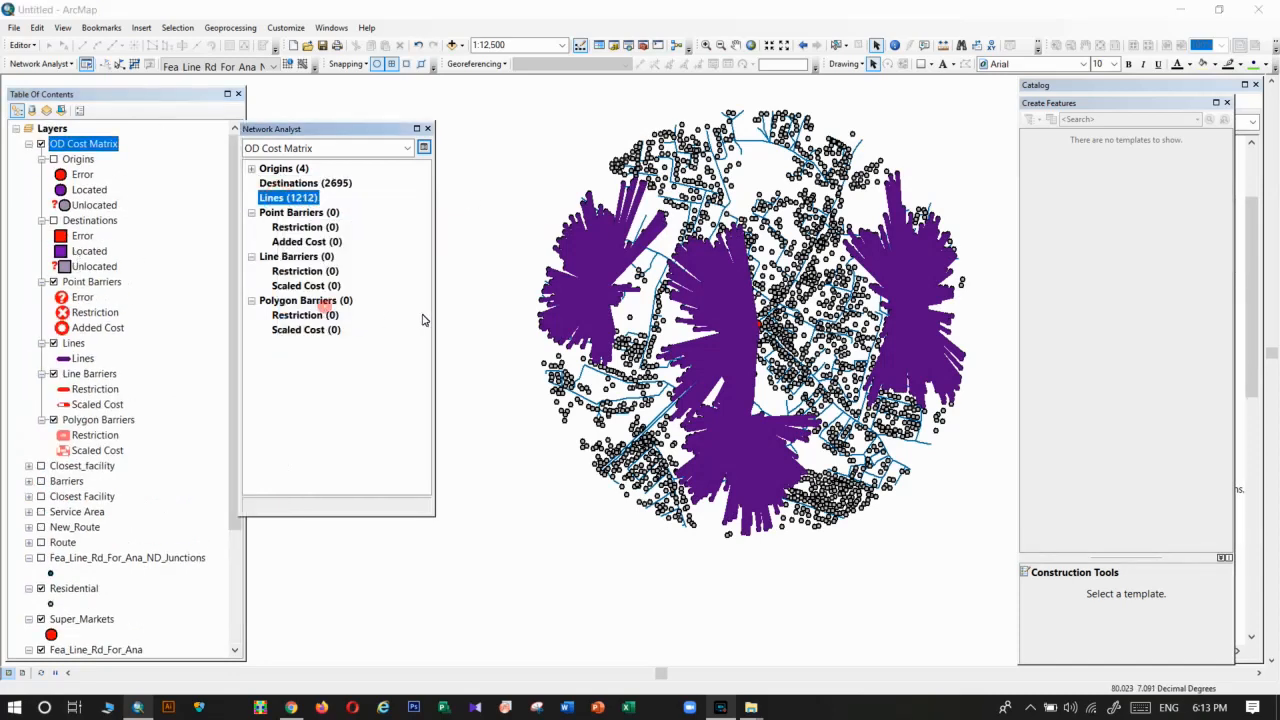
left_click(677, 463)
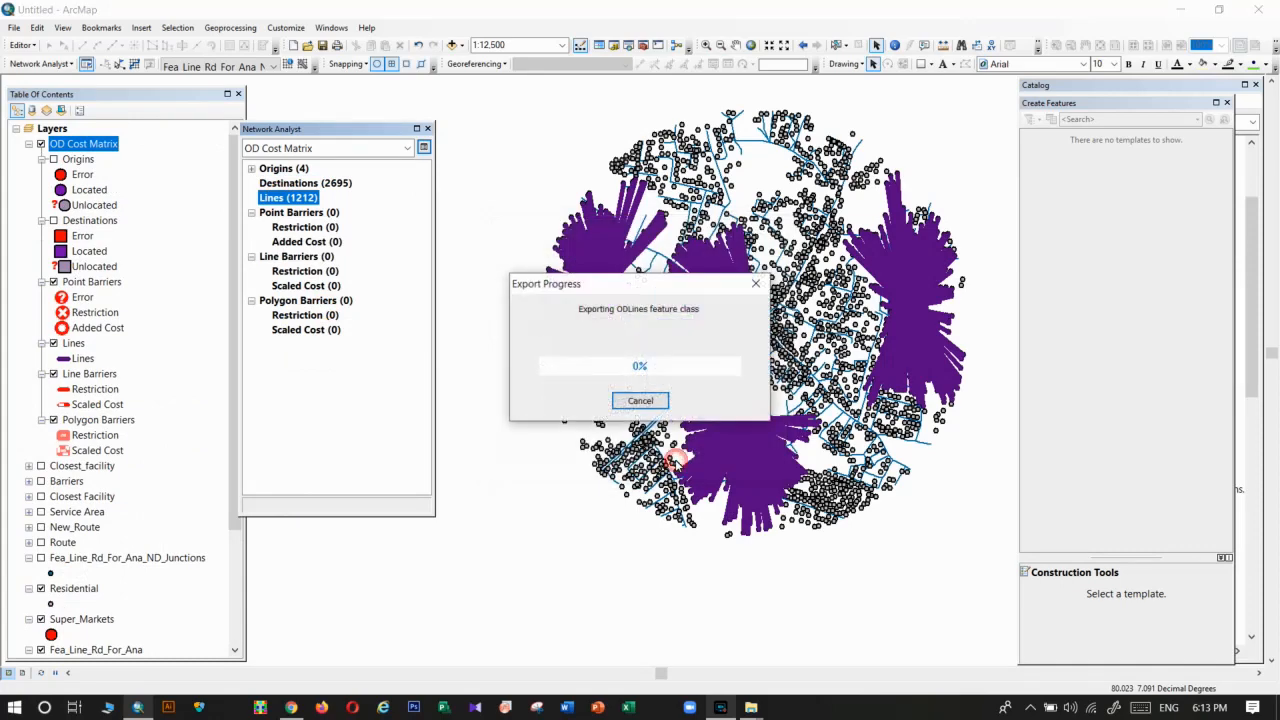
left_click(681, 415)
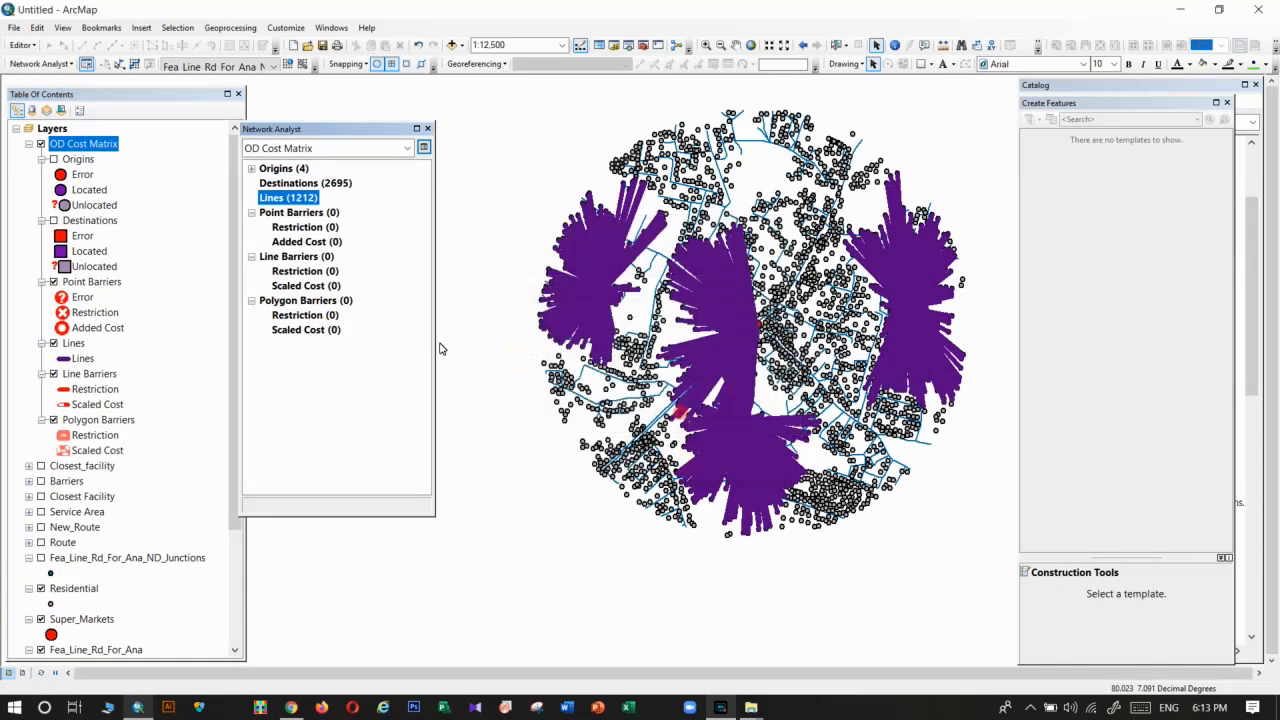
Collapse the OD Cost Matrix group, open the attribute table of the exported lines layer and widen it to show all fields.
left_click(28, 174)
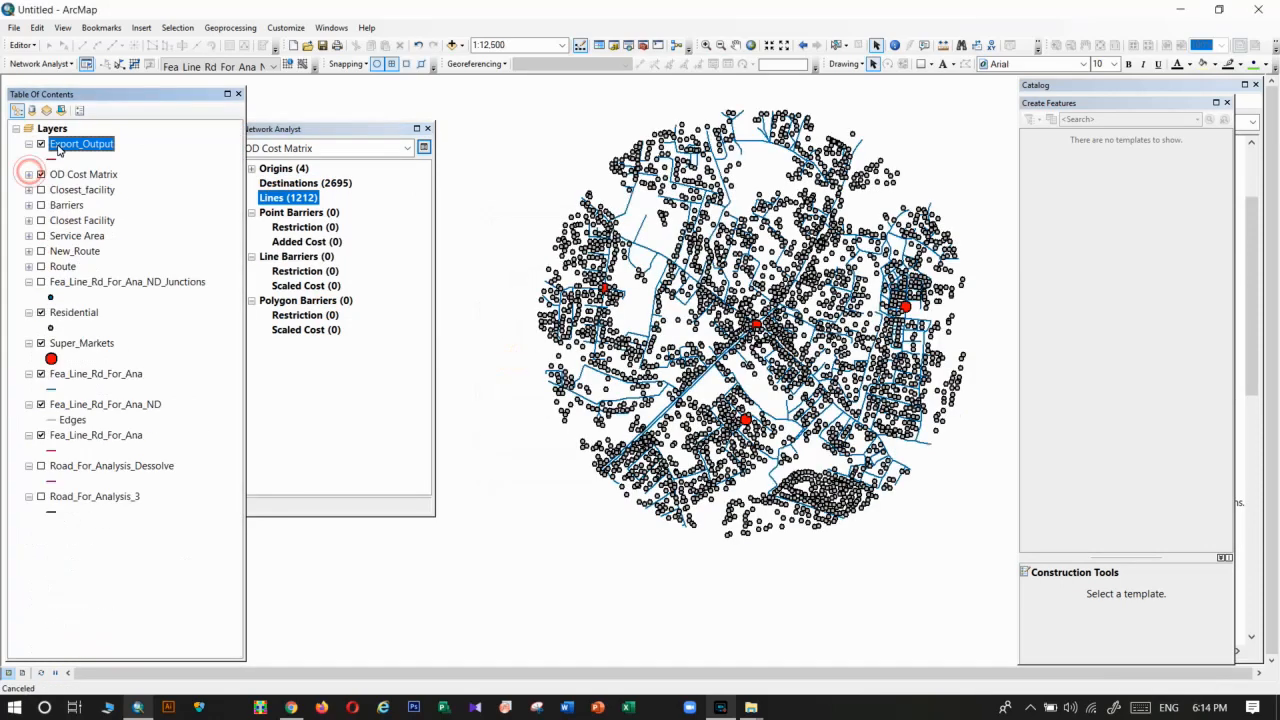
right_click(58, 148)
left_click(89, 211)
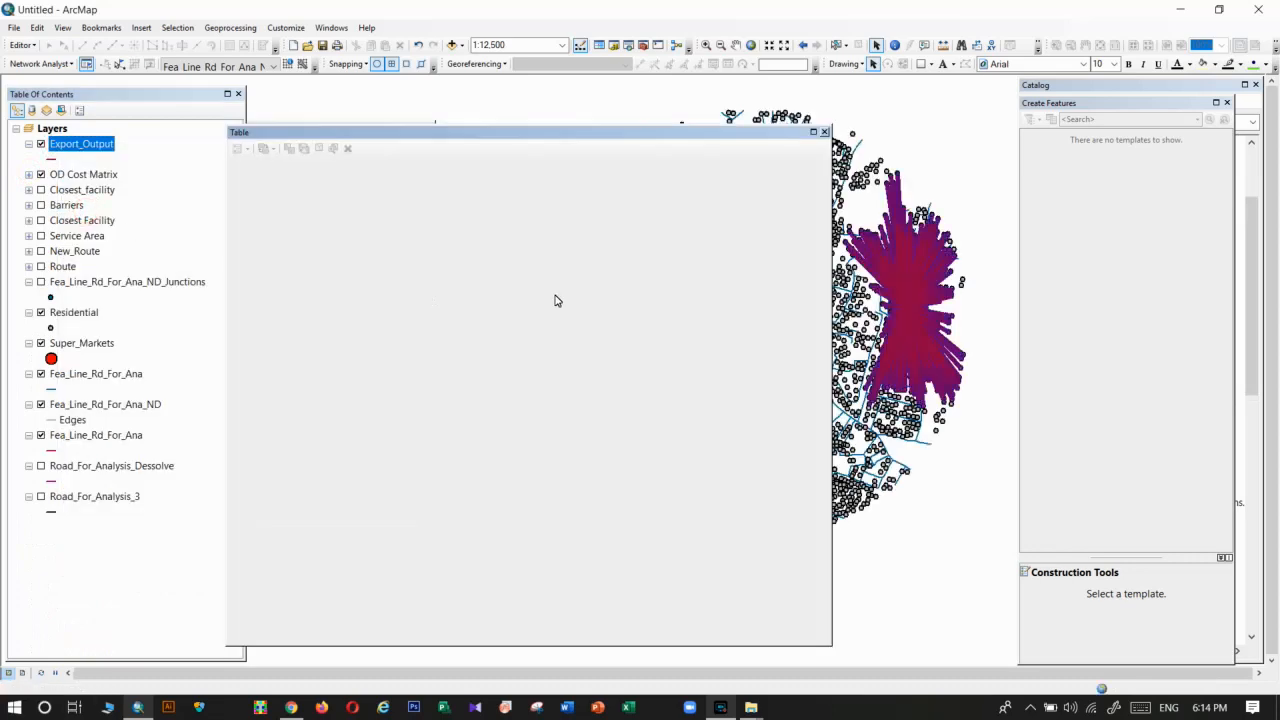
left_click_drag(831, 360, 1100, 340)
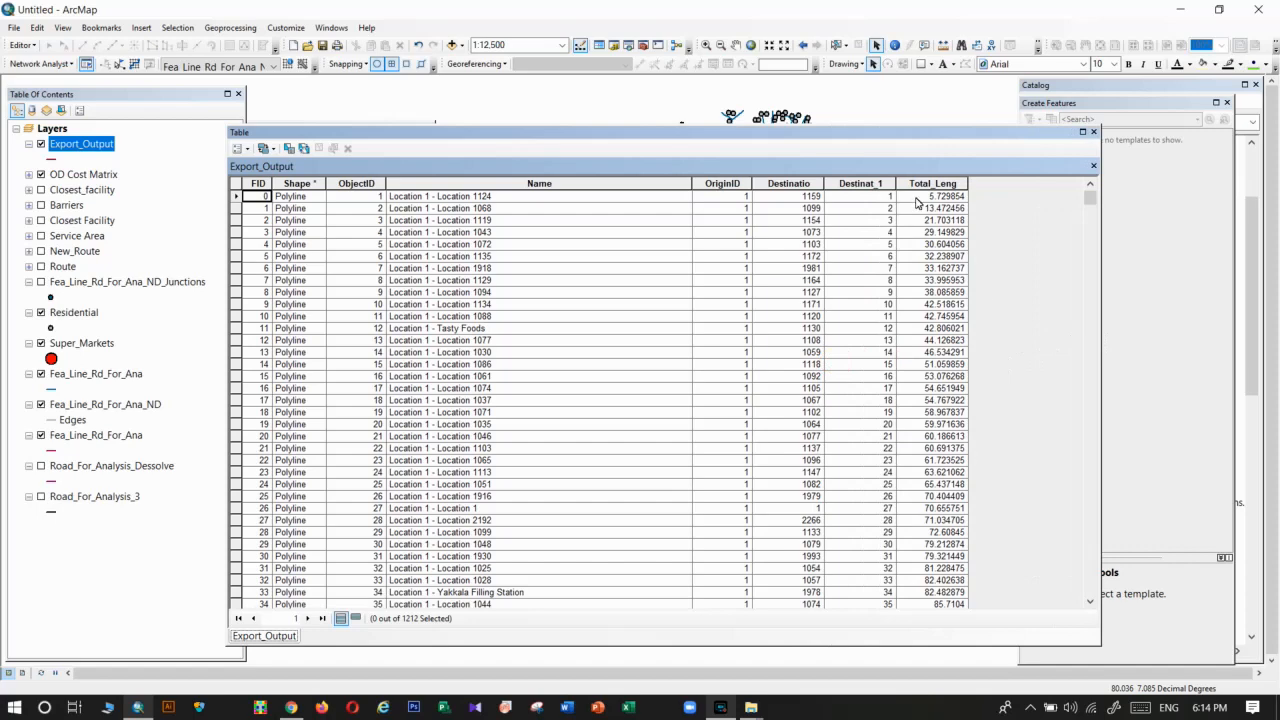
Select the first record of the exported lines and examine the origin–destination names and total lengths through the table.
left_click(404, 200)
left_click(236, 200)
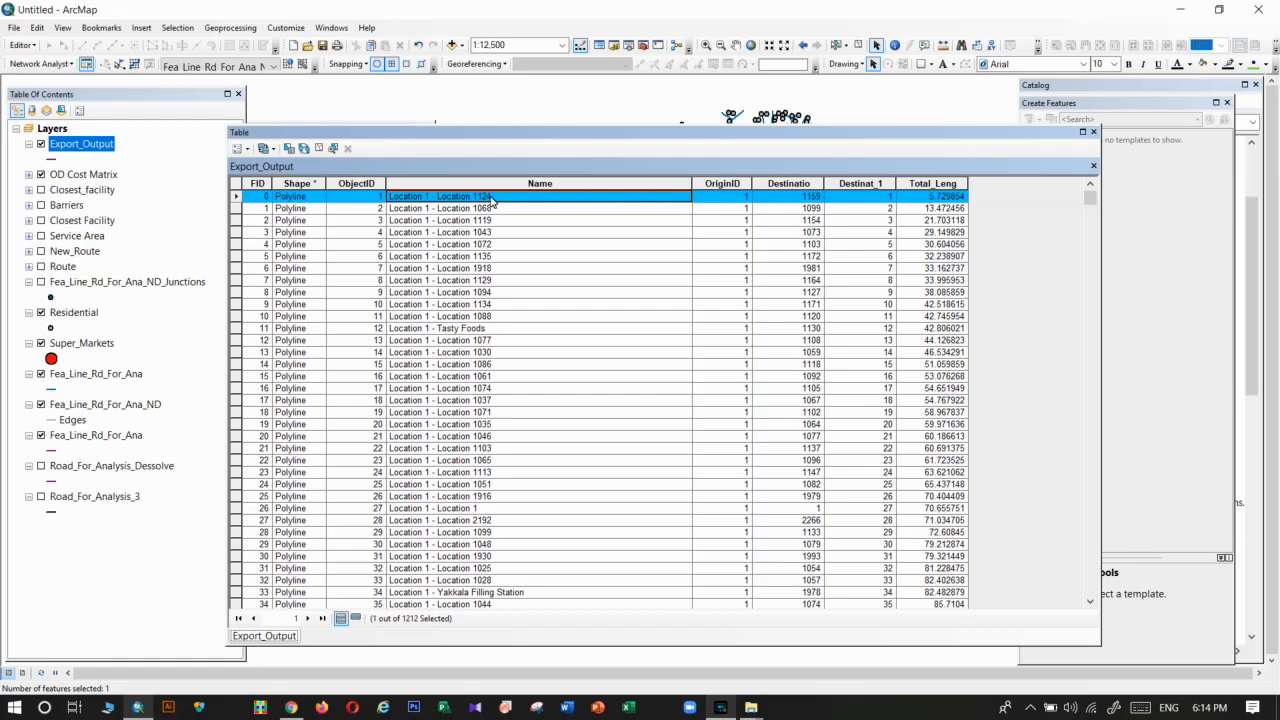
scroll(523, 372, "down", 13)
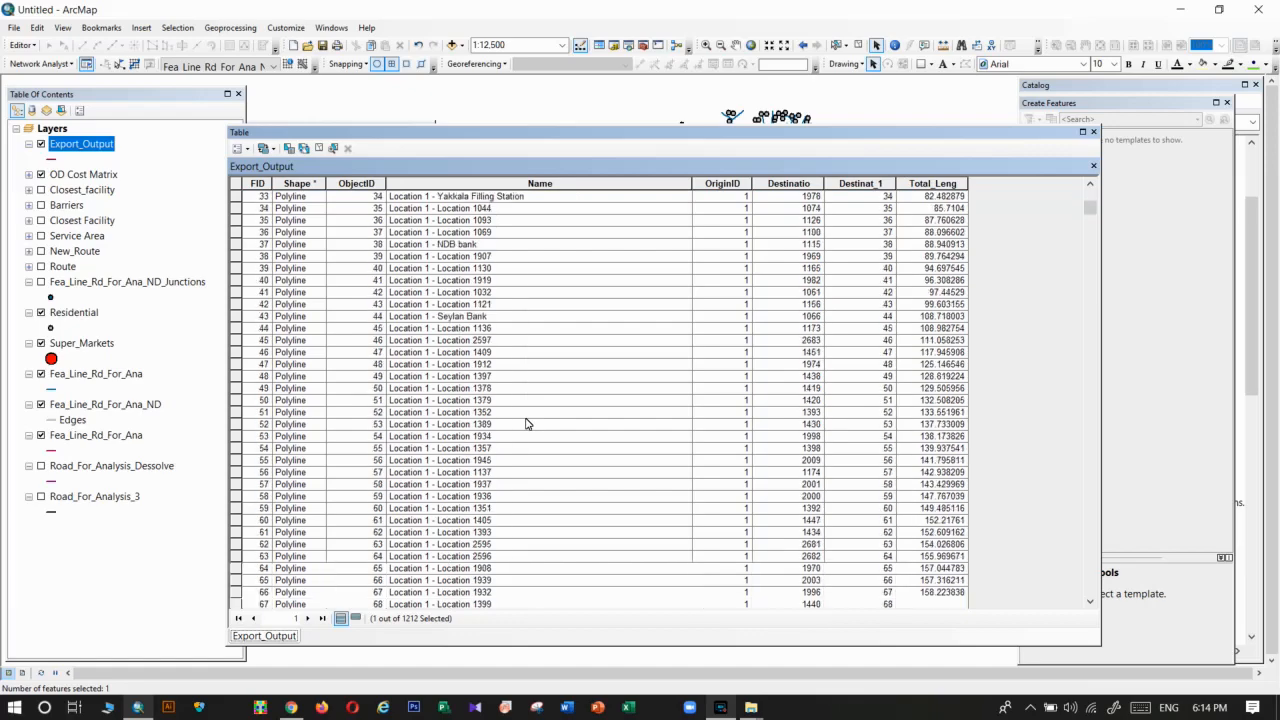
scroll(527, 424, "down", 20)
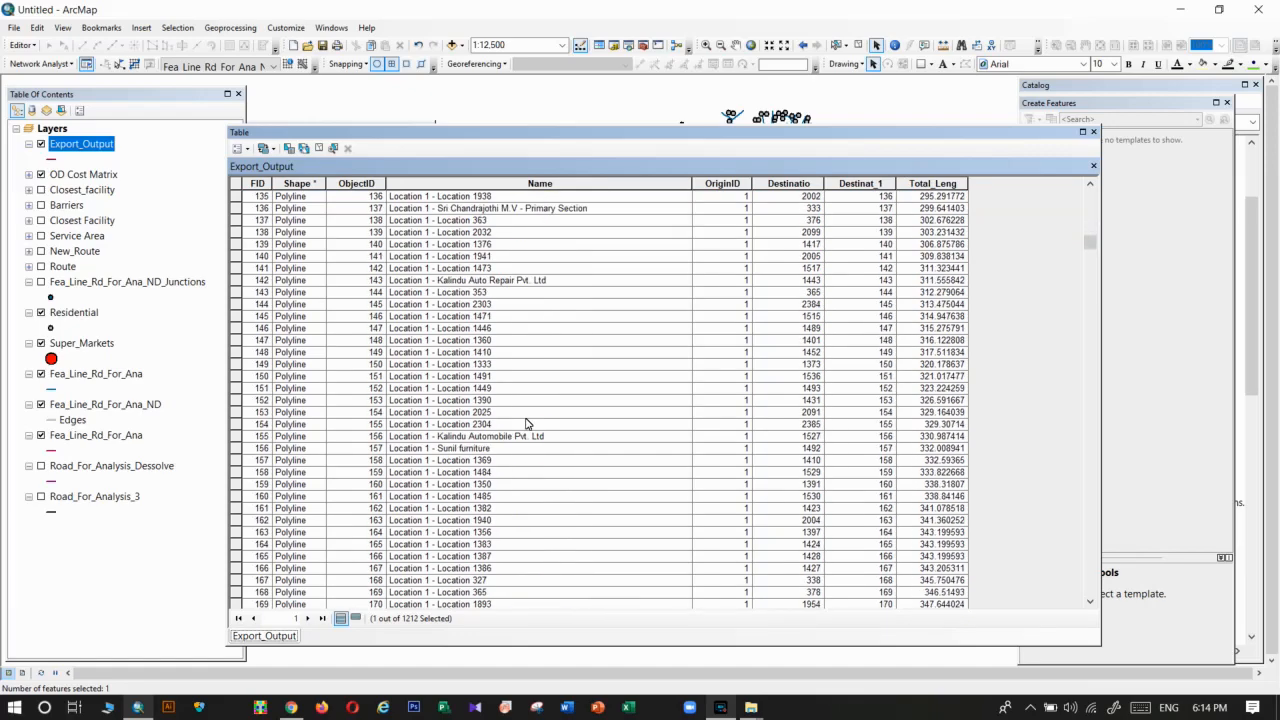
scroll(527, 424, "up", 20)
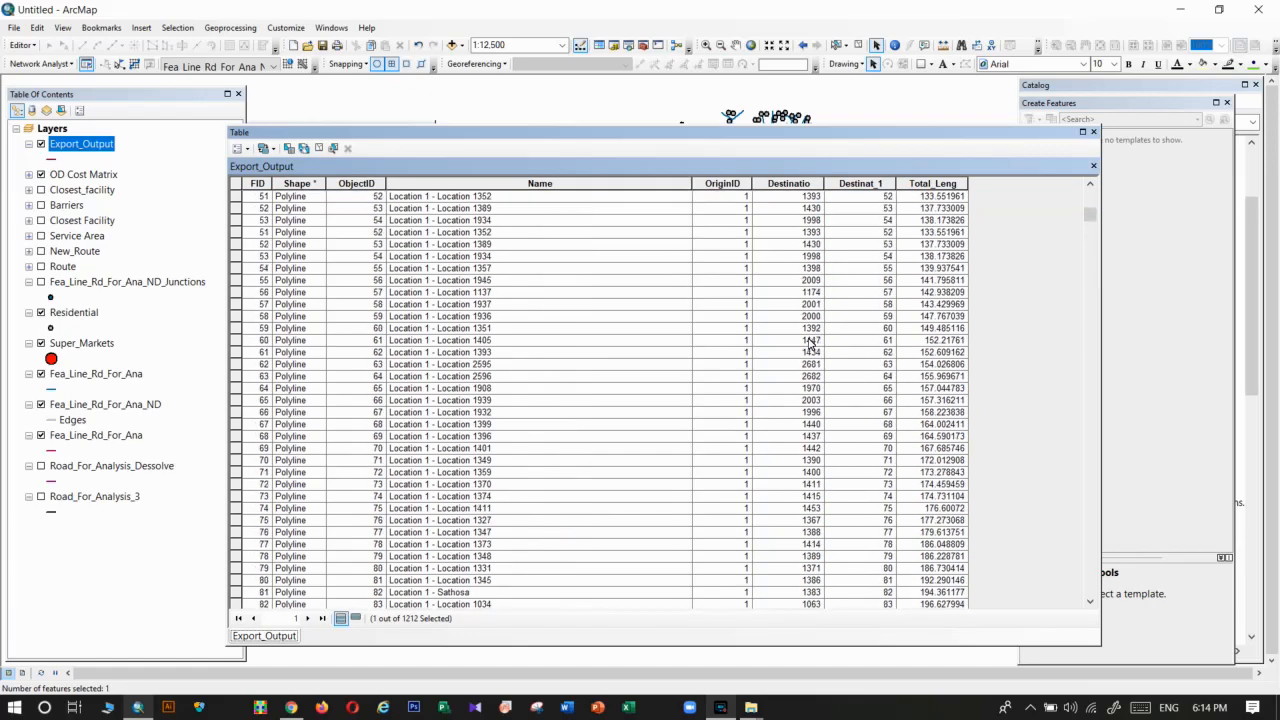
scroll(810, 343, "up", 1)
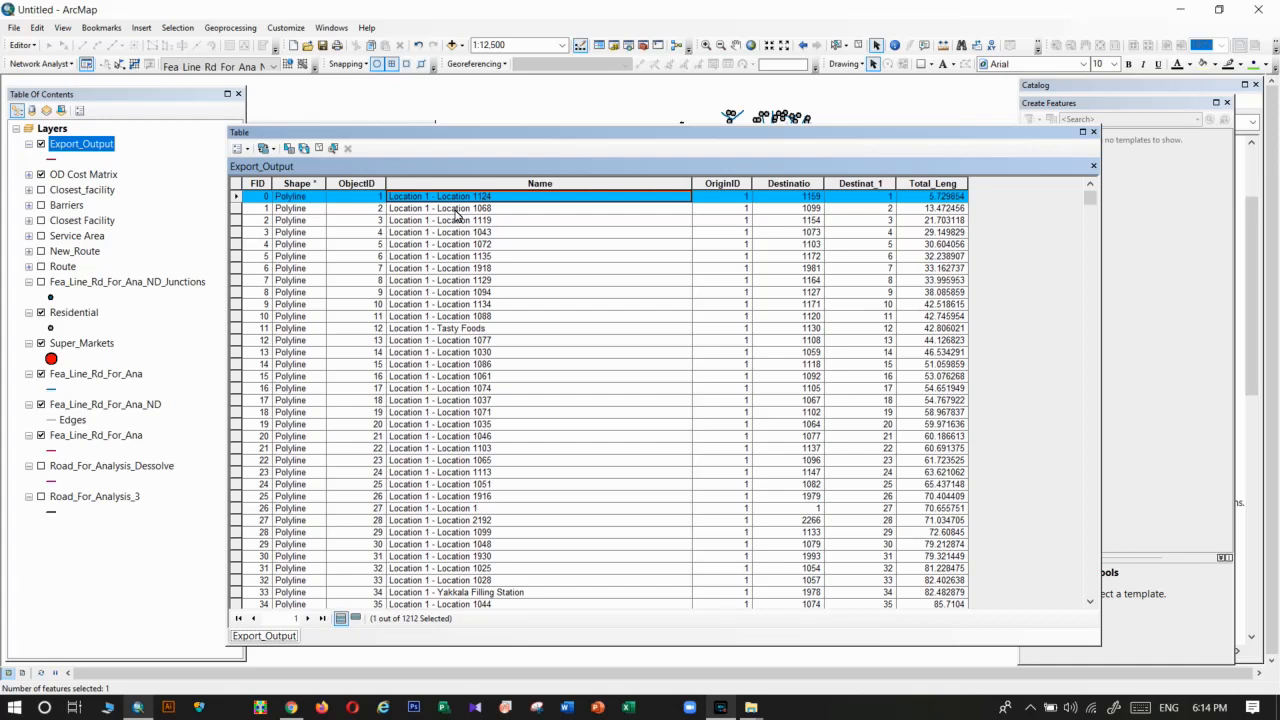
left_click(928, 208)
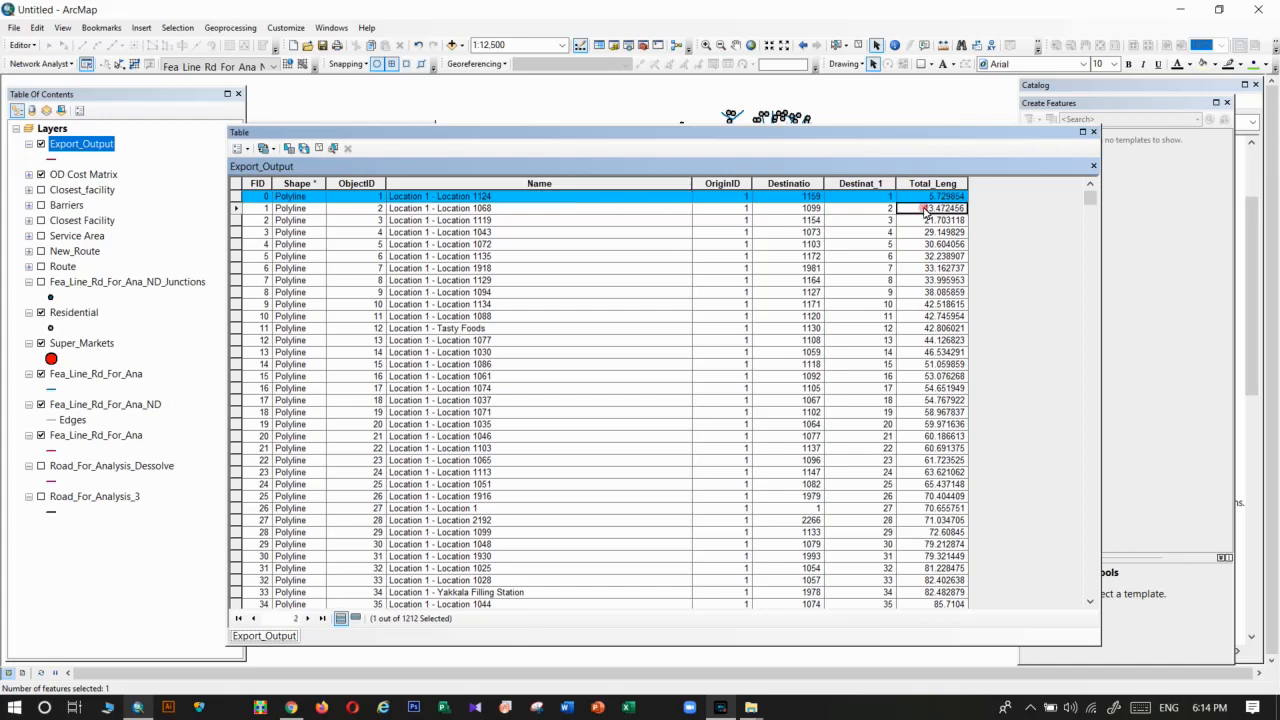
left_click(407, 210)
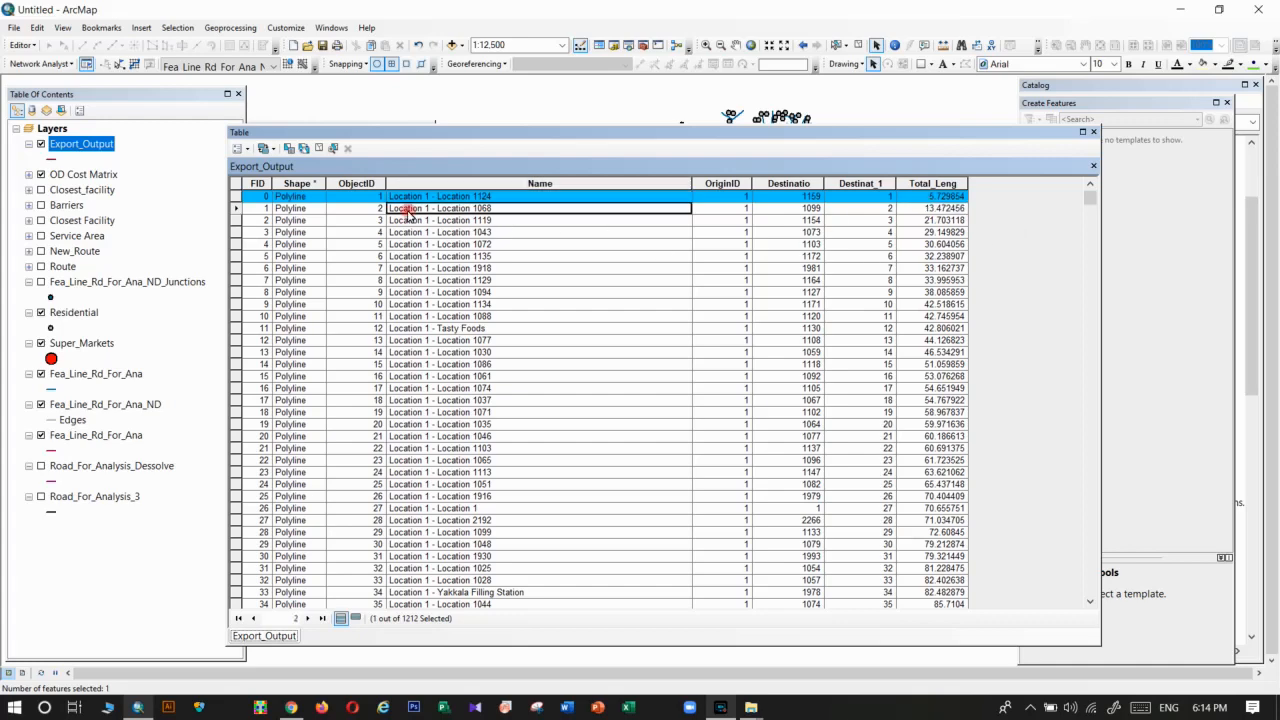
scroll(480, 290, "down", 20)
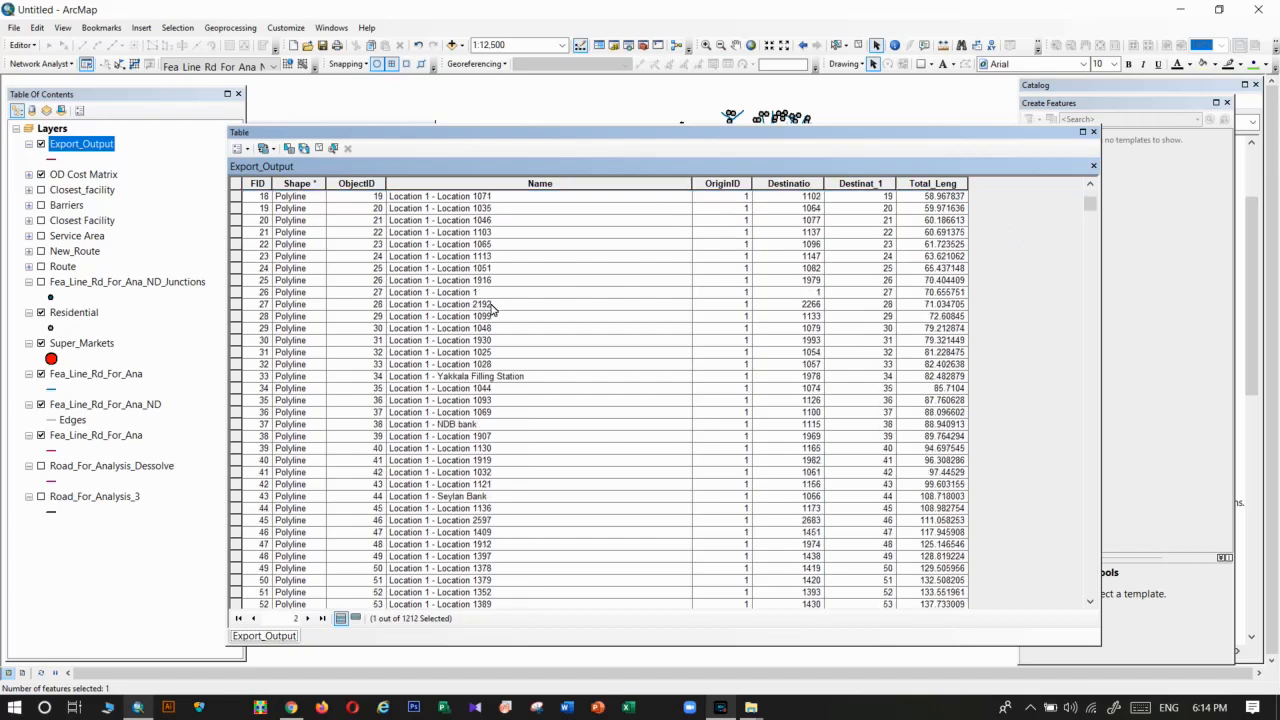
scroll(433, 369, "down", 20)
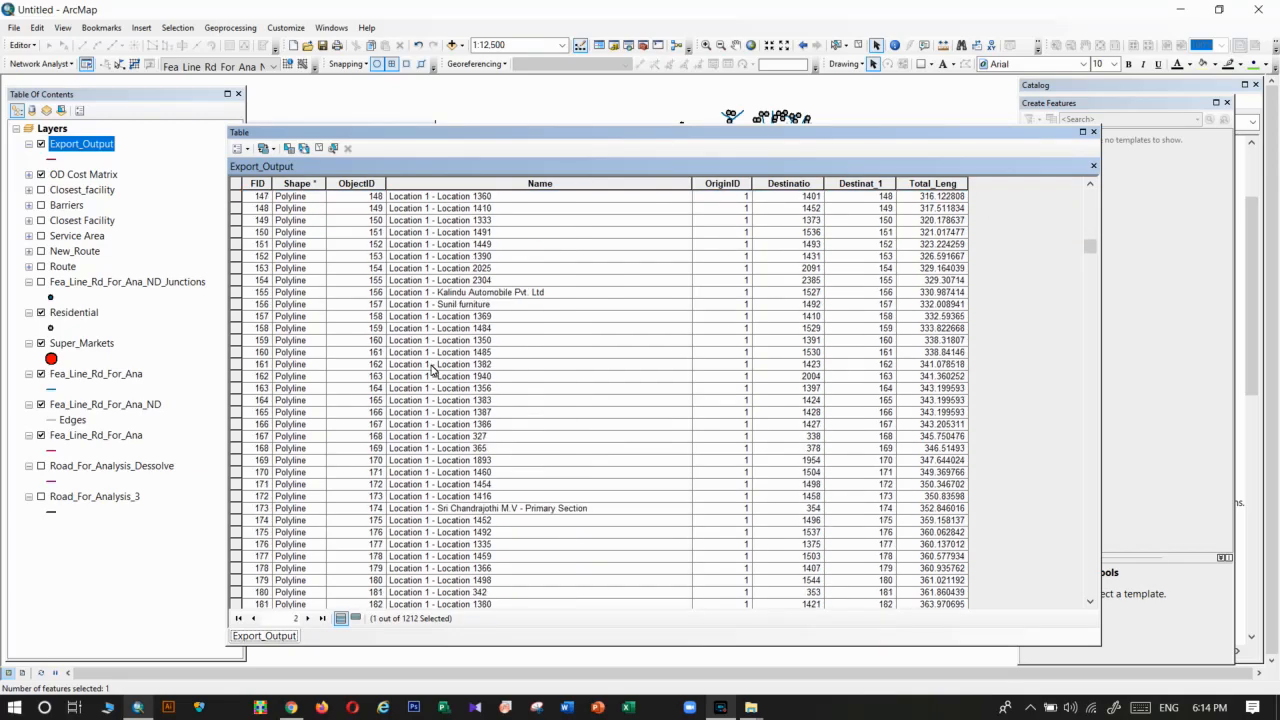
Examine the remaining records of the exported lines table through to its end, then close the table.
left_click_drag(1088, 264, 1090, 422)
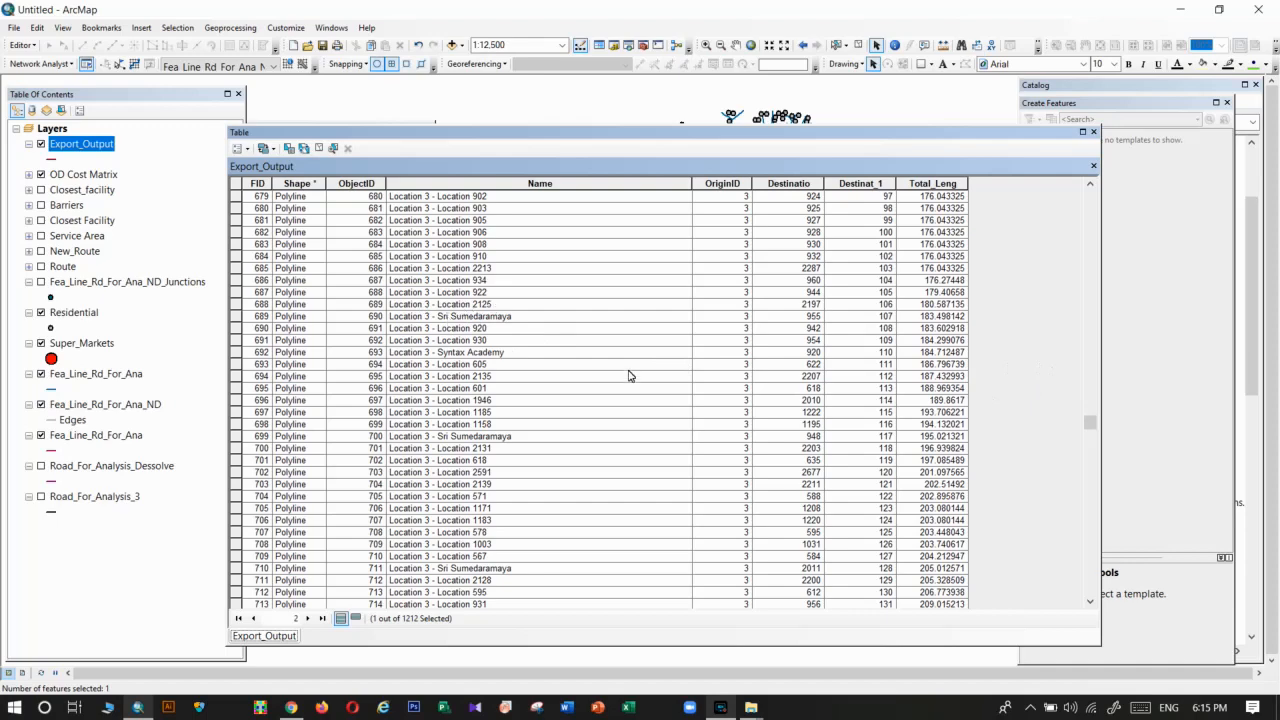
left_click_drag(1088, 423, 1088, 600)
left_click(1093, 132)
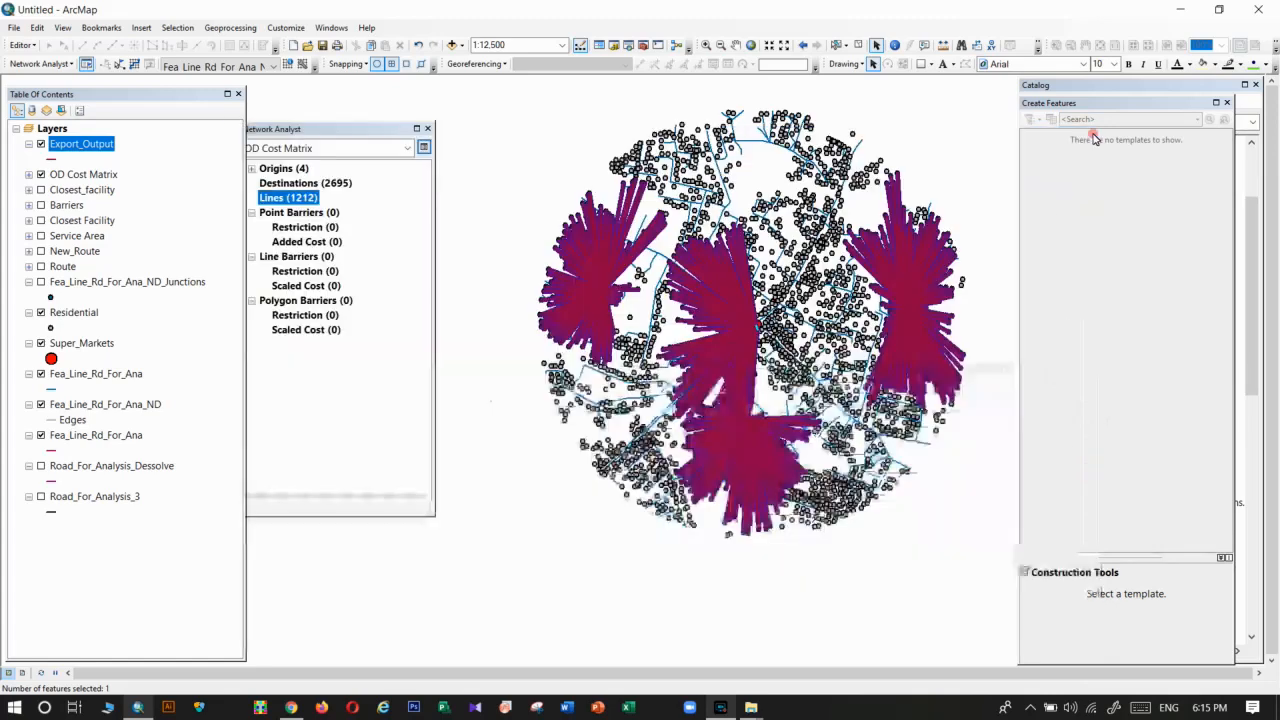
Delete all lines of the OD cost matrix and set its impedance to Minutes with a default cutoff value of 1.
right_click(285, 199)
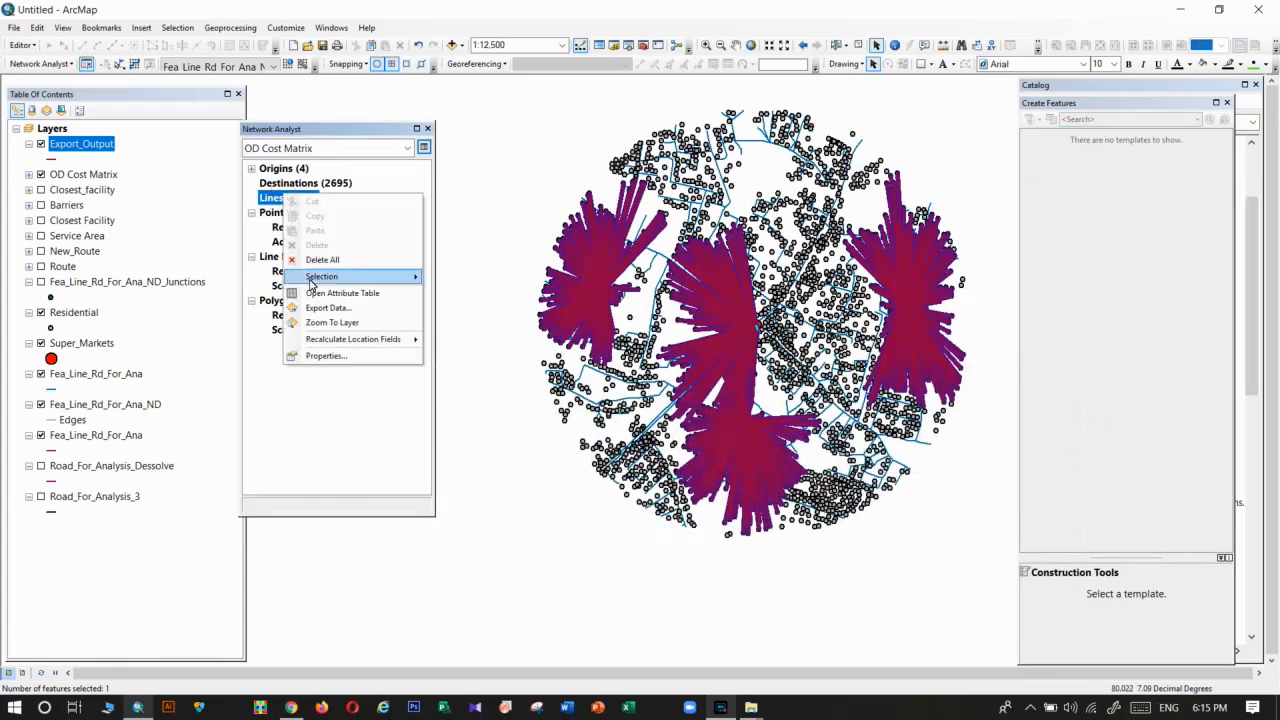
left_click(318, 259)
left_click(423, 147)
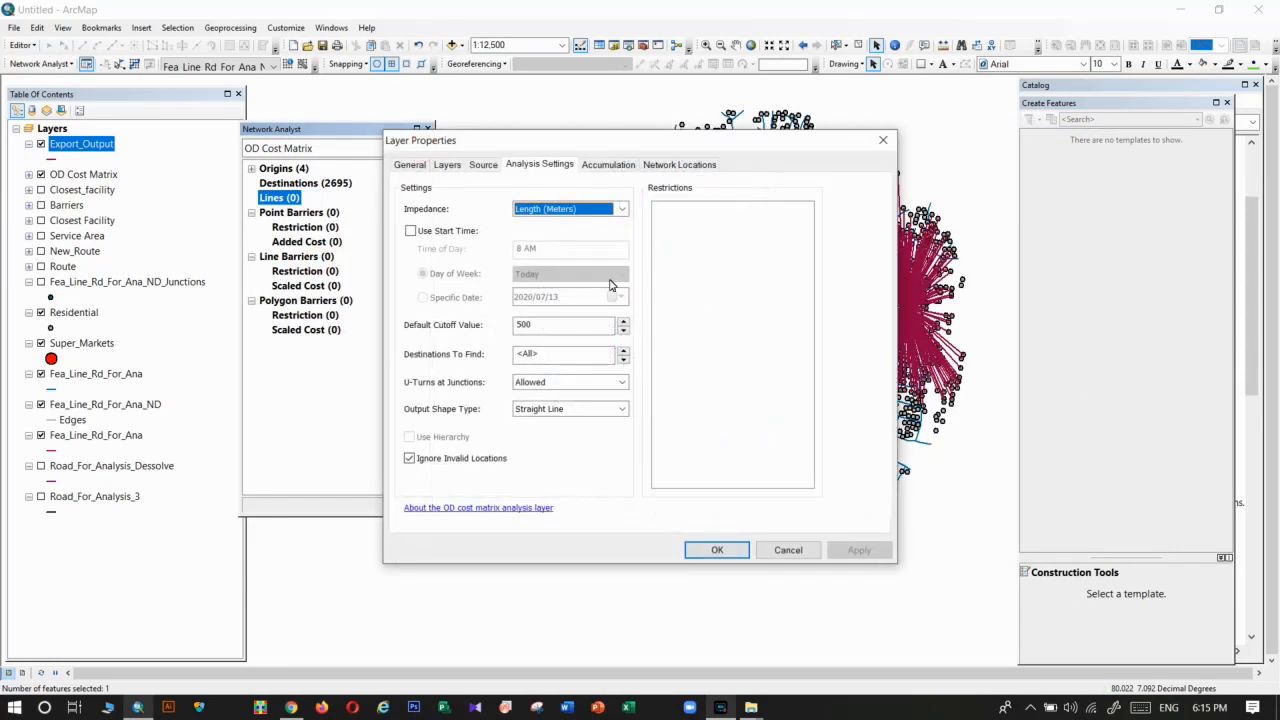
left_click(565, 209)
left_click(545, 233)
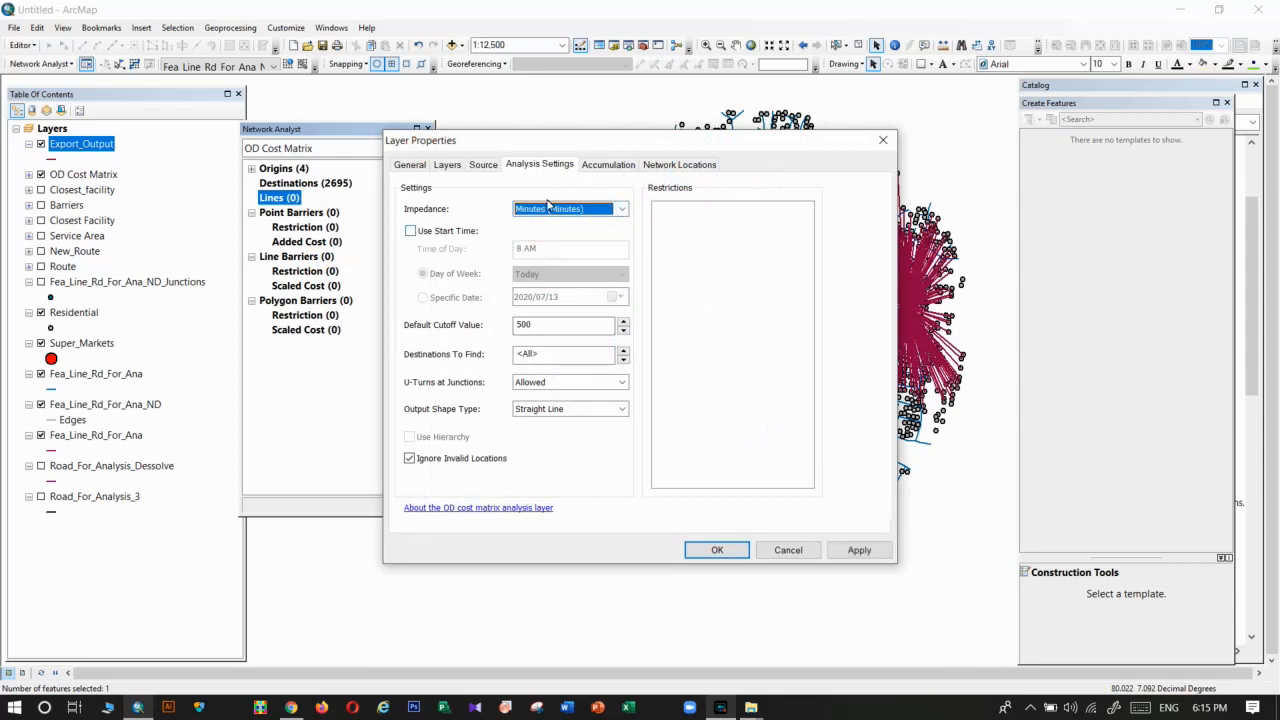
double_click(540, 324)
key("Delete")
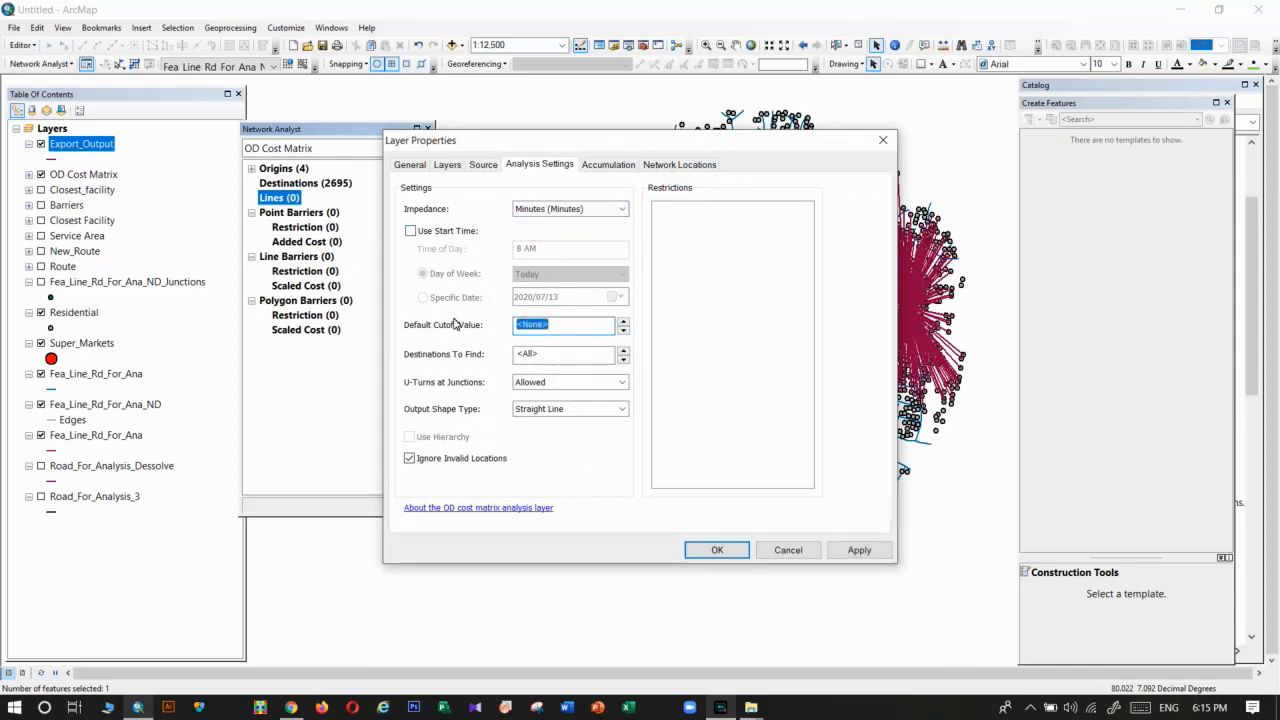
type("1")
left_click(711, 551)
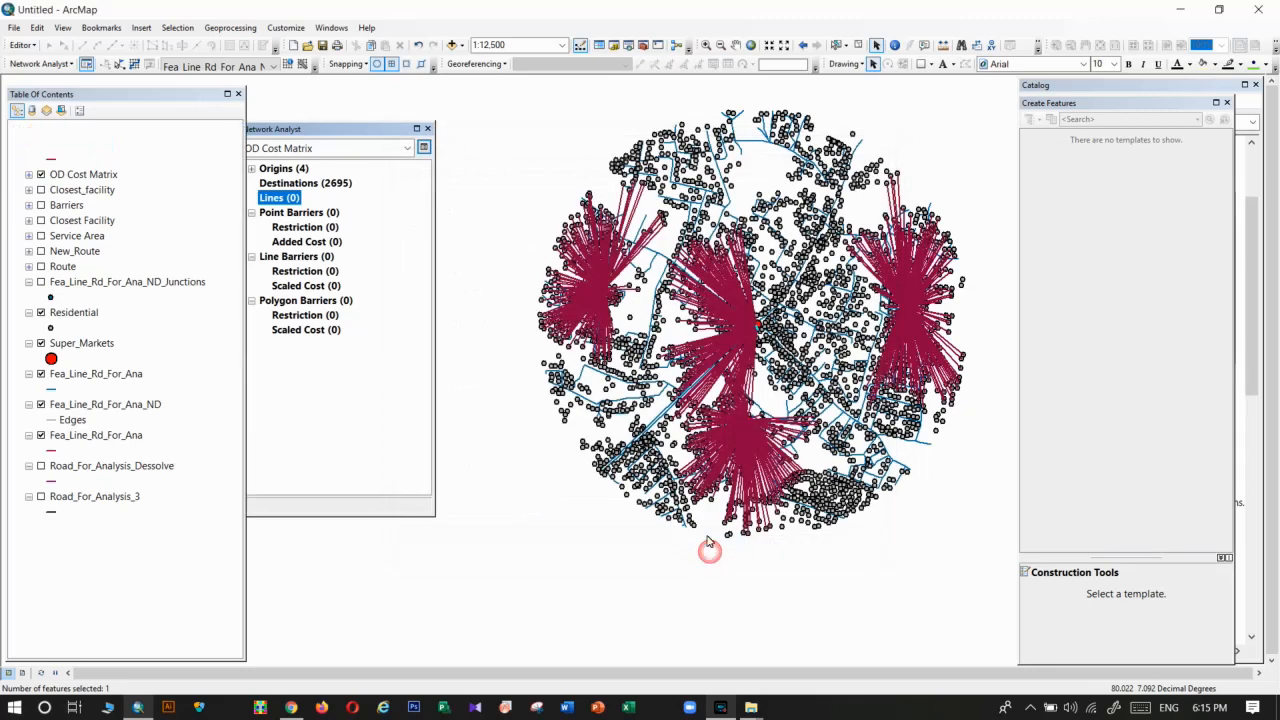
Hide the Export_Output layer and solve the OD cost matrix with the new settings.
left_click(41, 144)
left_click(134, 64)
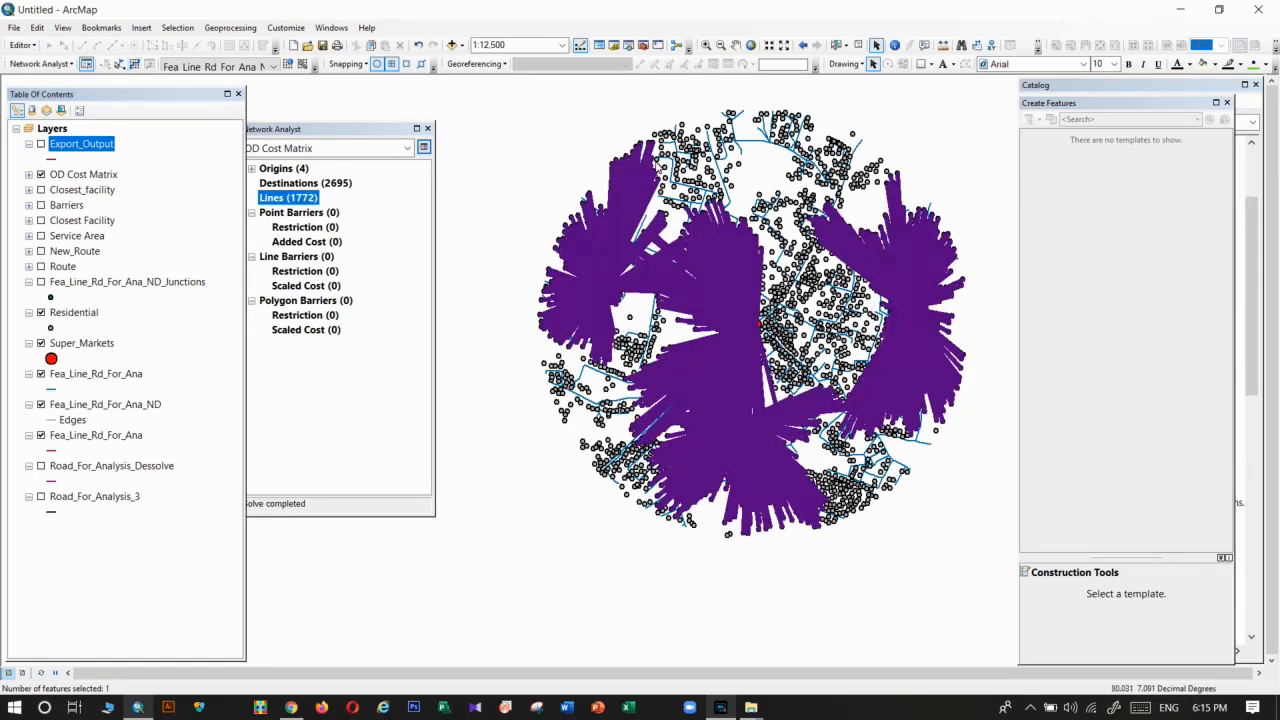
Move the Residential layer above all other layers so its points draw over the OD cost matrix lines.
left_click_drag(75, 313, 80, 139)
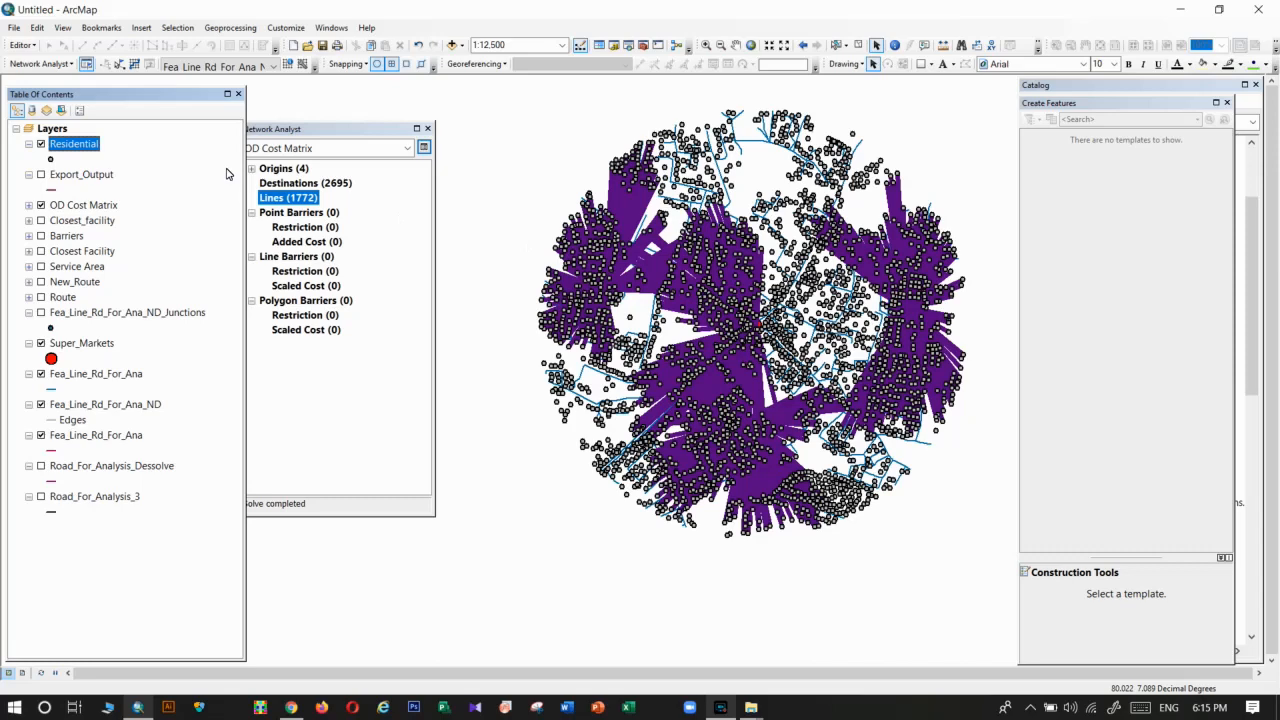
left_click(85, 148)
left_click_drag(337, 134, 333, 134)
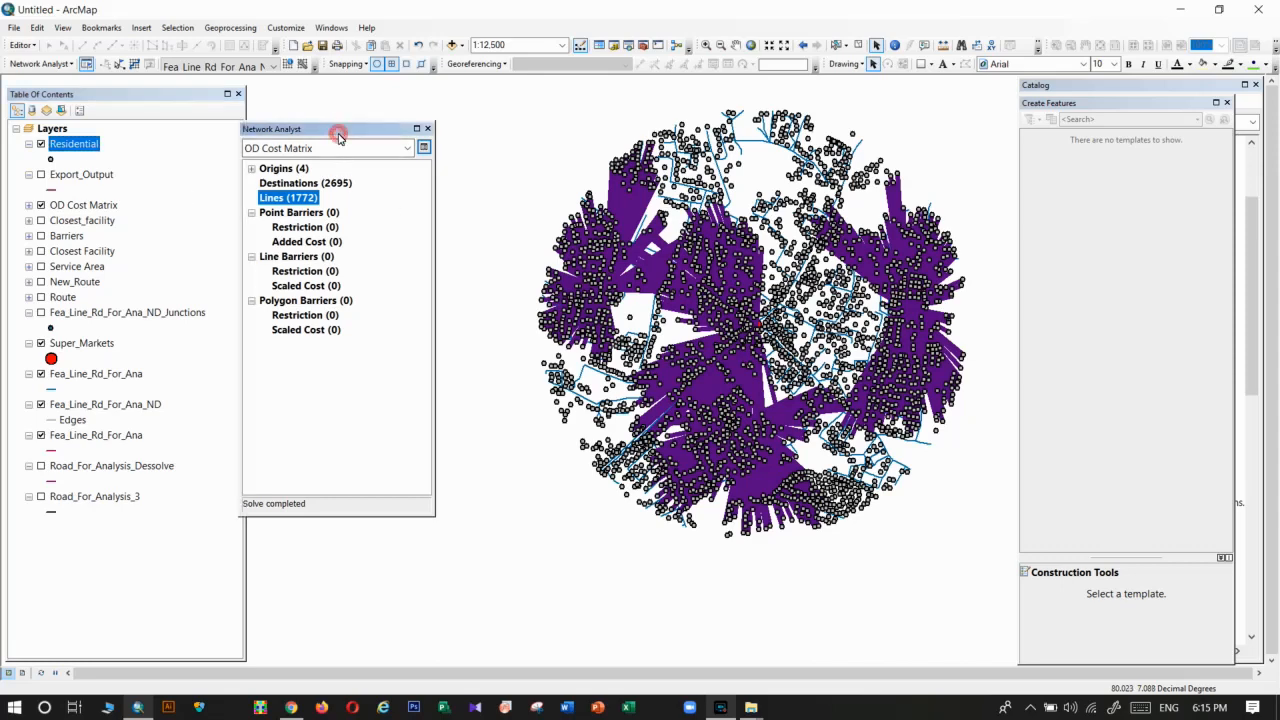
left_click(720, 707)
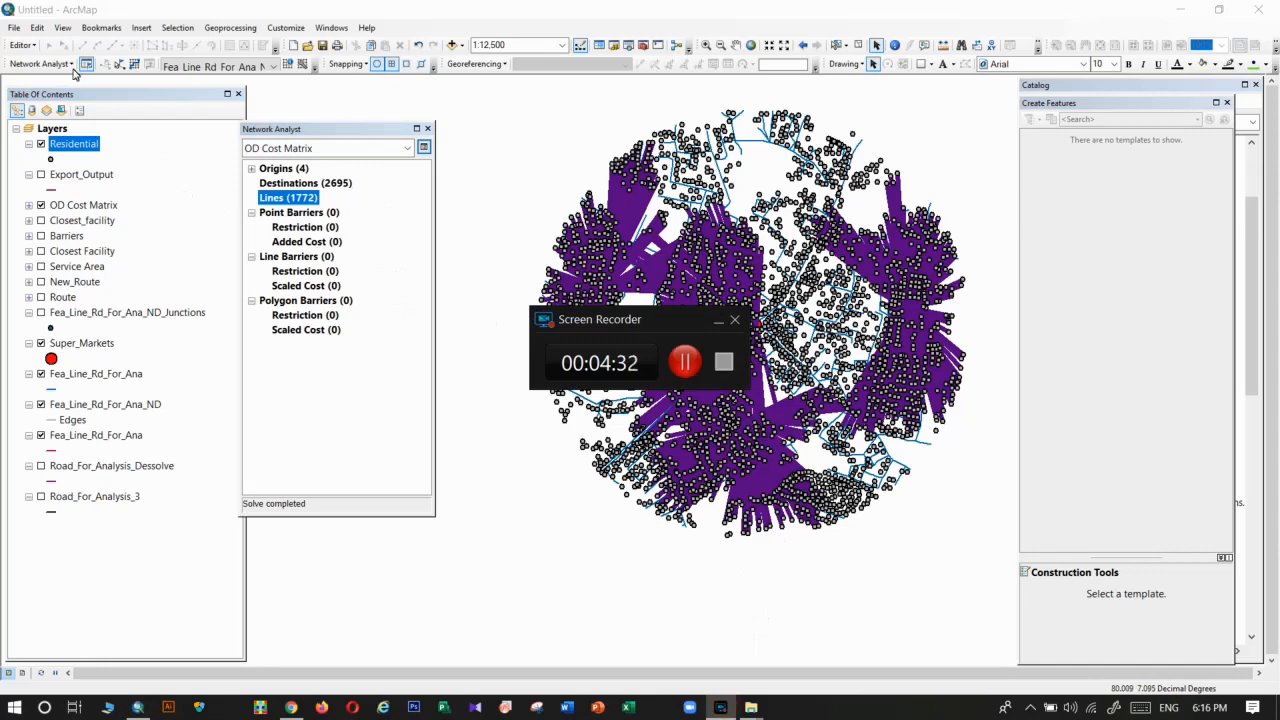
left_click(40, 63)
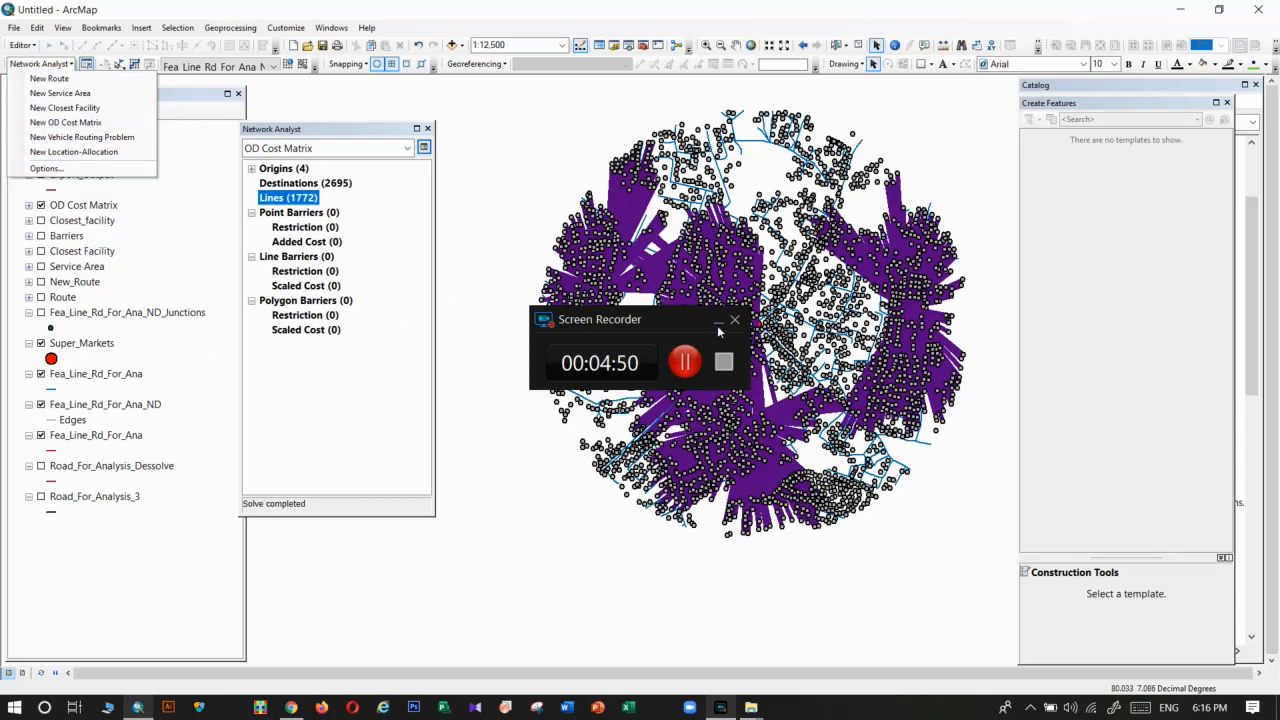
key("alt+Tab")
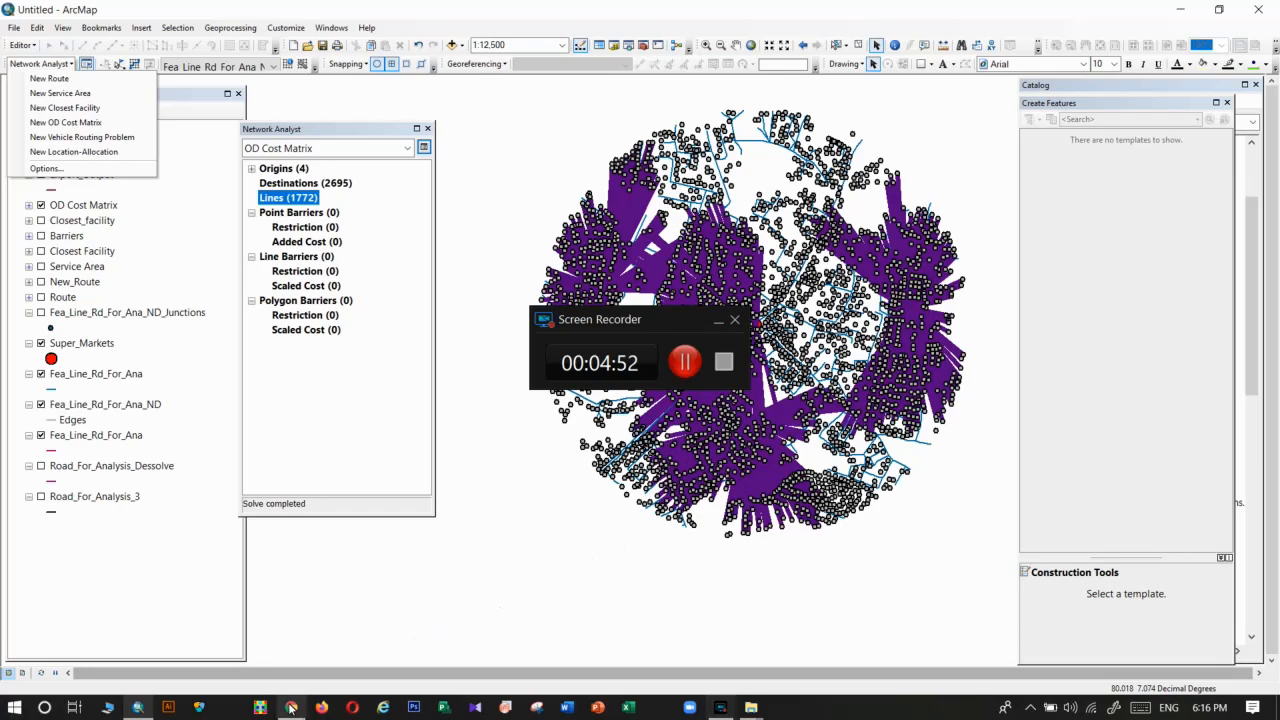
scroll(489, 254, "up", 5)
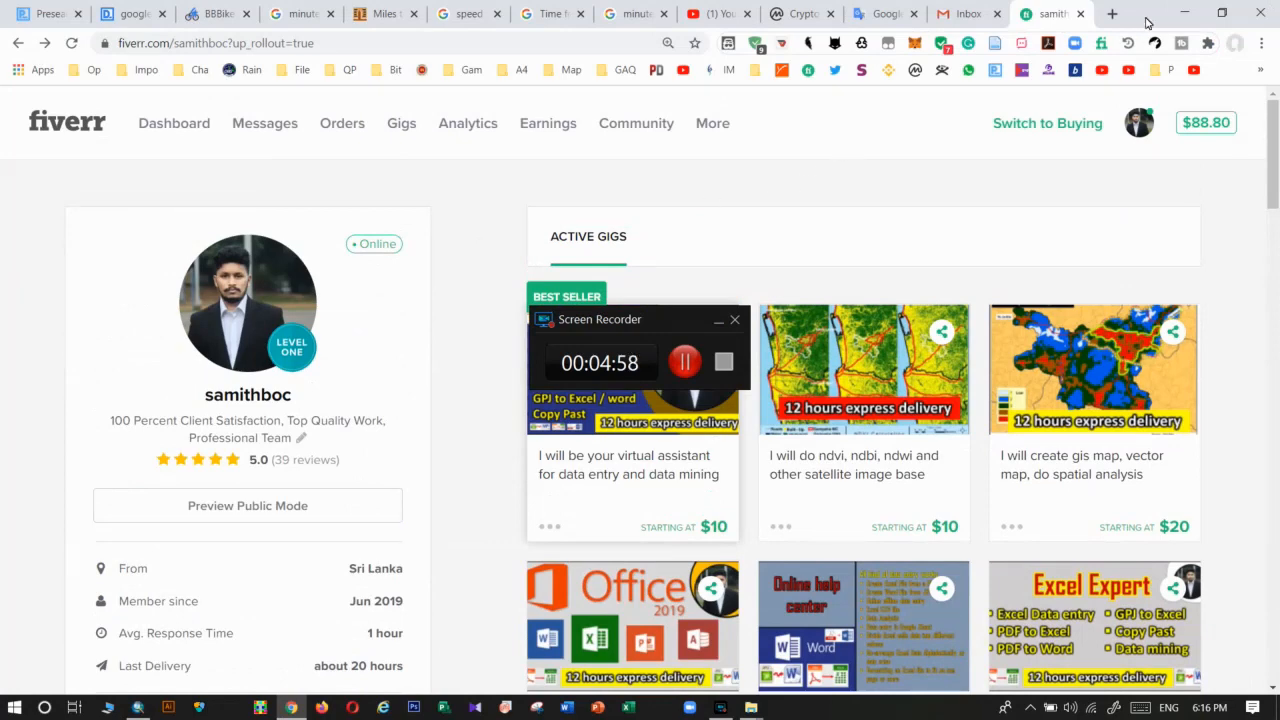
left_click(1184, 17)
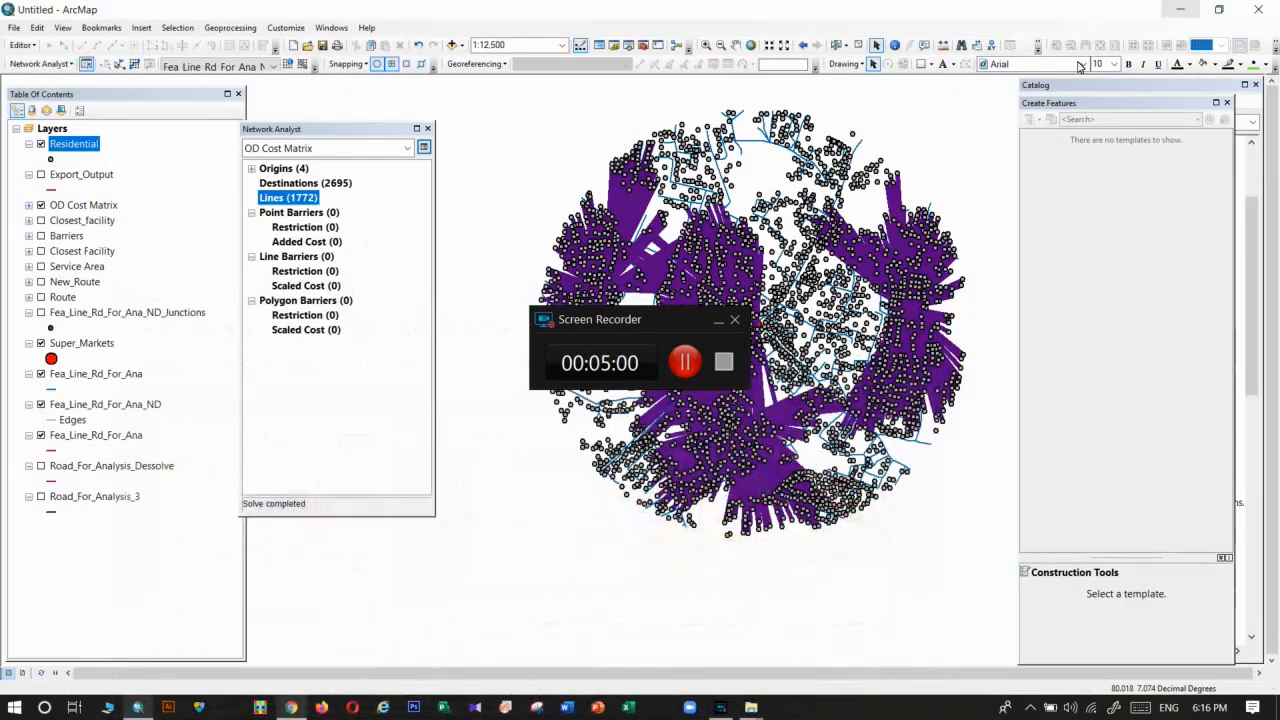